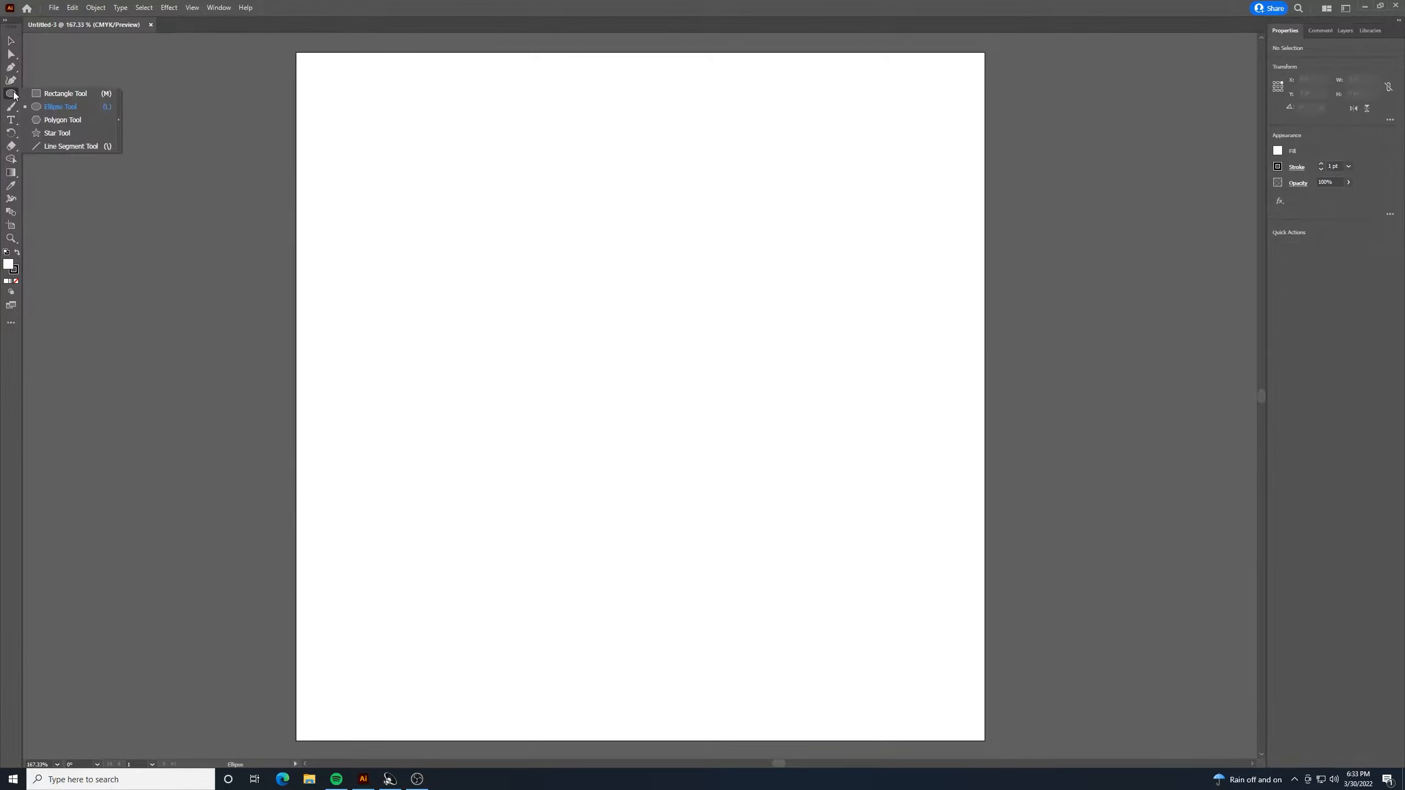
# Select the Rectangle tool and set its appearance to no stroke with a dark gray fill.
pyautogui.click(36, 90)
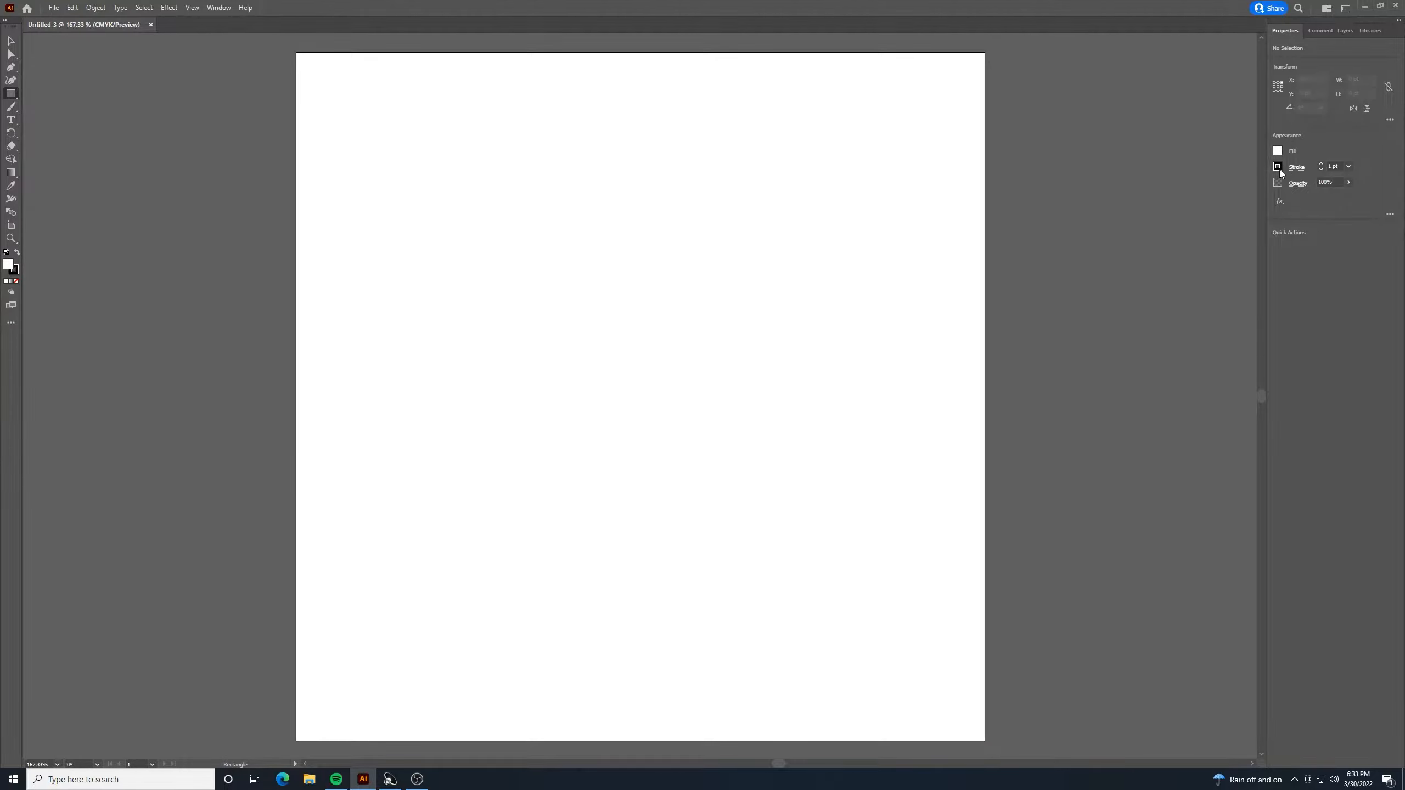
pyautogui.click(1277, 167)
pyautogui.click(1157, 205)
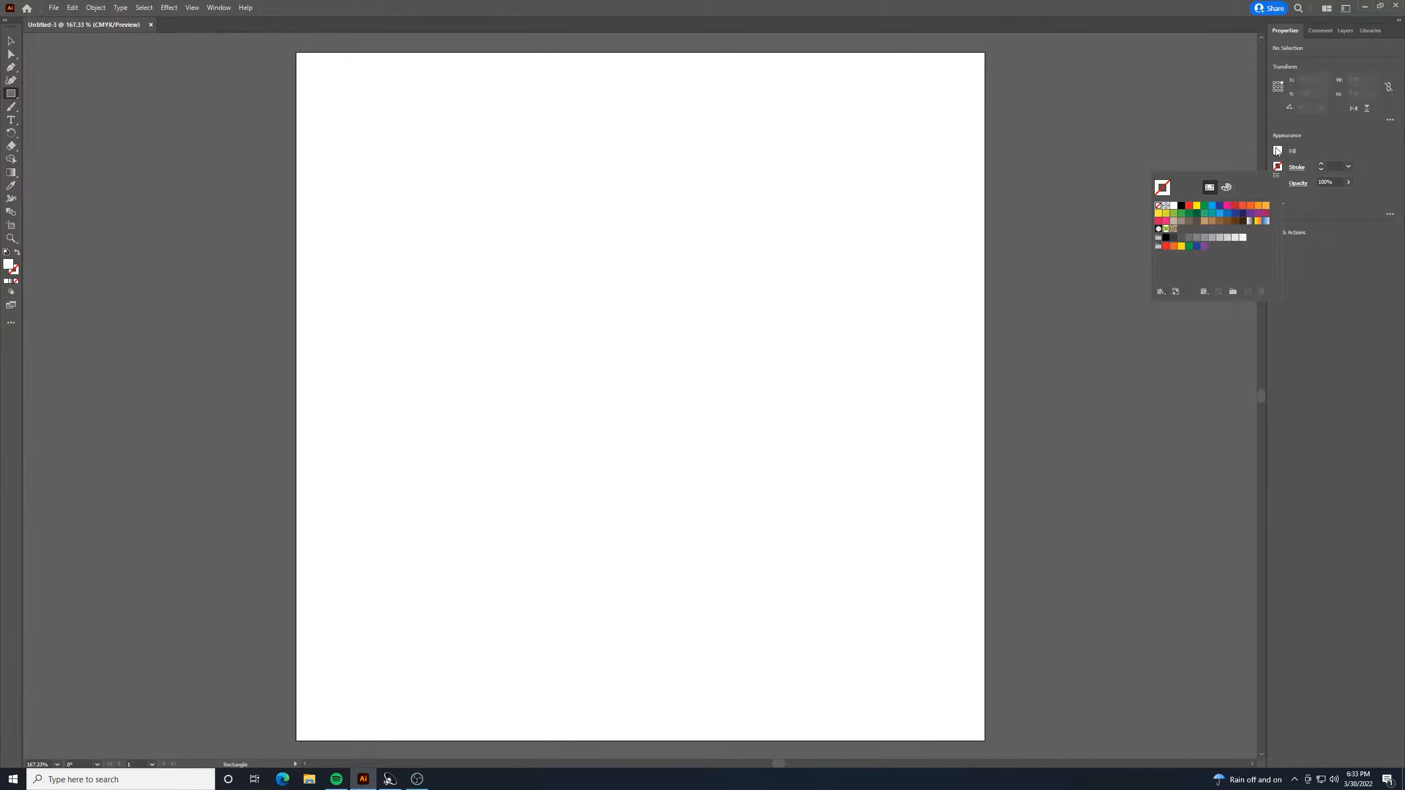
pyautogui.click(1277, 150)
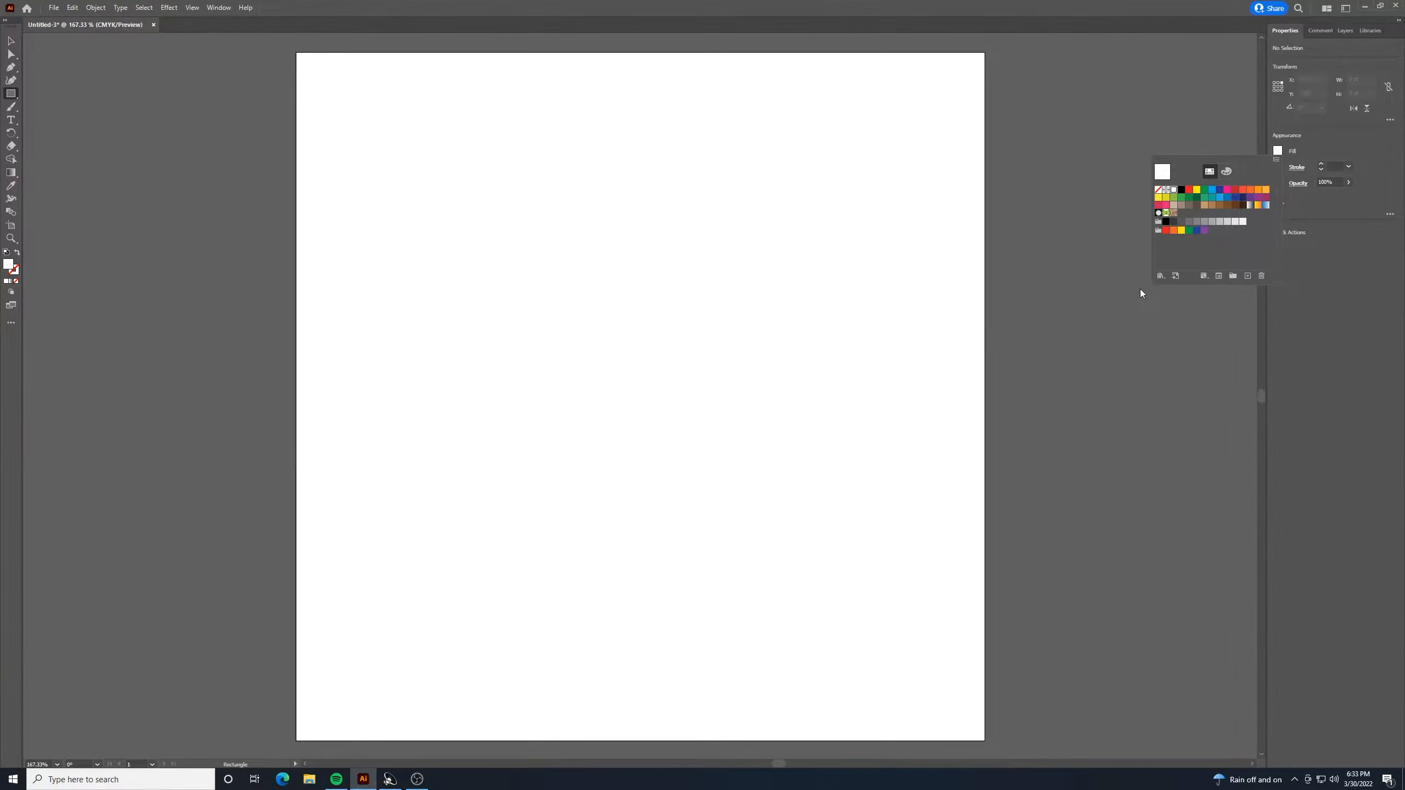
pyautogui.click(1174, 223)
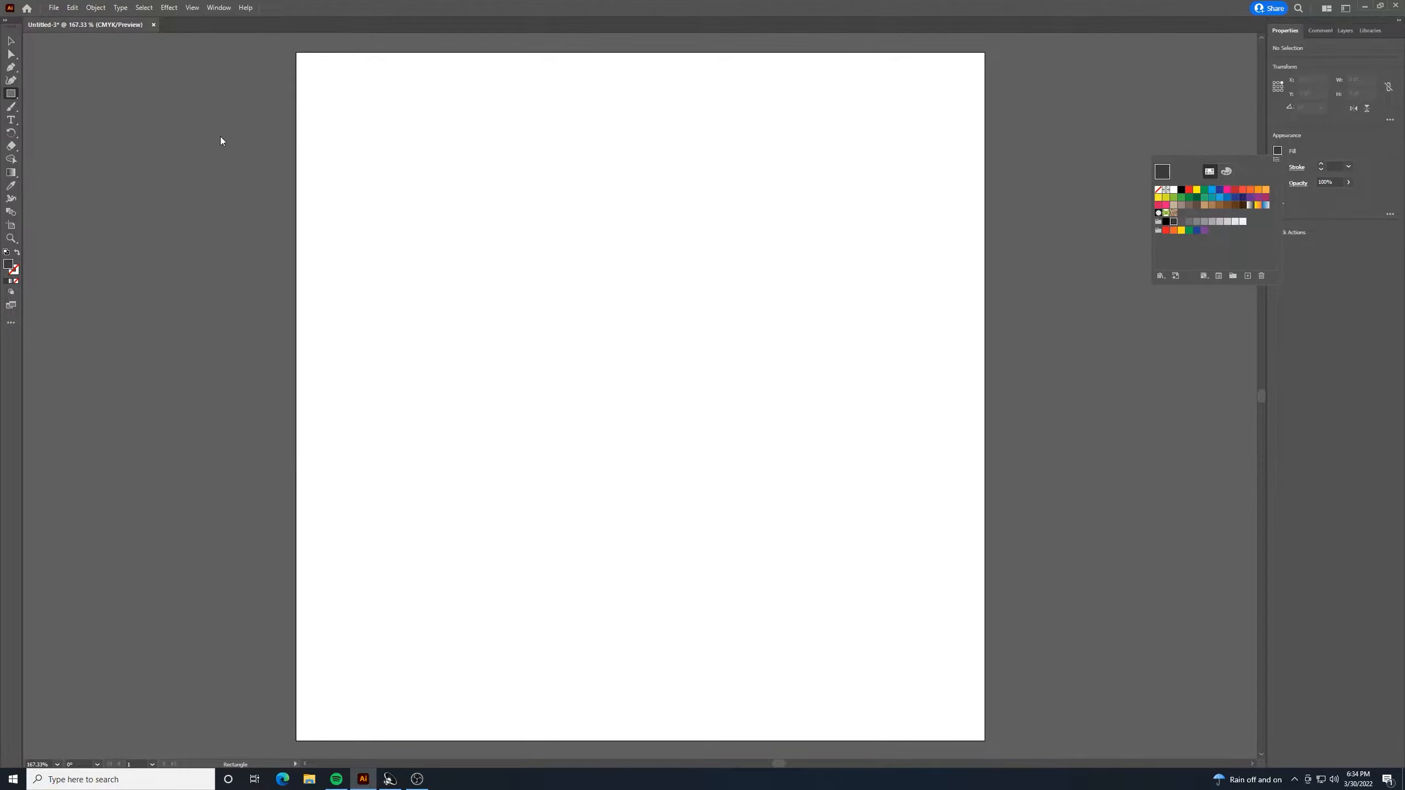
# Draw a dark gray rectangle about 349 by 334 pt near the artboard's center and move it up about 28 pt.
pyautogui.click(10, 94)
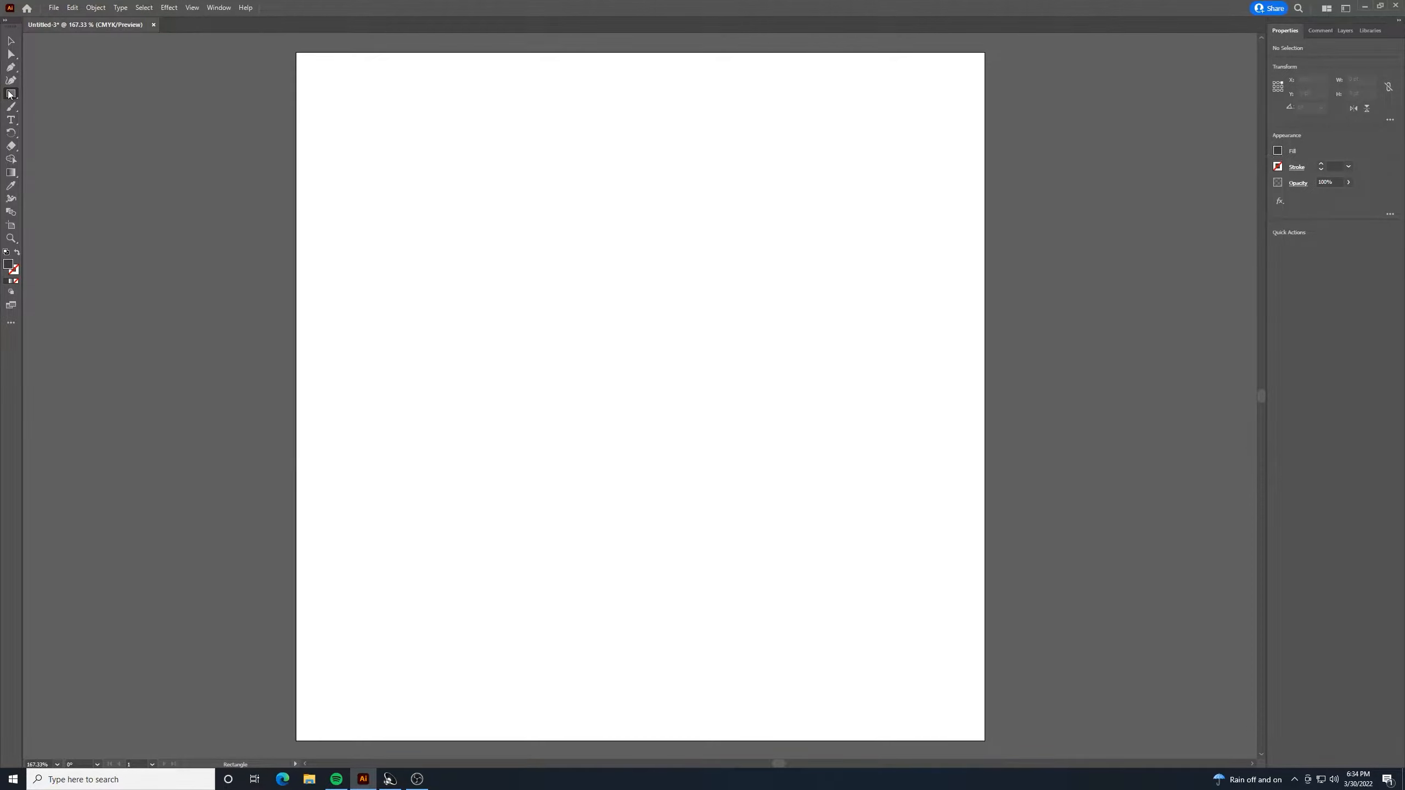
pyautogui.moveTo(402, 177); pyautogui.dragTo(882, 637)
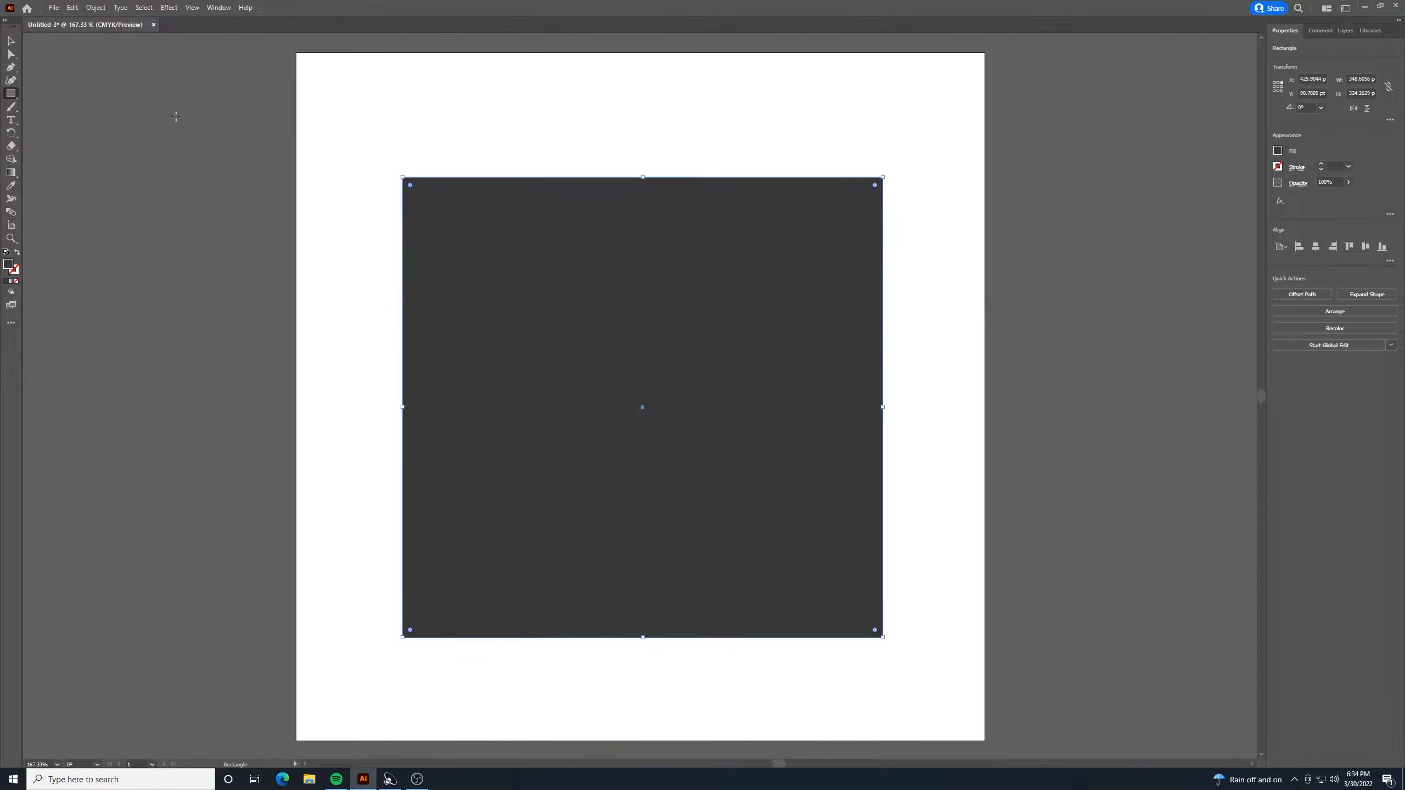
pyautogui.click(9, 41)
pyautogui.moveTo(589, 312); pyautogui.dragTo(590, 273)
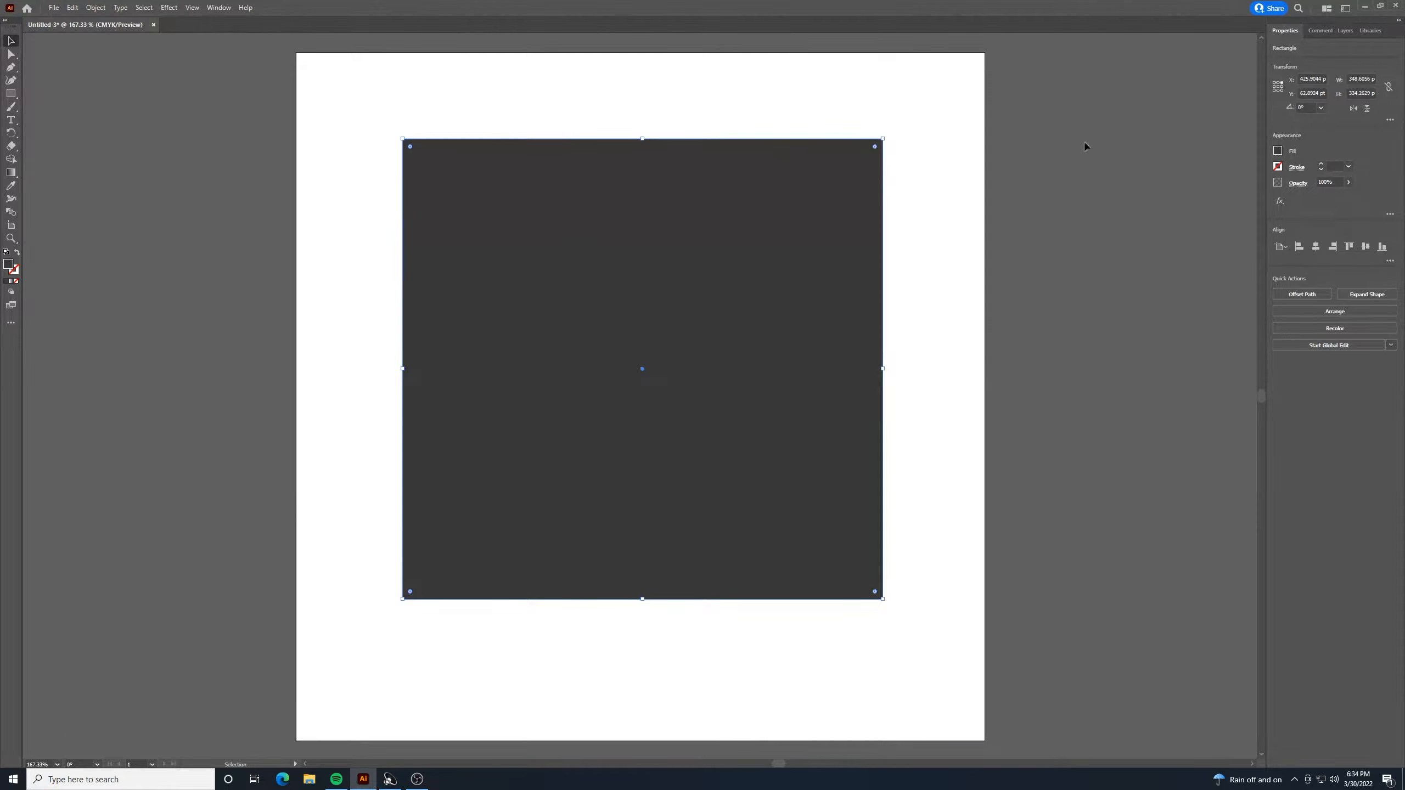
# Link the gray rectangle's corner radii and round all four corners to 8 pt.
pyautogui.doubleClick(410, 147)
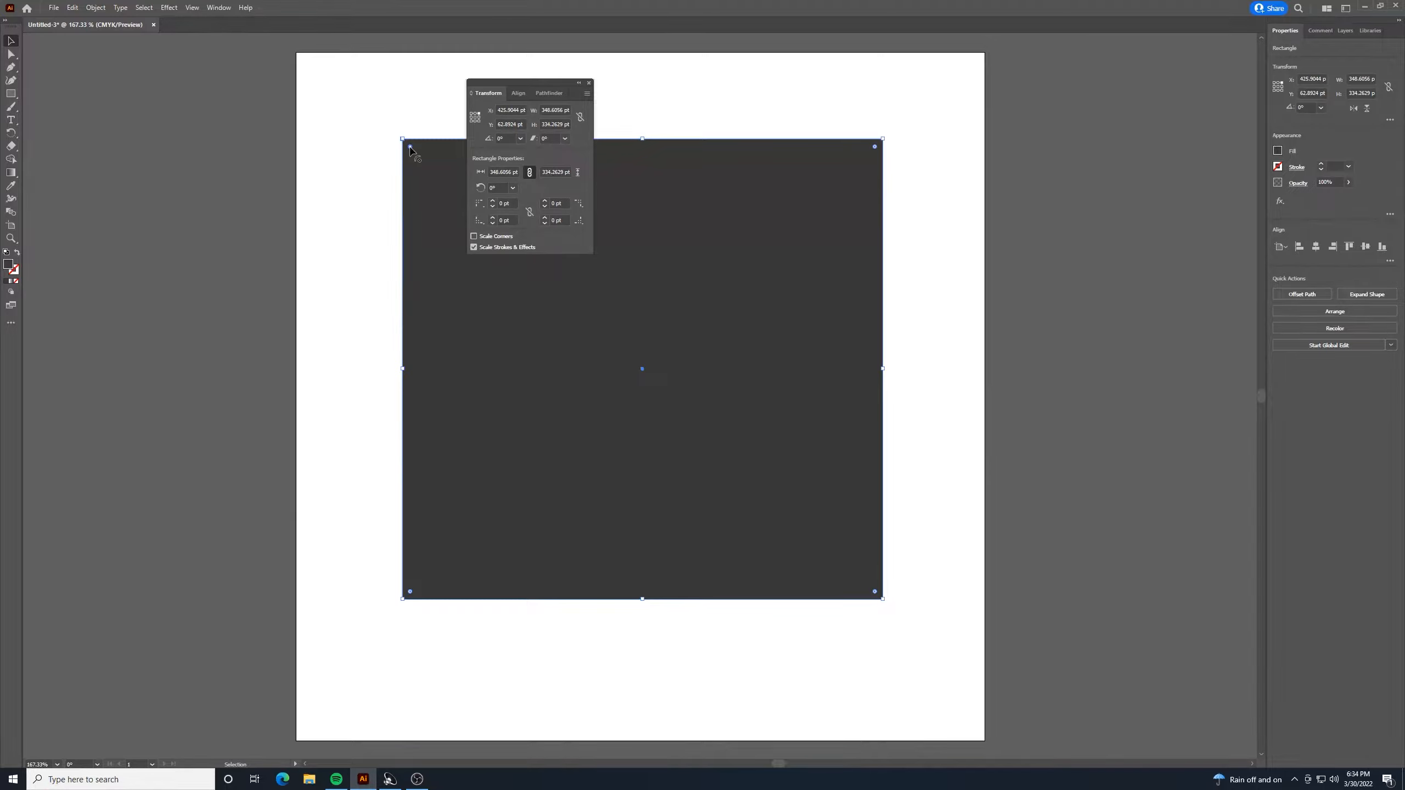
pyautogui.click(529, 212)
pyautogui.click(532, 215)
pyautogui.click(530, 212)
pyautogui.click(507, 203)
pyautogui.press('Return')
pyautogui.click(492, 203)
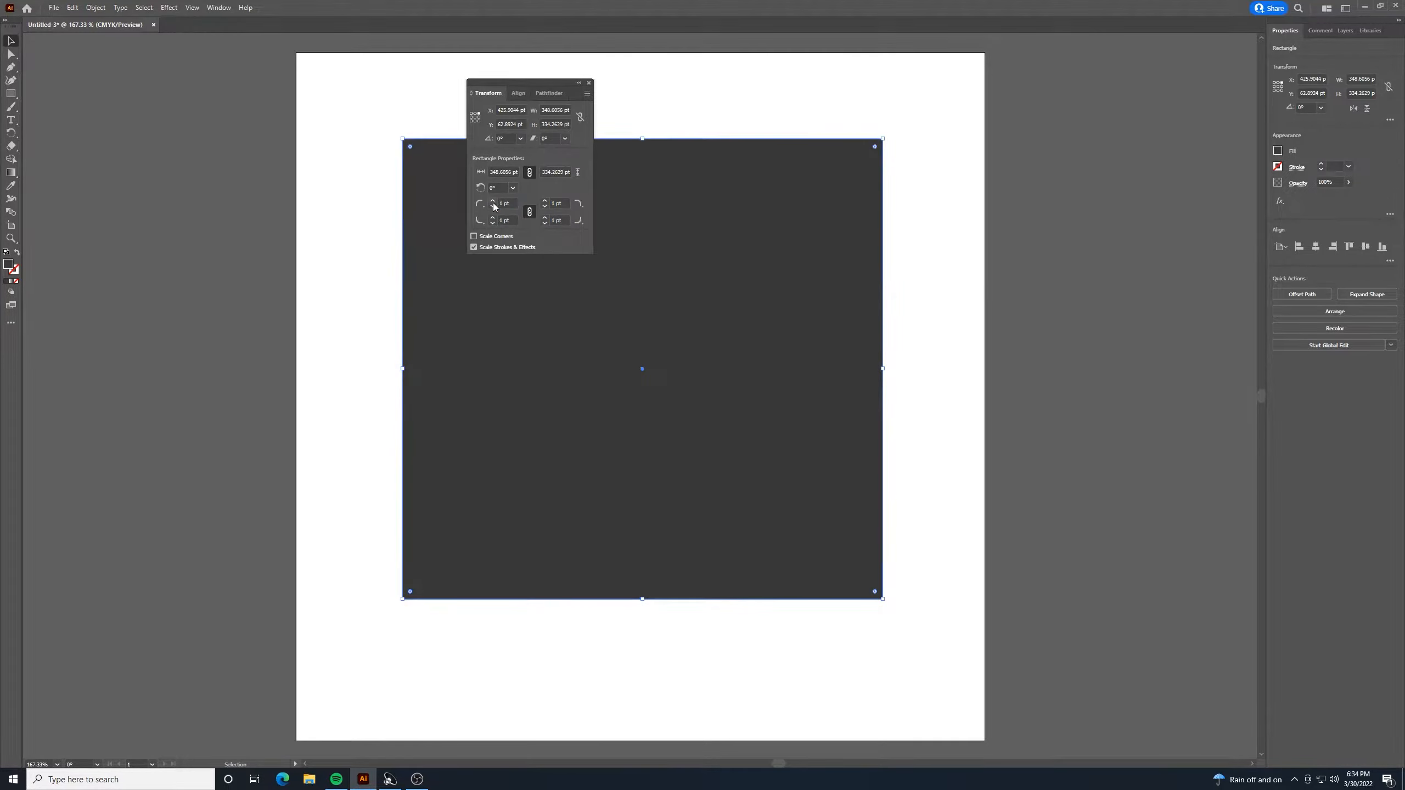
pyautogui.click(493, 202)
pyautogui.click(493, 203)
pyautogui.click(493, 202)
pyautogui.click(493, 202)
pyautogui.click(588, 82)
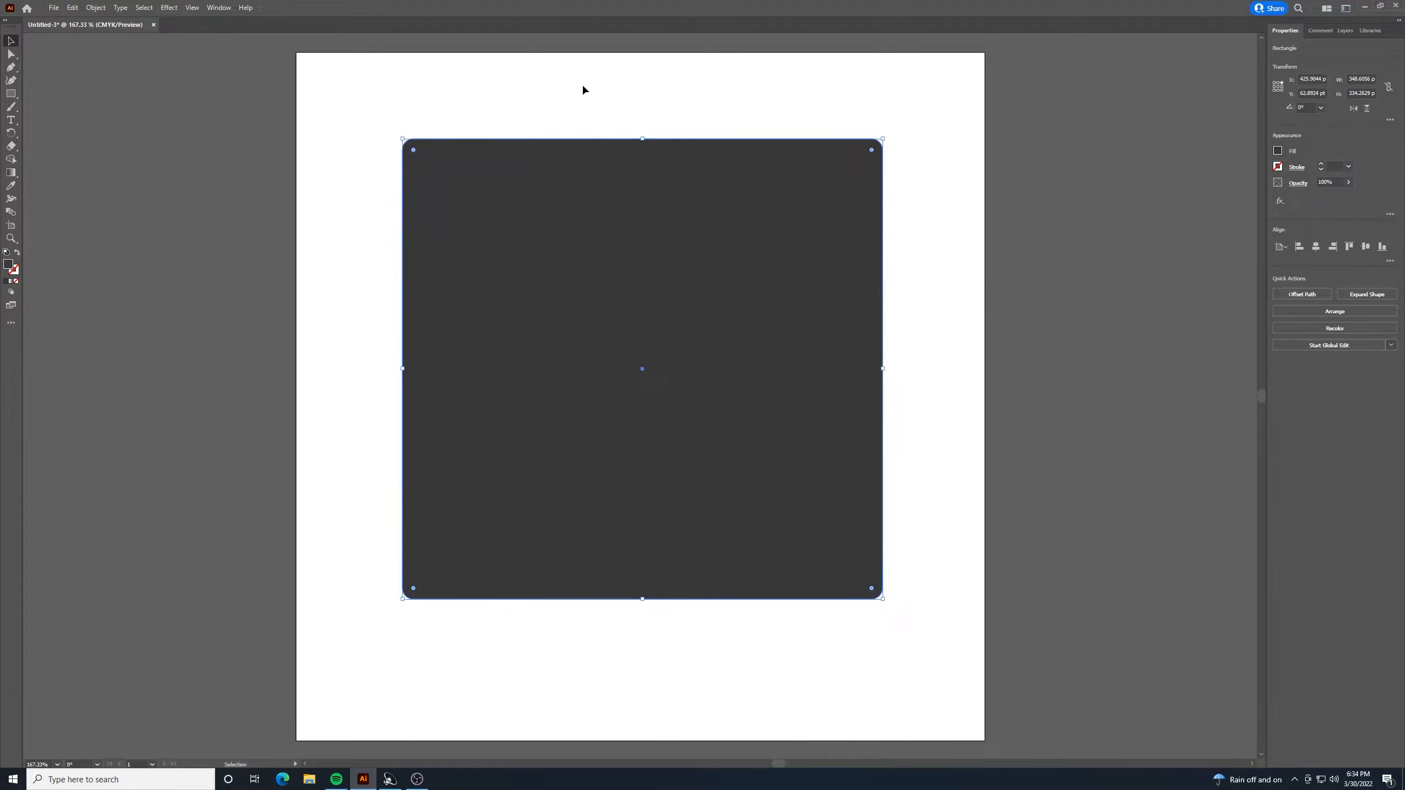
pyautogui.click(582, 87)
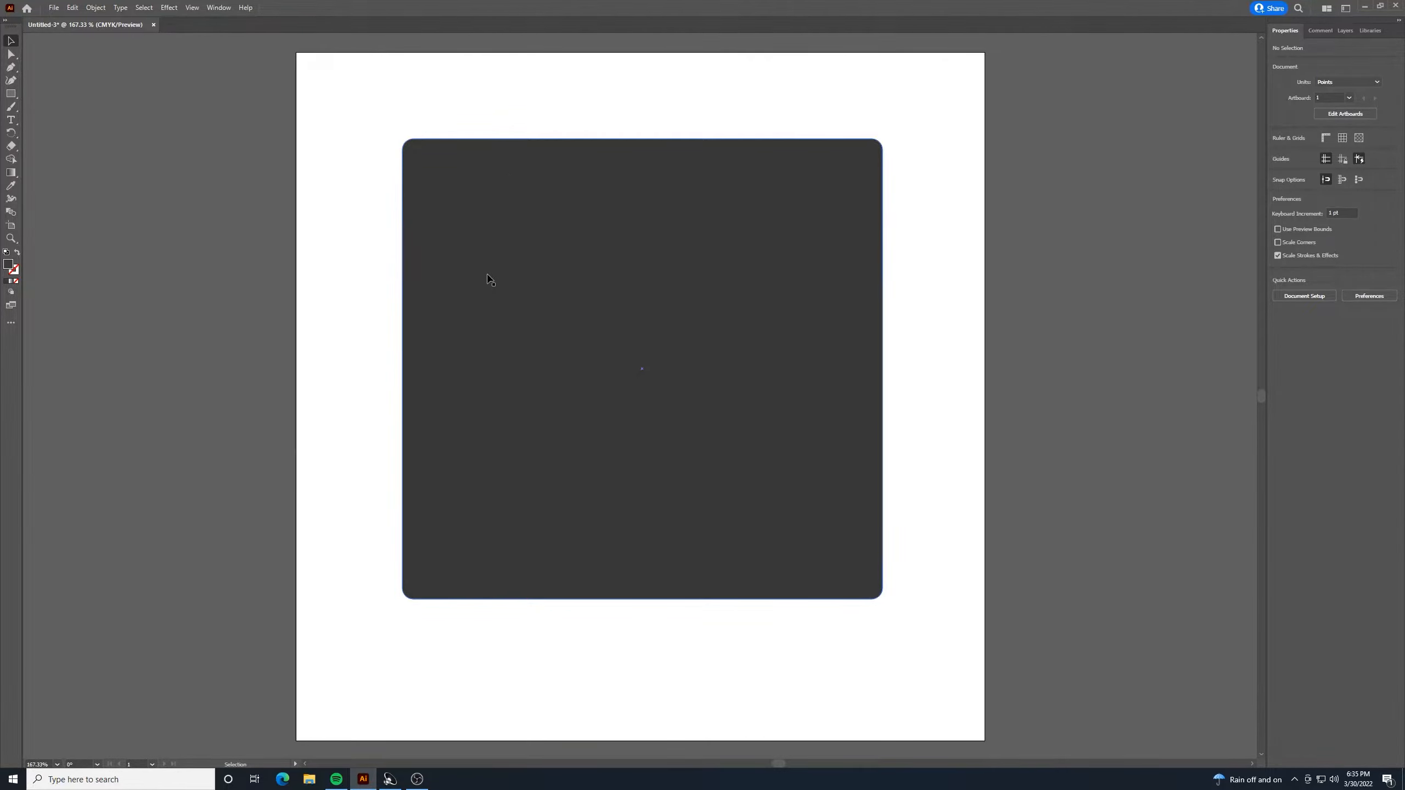
# Duplicate the rounded rectangle and scale the copy down to about 164 by 157 pt, placed inside the original's upper area.
pyautogui.click(542, 242)
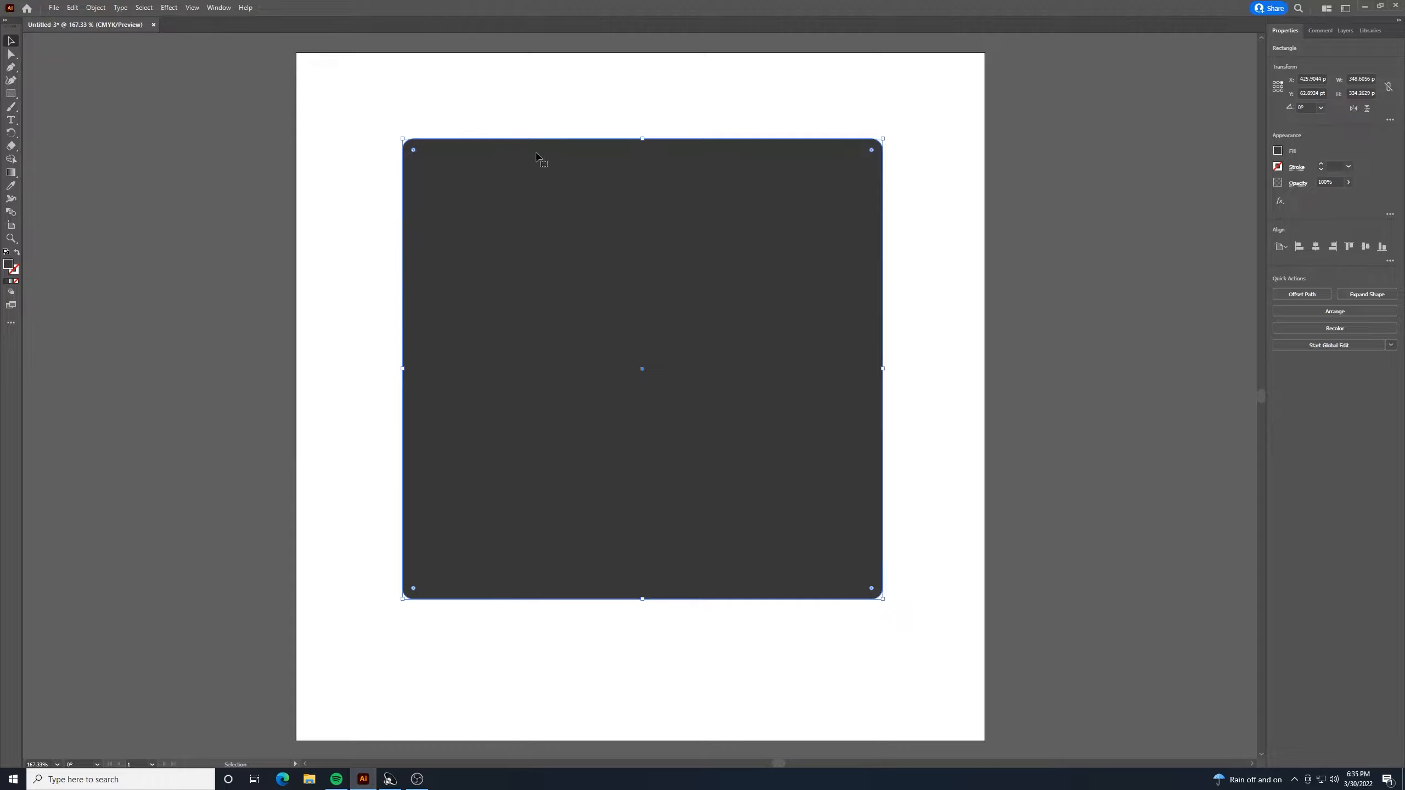
pyautogui.press('a')
pyautogui.hotkey('ctrl', 'c')
pyautogui.hotkey('ctrl', 'v')
pyautogui.press('v')
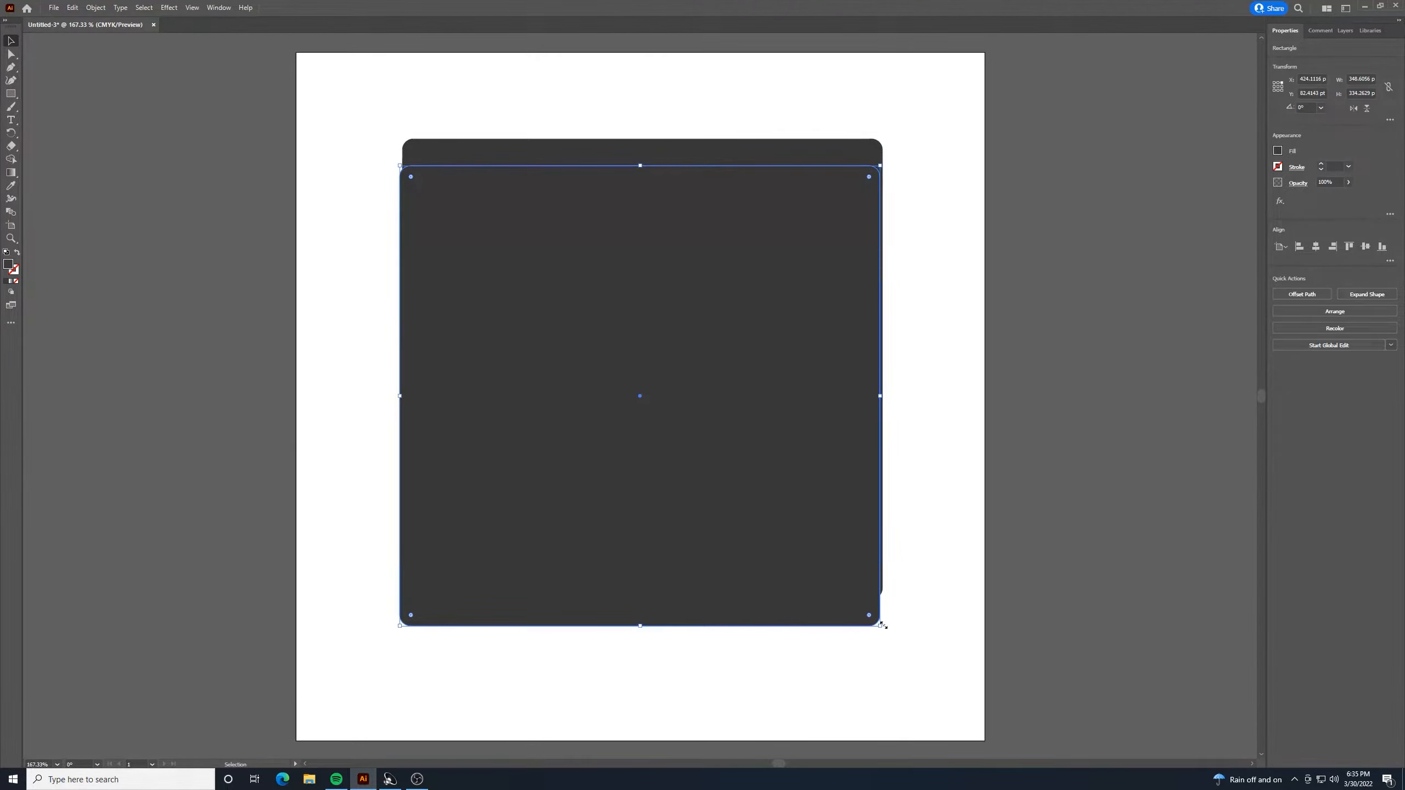
pyautogui.moveTo(879, 627); pyautogui.dragTo(678, 383)
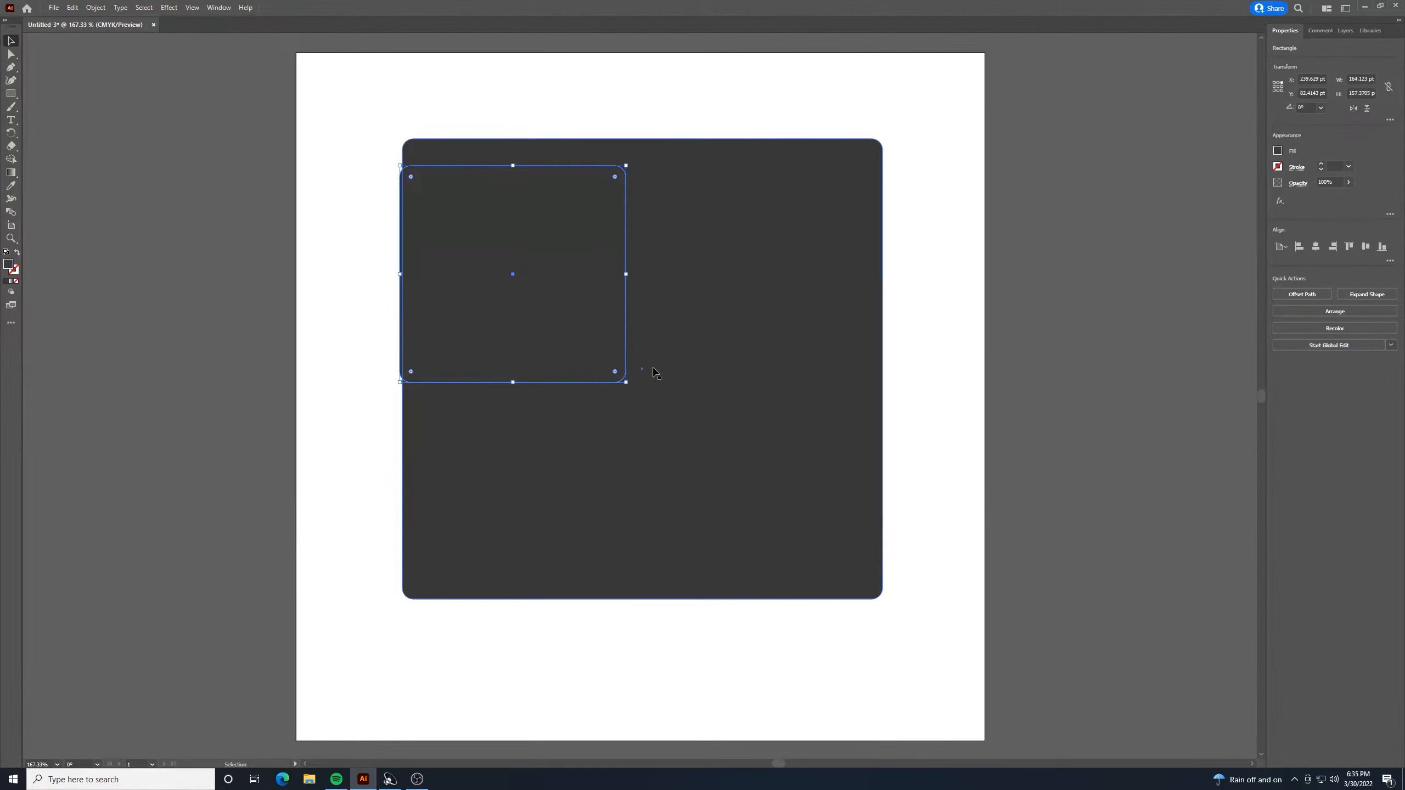
pyautogui.moveTo(612, 343); pyautogui.dragTo(705, 332)
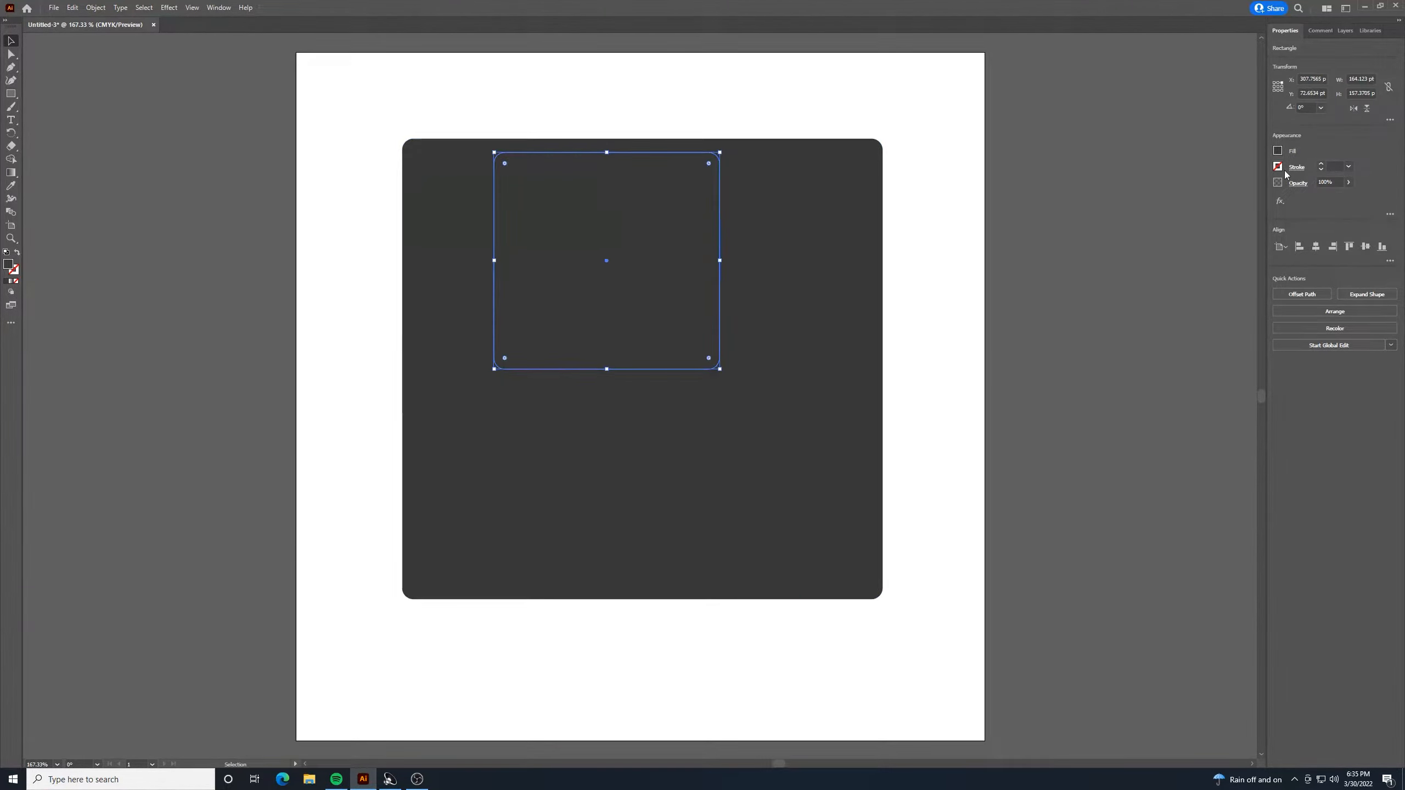
# Fill the smaller rectangle with black and move it up so it overlaps the gray rectangle's upper edge.
pyautogui.click(1277, 151)
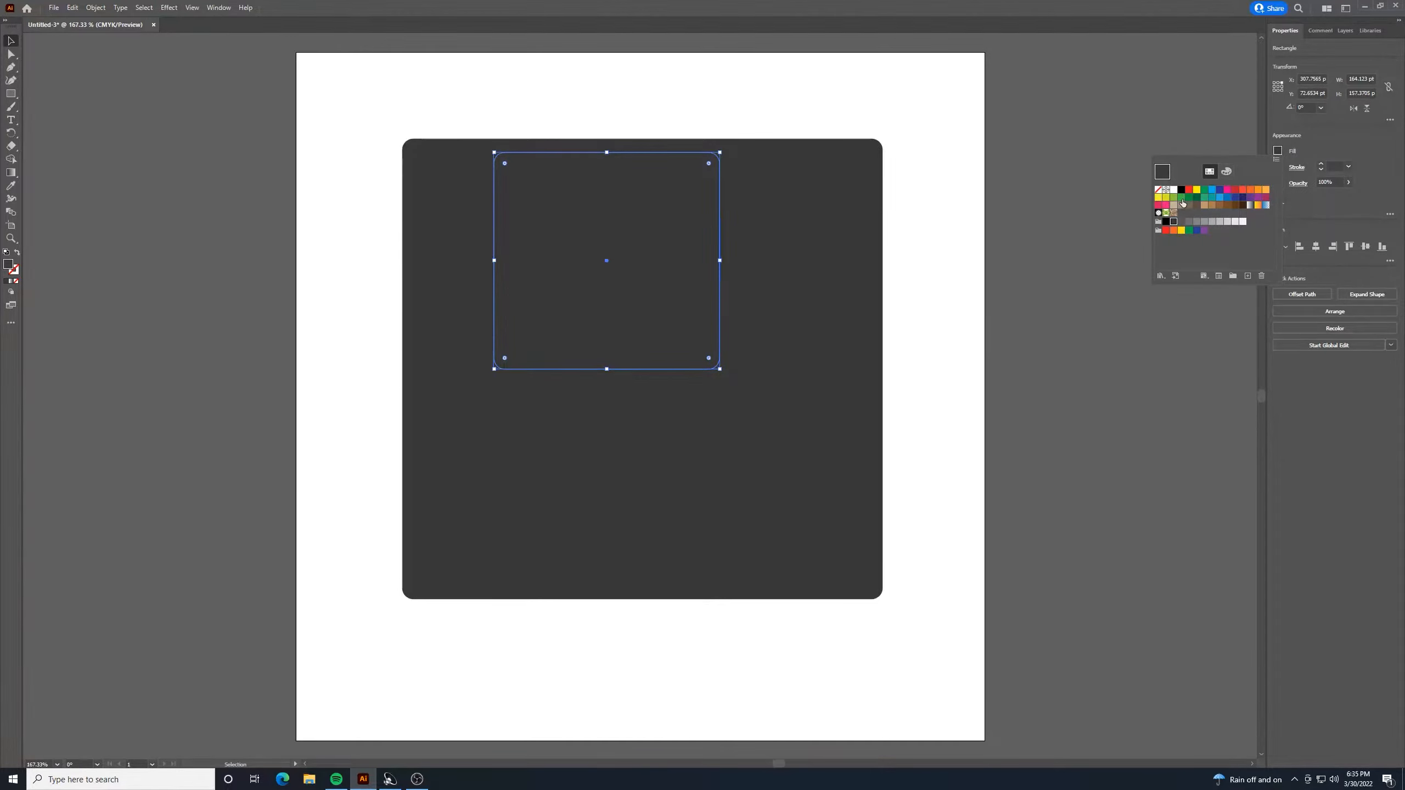
pyautogui.click(1166, 221)
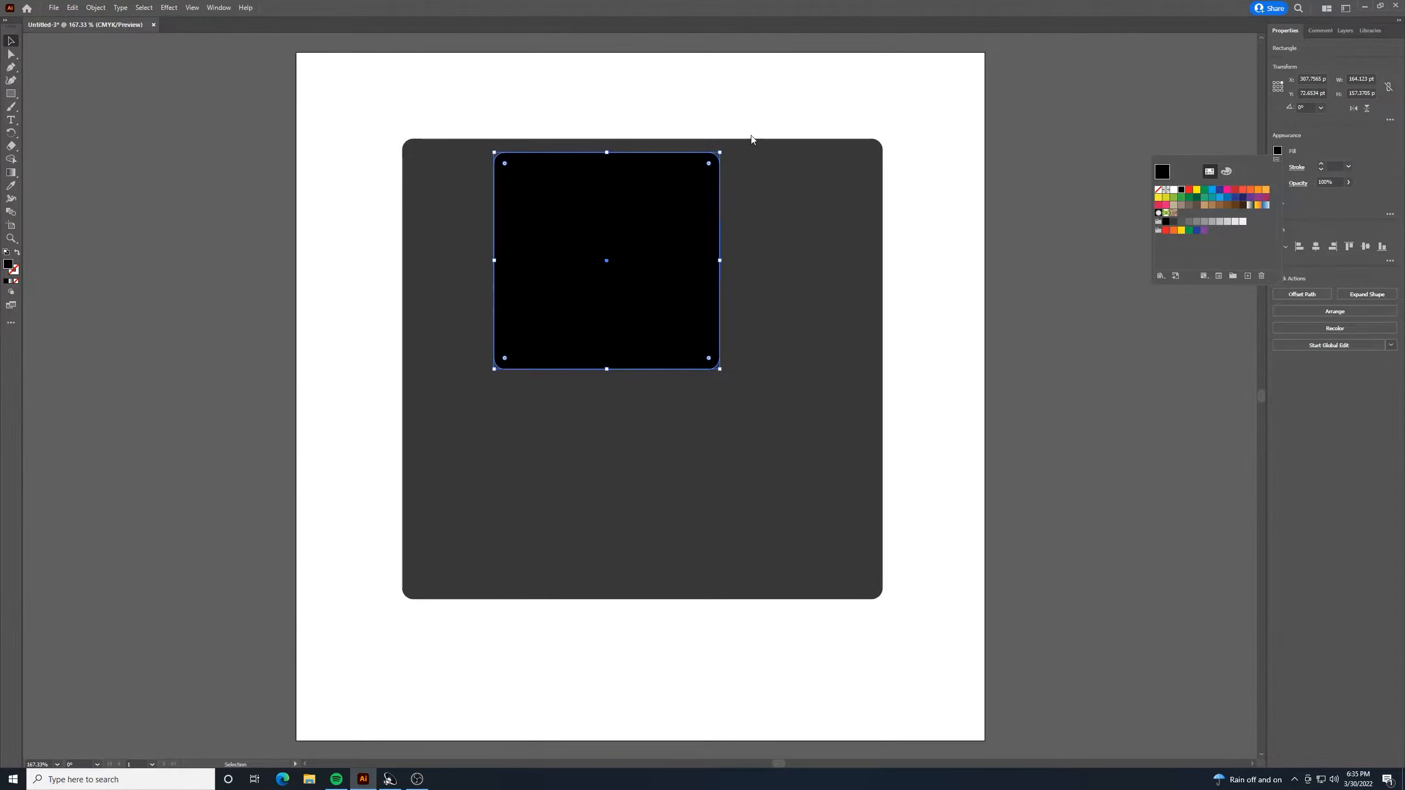
pyautogui.moveTo(670, 237); pyautogui.dragTo(650, 211)
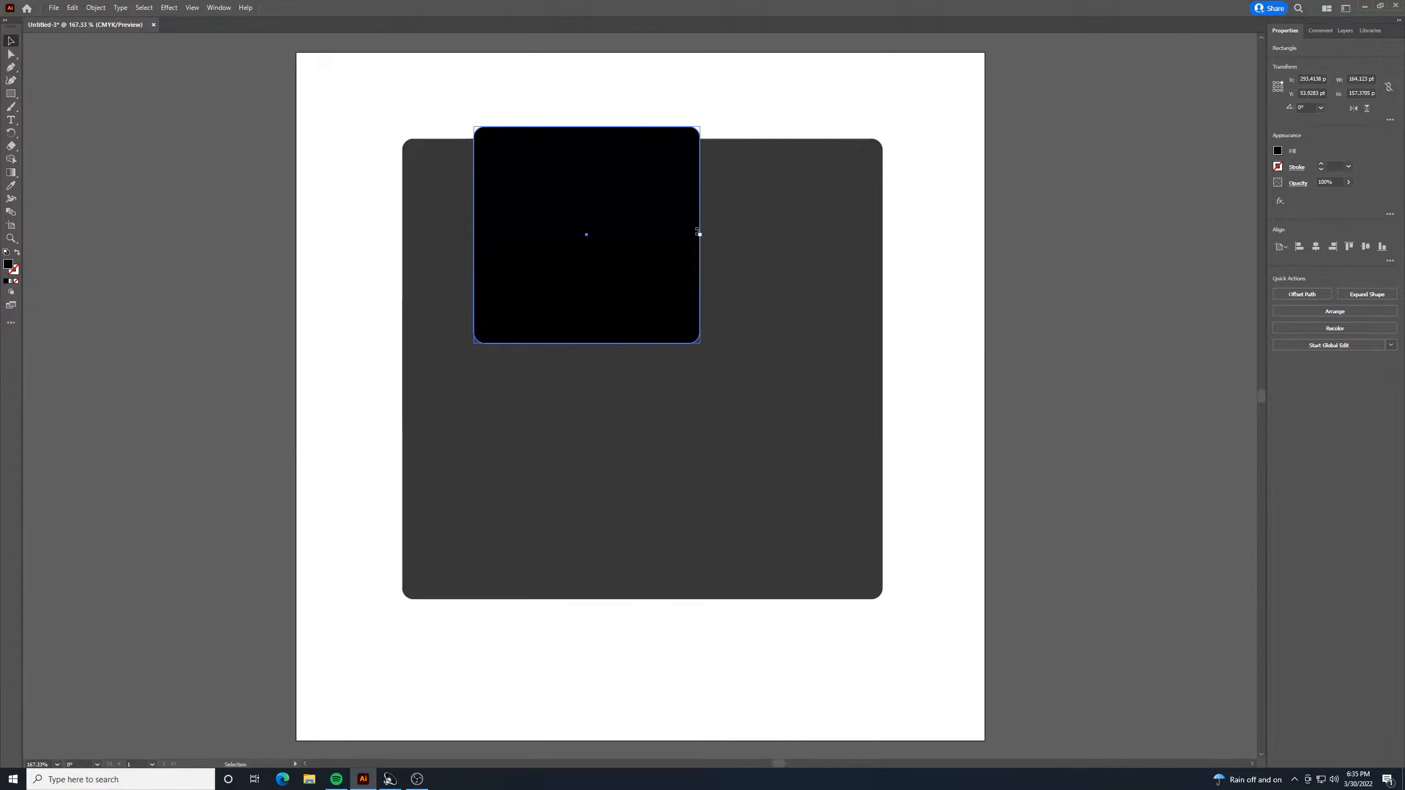
# Widen the black rectangle to about 237 pt and shift it slightly up and left over the gray rectangle.
pyautogui.moveTo(697, 233); pyautogui.dragTo(801, 232)
pyautogui.moveTo(696, 222); pyautogui.dragTo(679, 215)
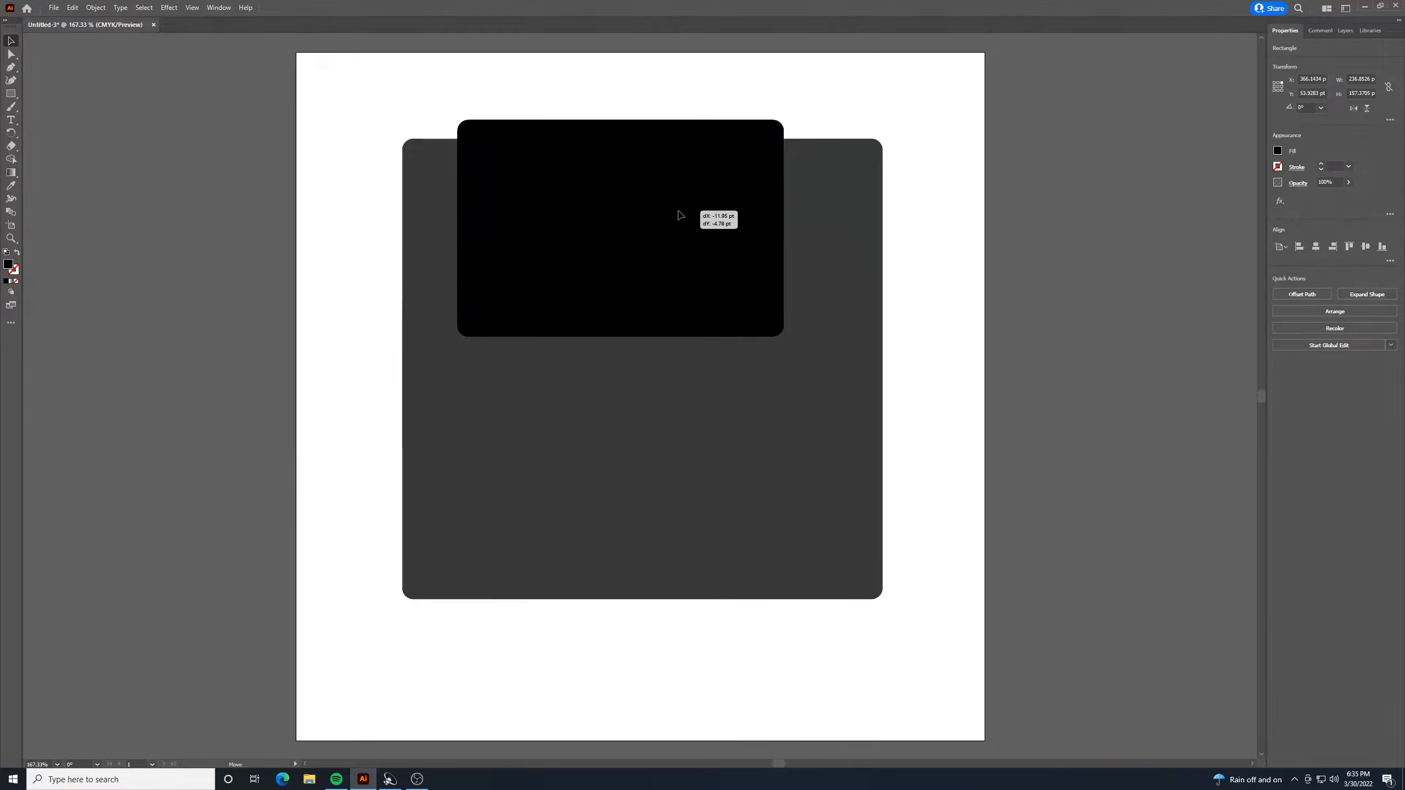
pyautogui.moveTo(681, 214); pyautogui.dragTo(680, 215)
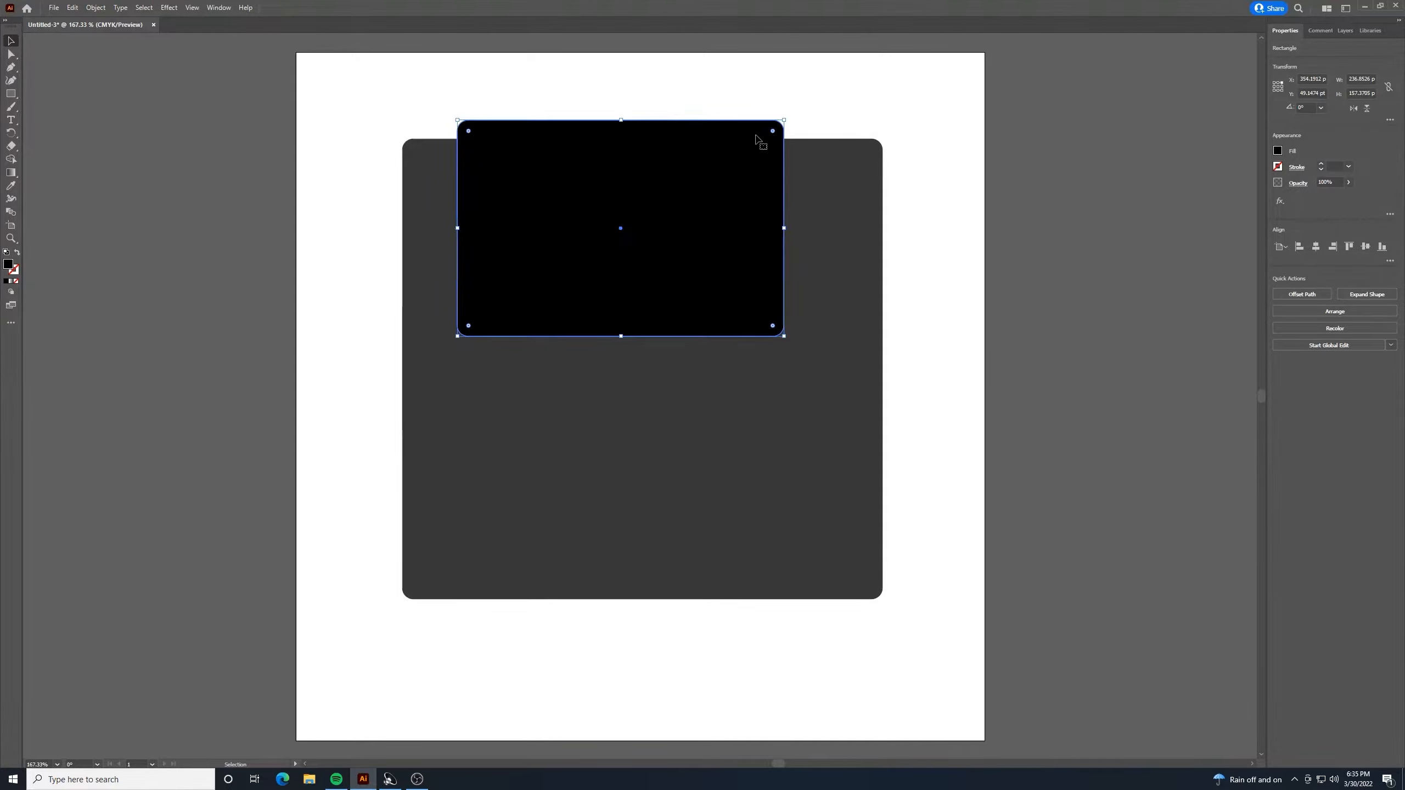
# Unlink the black rectangle's corner radii and set its upper-right and lower-right corners to 0 pt.
pyautogui.doubleClick(773, 136)
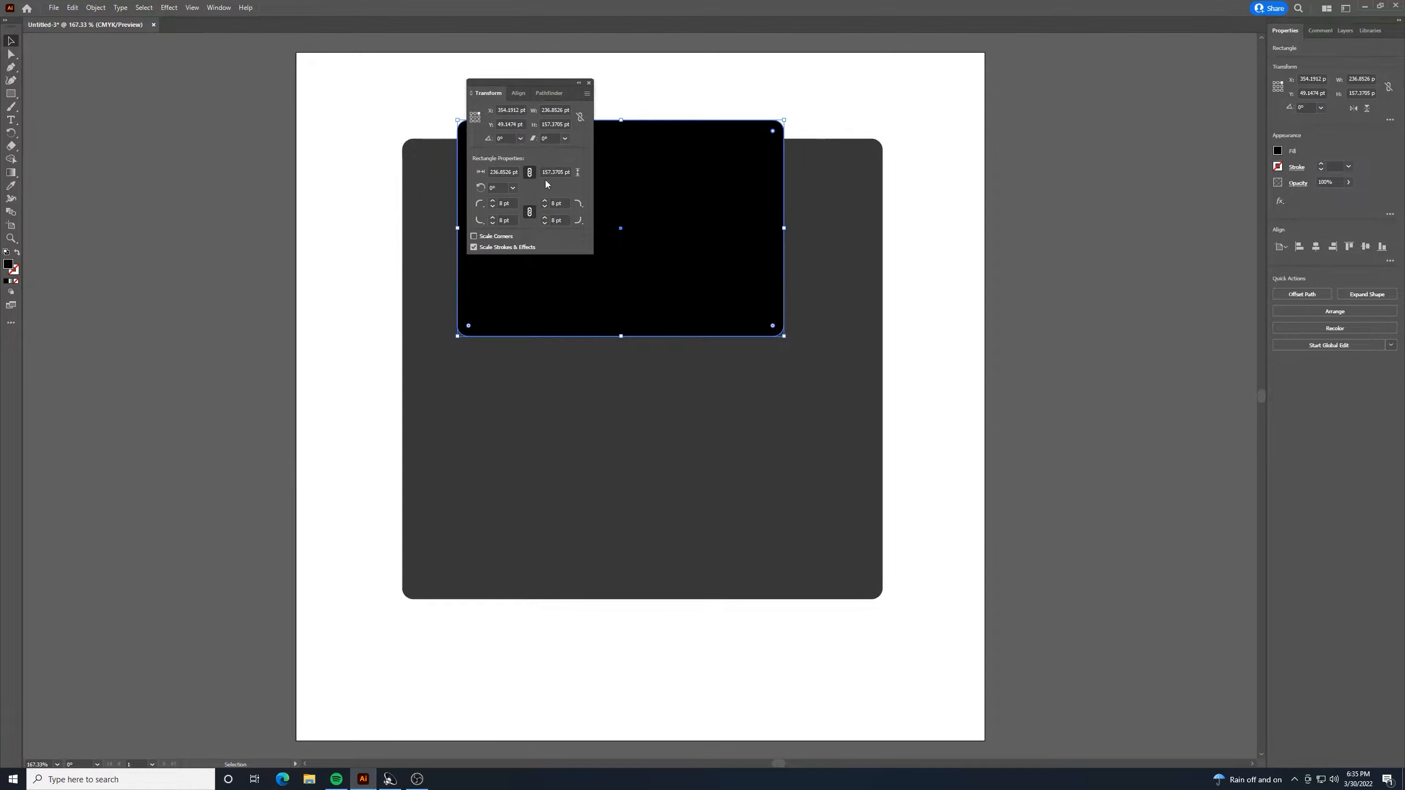
pyautogui.click(531, 214)
pyautogui.click(555, 203)
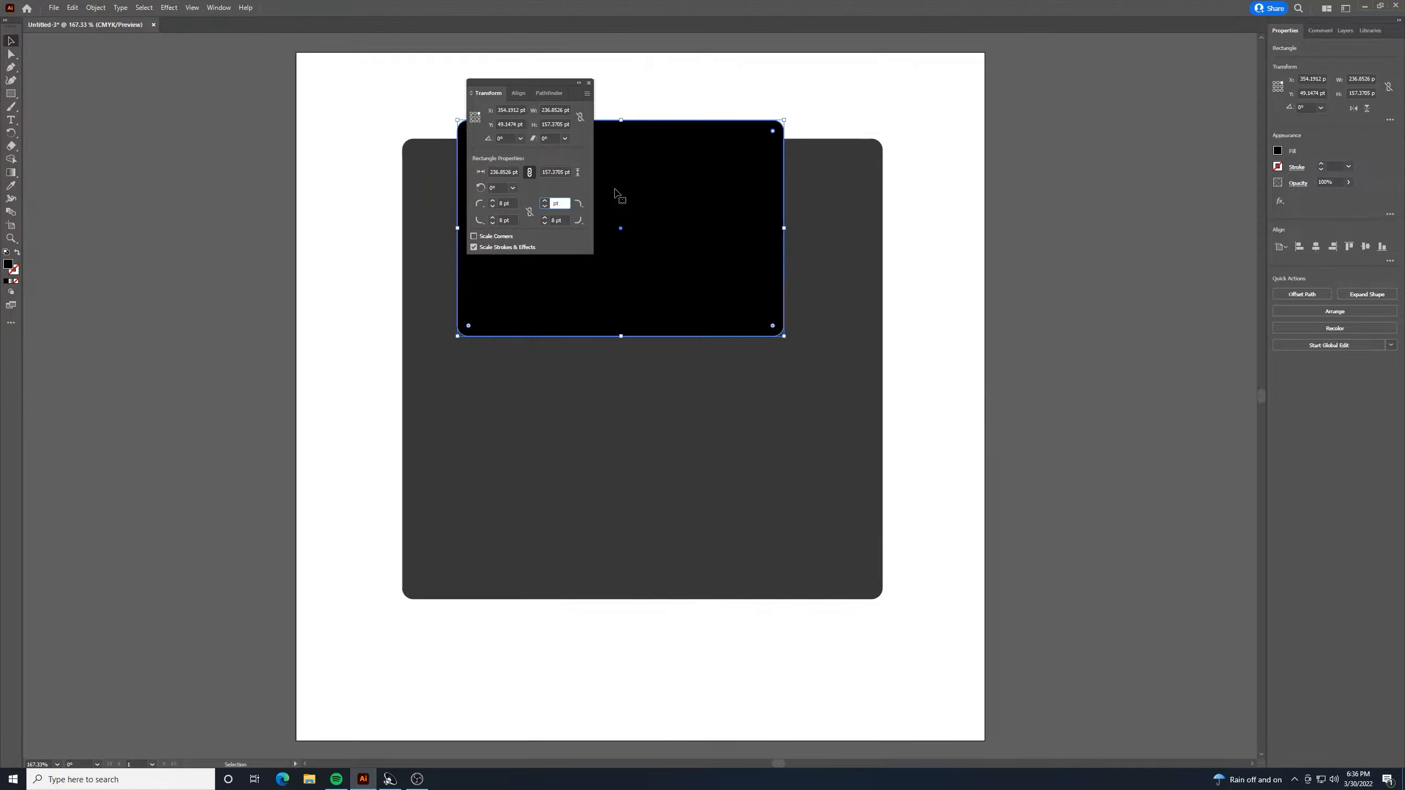
pyautogui.write('0')
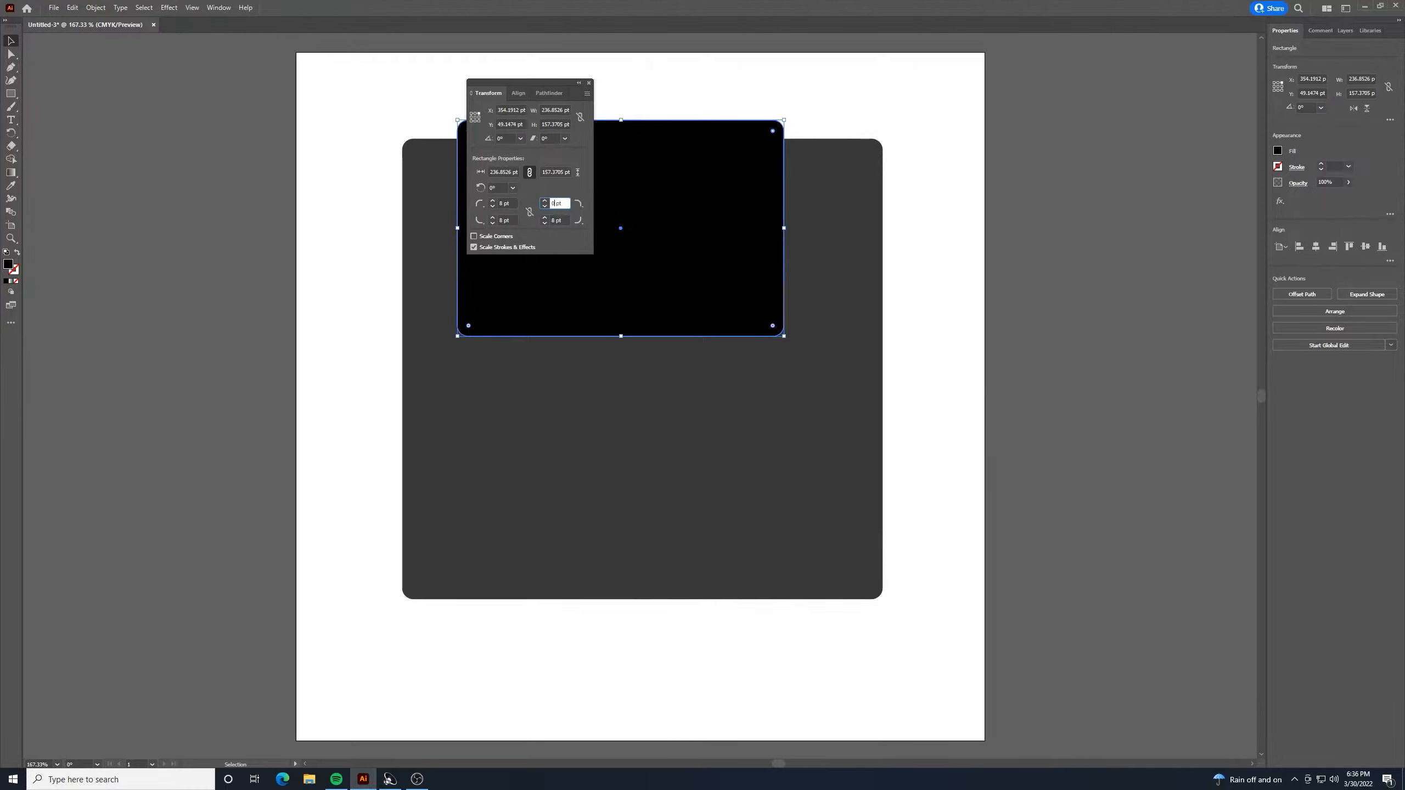
pyautogui.click(556, 220)
pyautogui.press('Return')
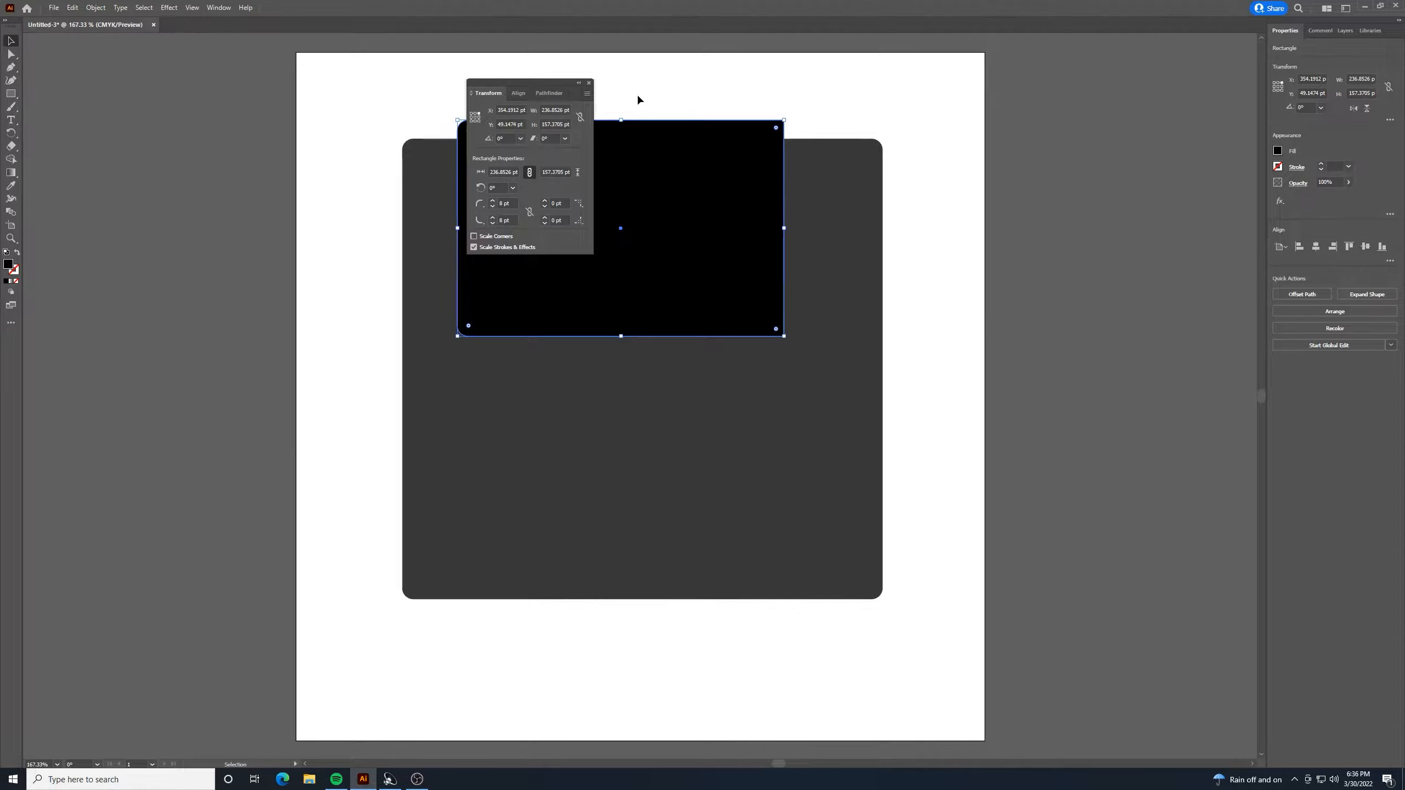
pyautogui.click(638, 96)
pyautogui.click(589, 83)
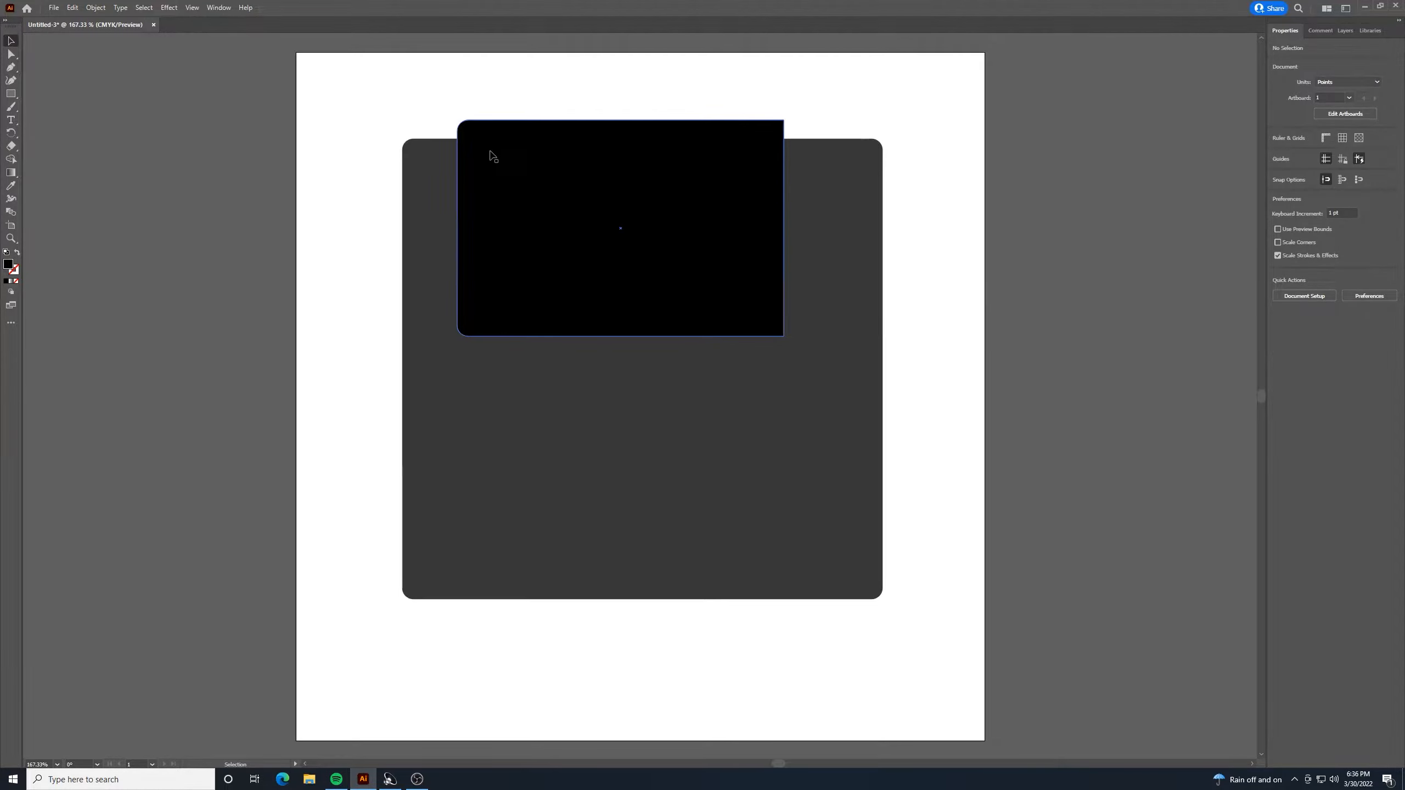
# Shorten the black rectangle from above to about 144 pt high, level with the gray shape's top, and set its upper-left corner radius to 0 pt.
pyautogui.click(580, 142)
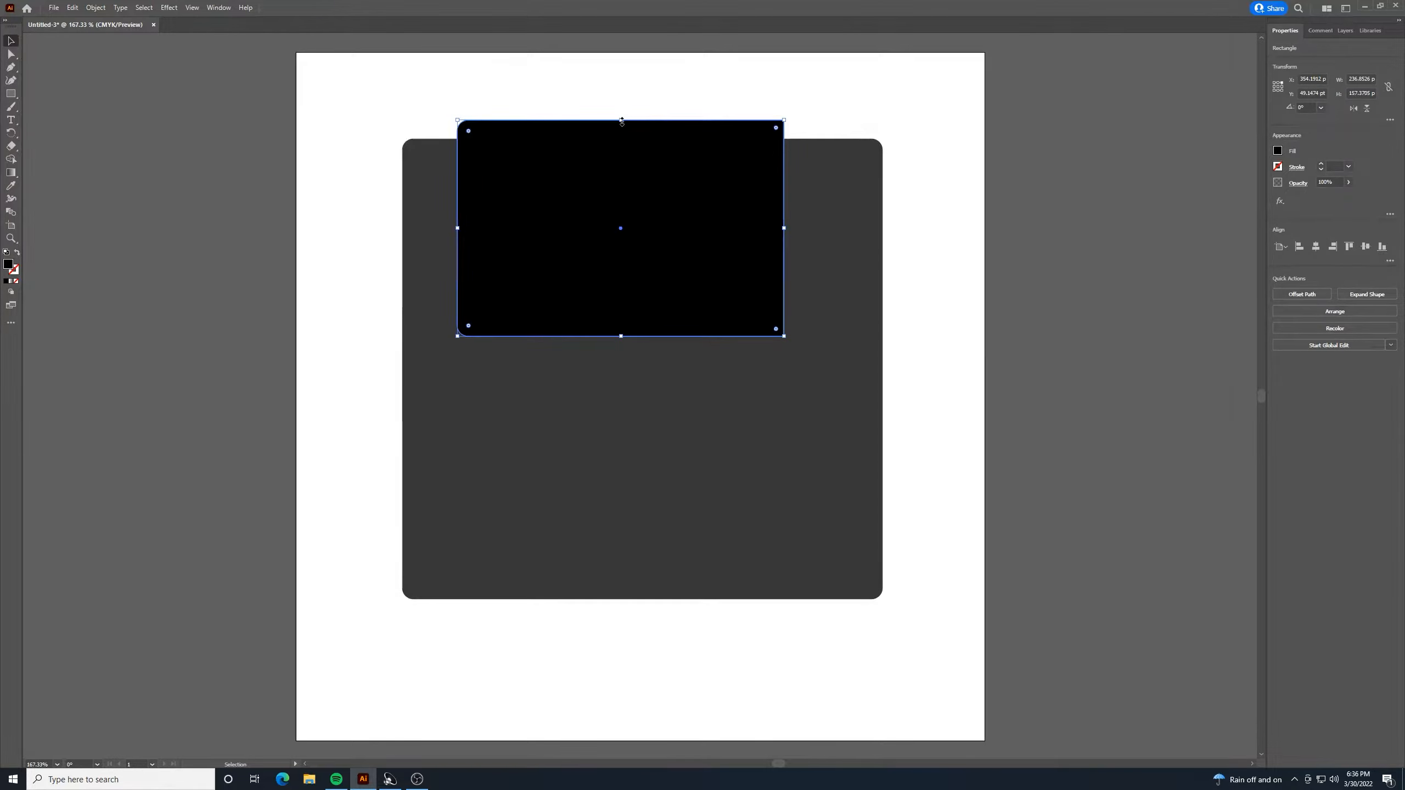
pyautogui.moveTo(622, 121); pyautogui.dragTo(612, 138)
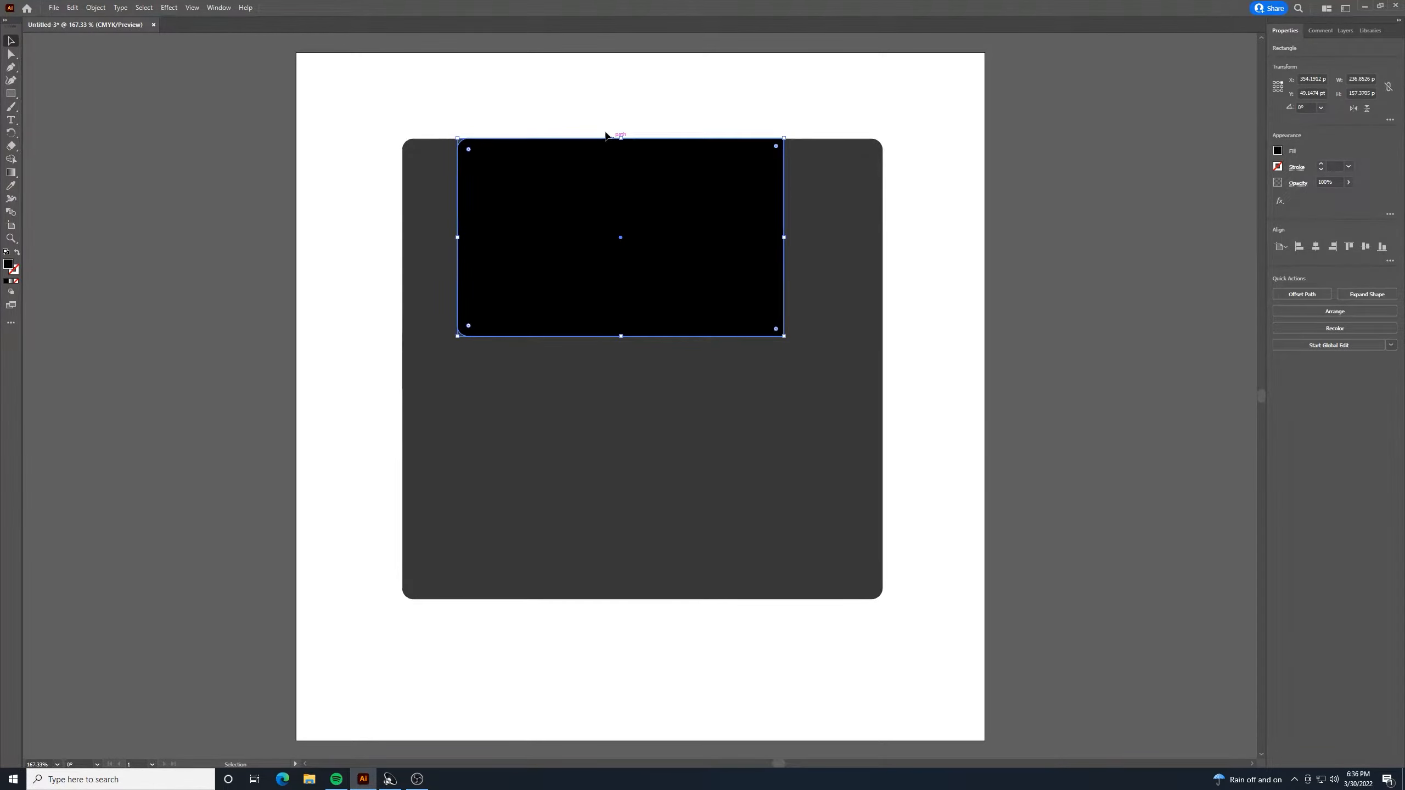
pyautogui.doubleClick(468, 146)
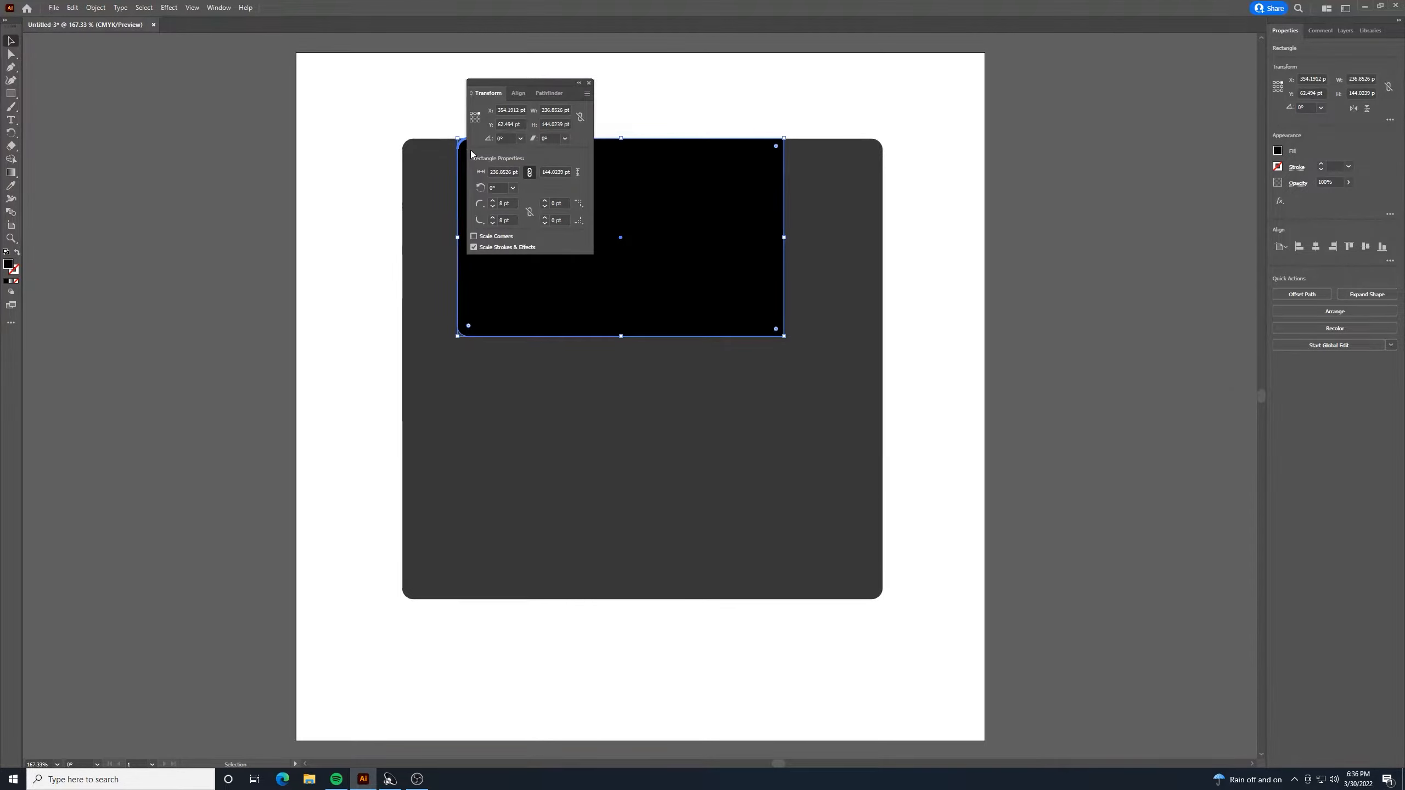
pyautogui.click(502, 203)
pyautogui.write('0')
pyautogui.click(589, 82)
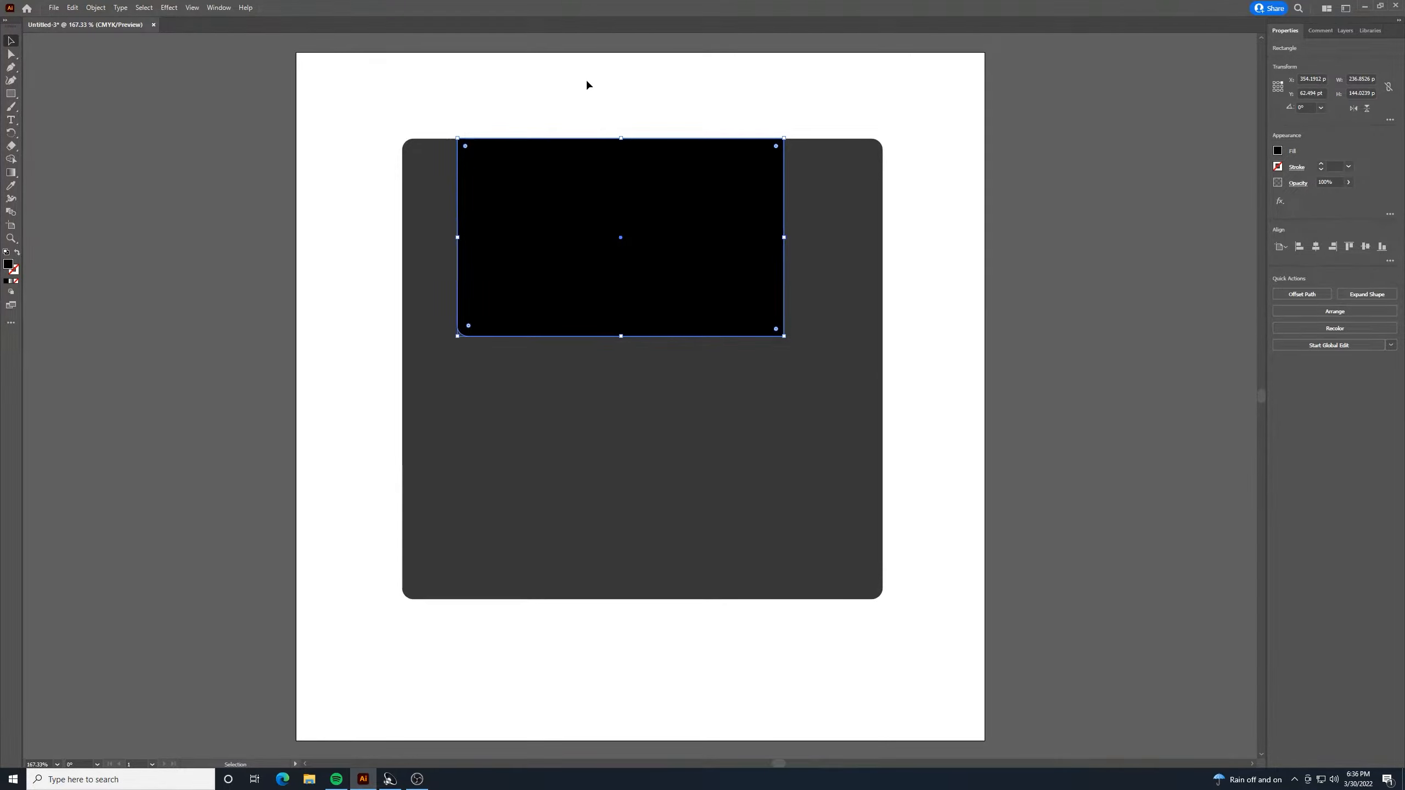
pyautogui.click(598, 104)
# Move the black rectangle slightly right and align its top edge exactly with the gray rectangle's top edge.
pyautogui.moveTo(650, 206); pyautogui.dragTo(659, 212)
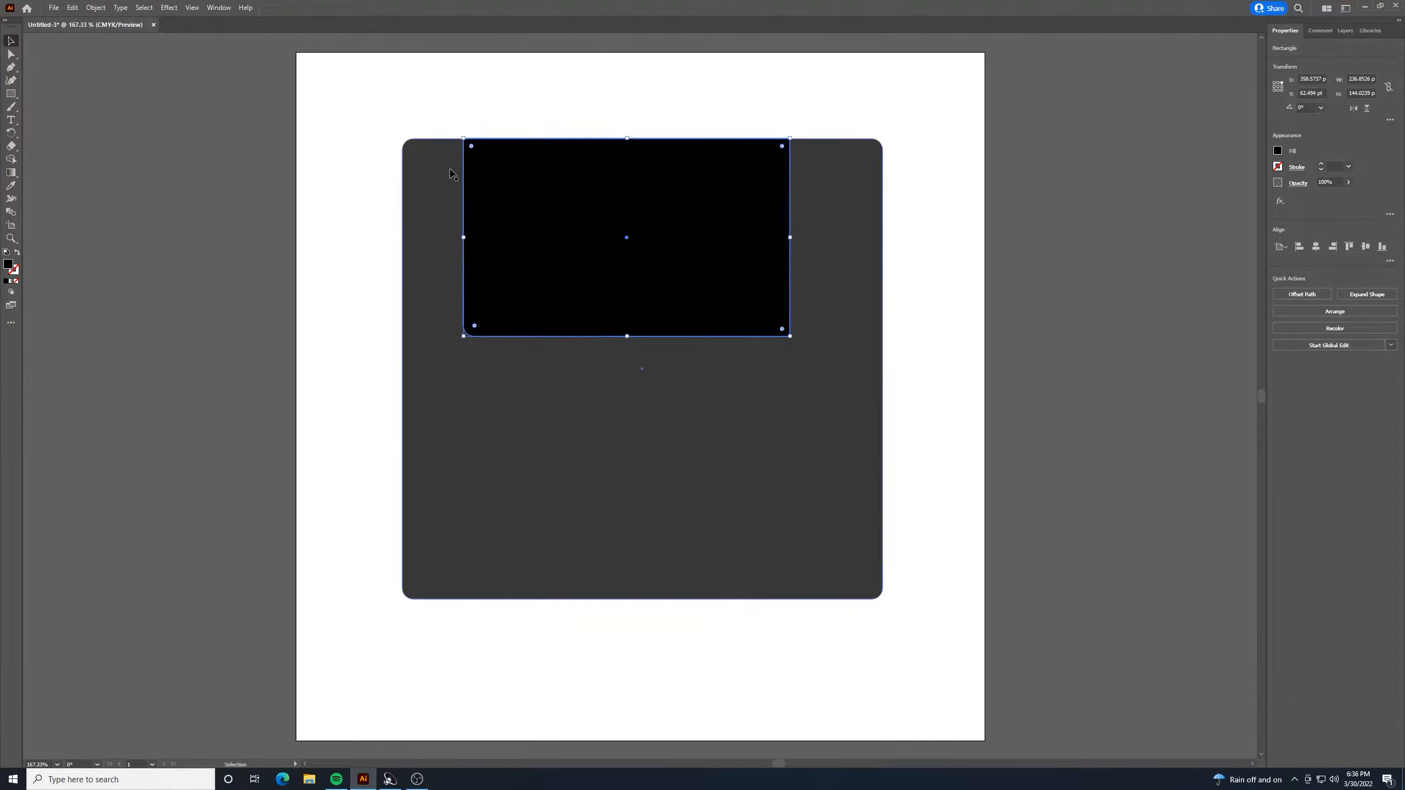
pyautogui.click(500, 107)
pyautogui.hotkey('ctrl', '=')
pyautogui.hotkey('ctrl', '=')
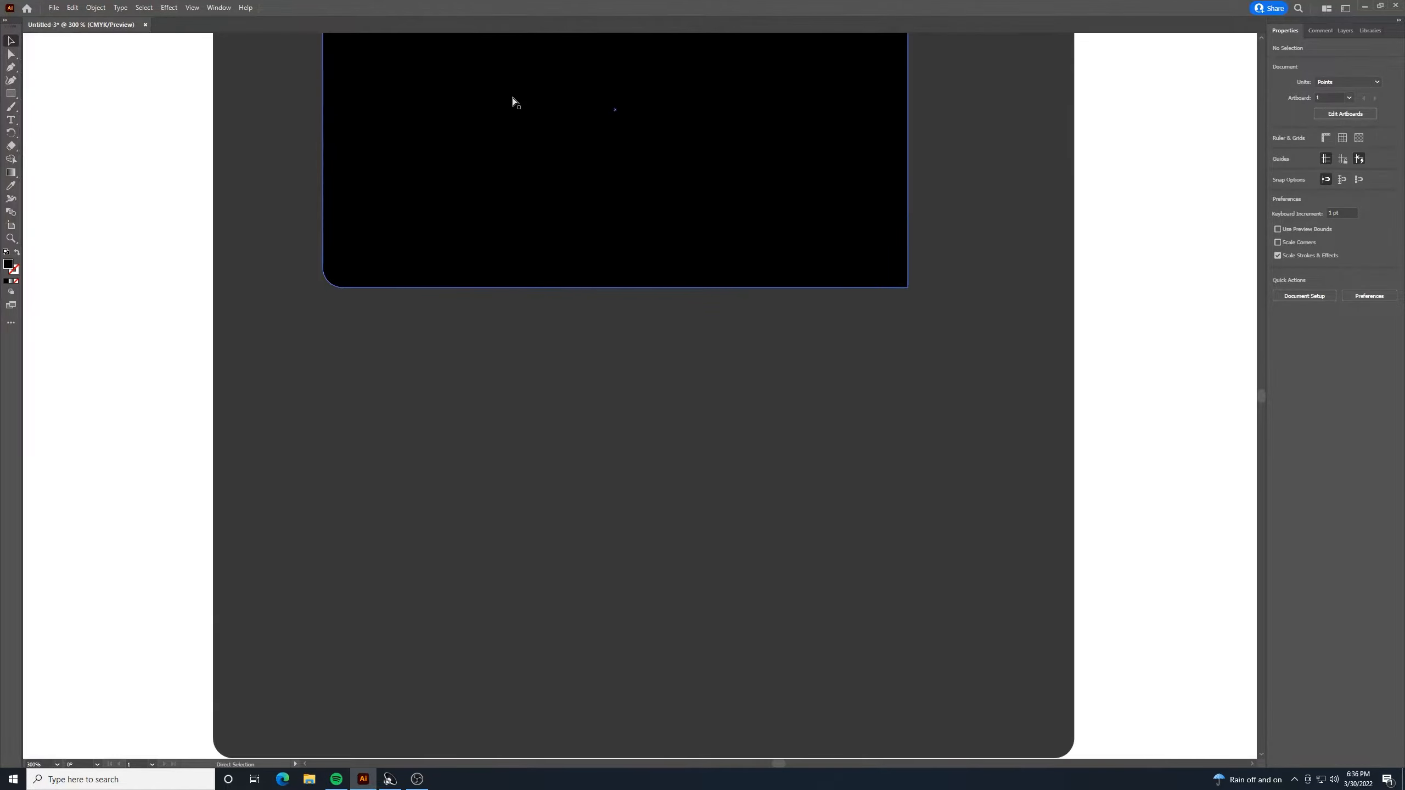
pyautogui.moveTo(393, 390); pyautogui.dragTo(443, 669)
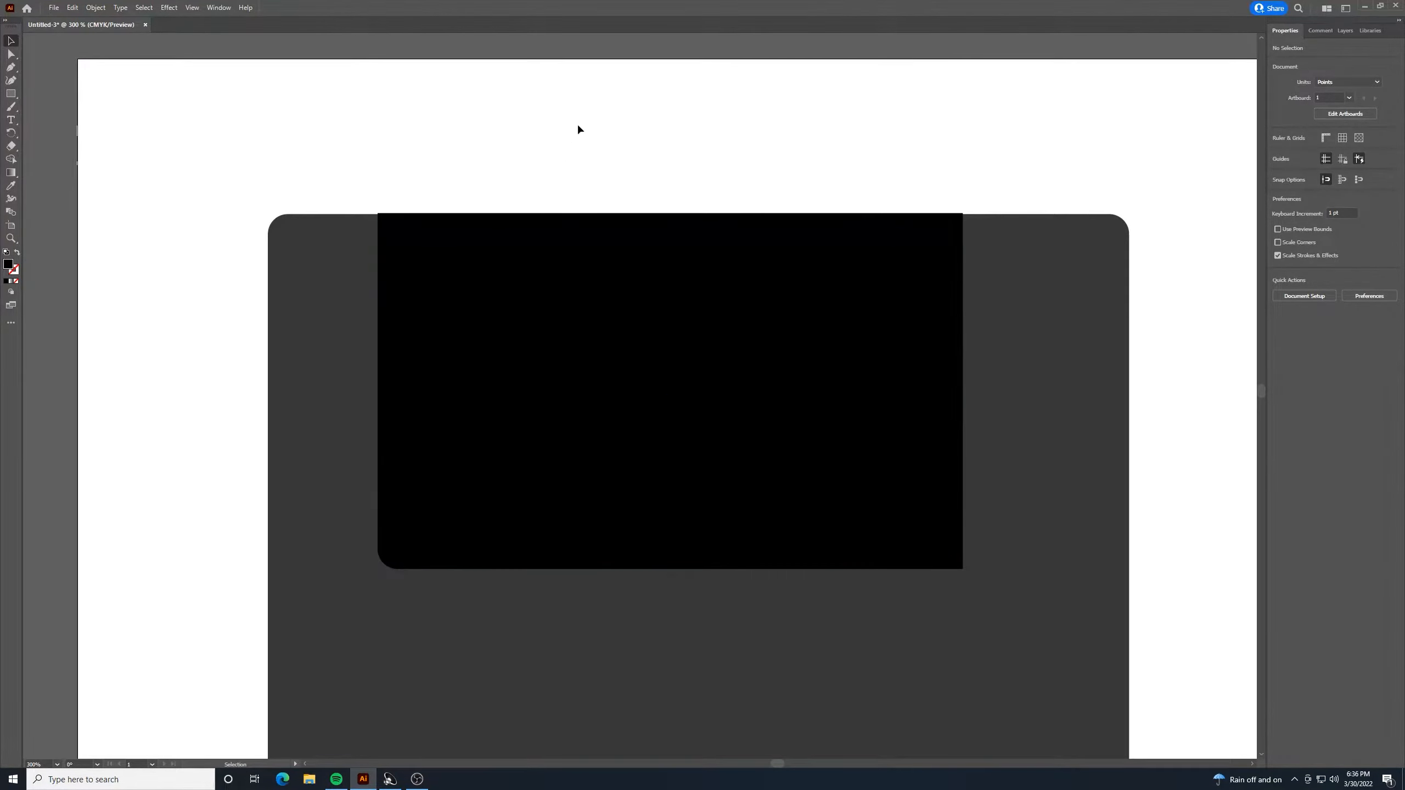
pyautogui.moveTo(691, 299); pyautogui.dragTo(637, 291)
pyautogui.click(693, 302)
pyautogui.click(646, 131)
pyautogui.click(624, 161)
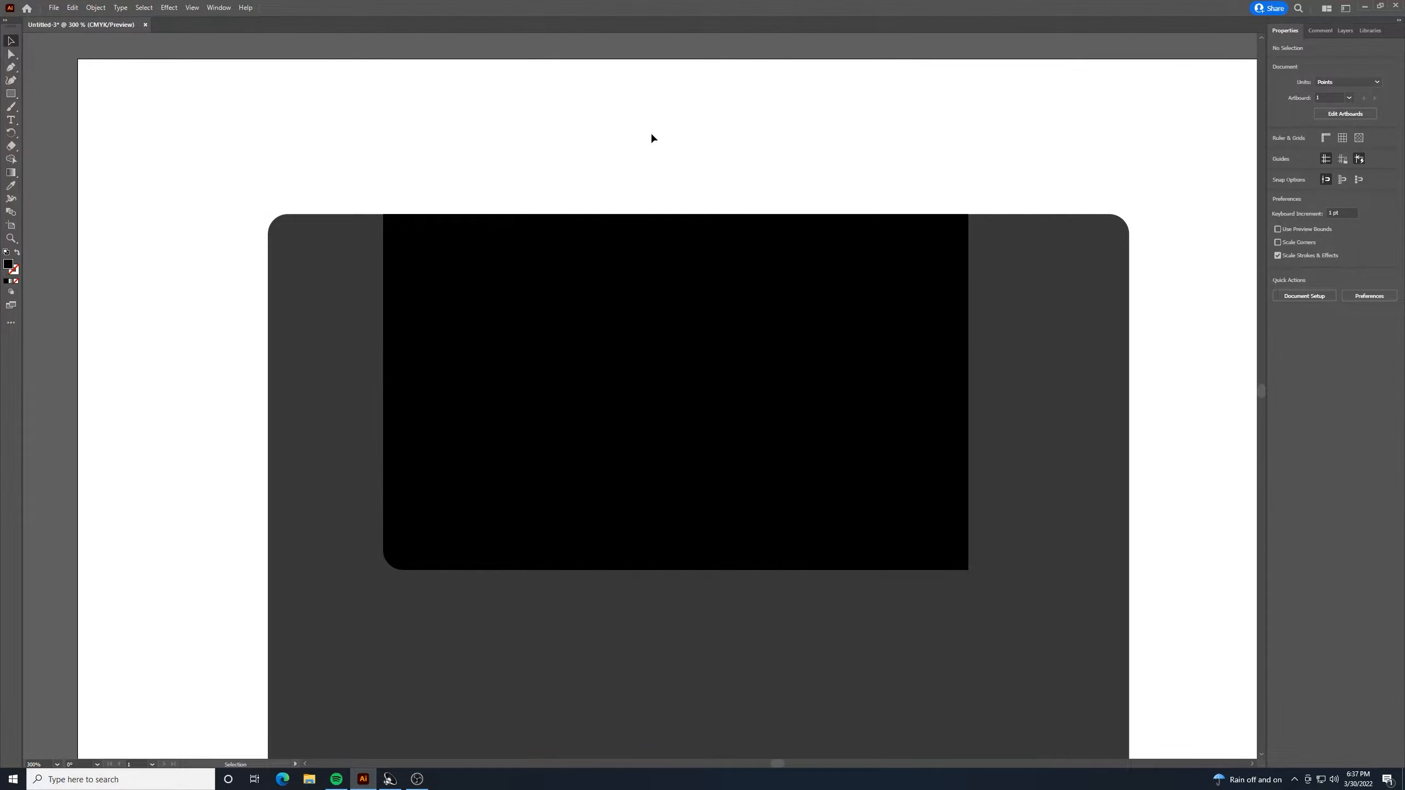
# Nudge the black rectangle 2 pt to the right along the gray rectangle's top edge.
pyautogui.click(636, 313)
pyautogui.press('Right')
pyautogui.press('Right')
pyautogui.press('Right')
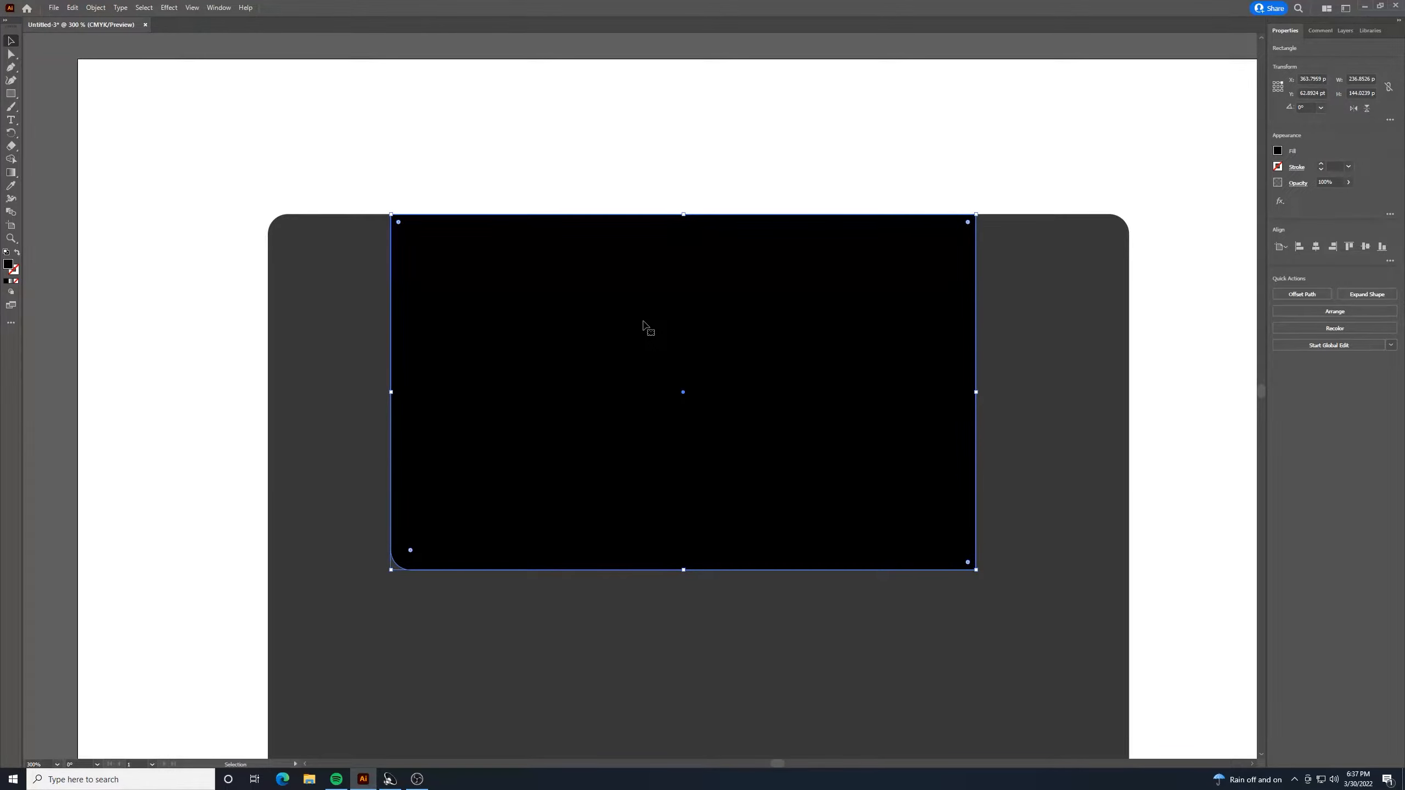
pyautogui.press('Left')
pyautogui.hotkey('ctrl', '-')
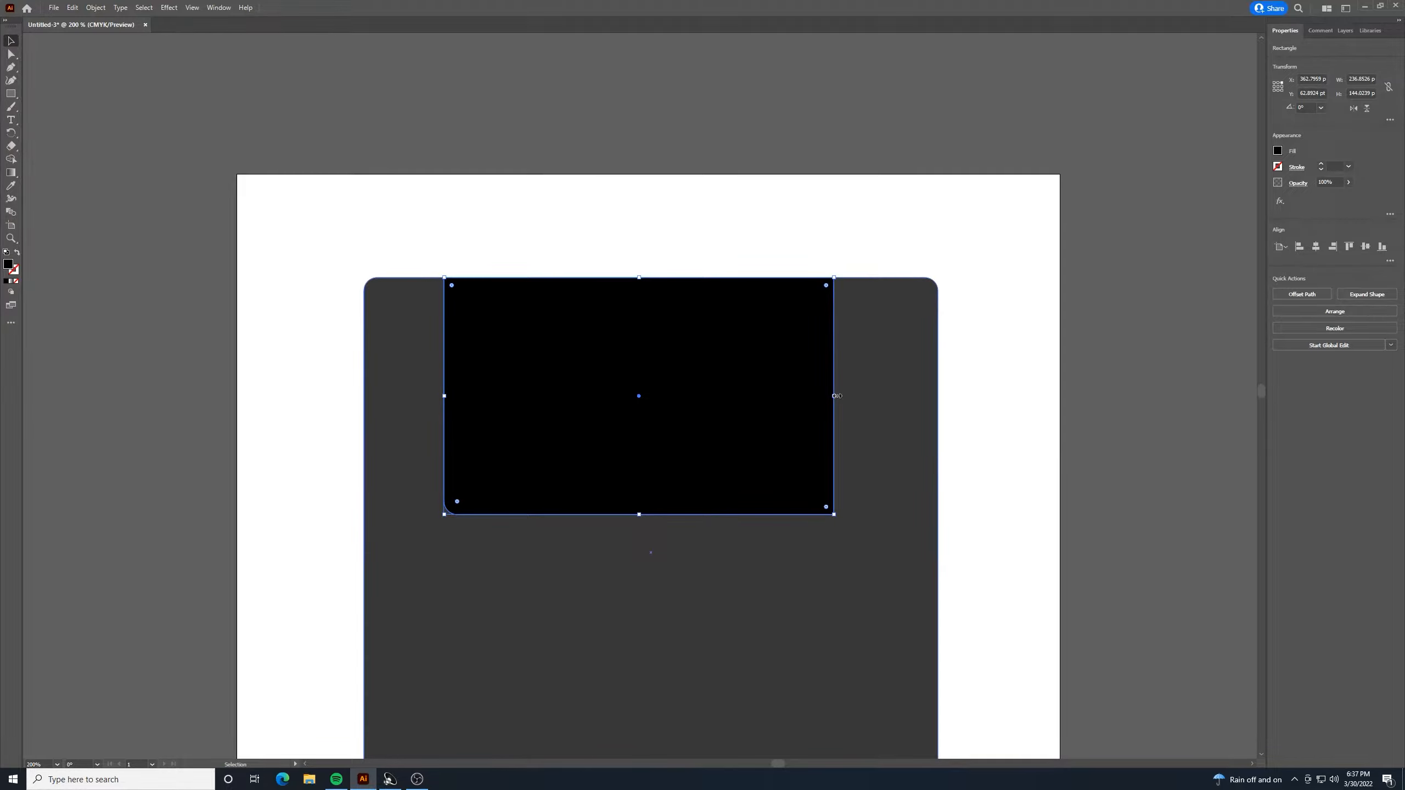
# Narrow the black rectangle from its right side to about 226 pt wide.
pyautogui.moveTo(836, 395); pyautogui.dragTo(817, 399)
pyautogui.click(813, 226)
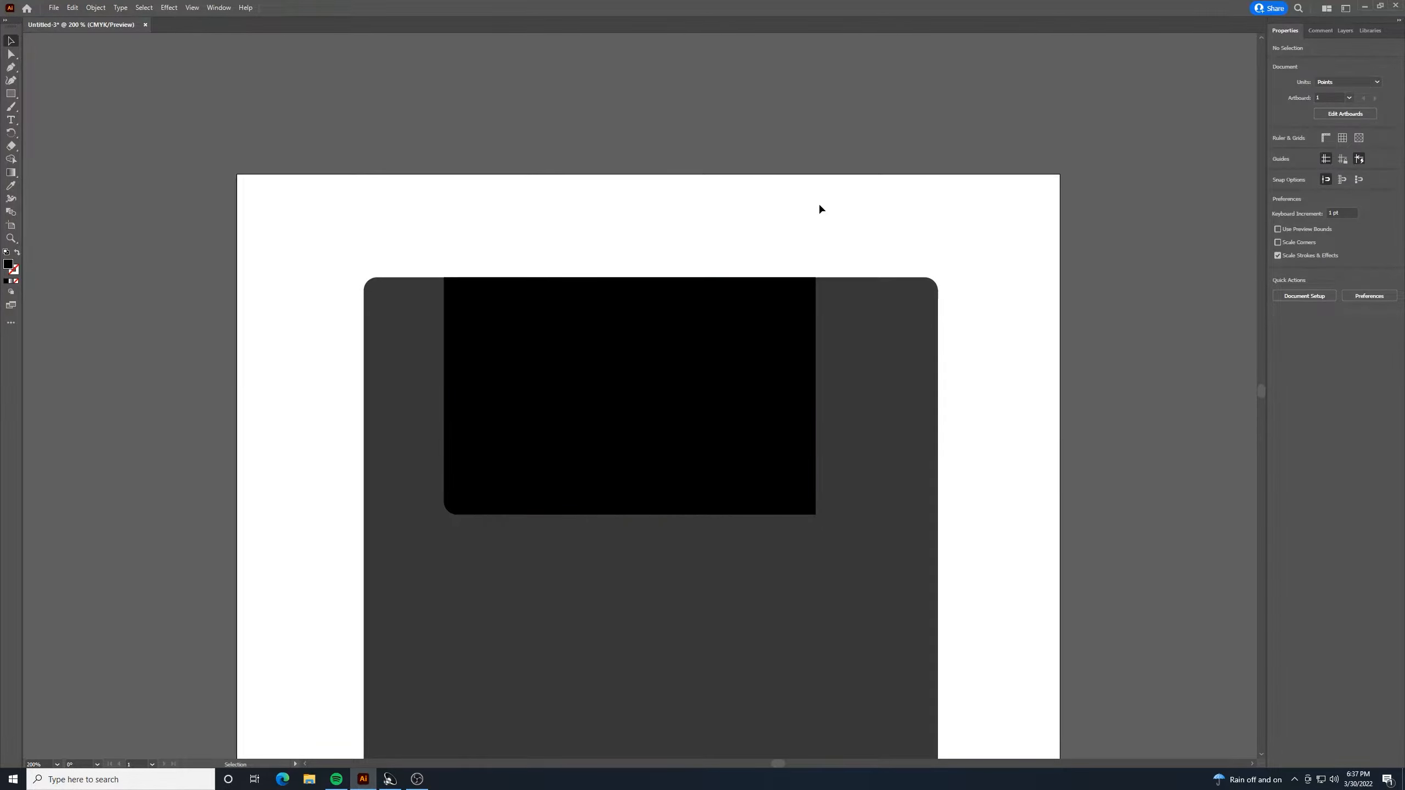
# Duplicate the black rectangle and place the copy, rotated 180°, directly below it, flush with the gray shape's bottom edge.
pyautogui.scroll(-3, 962, 404)
pyautogui.scroll(-2, 953, 393)
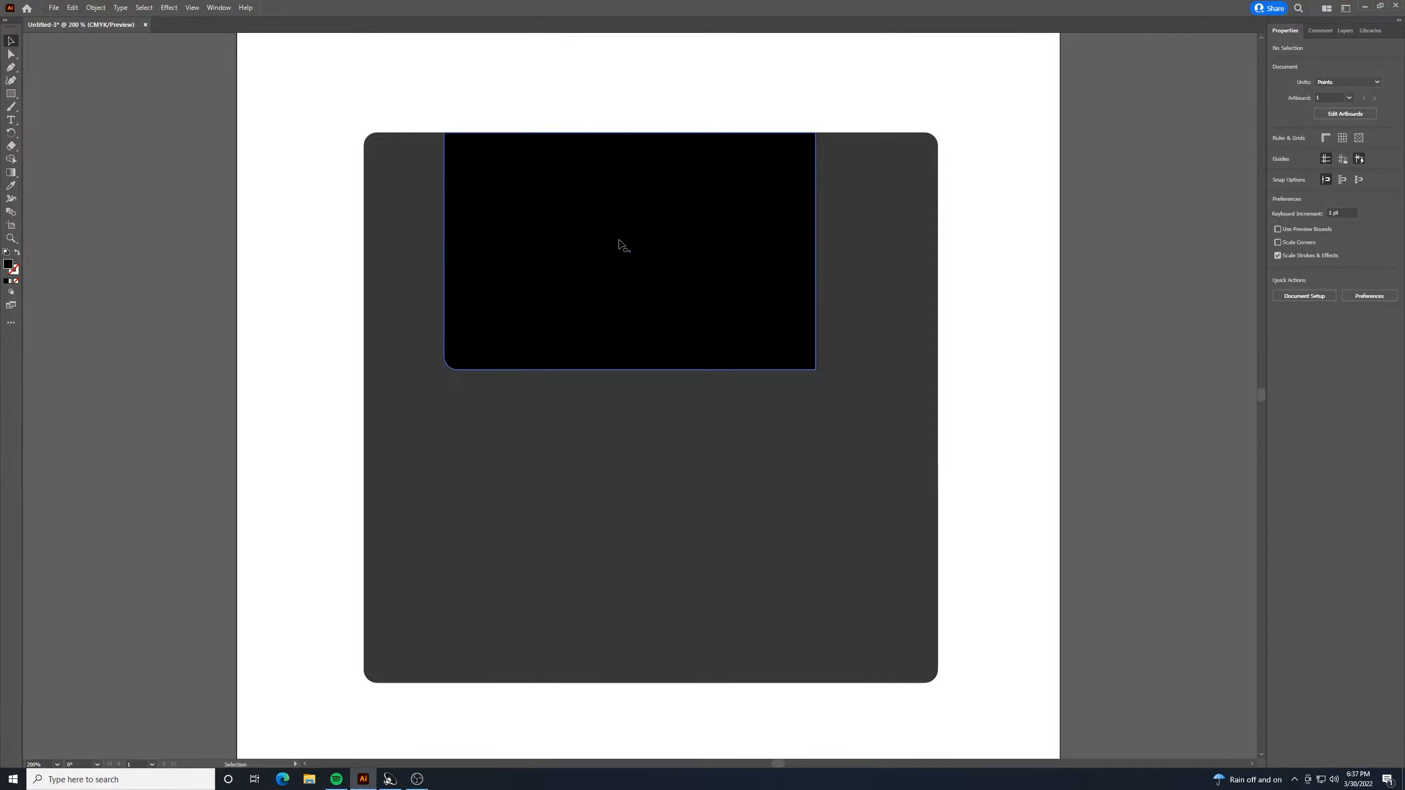
pyautogui.click(619, 244)
pyautogui.press('a')
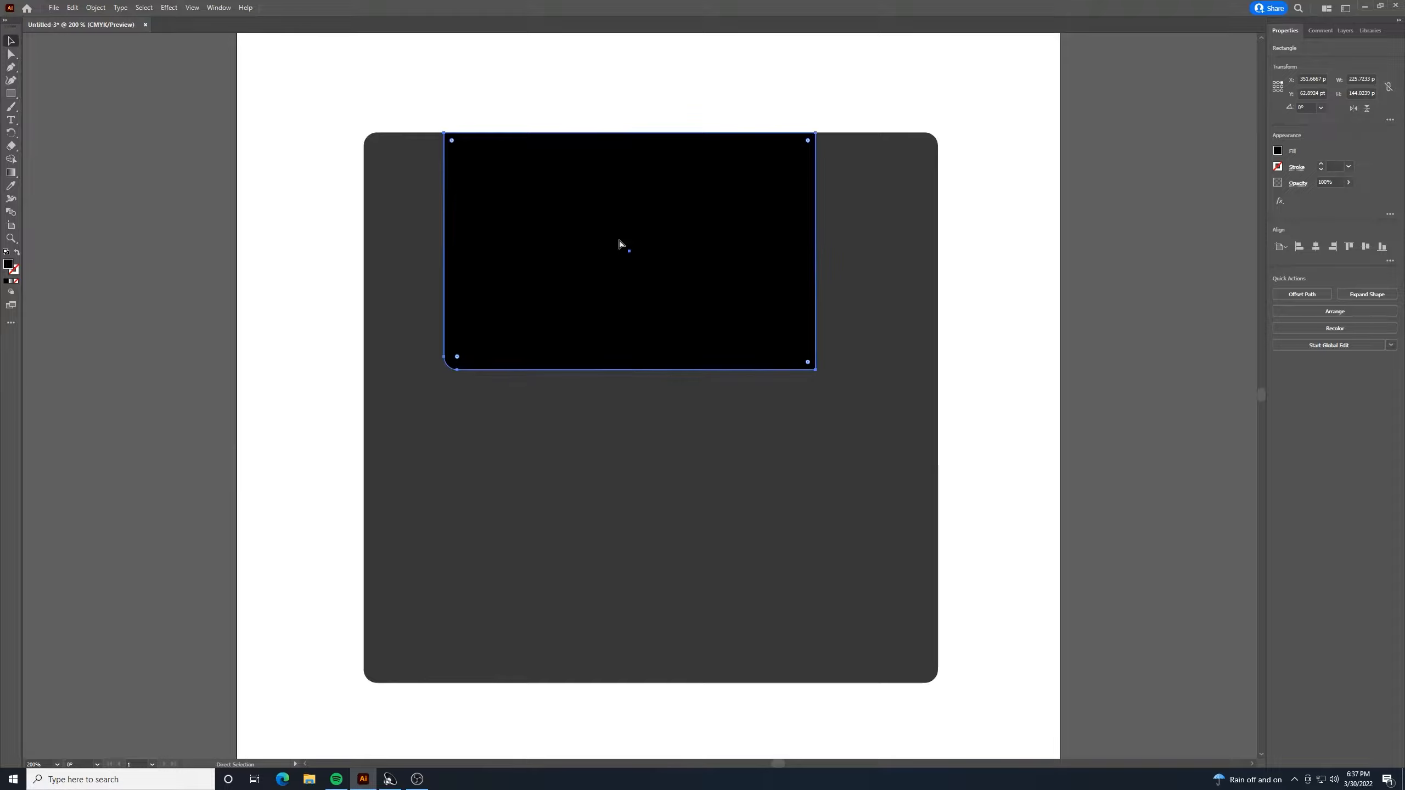
pyautogui.hotkey('ctrl', 'v')
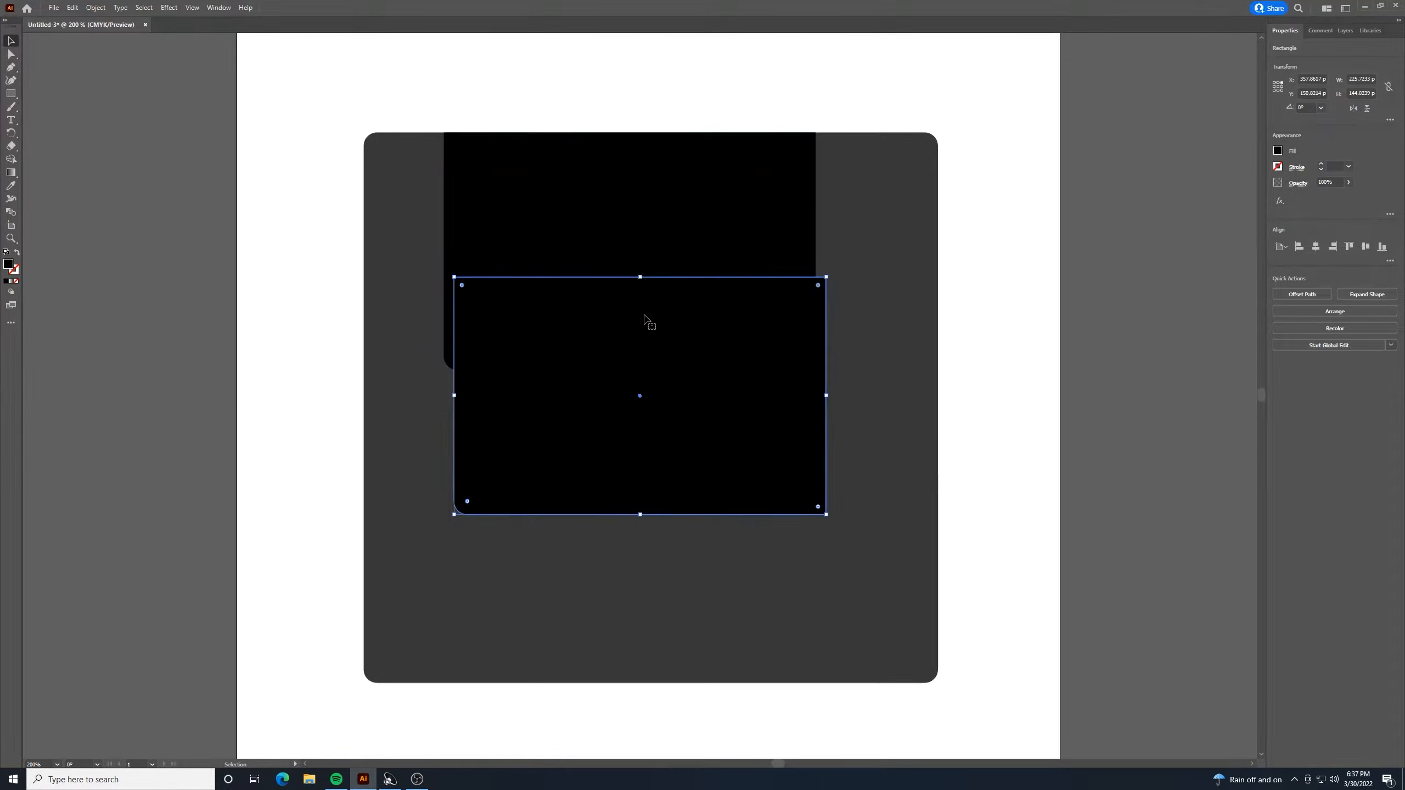
pyautogui.moveTo(645, 319); pyautogui.dragTo(643, 456)
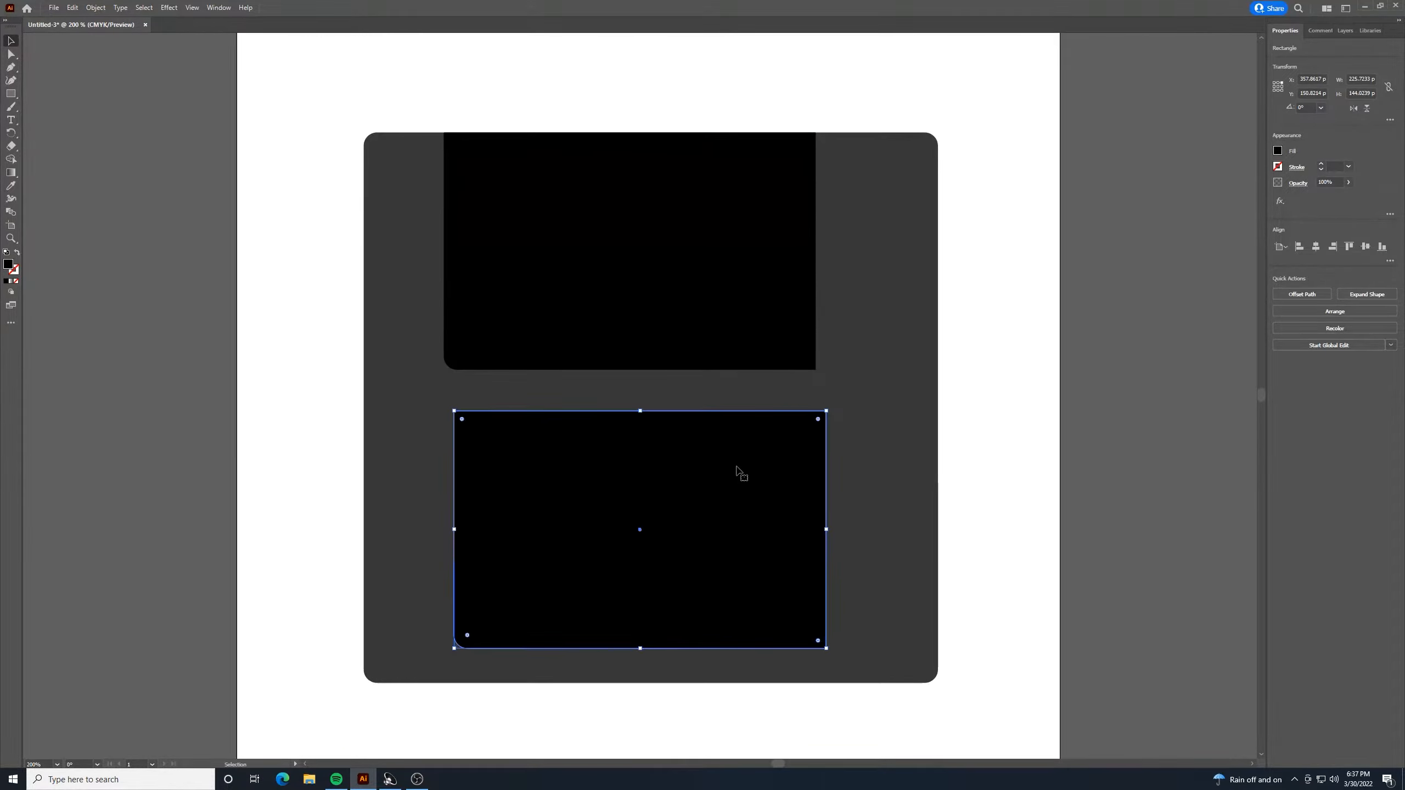
pyautogui.moveTo(829, 410); pyautogui.dragTo(544, 631)
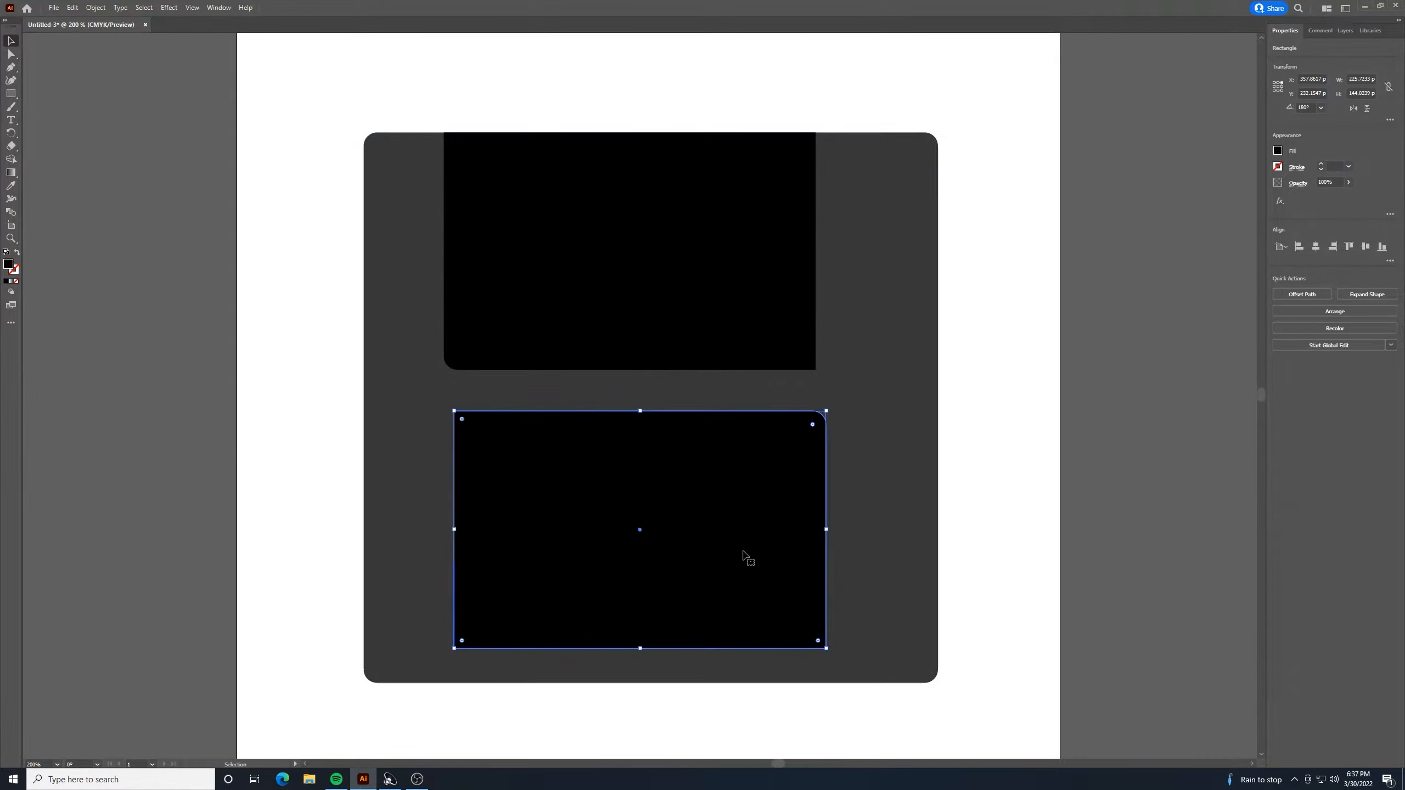
pyautogui.moveTo(744, 555); pyautogui.dragTo(732, 586)
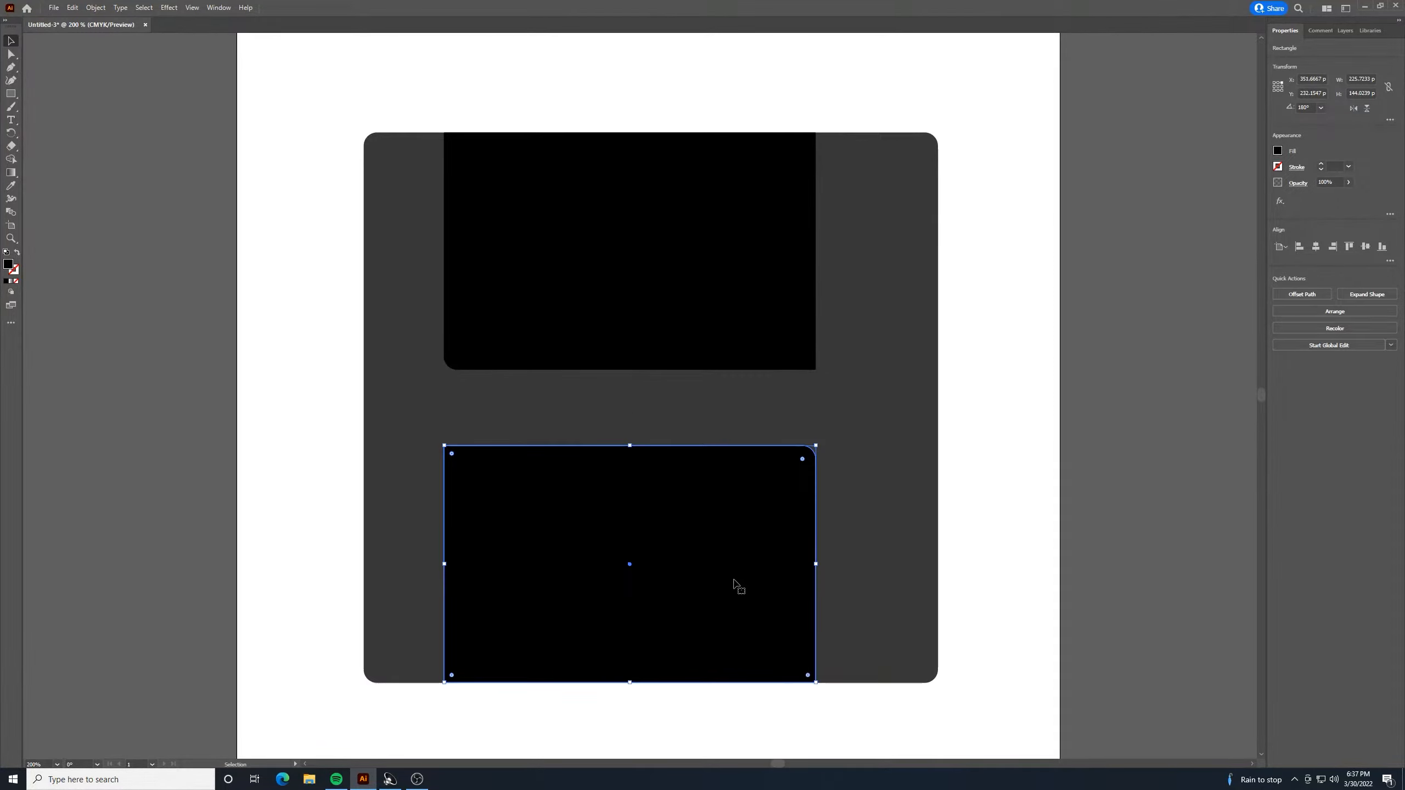
# Widen the lower black rectangle from its right side to about 250 pt, centering it horizontally in the gray shape.
pyautogui.moveTo(816, 563); pyautogui.dragTo(851, 559)
pyautogui.click(1014, 562)
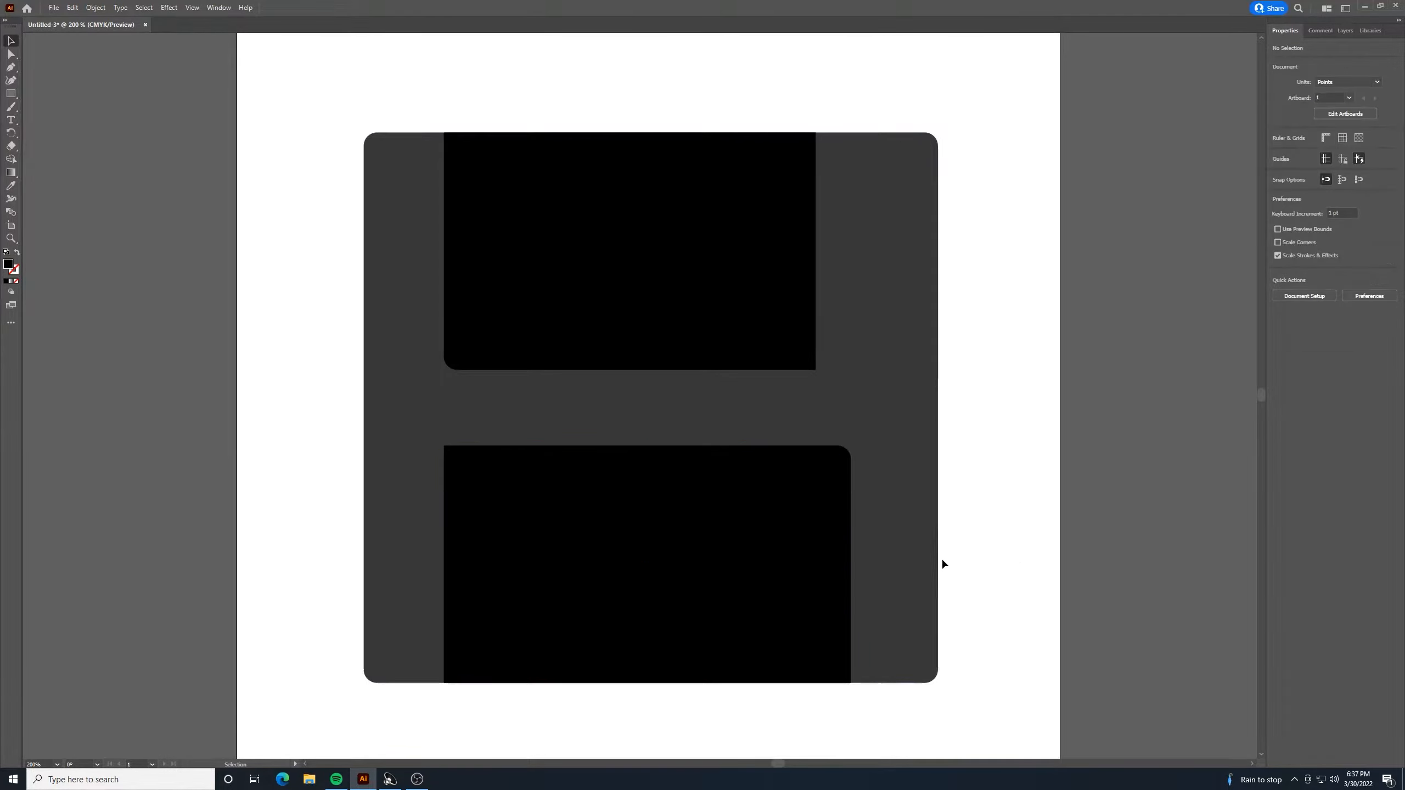
pyautogui.click(804, 578)
pyautogui.moveTo(851, 563); pyautogui.dragTo(857, 562)
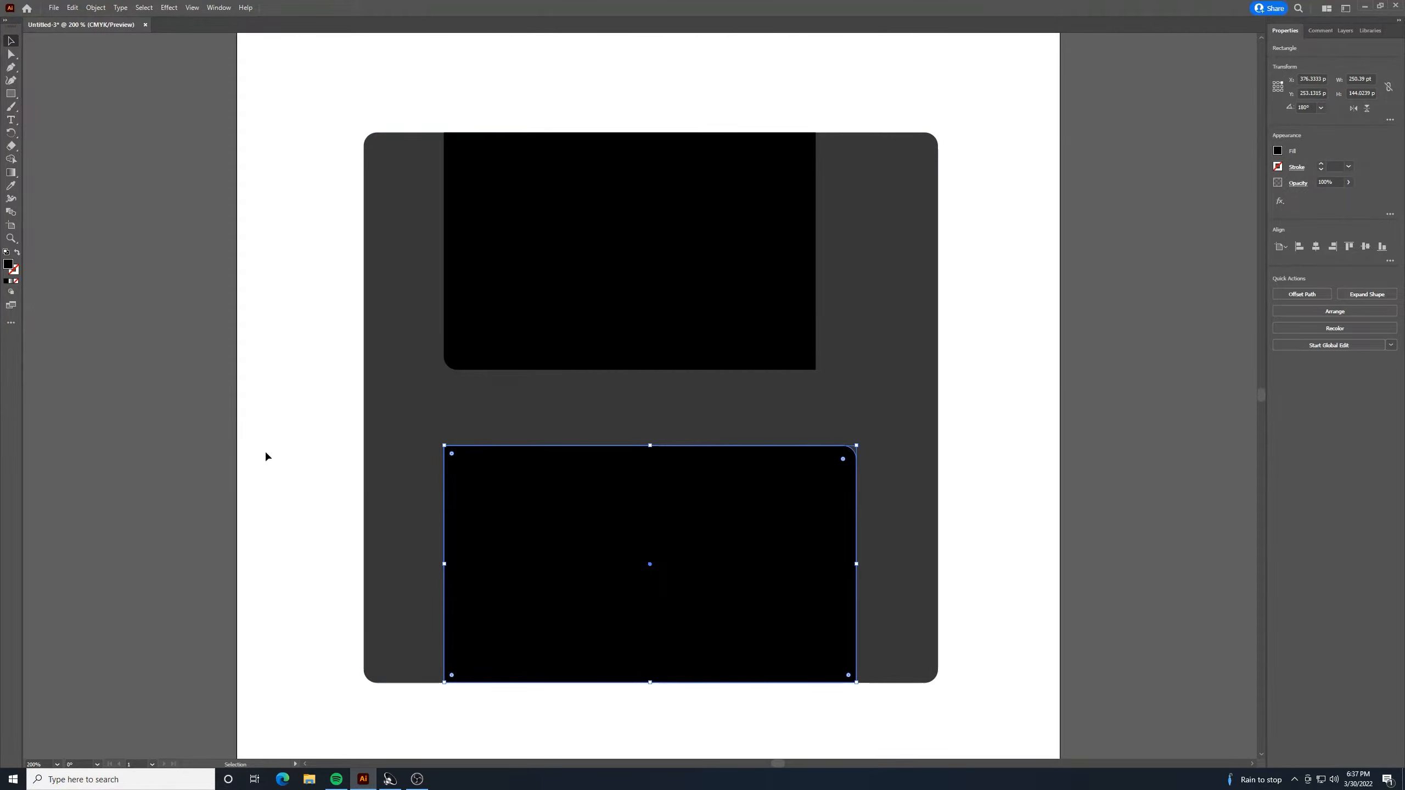
# Shorten the upper black rectangle from below to about 123 pt high and extend the lower one upward to about 188 pt high.
pyautogui.click(676, 338)
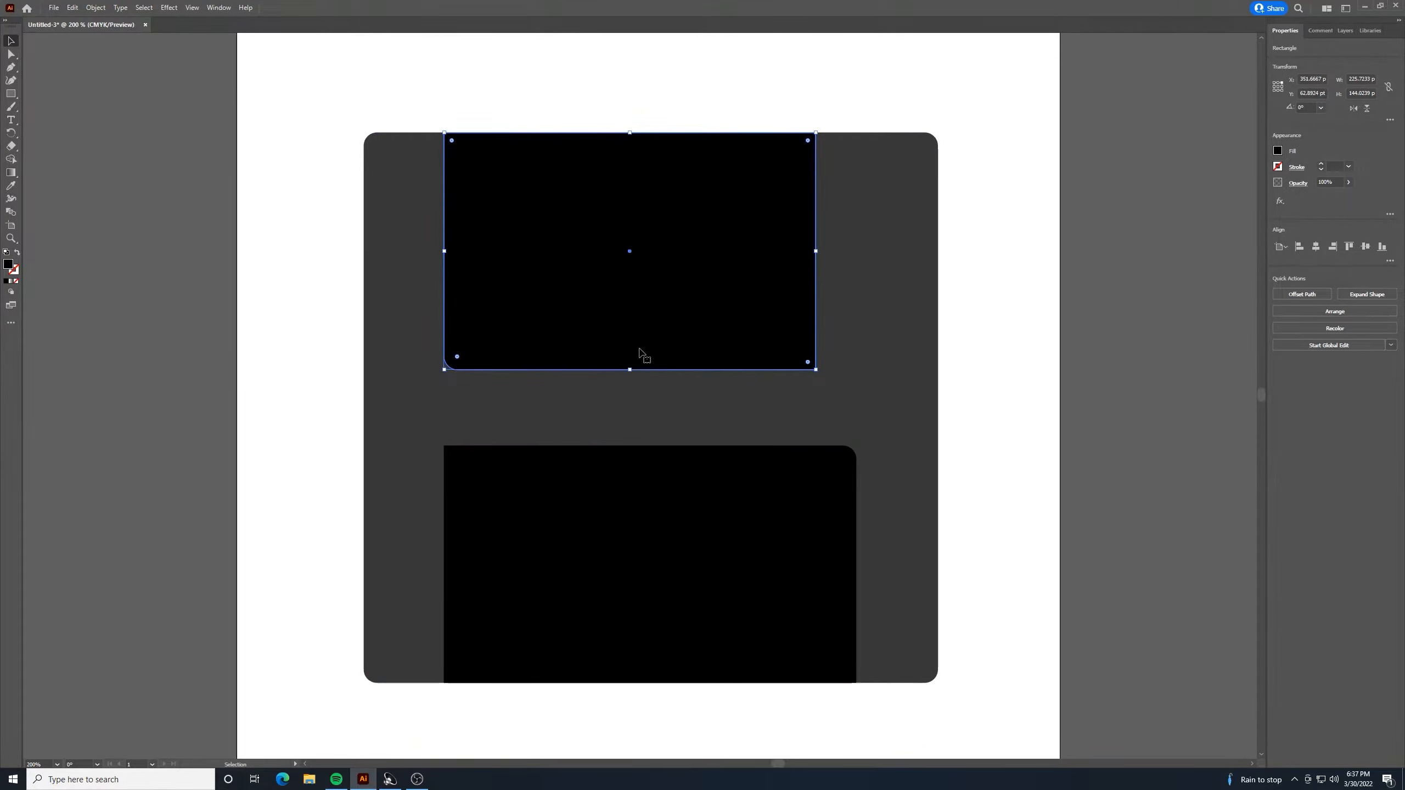
pyautogui.moveTo(631, 369); pyautogui.dragTo(636, 334)
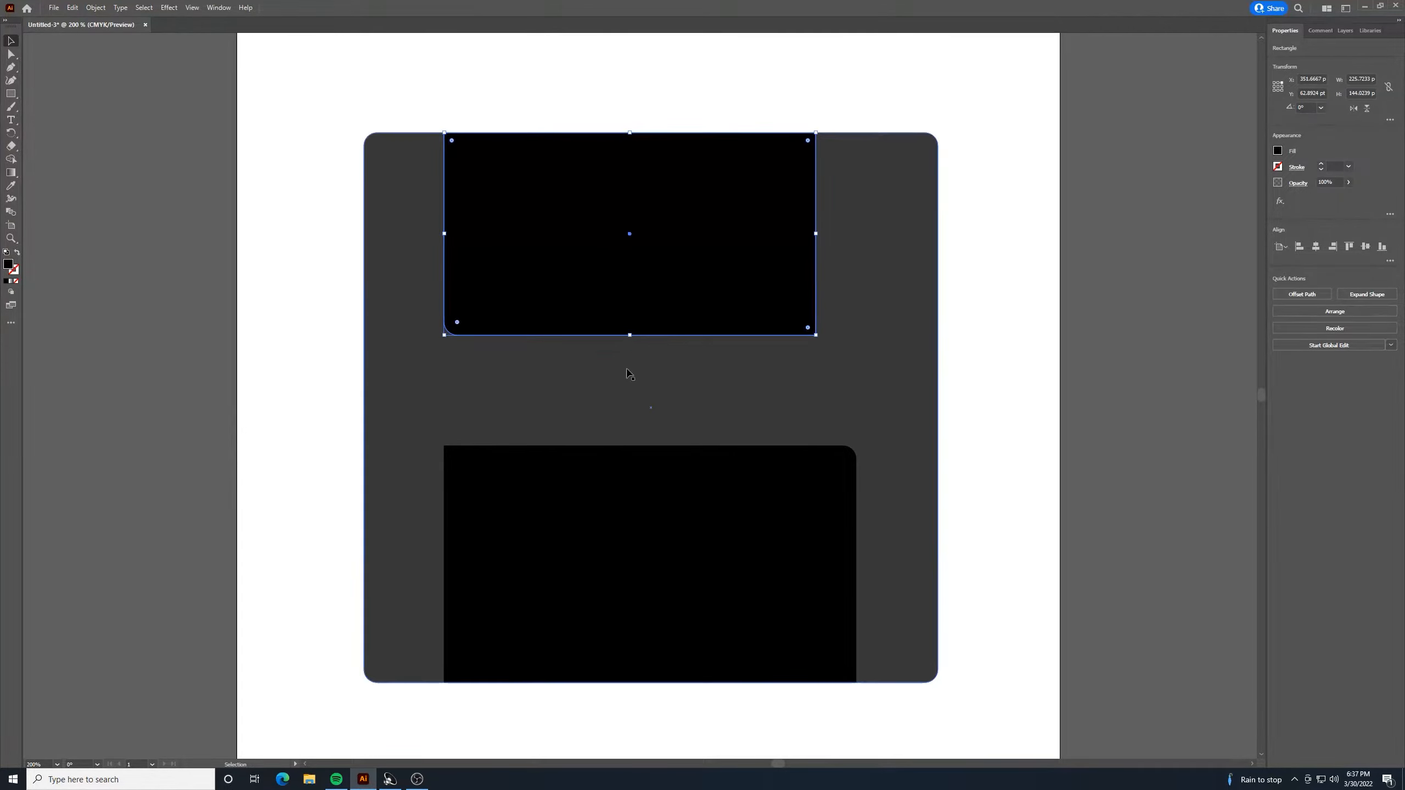
pyautogui.click(633, 477)
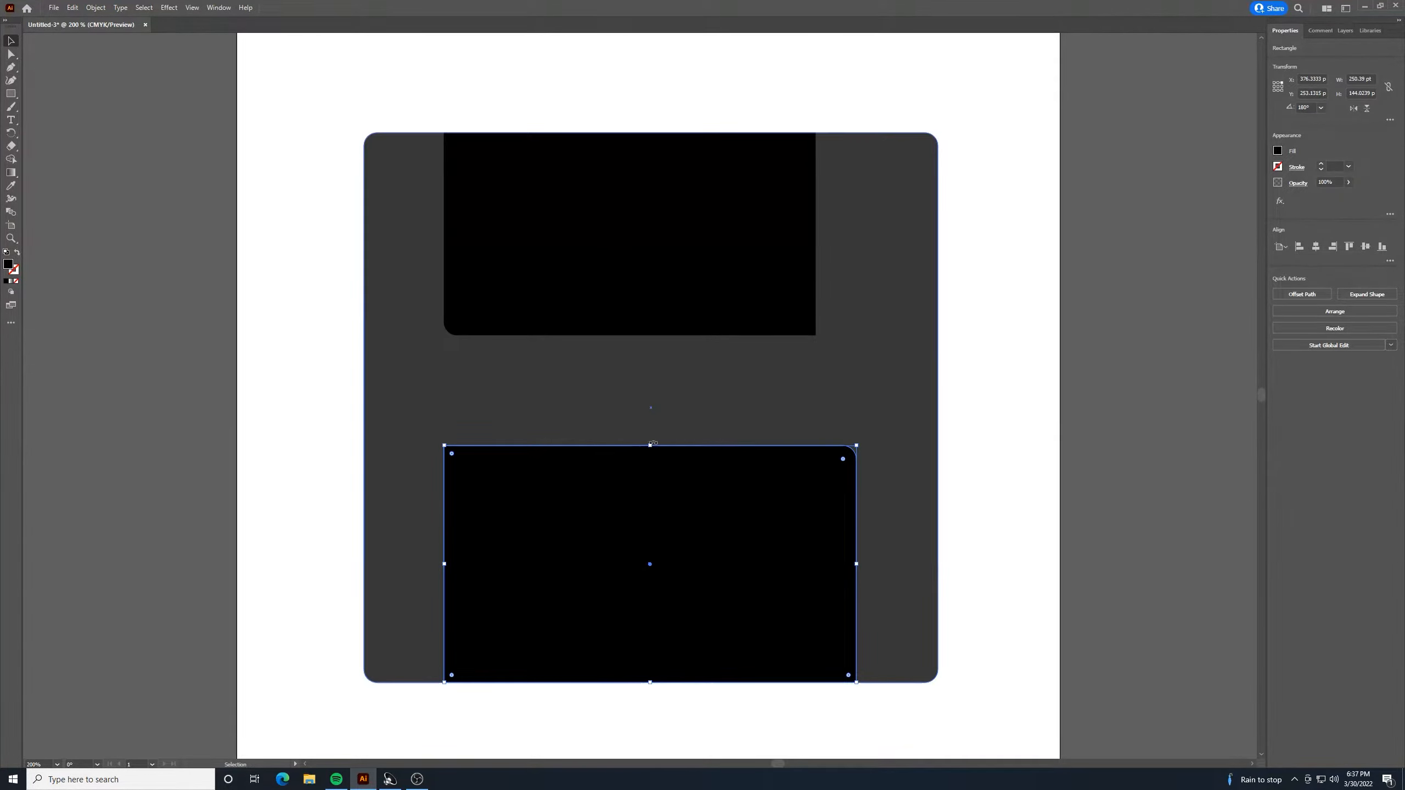
pyautogui.moveTo(650, 446); pyautogui.dragTo(650, 373)
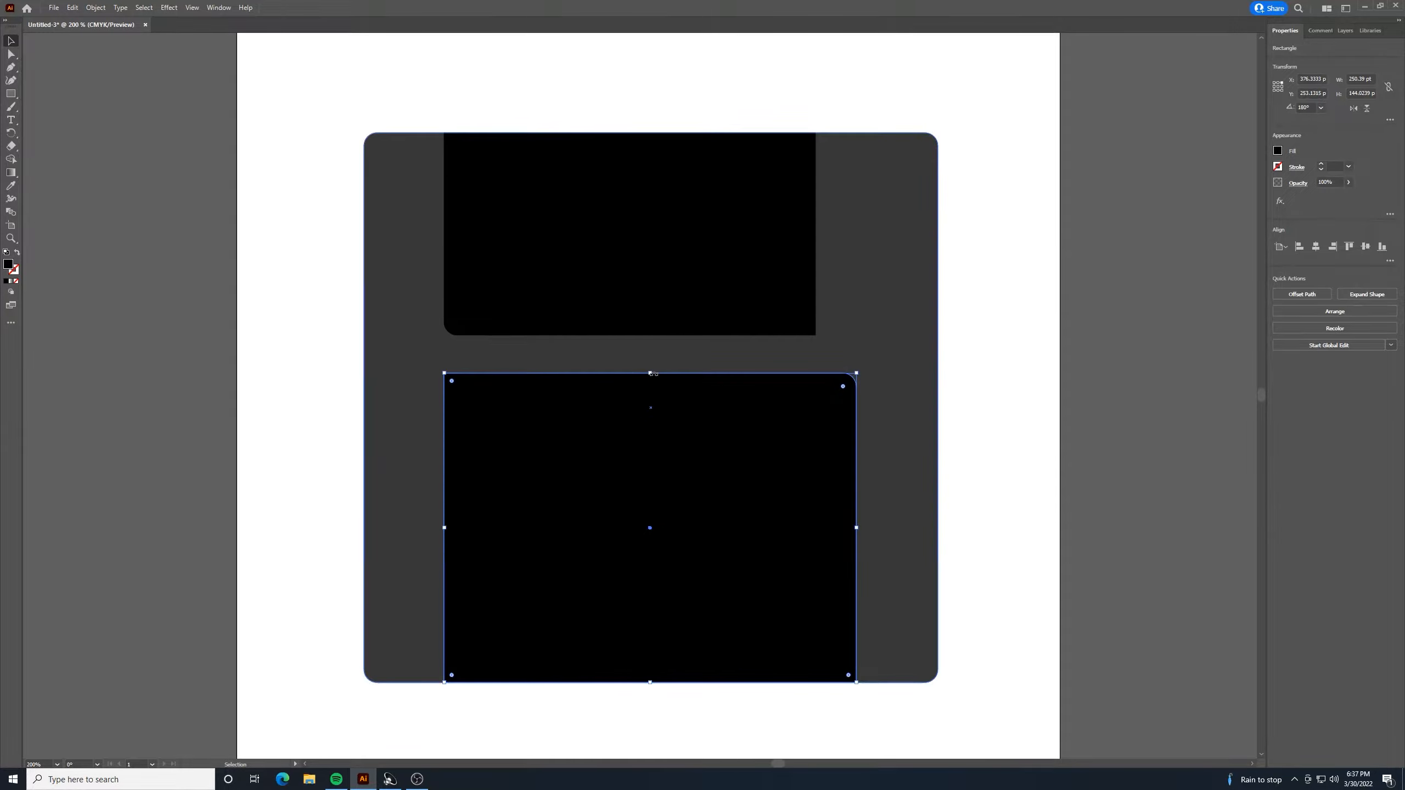
# Round the lower black rectangle's upper-left corner to match its upper-right corner.
pyautogui.doubleClick(452, 388)
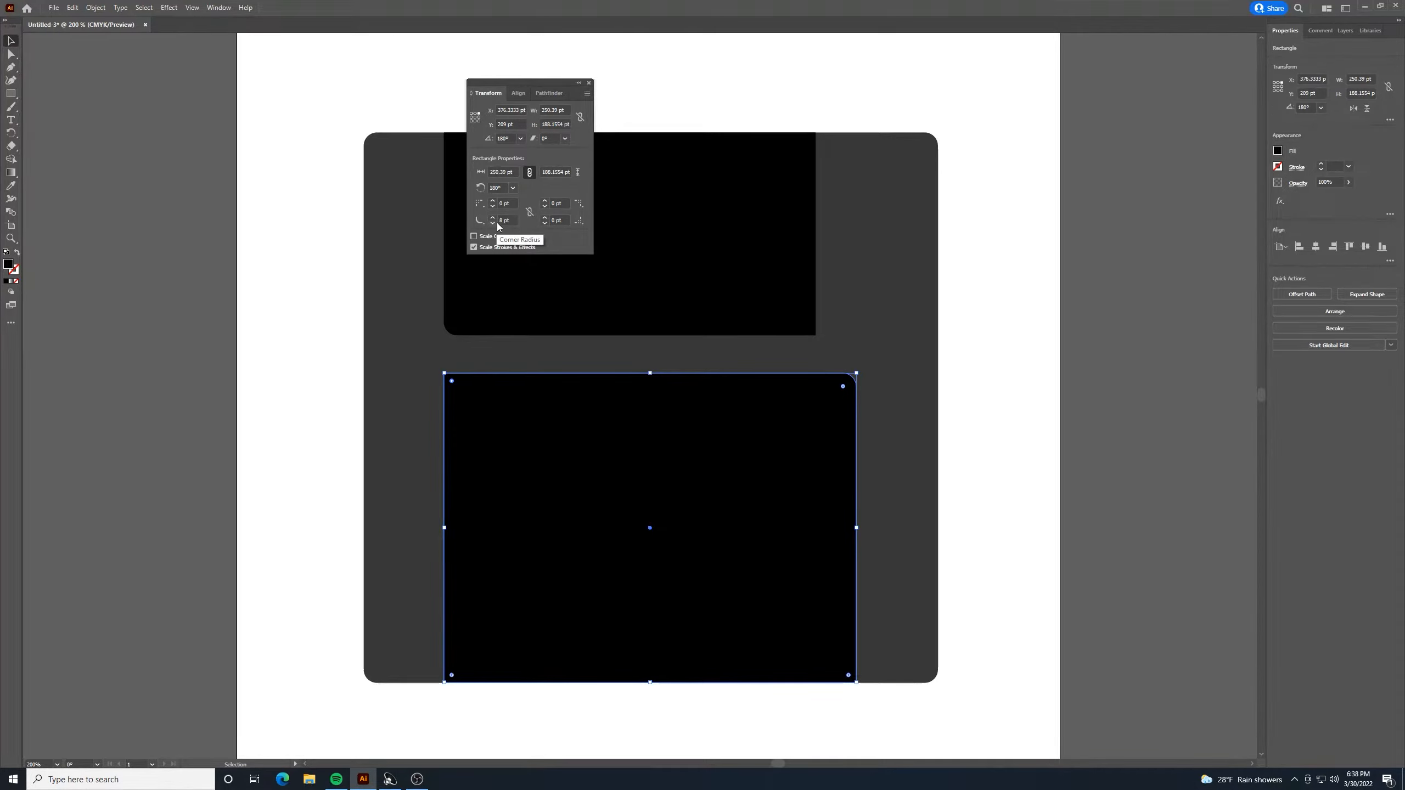
pyautogui.click(552, 220)
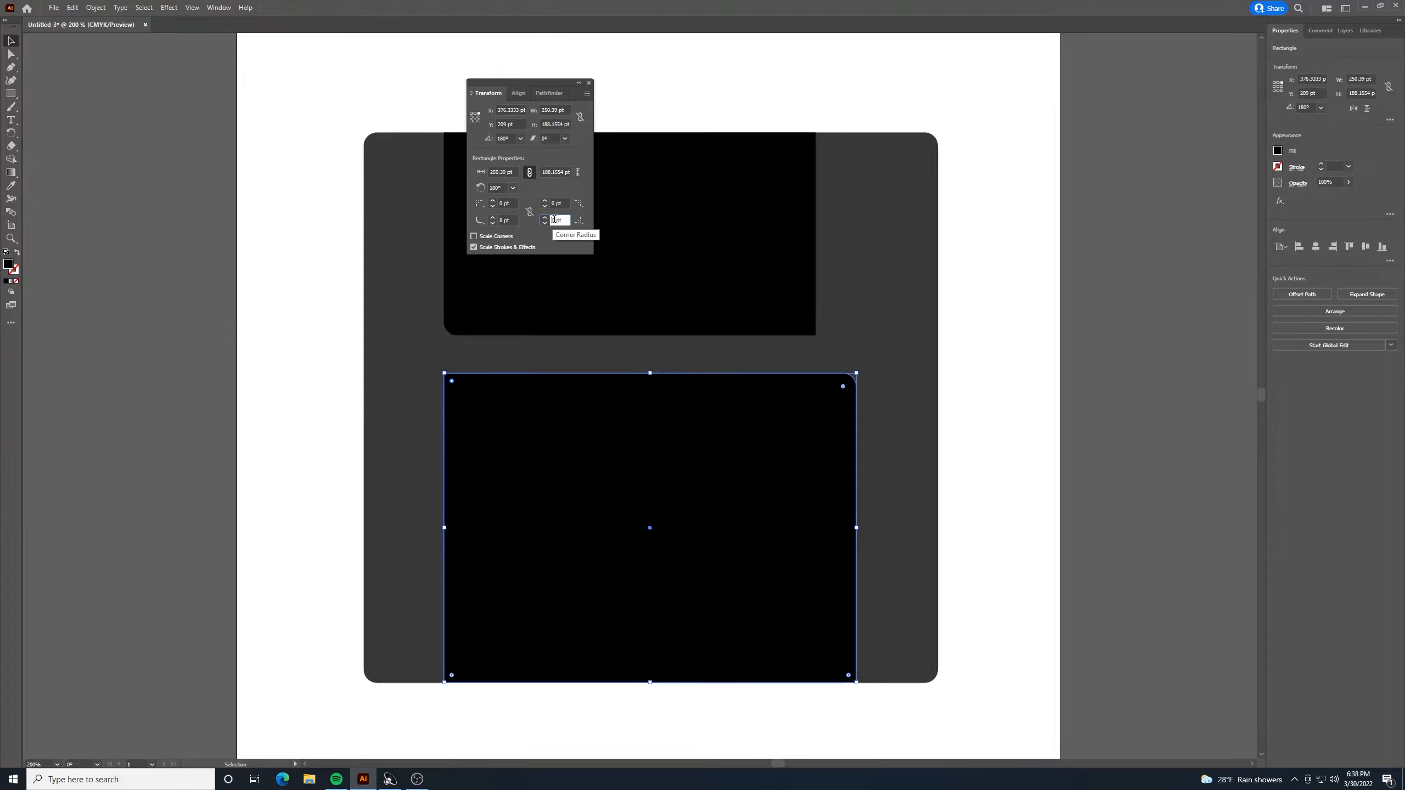
pyautogui.click(544, 217)
pyautogui.click(710, 85)
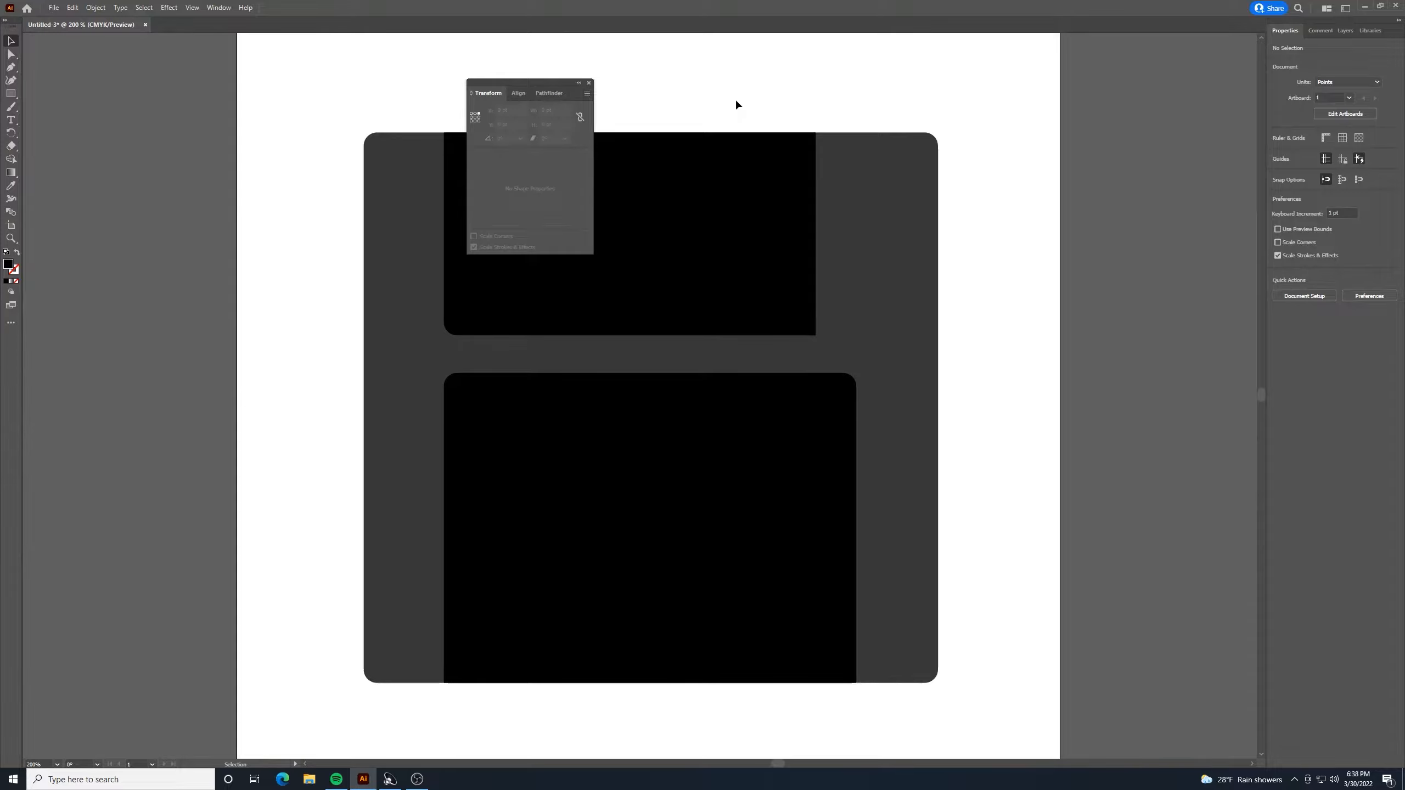
pyautogui.click(590, 83)
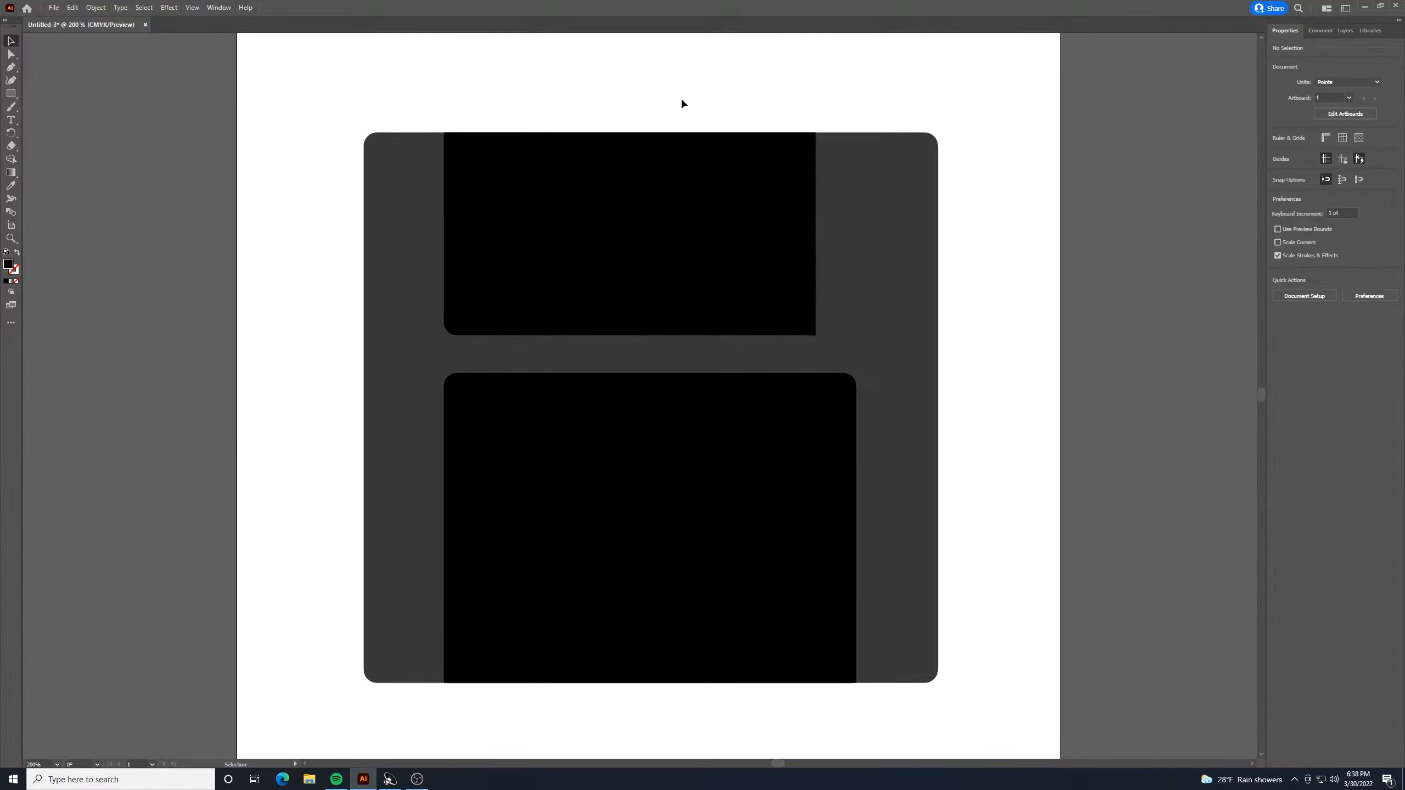
# Duplicate the upper black rectangle, placing the copy slightly up and to the right of the original.
pyautogui.click(615, 183)
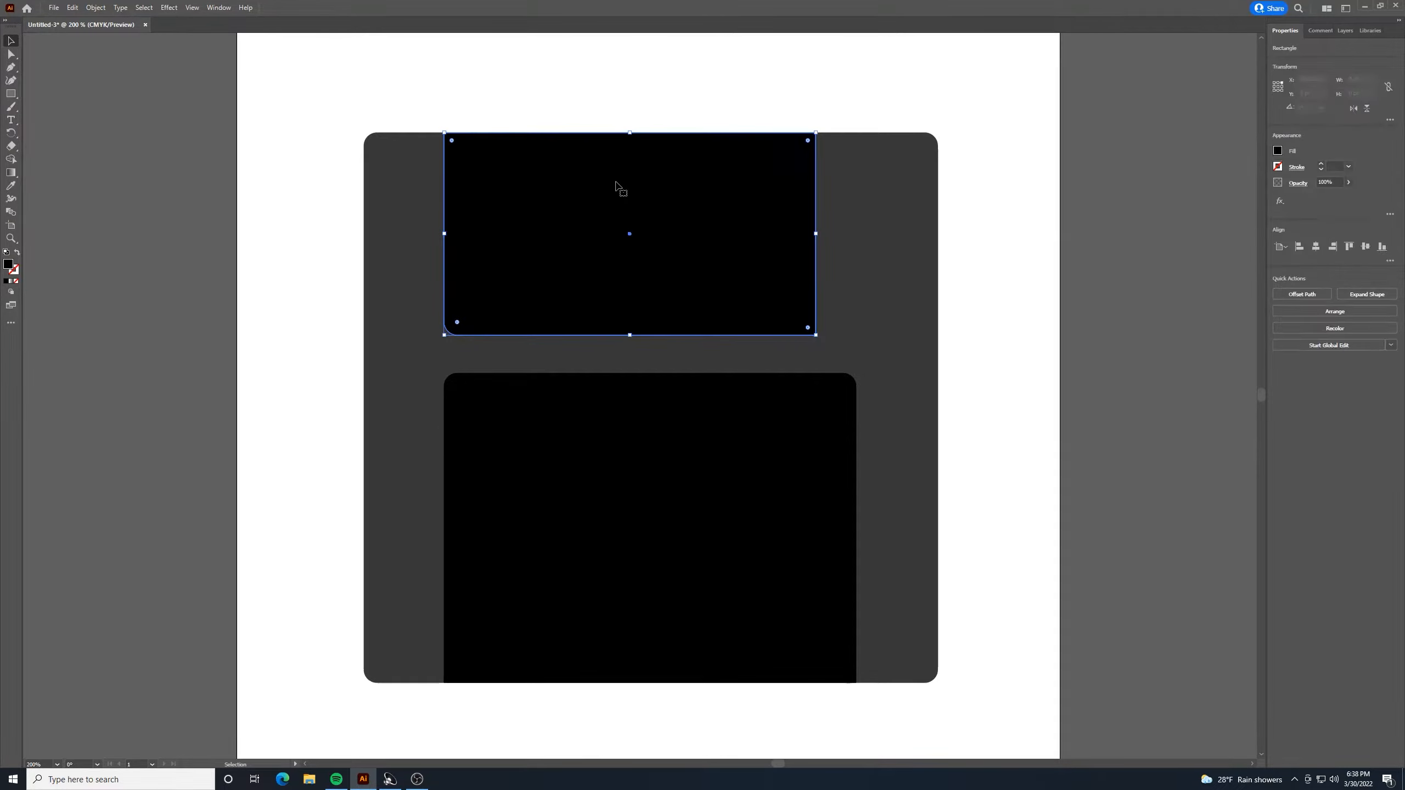
pyautogui.press('a')
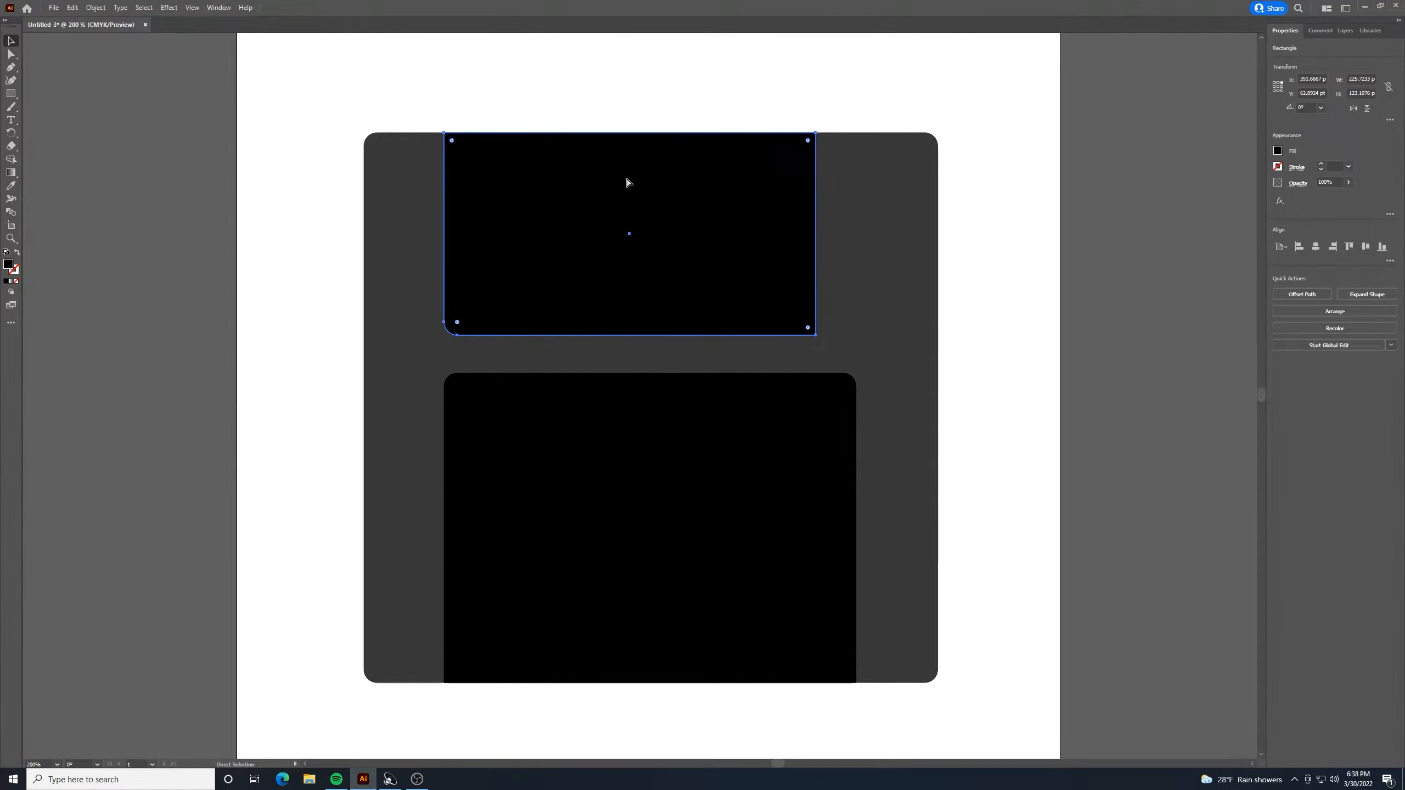
pyautogui.moveTo(627, 183); pyautogui.dragTo(713, 191)
pyautogui.press('v')
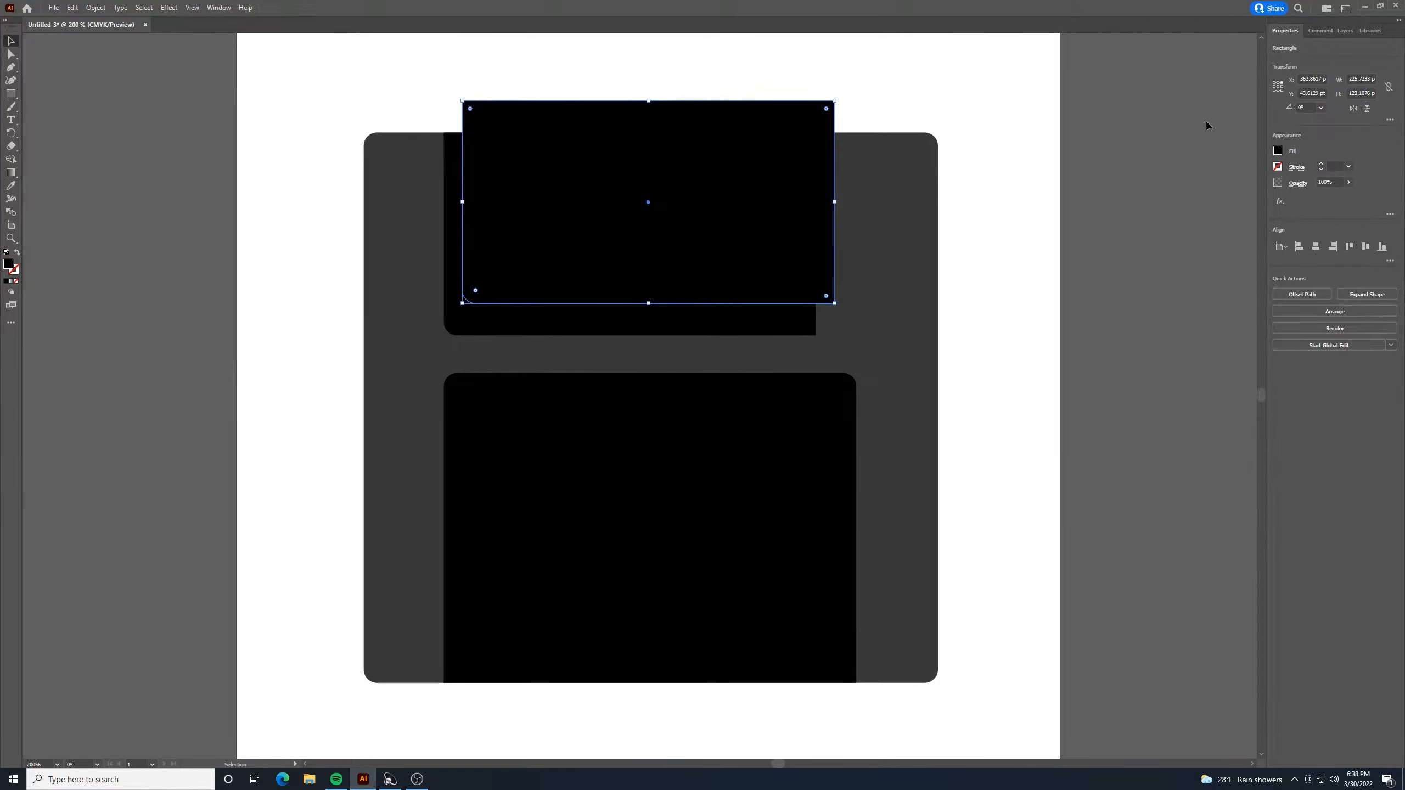
# Fill the duplicated upper rectangle with a medium gray swatch.
pyautogui.click(1279, 150)
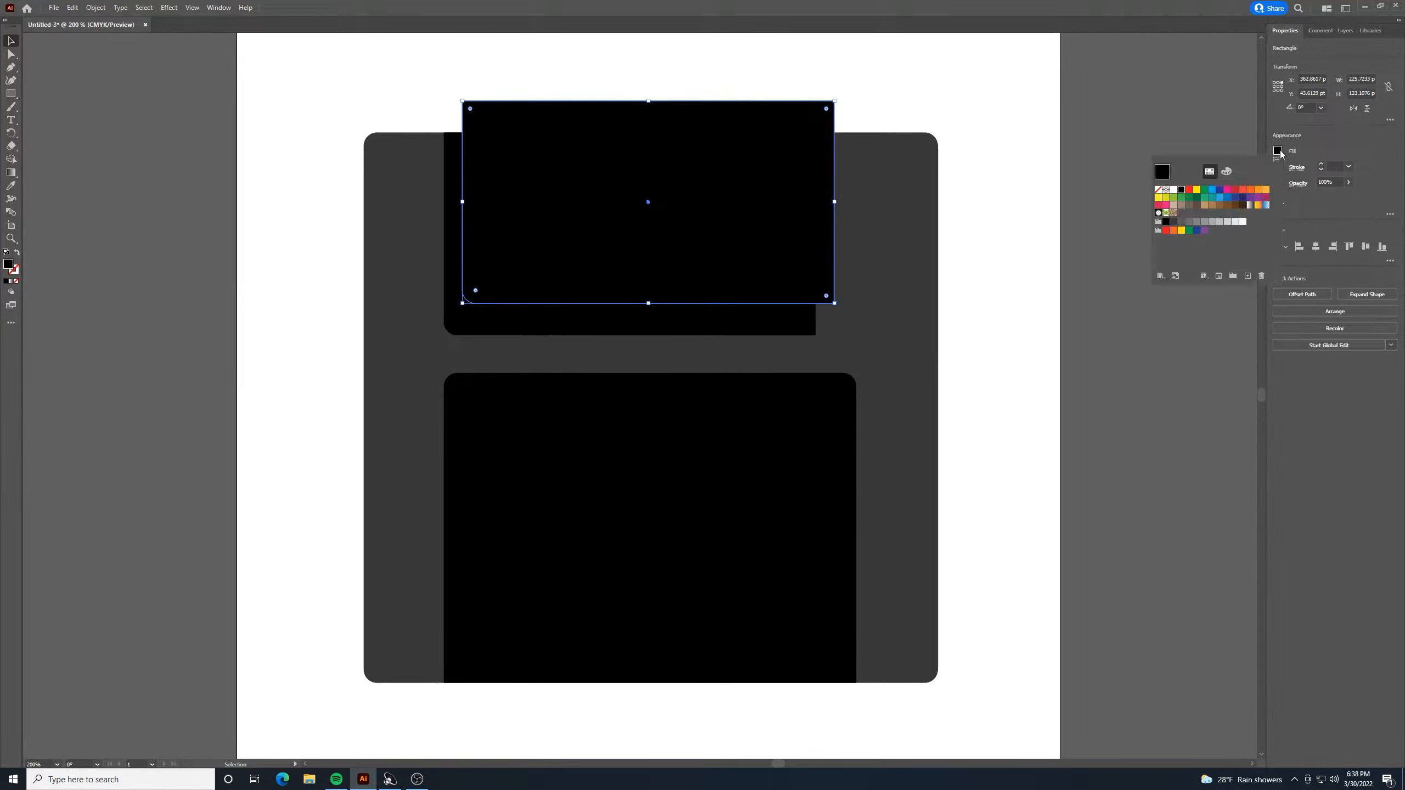
pyautogui.click(1204, 221)
pyautogui.click(1226, 222)
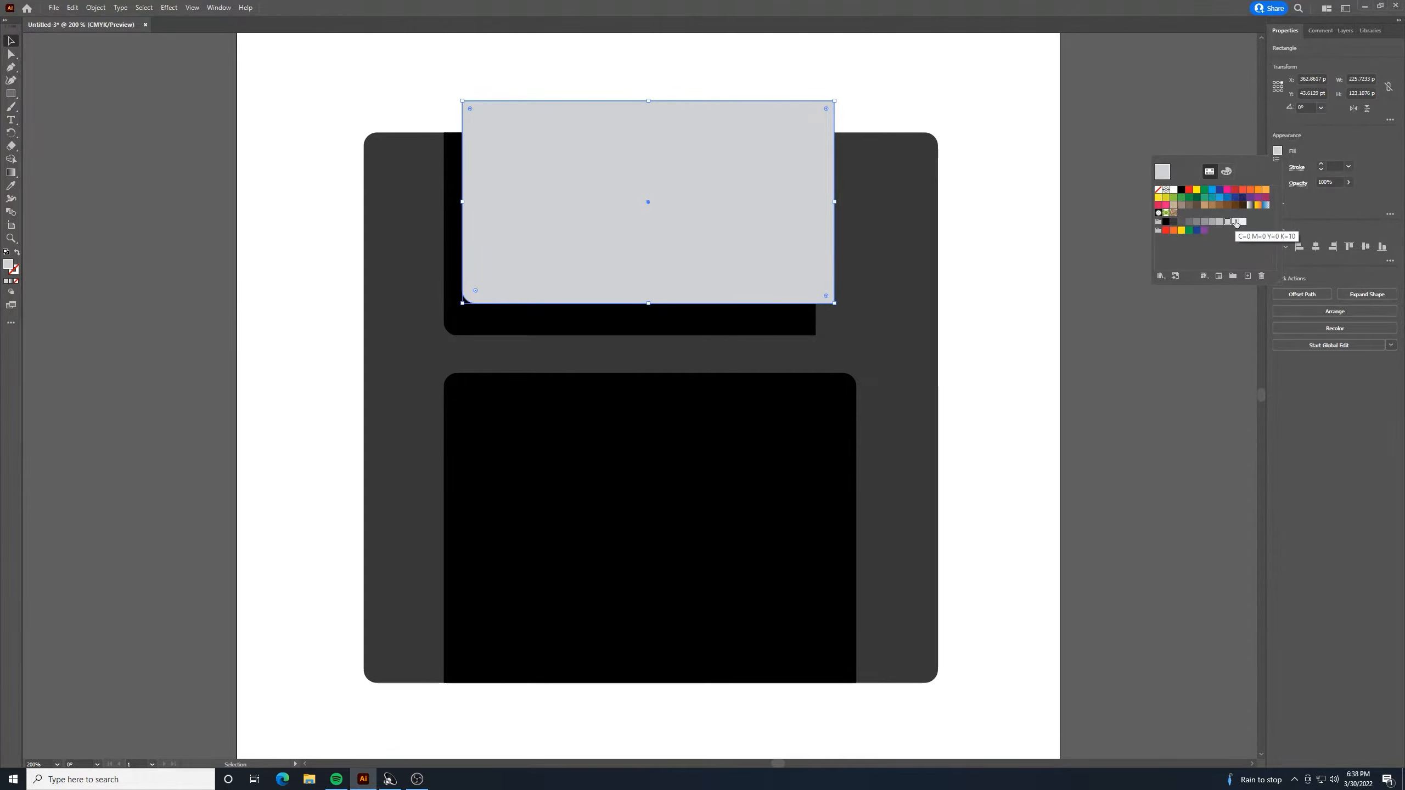
pyautogui.click(1235, 222)
pyautogui.click(1211, 221)
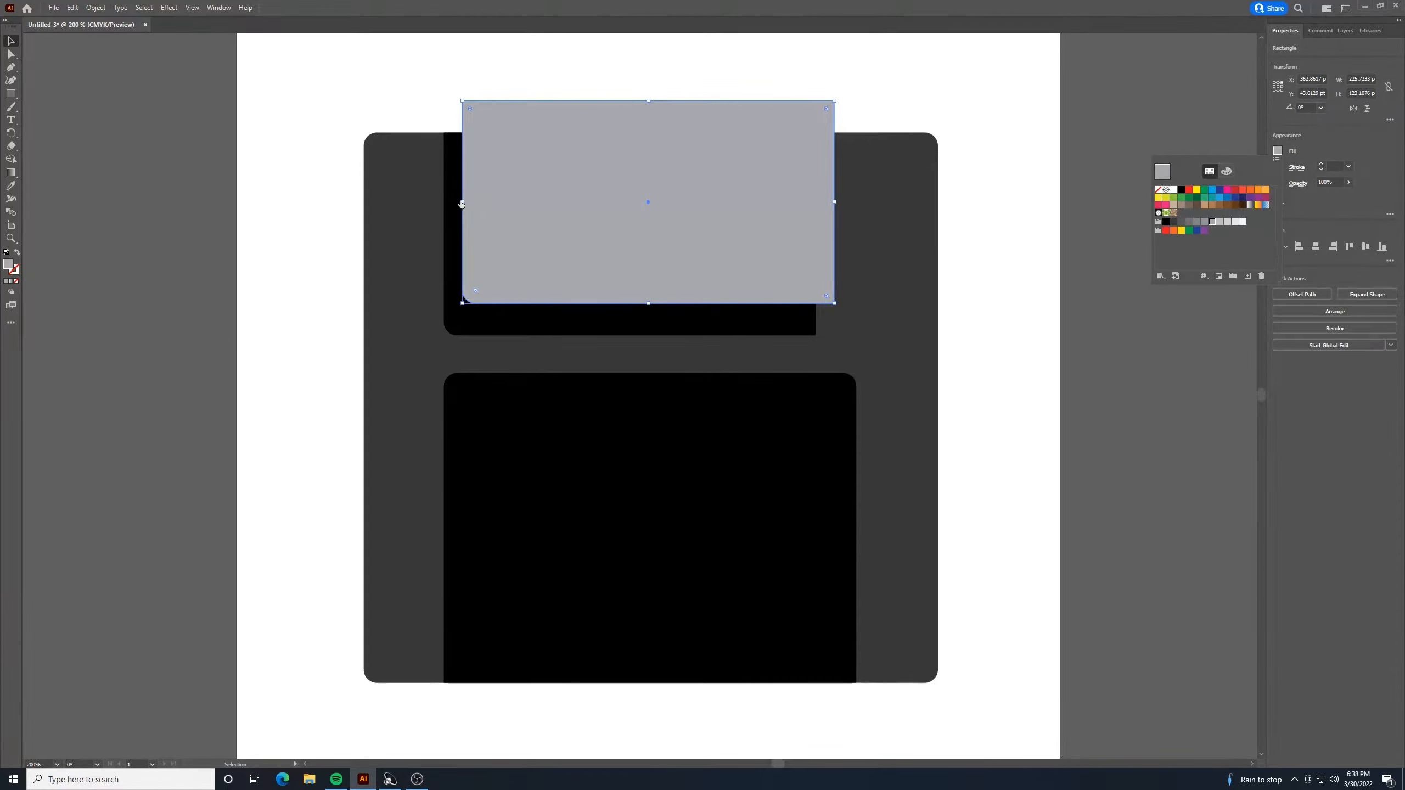
# Narrow the medium gray rectangle to about 157 pt and align it with the upper black rectangle's top and right edges.
pyautogui.click(465, 147)
pyautogui.moveTo(462, 201); pyautogui.dragTo(635, 252)
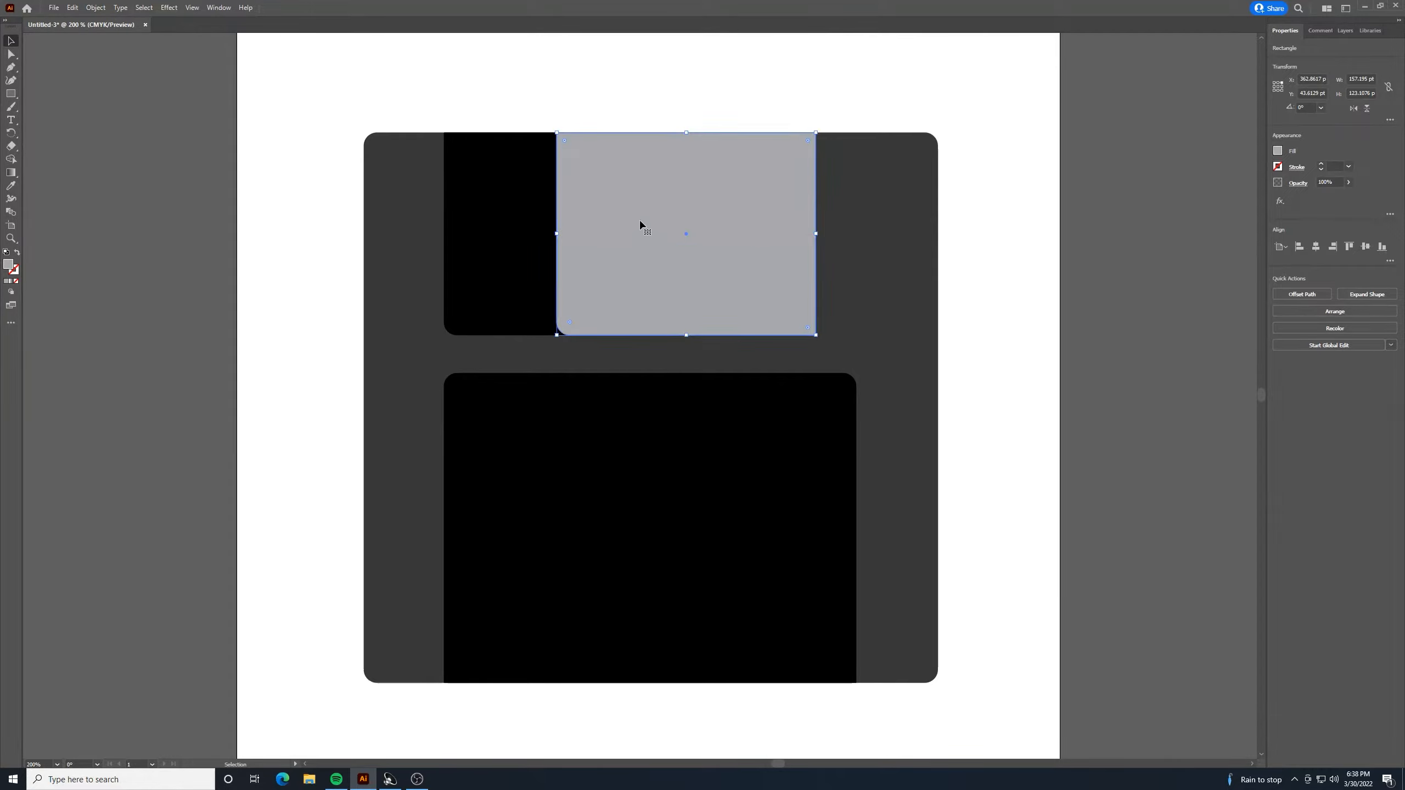
pyautogui.click(608, 100)
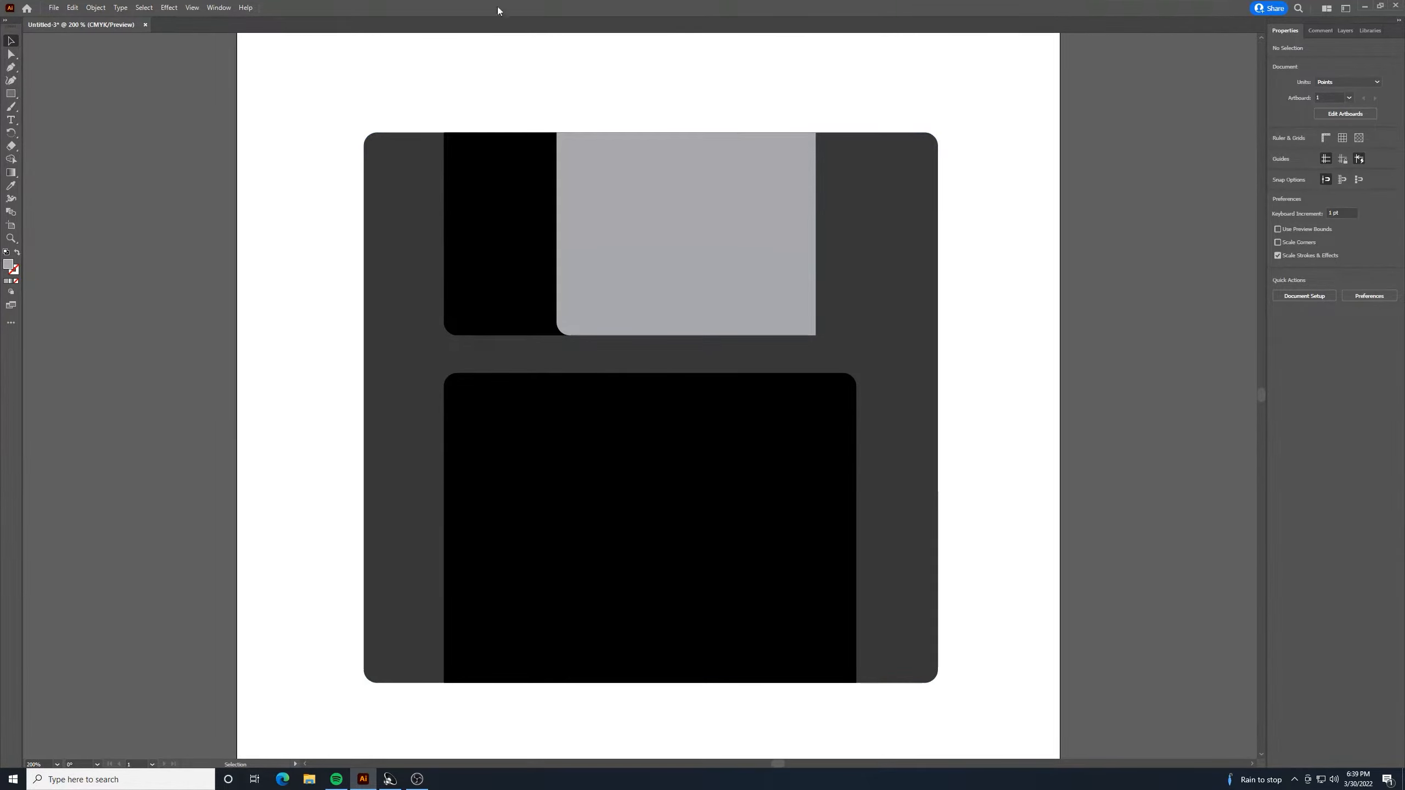
# Draw a hexagon about 46 pt wide and move it onto the dark gray shape's top edge, overlapping the medium gray panel's upper-right corner.
pyautogui.click(16, 94)
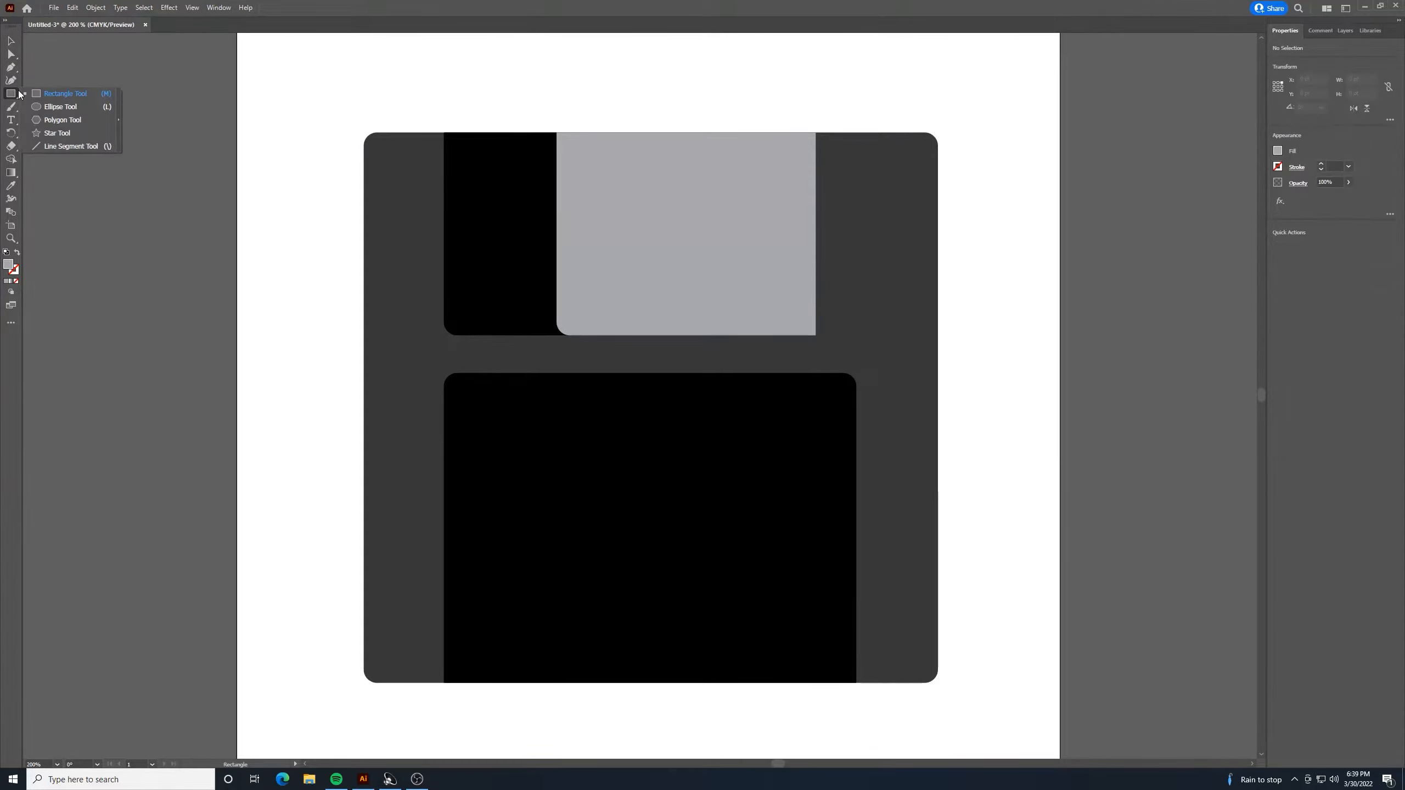
pyautogui.click(63, 120)
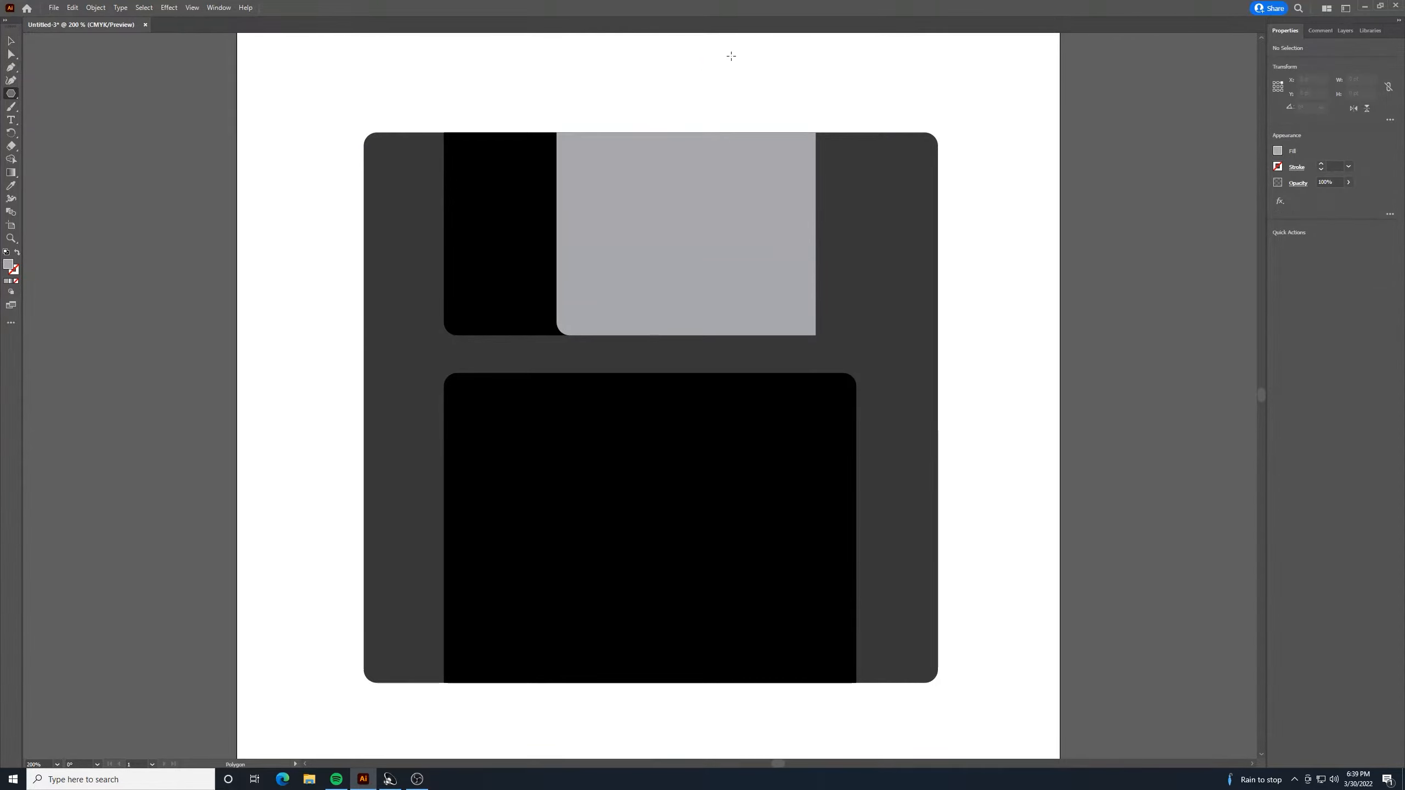
pyautogui.moveTo(731, 56); pyautogui.dragTo(754, 86)
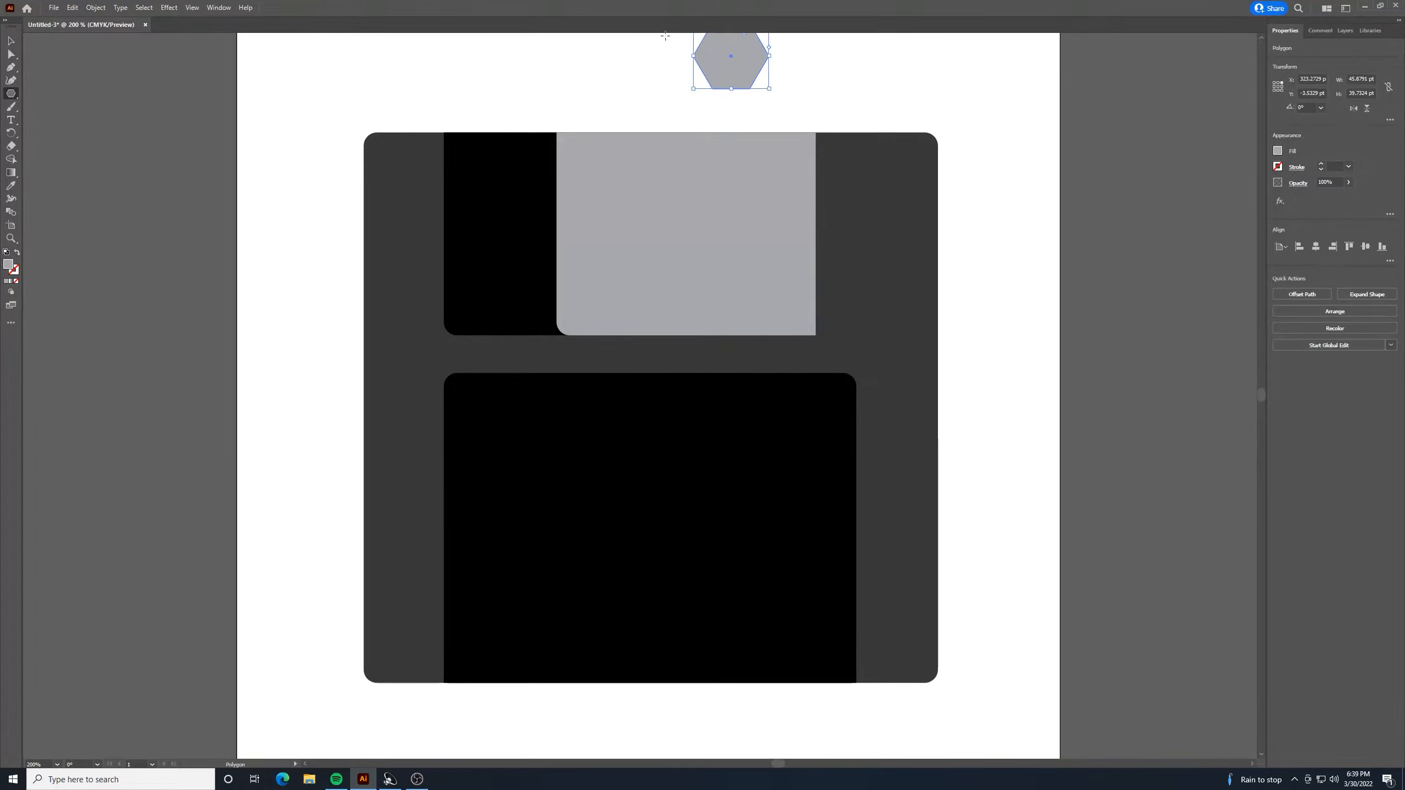
pyautogui.click(14, 40)
pyautogui.moveTo(697, 55); pyautogui.dragTo(814, 129)
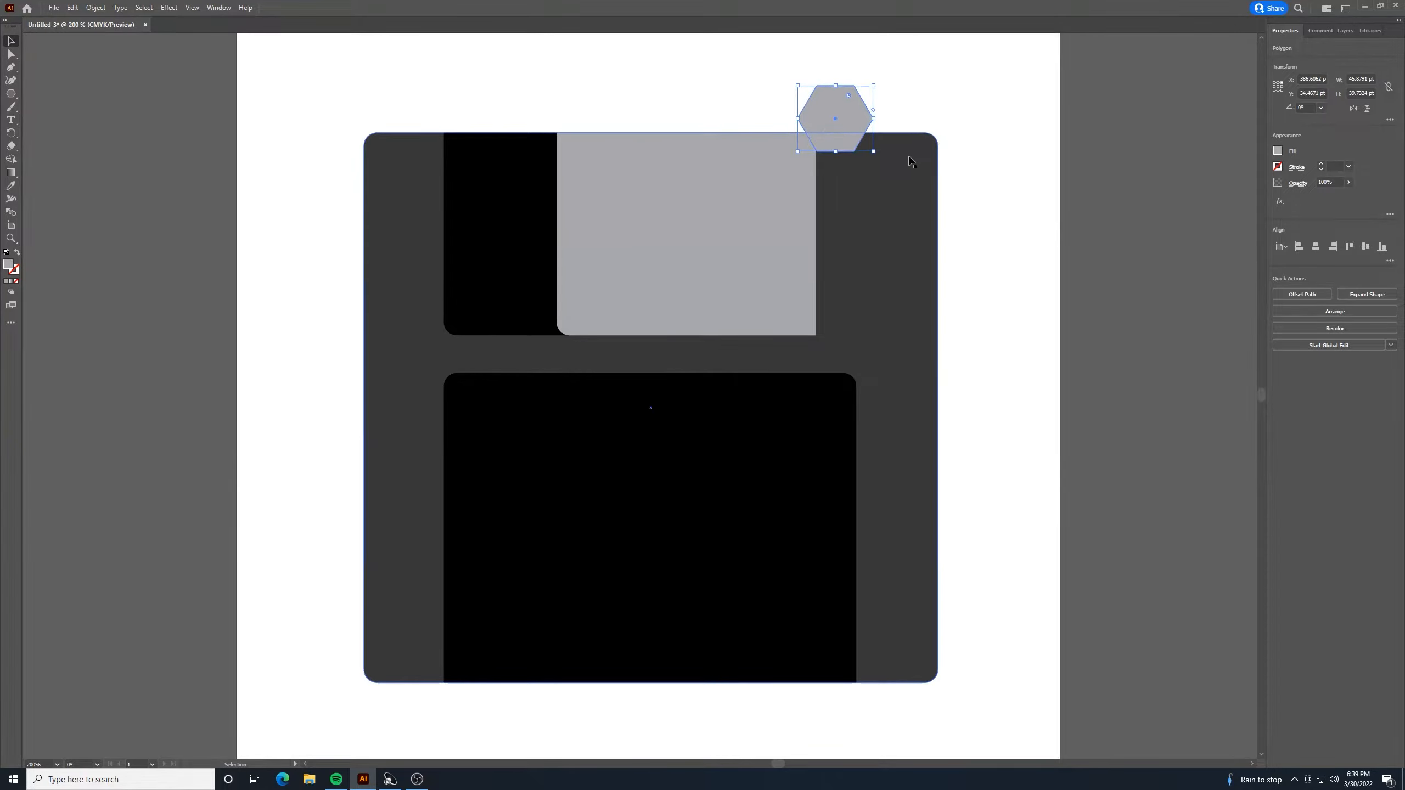
# Shrink the hexagon proportionally to about 41 pt wide and nudge it down over the dark gray shape's top edge.
pyautogui.press('Down')
pyautogui.press('Down')
pyautogui.moveTo(875, 155); pyautogui.dragTo(850, 135)
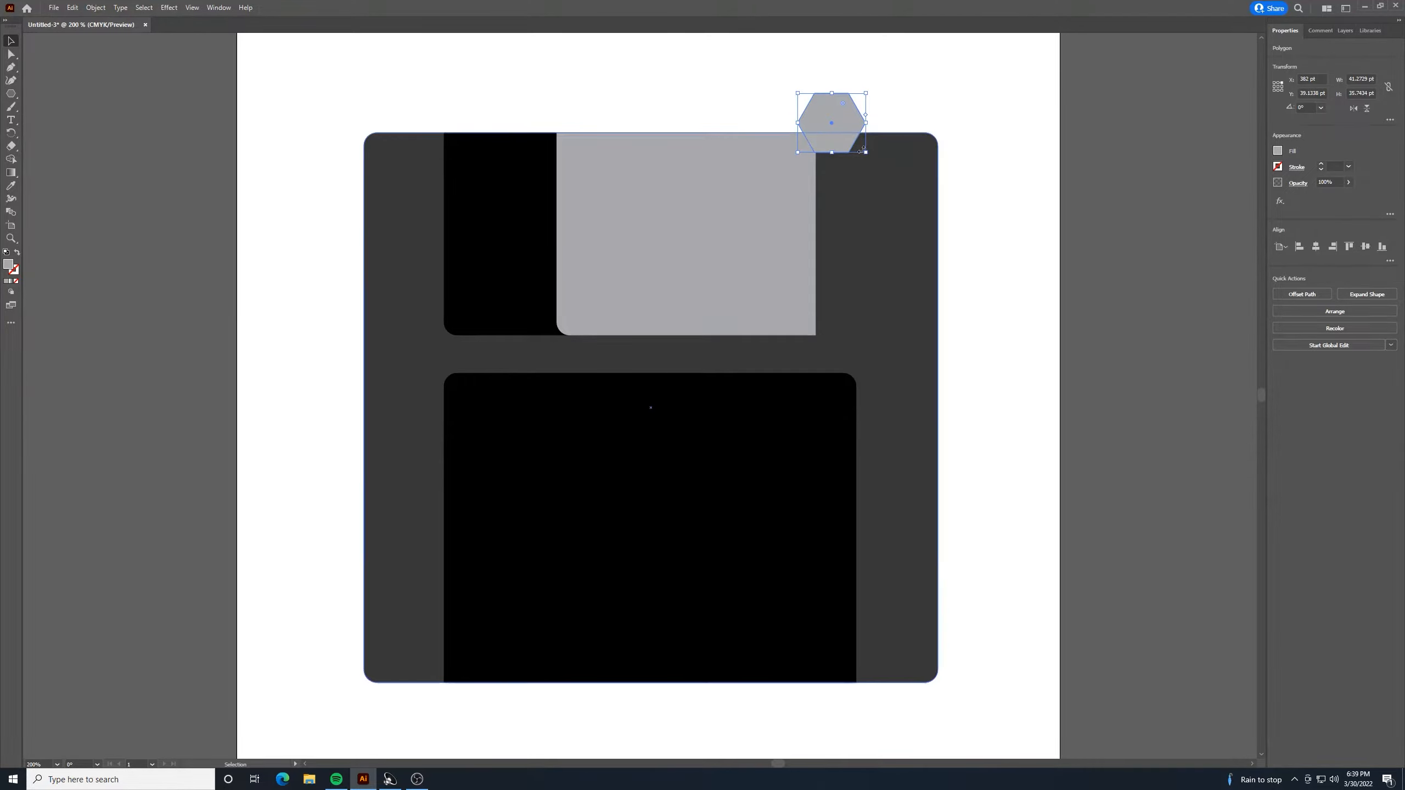
pyautogui.press('Down')
pyautogui.press('Down')
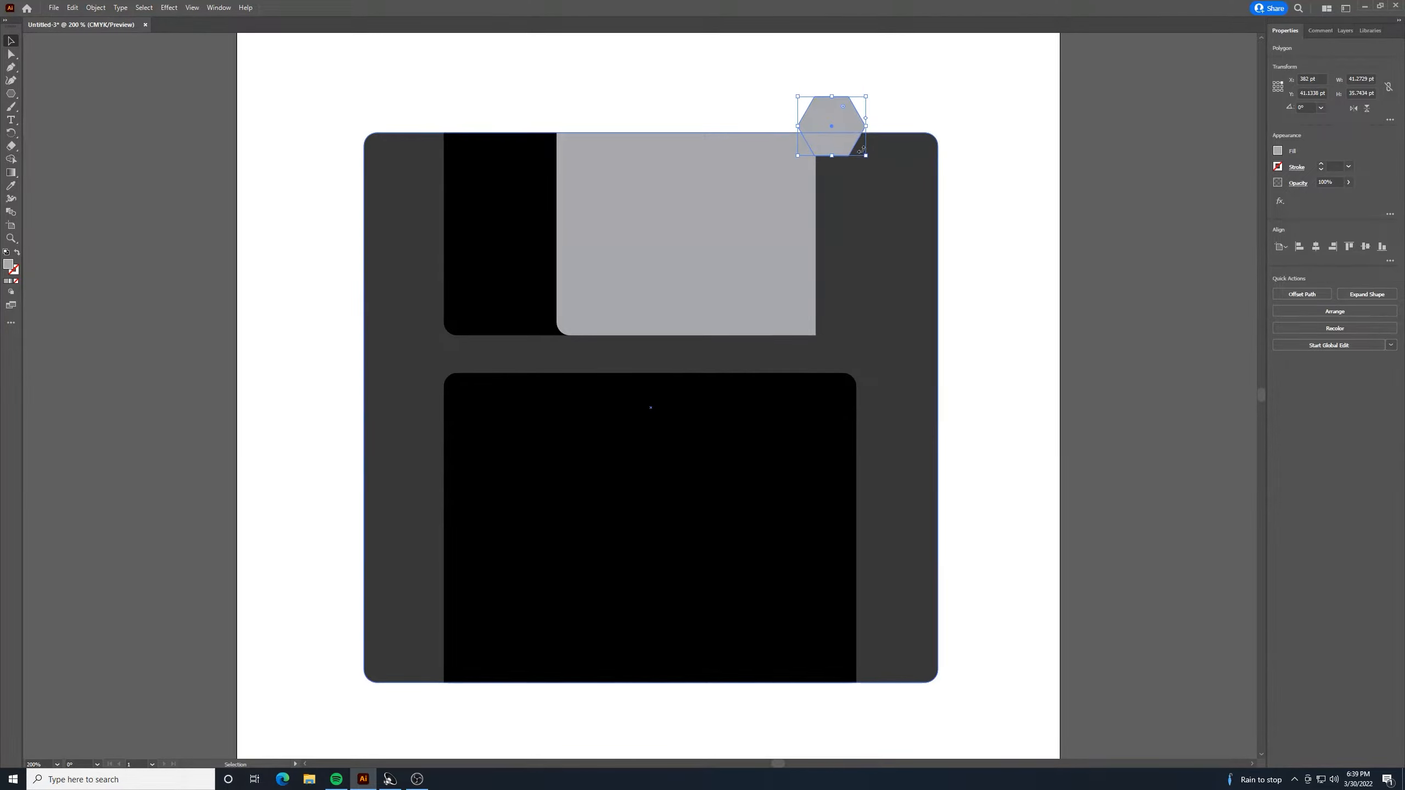
pyautogui.press('Up')
pyautogui.click(930, 75)
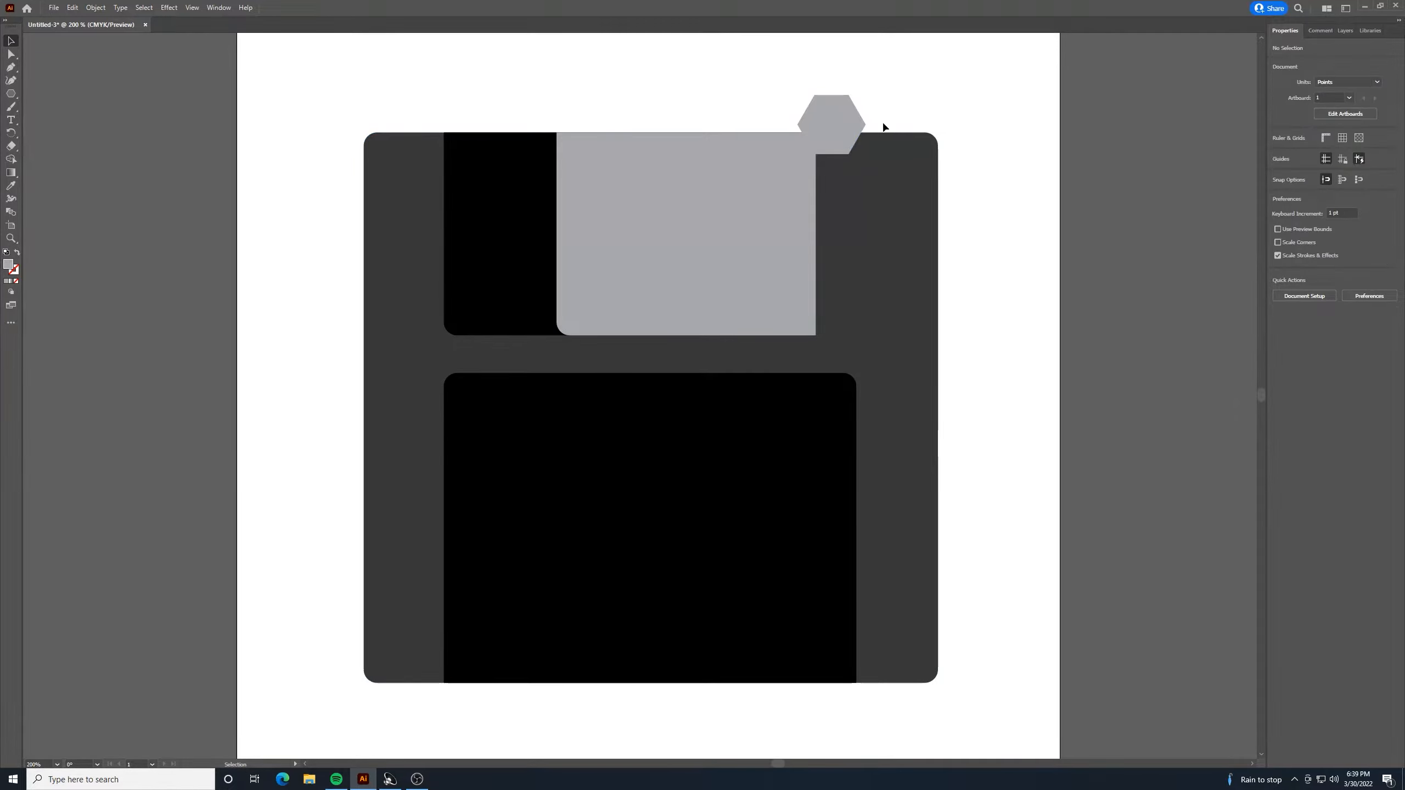
# Subtract the hexagon from the dark gray body to cut a notch in its top edge.
pyautogui.click(854, 133)
pyautogui.keyDown('shift'); pyautogui.click(908, 185); pyautogui.keyUp('shift')
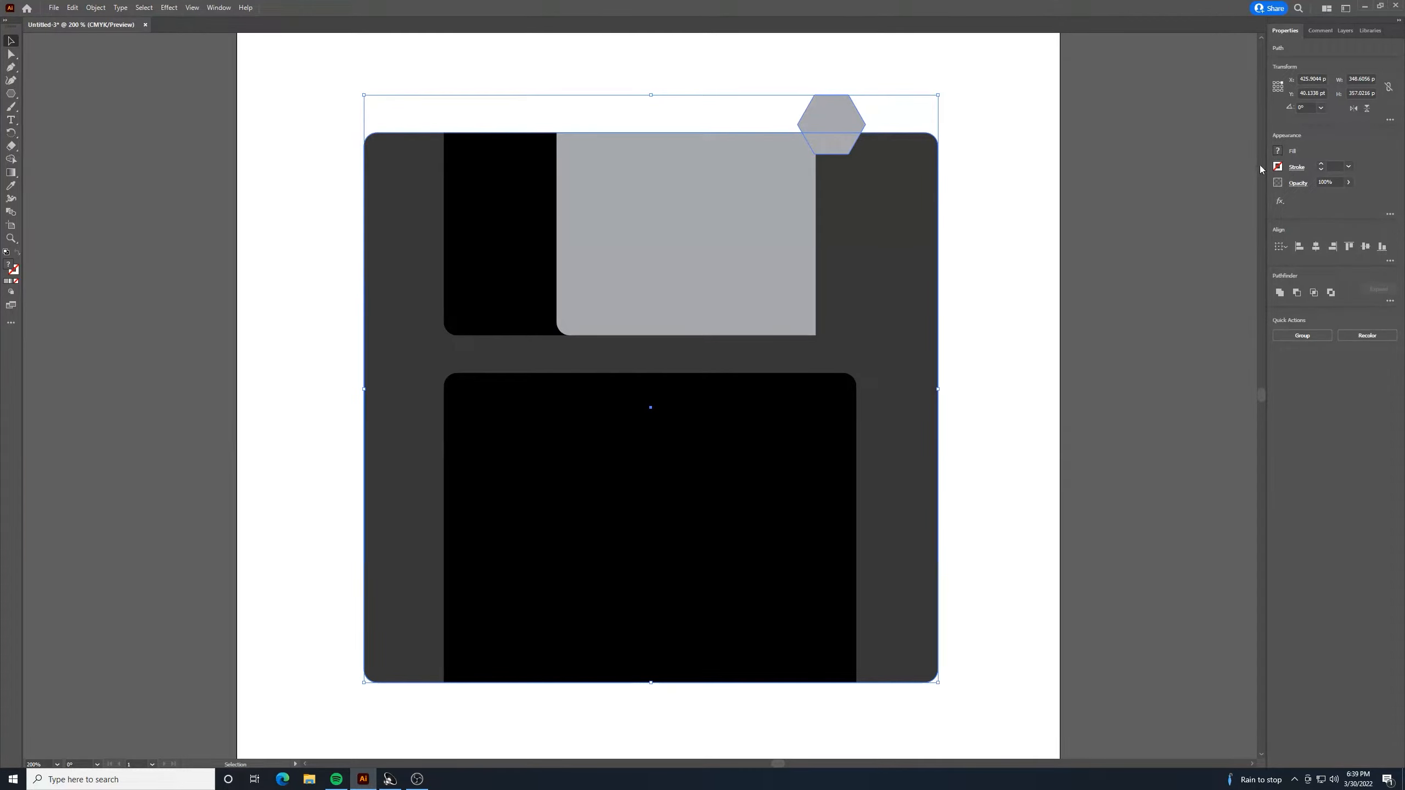
pyautogui.click(1297, 293)
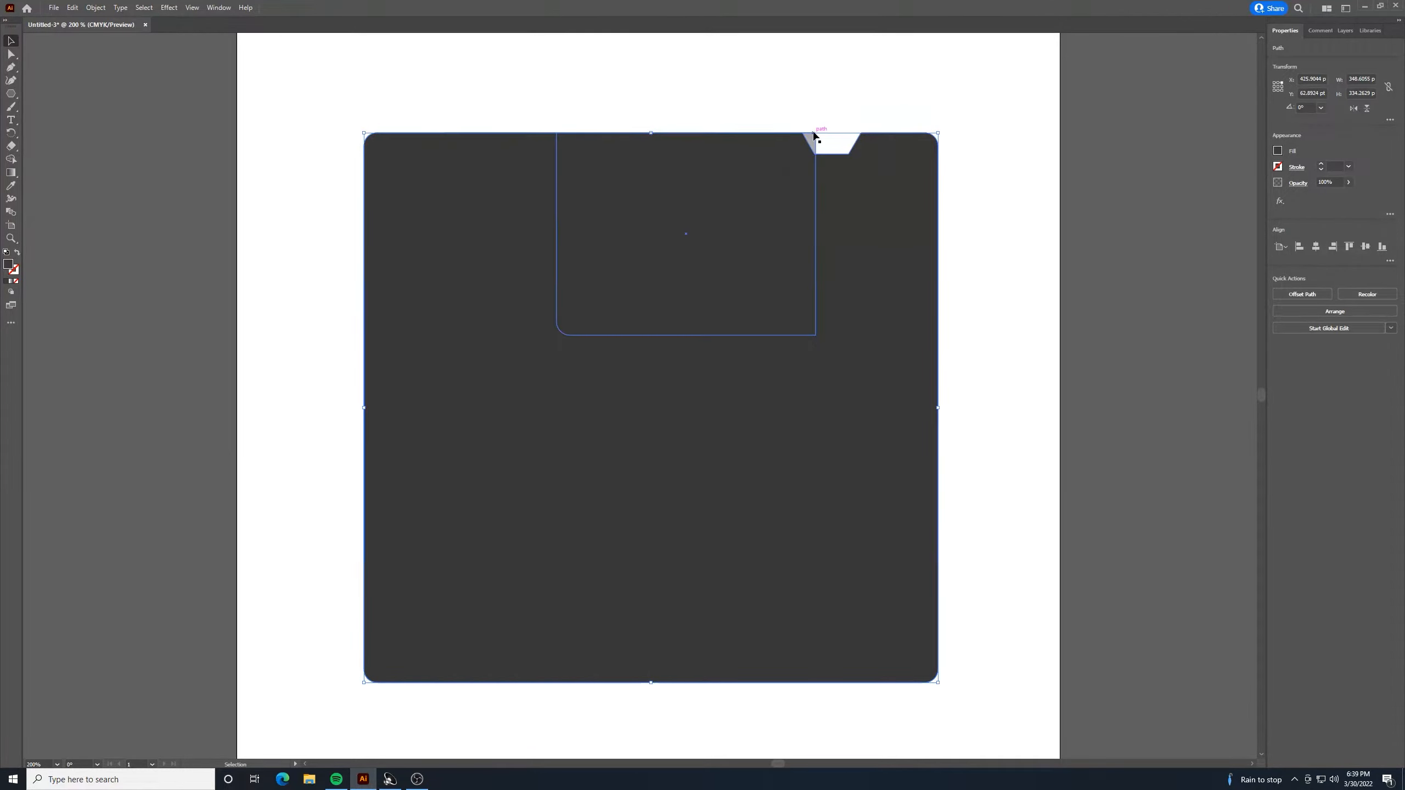
pyautogui.click(846, 83)
# Send the notched dark gray body to the back, behind the black and medium gray panels.
pyautogui.rightClick(875, 277)
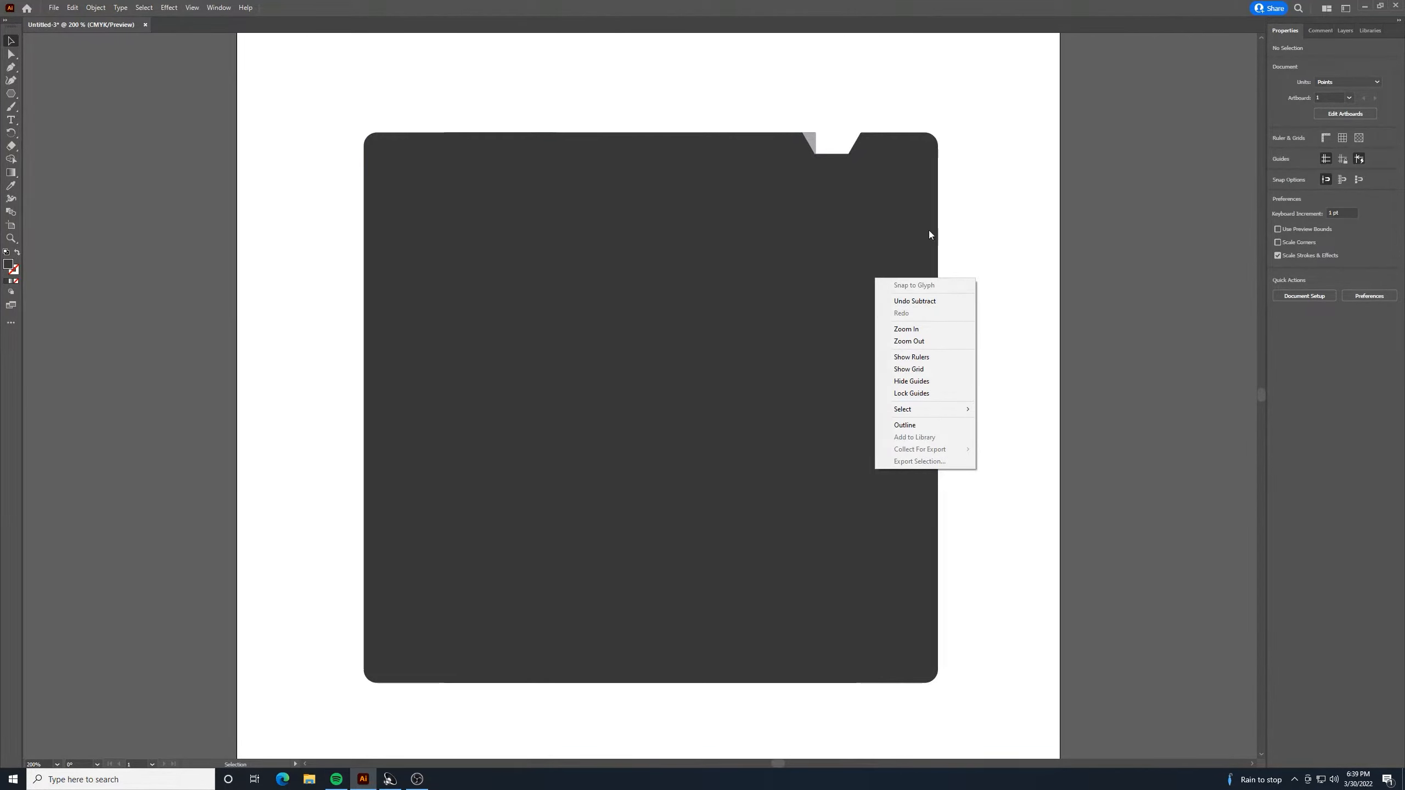
pyautogui.click(985, 180)
pyautogui.rightClick(743, 371)
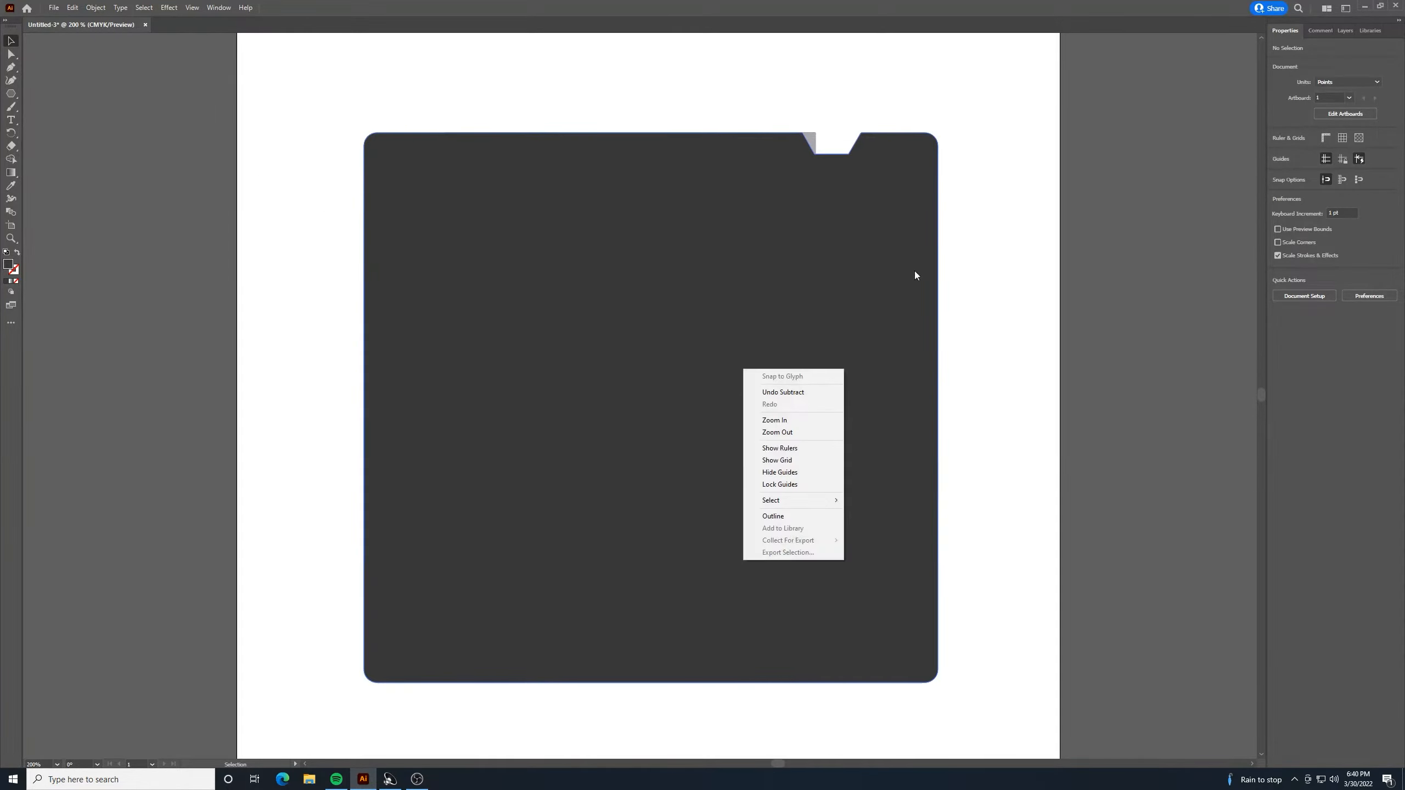
pyautogui.click(1016, 205)
pyautogui.rightClick(880, 294)
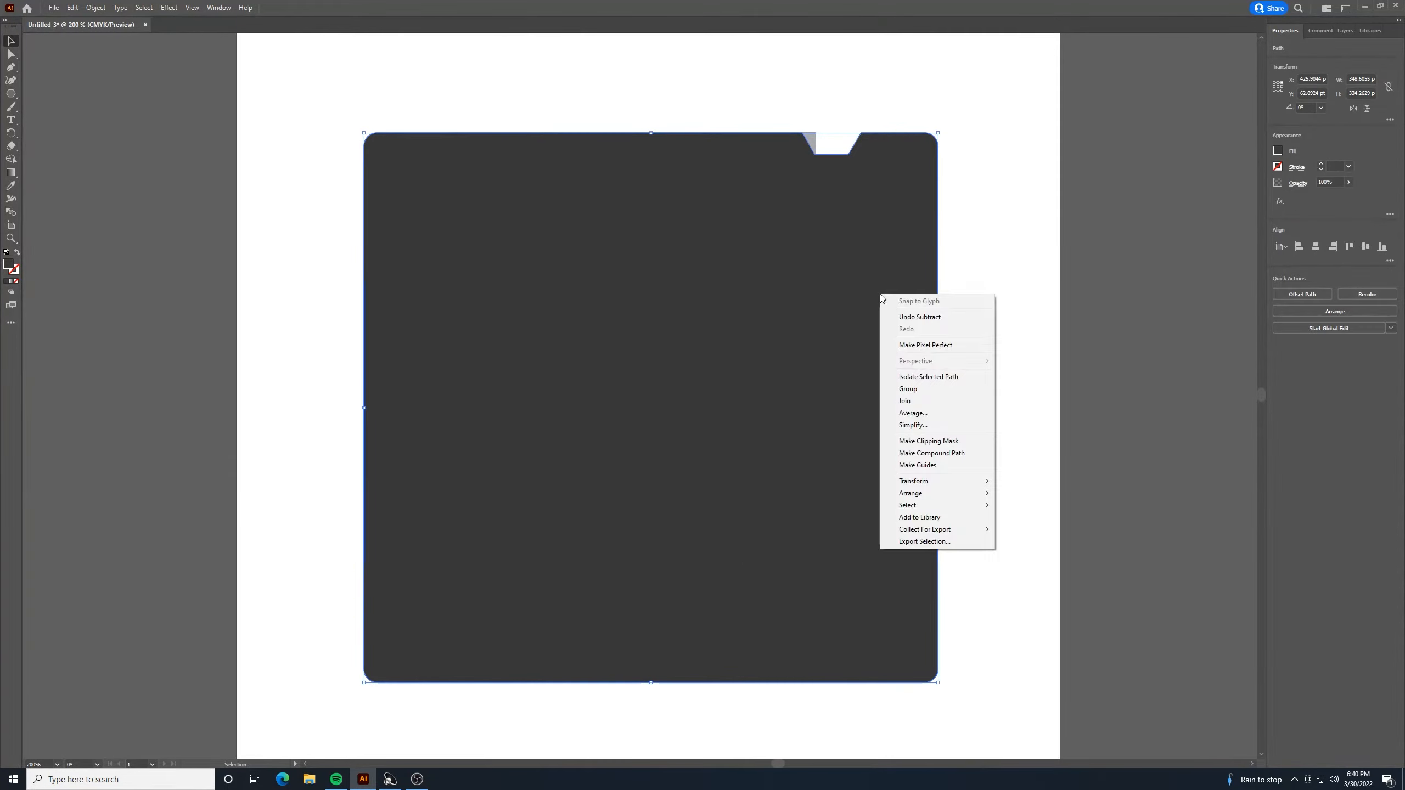
pyautogui.moveTo(943, 495)
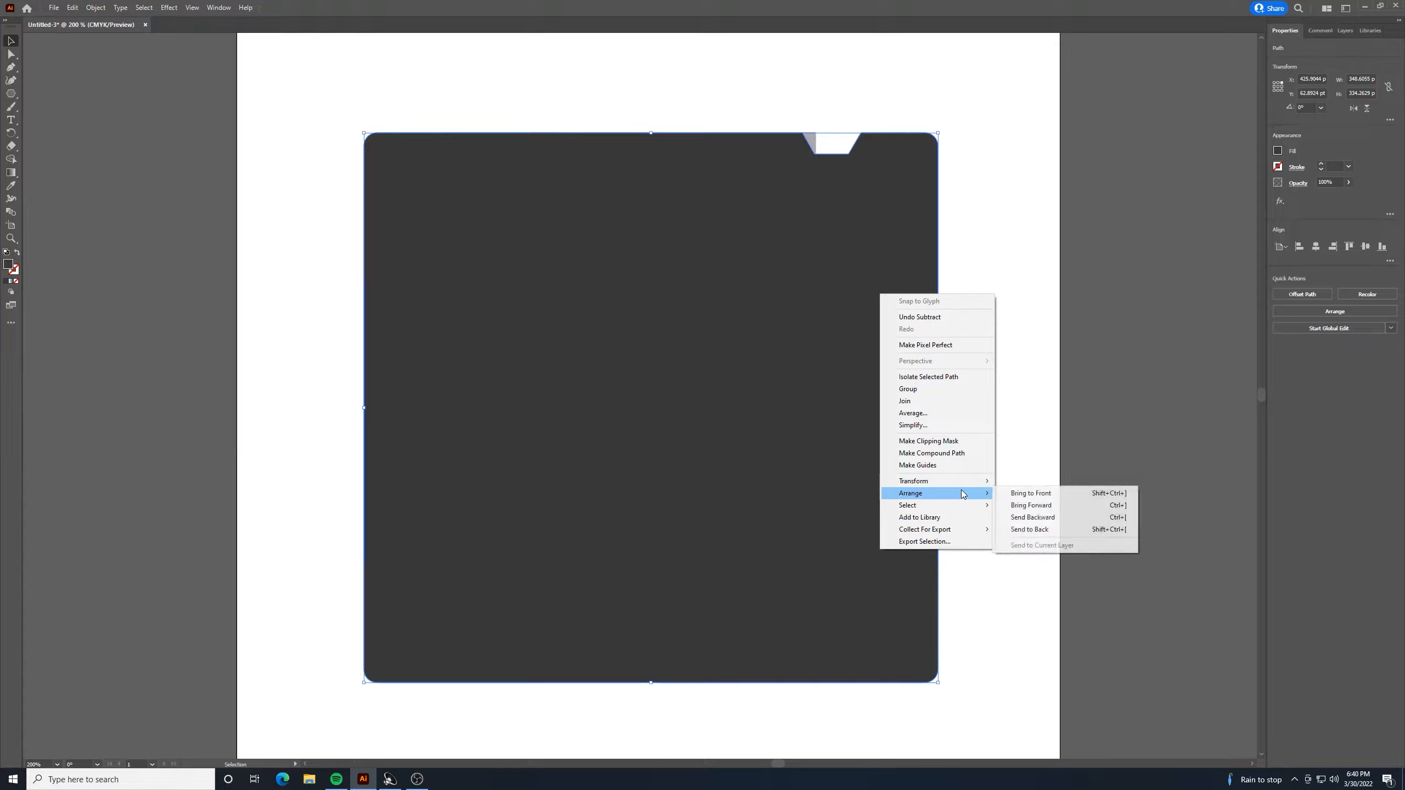
pyautogui.click(1063, 530)
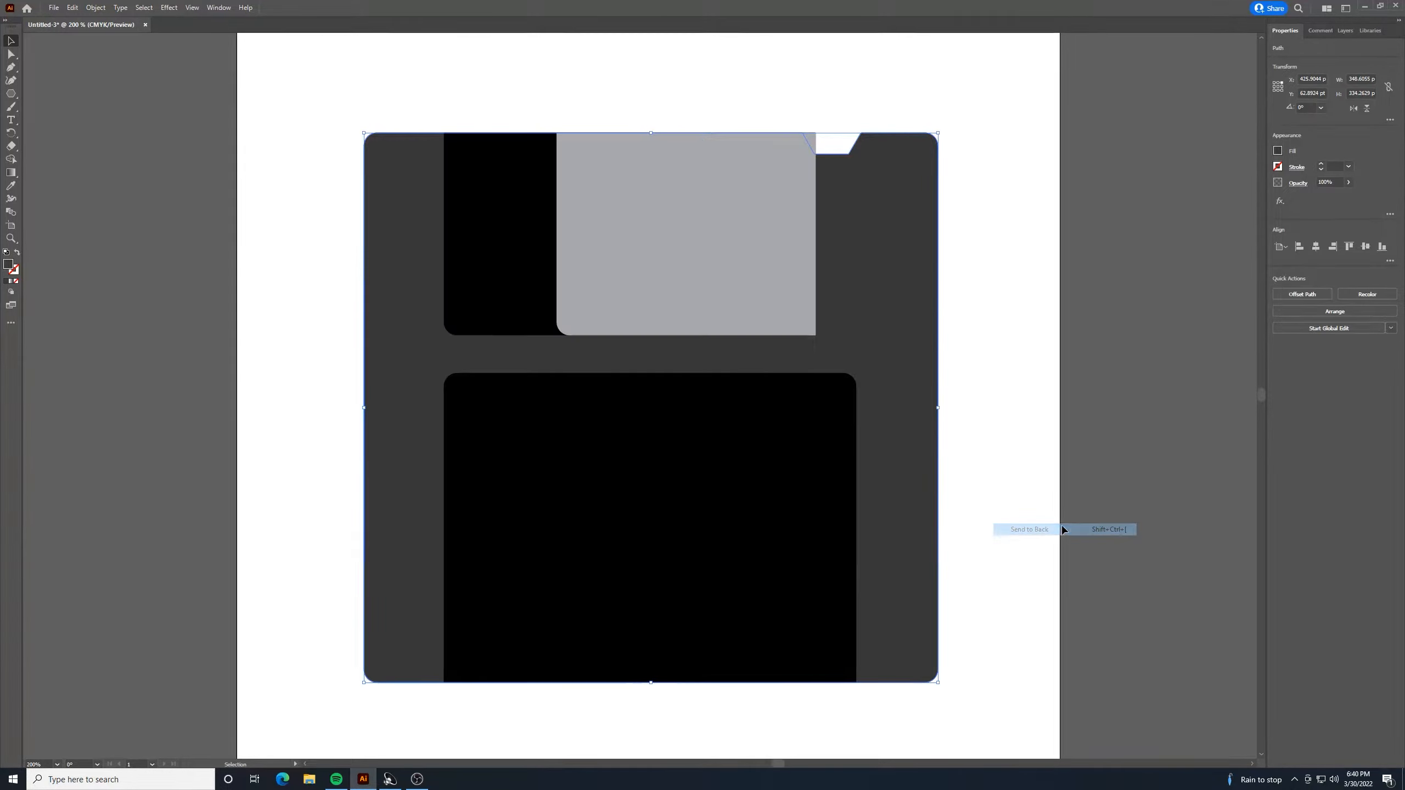
pyautogui.click(1007, 301)
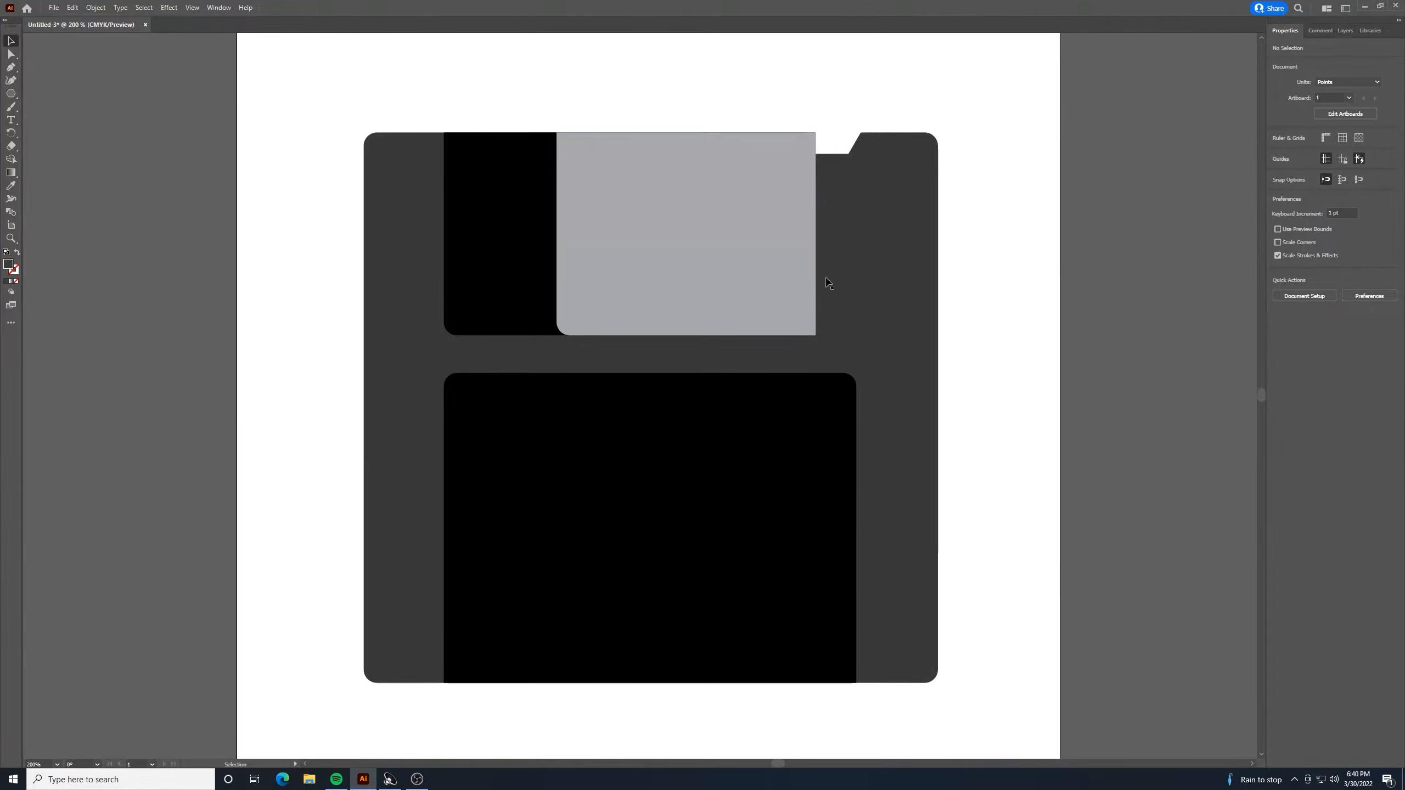
# Draw a square about 23 pt wide beside the disk and fill it with a light gray swatch.
pyautogui.click(10, 95)
pyautogui.click(50, 98)
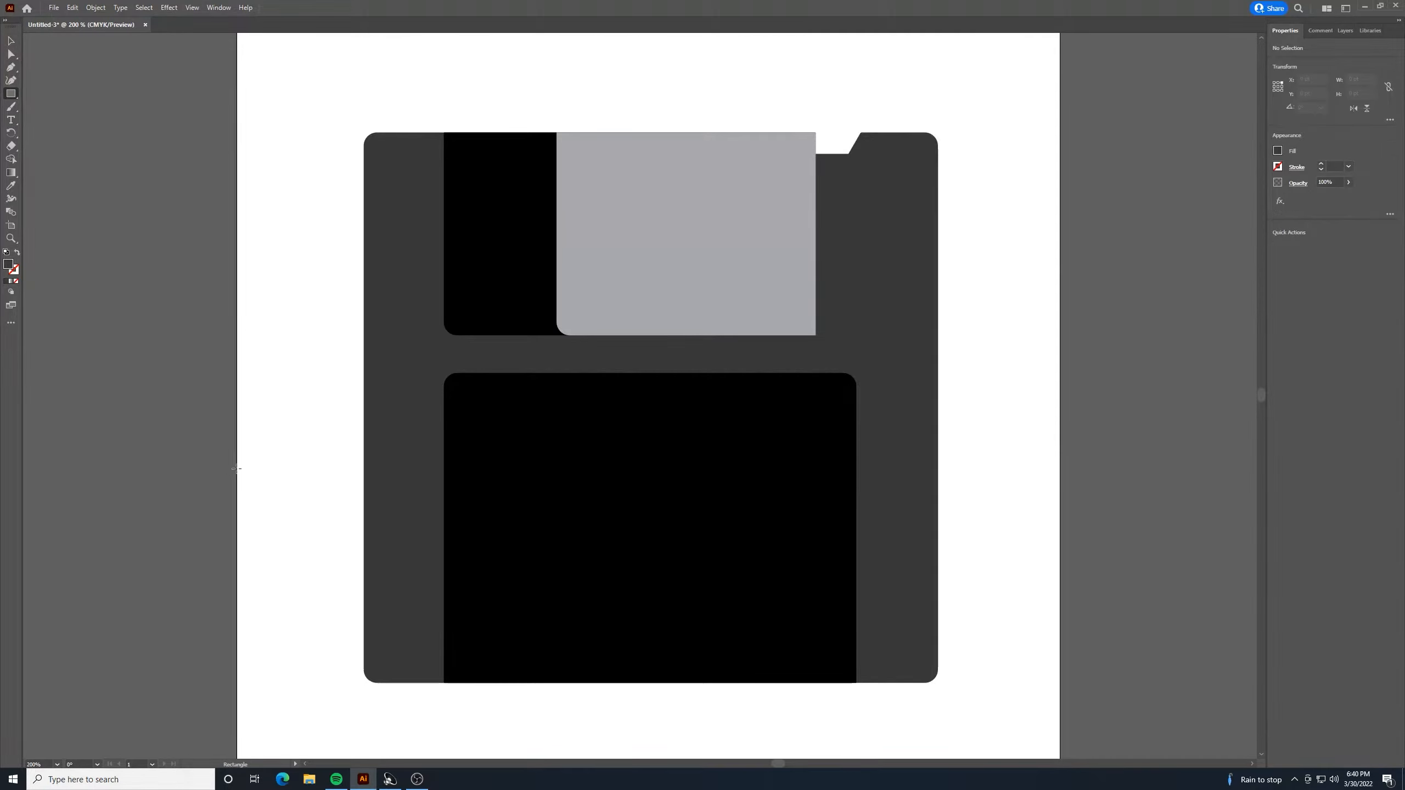
pyautogui.moveTo(284, 521); pyautogui.dragTo(323, 558)
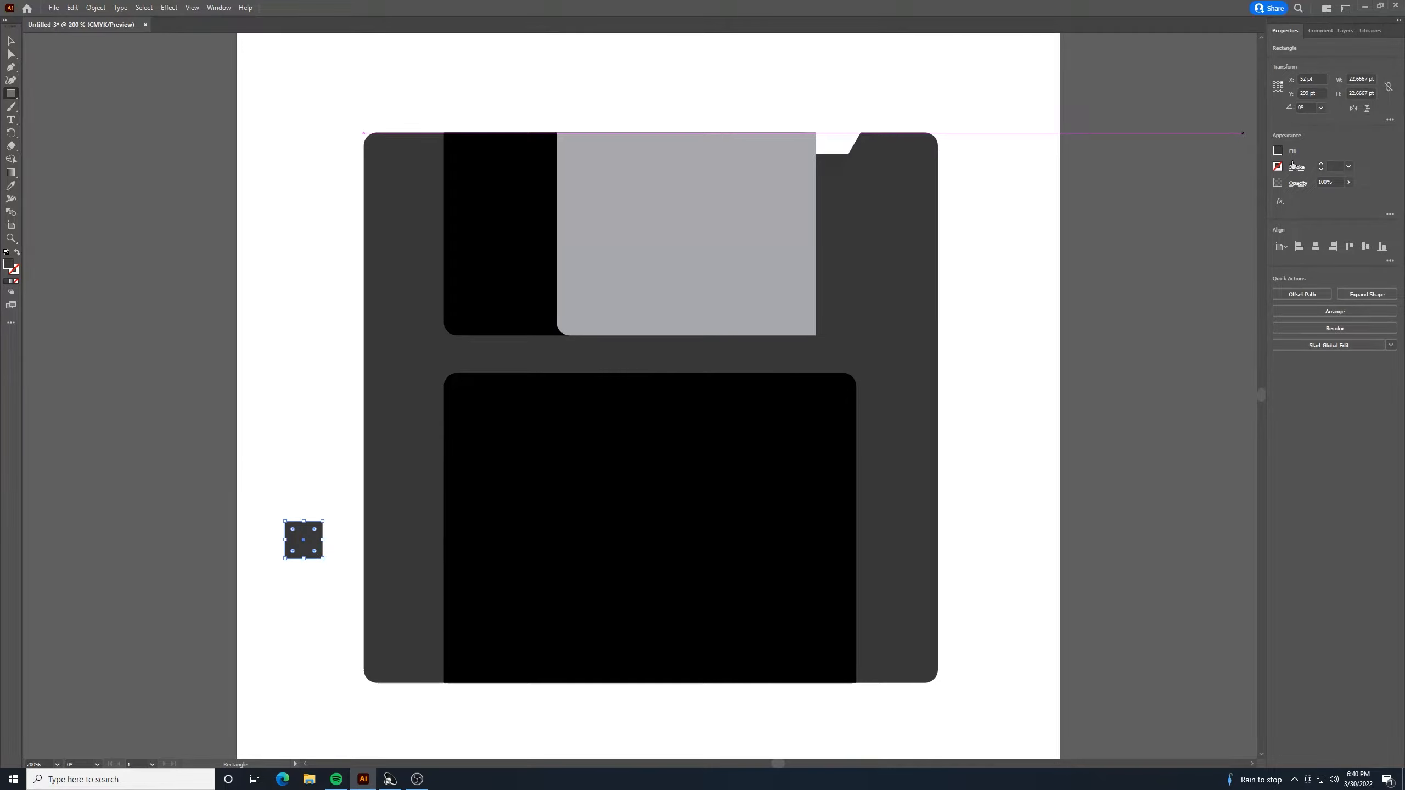
pyautogui.click(1277, 150)
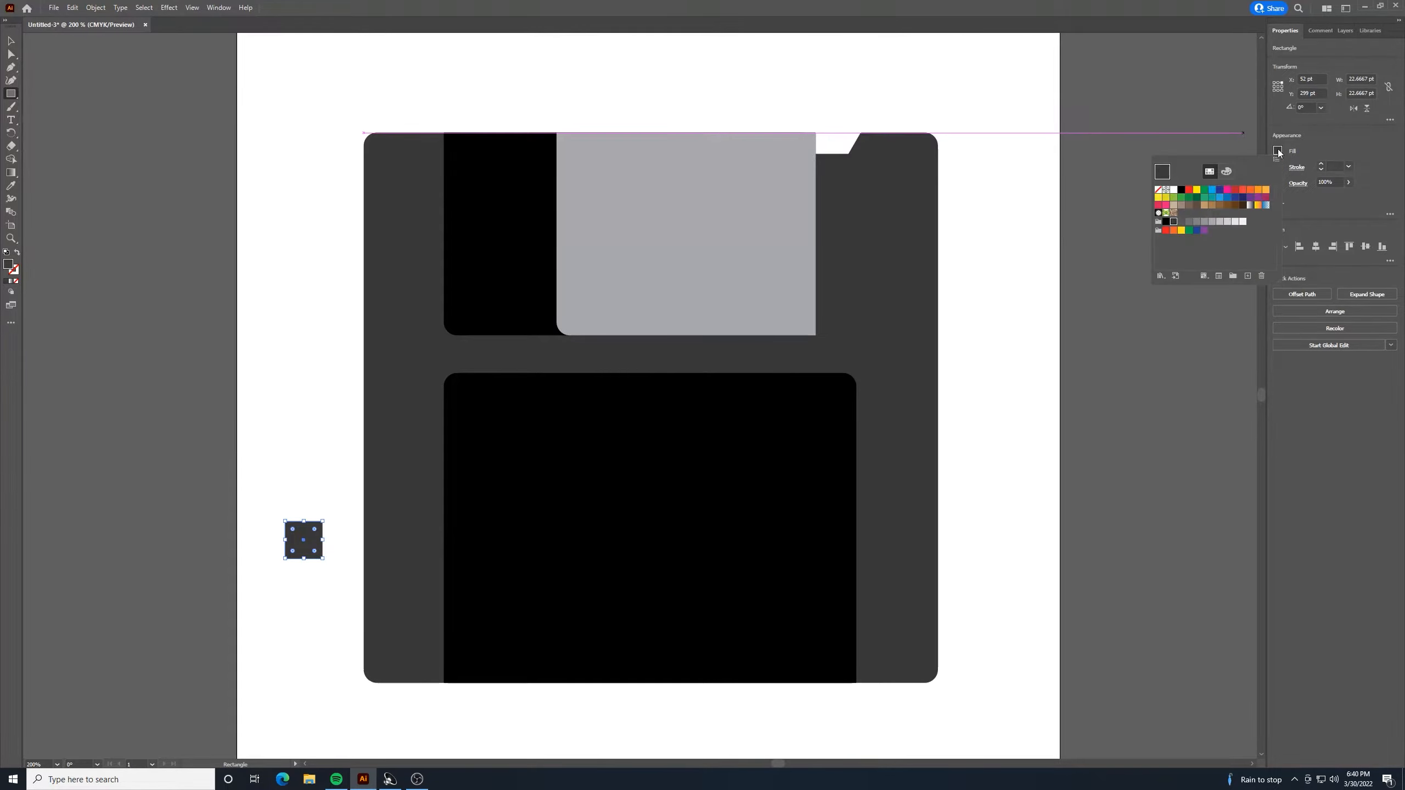
pyautogui.click(1227, 221)
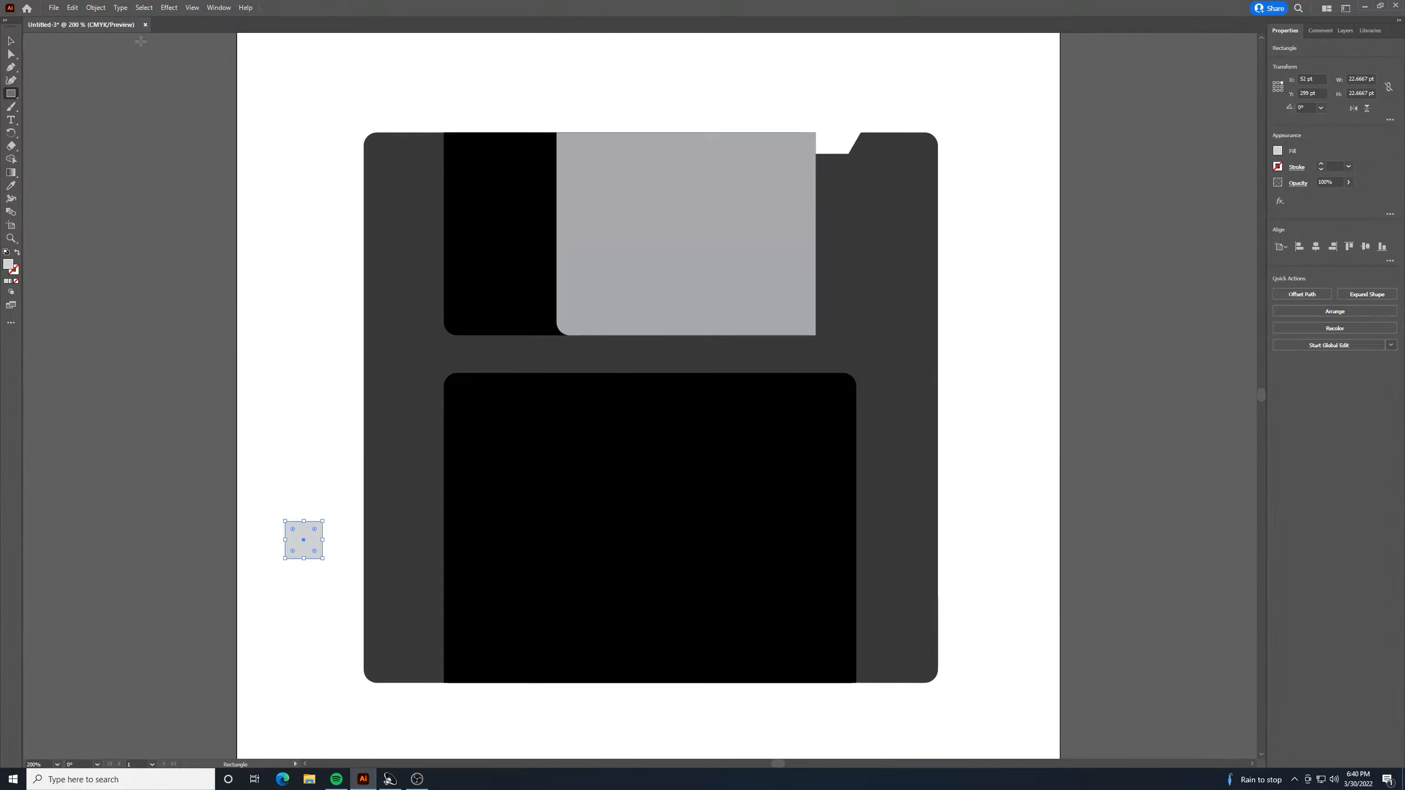
# Move the light gray square into the disk body's lower-left corner and nudge it down 2 pt.
pyautogui.press('v')
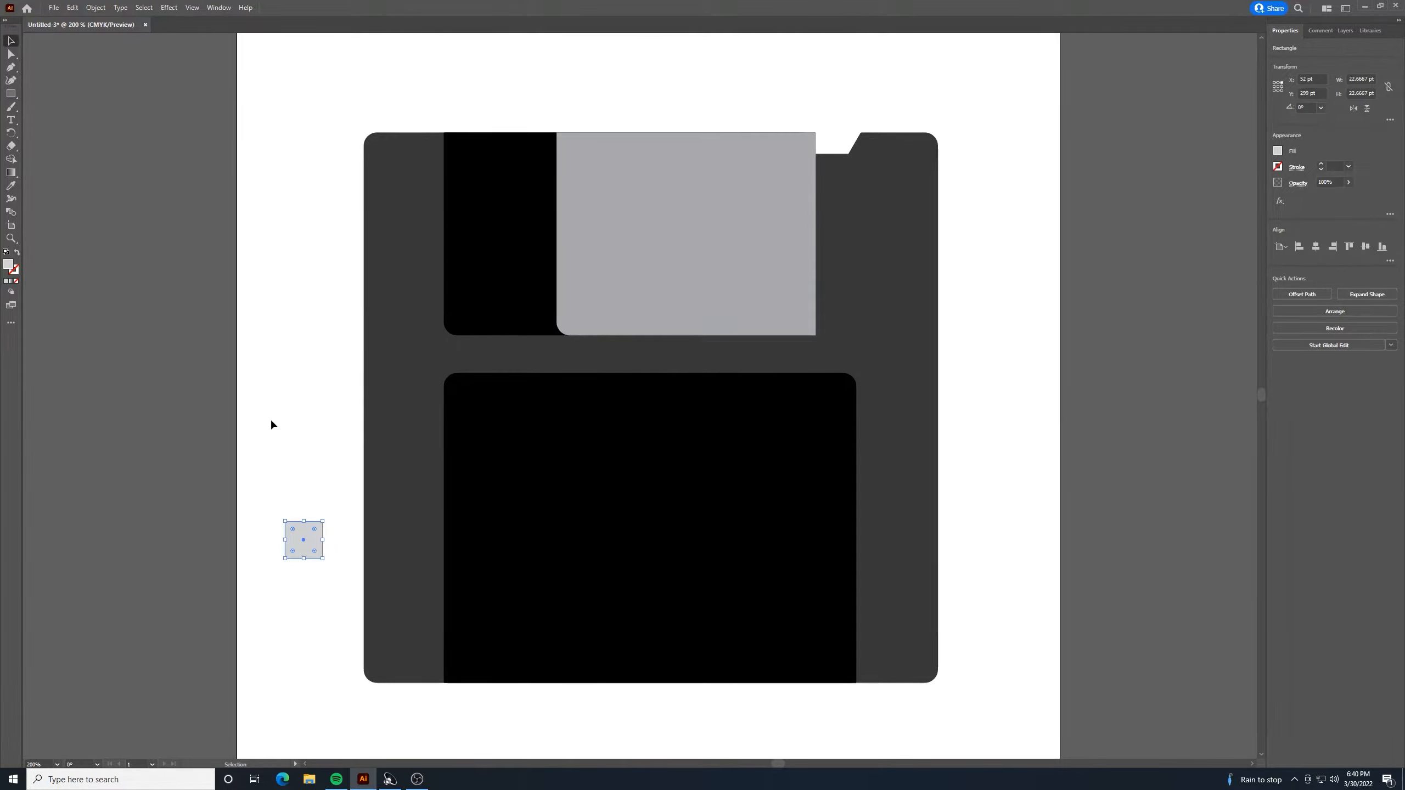
pyautogui.moveTo(304, 536); pyautogui.dragTo(403, 628)
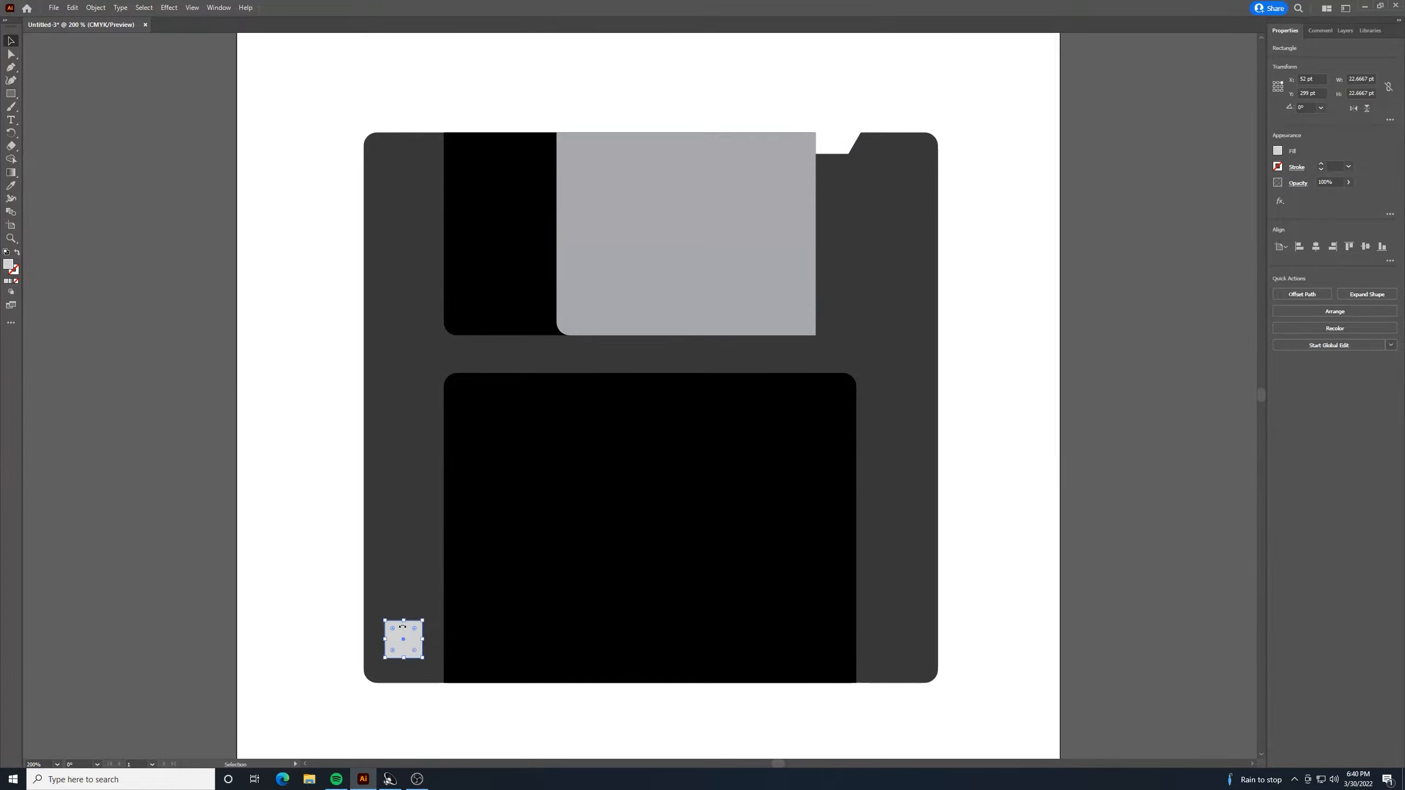
pyautogui.press('Down')
pyautogui.press('Down')
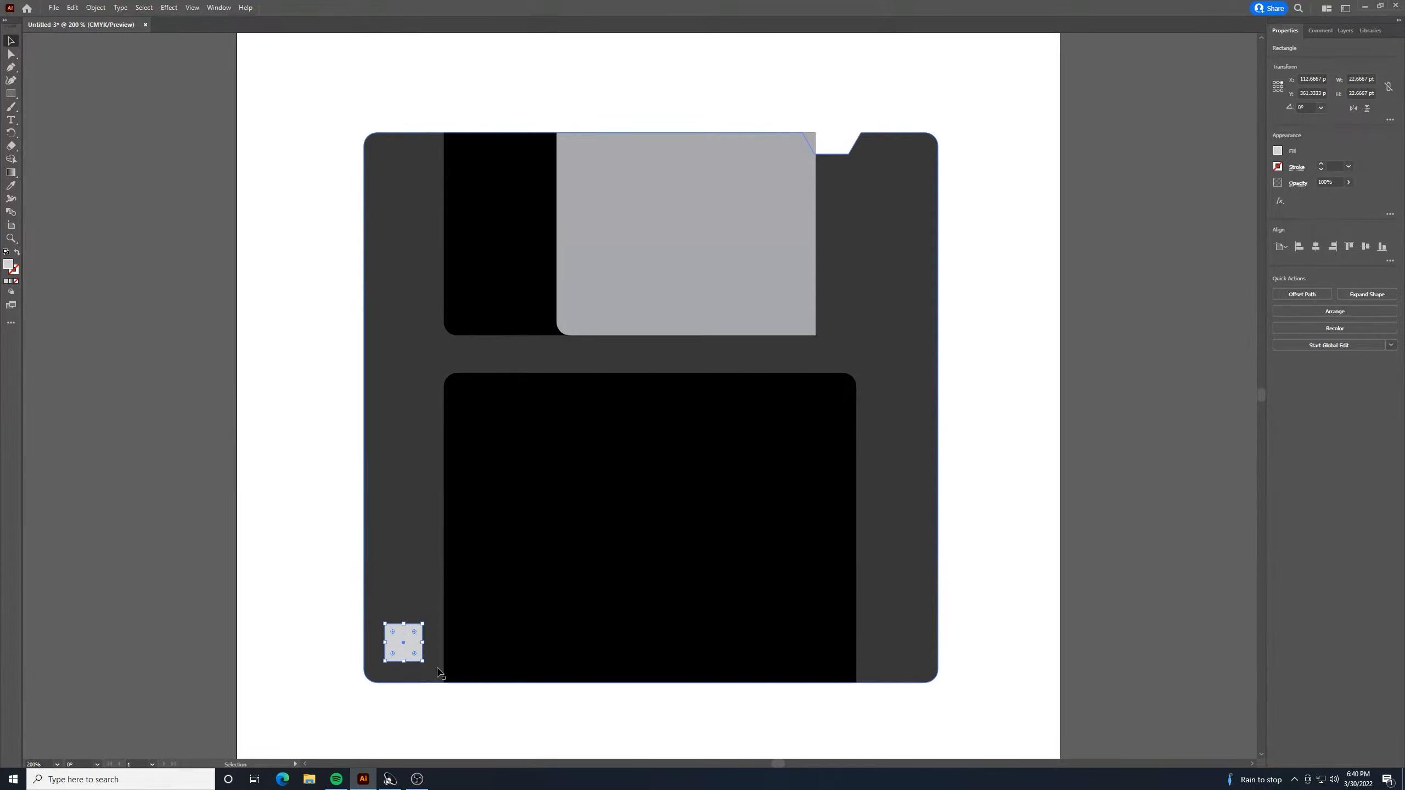
# Duplicate the light gray square and place the copy in the disk body's lower-right corner, level with the original.
pyautogui.moveTo(409, 649); pyautogui.dragTo(646, 402)
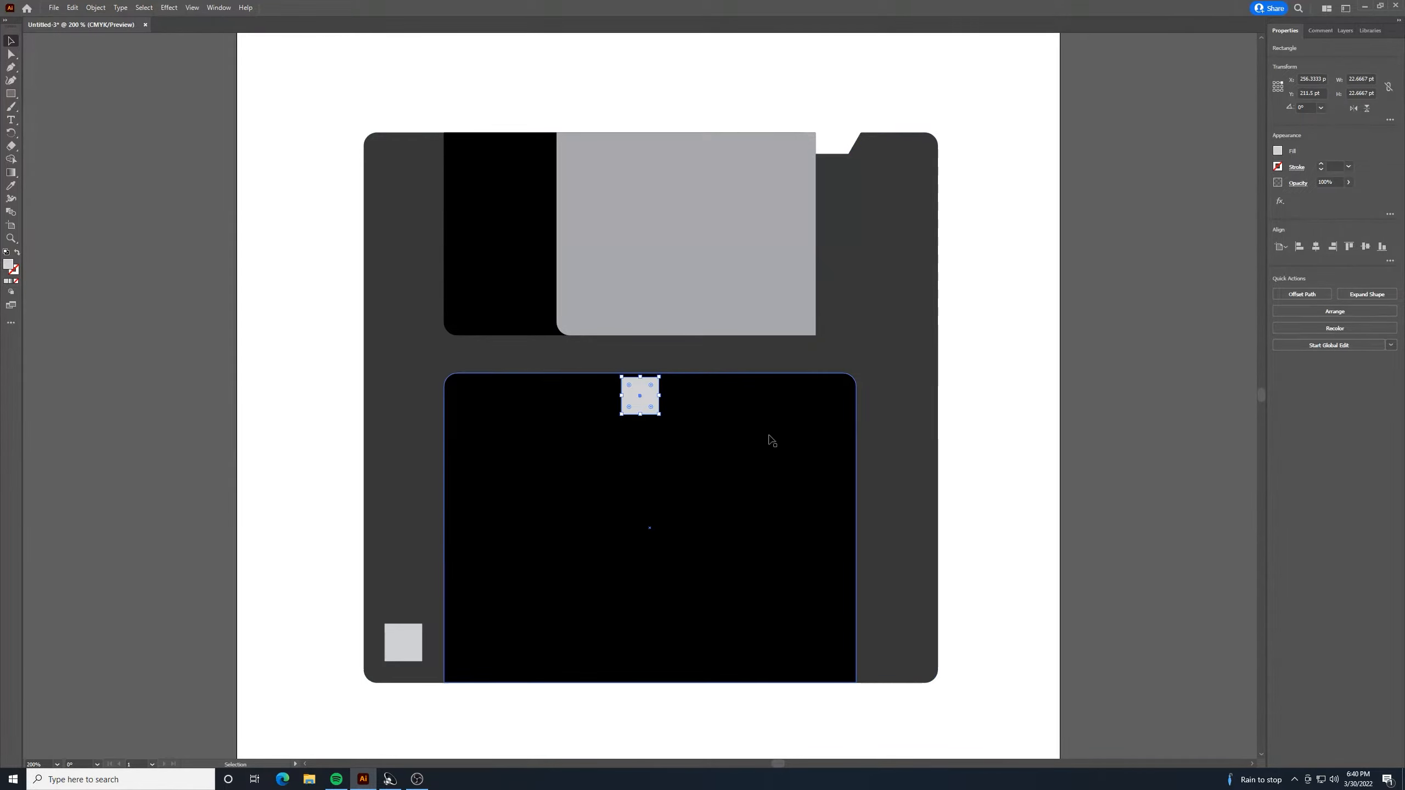
pyautogui.moveTo(649, 402); pyautogui.dragTo(906, 646)
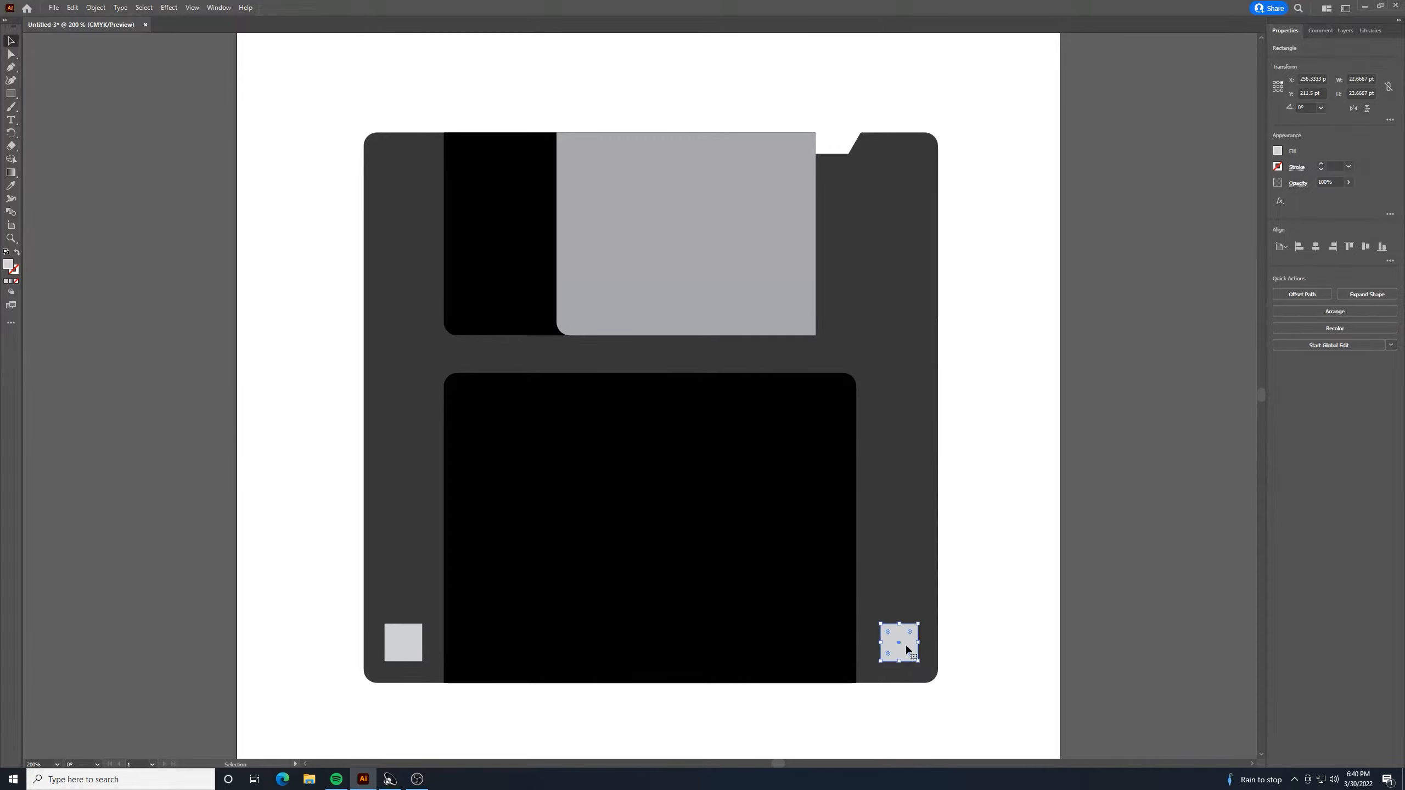
pyautogui.click(1021, 529)
# Widen the lower black panel slightly by extending its right edge toward the lower-right square.
pyautogui.click(813, 539)
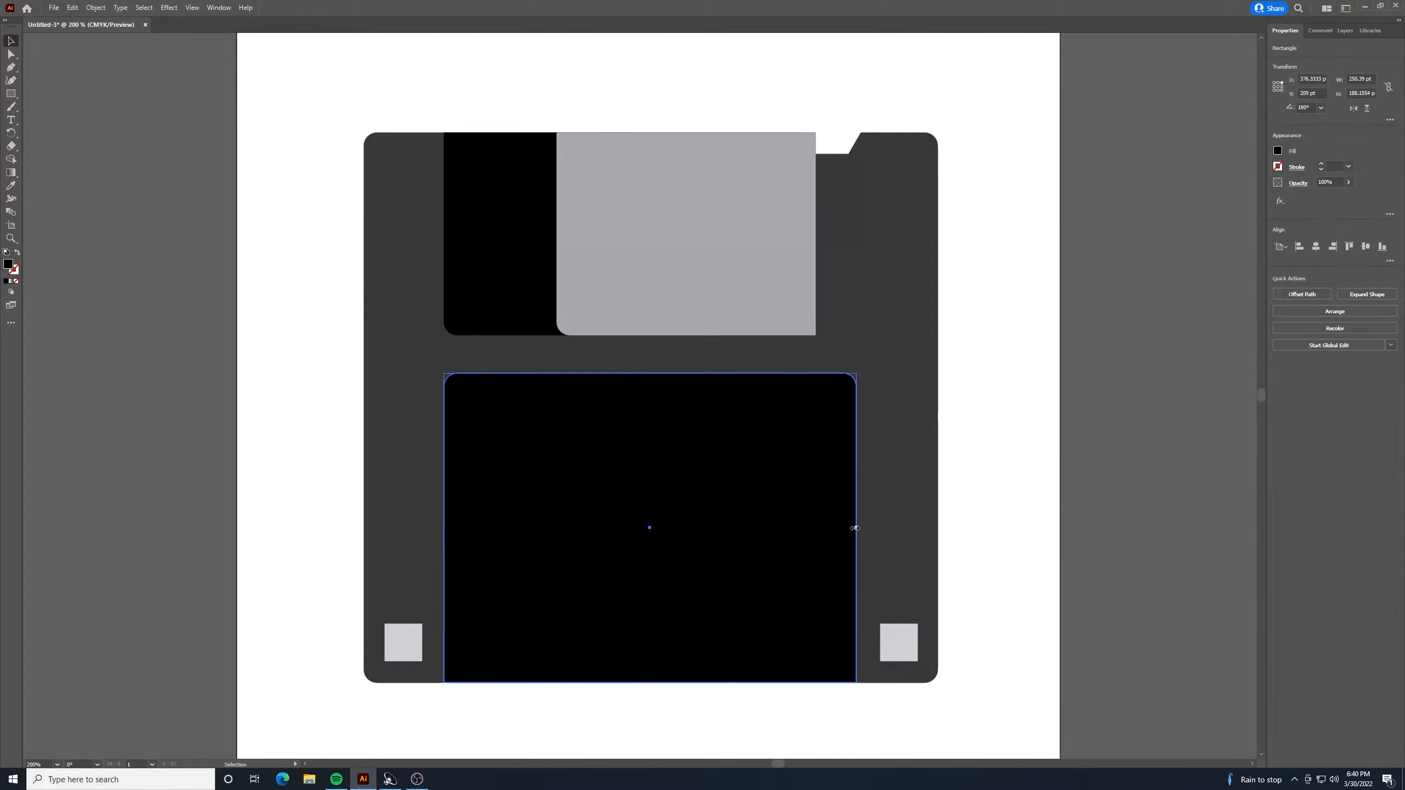
pyautogui.moveTo(857, 528); pyautogui.dragTo(858, 527)
pyautogui.click(993, 546)
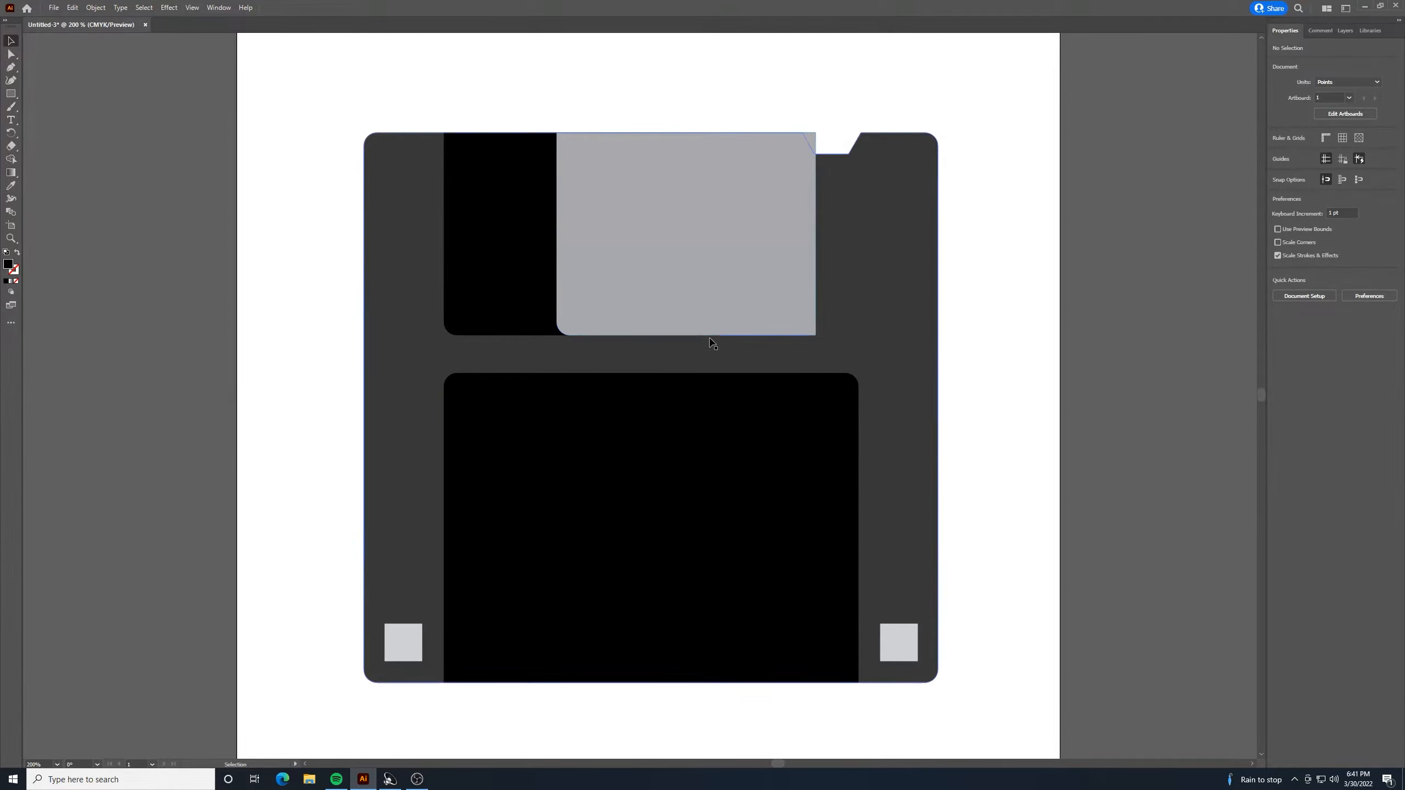
# Select both light gray squares and scale them down together proportionally to 15 pt each.
pyautogui.click(404, 643)
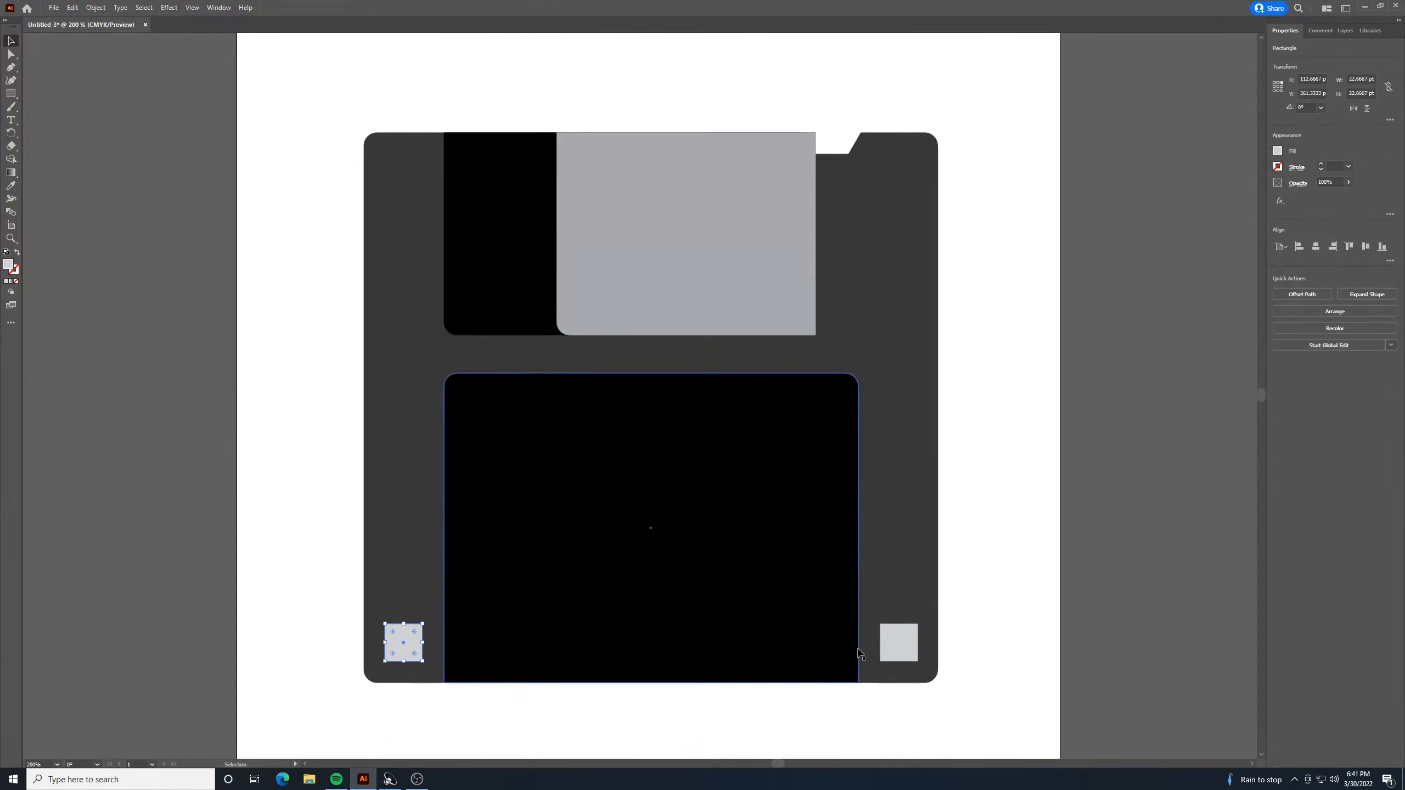
pyautogui.keyDown('shift'); pyautogui.click(897, 644); pyautogui.keyUp('shift')
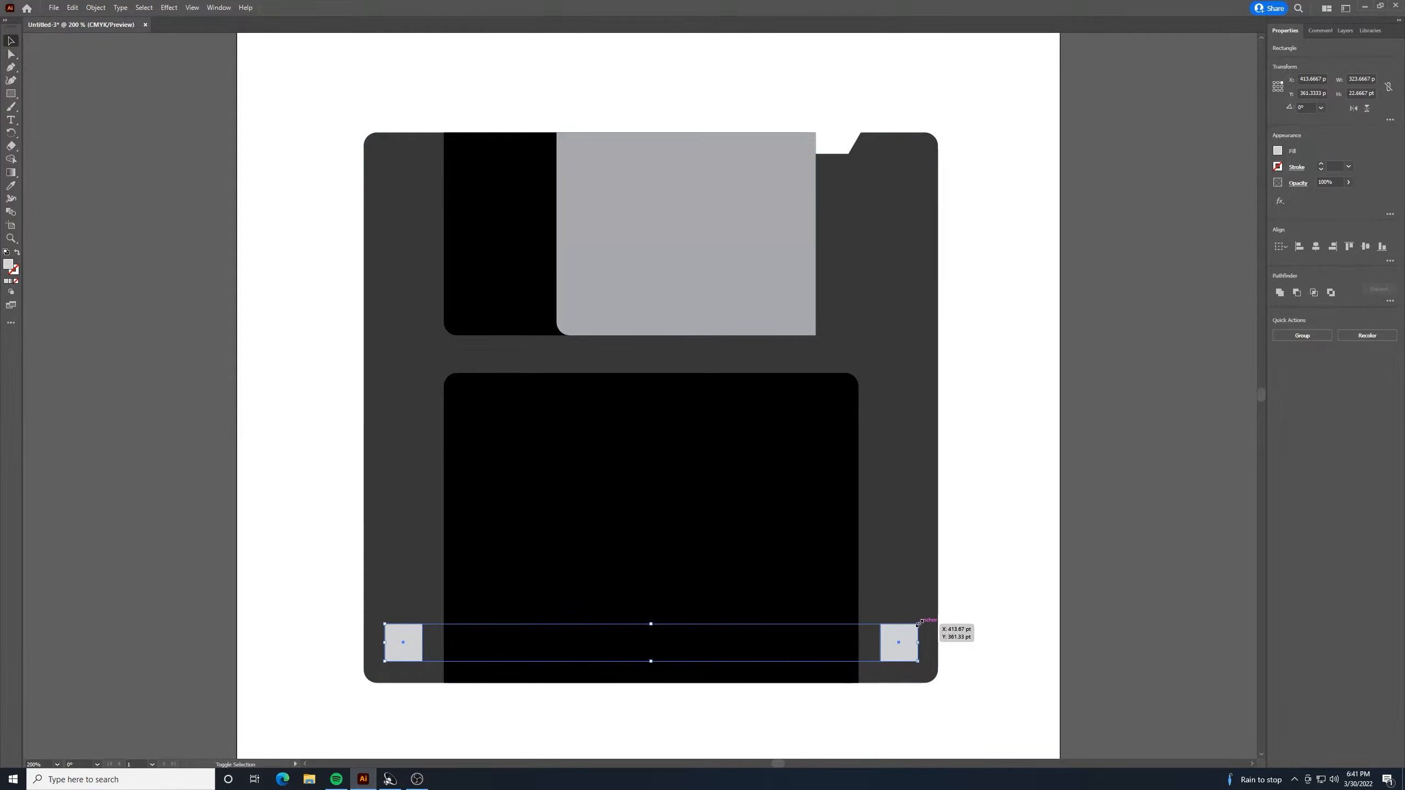
pyautogui.moveTo(918, 623); pyautogui.dragTo(899, 637)
pyautogui.click(975, 582)
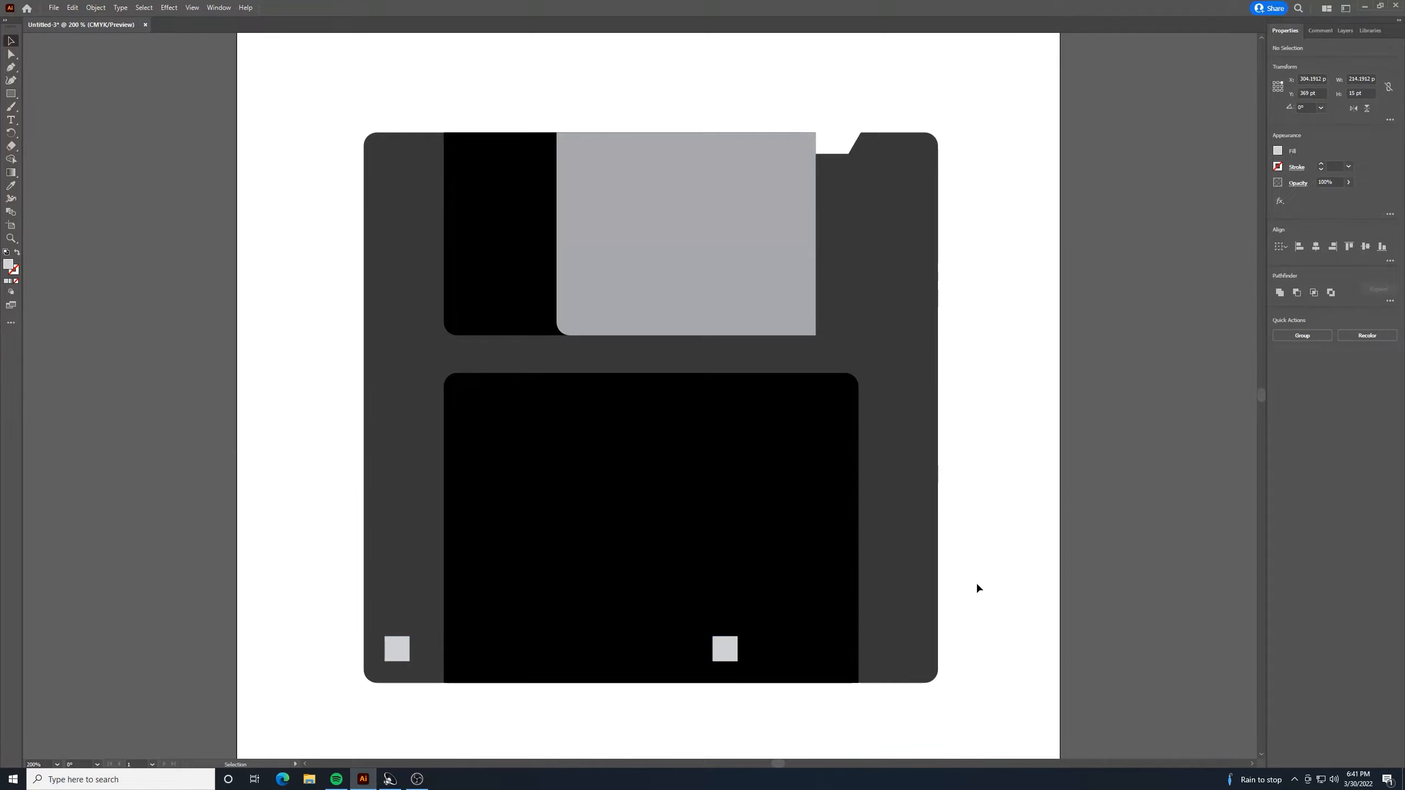
# Move the 15 pt square on the black panel into the disk body's lower-right corner.
pyautogui.click(725, 655)
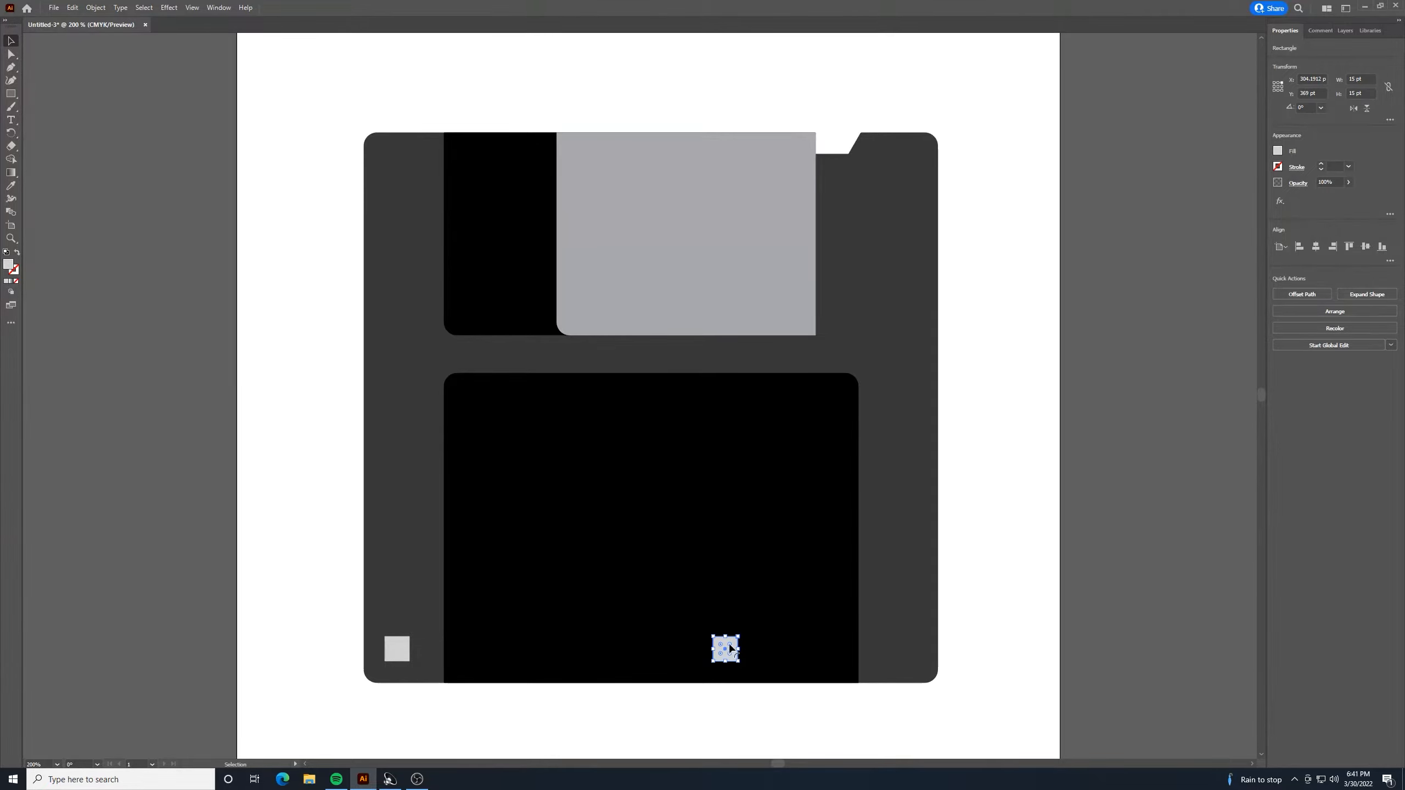
pyautogui.hotkey('ctrl', '=')
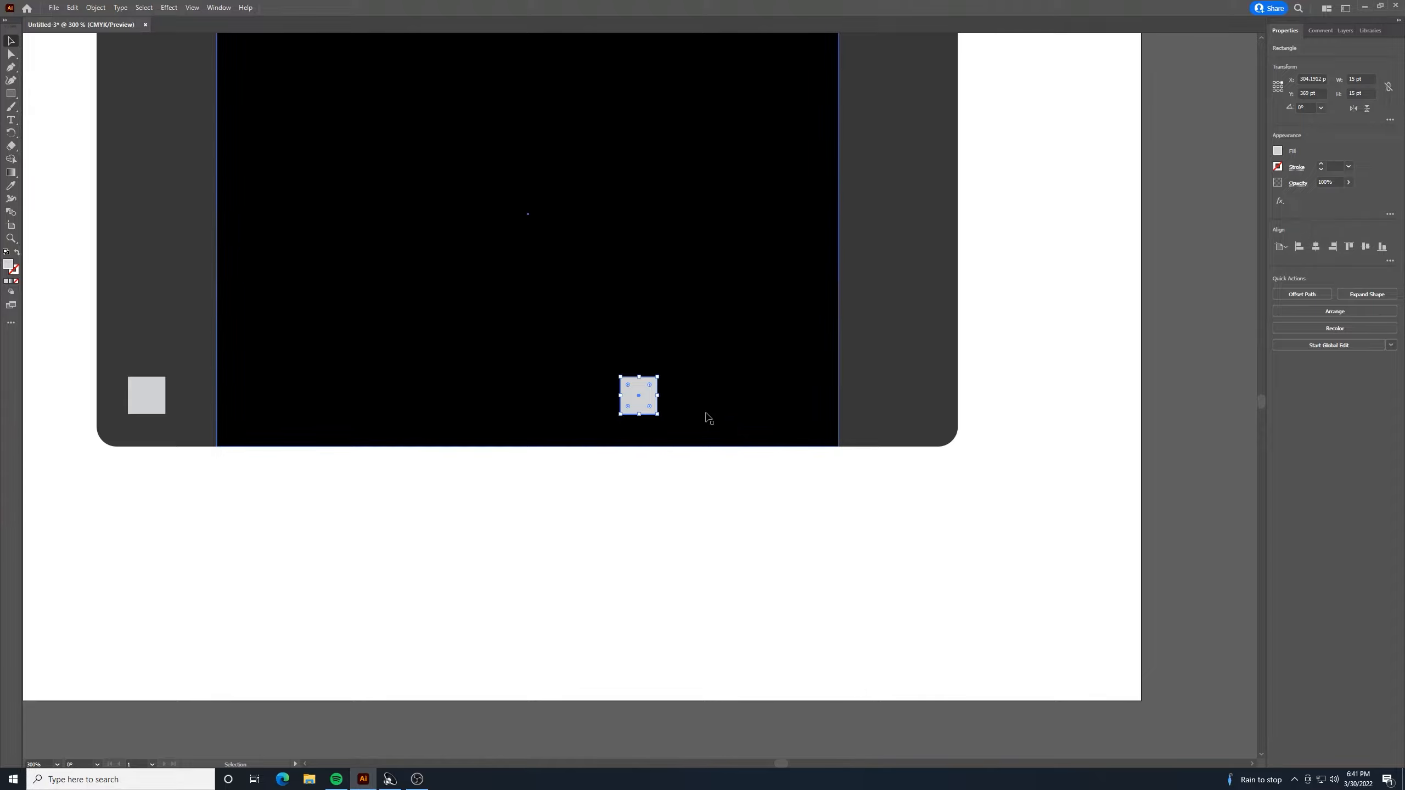
pyautogui.moveTo(636, 408); pyautogui.dragTo(911, 411)
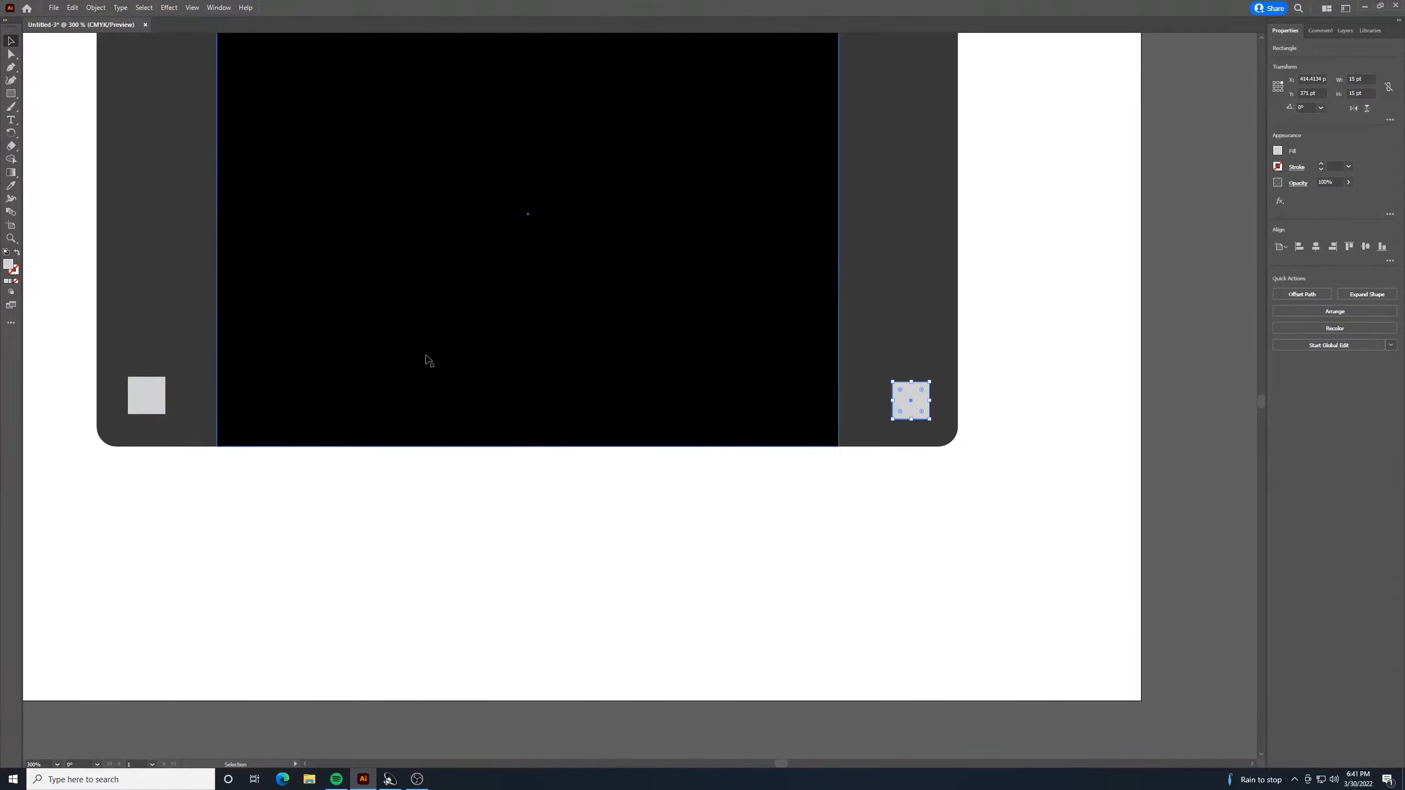
# Shift the lower-left square slightly toward the body's corner, aligning it vertically with the lower-right square.
pyautogui.click(164, 412)
pyautogui.moveTo(164, 411)
pyautogui.mouseDown()
pyautogui.moveTo(172, 404)
pyautogui.moveTo(157, 414)
pyautogui.mouseUp()
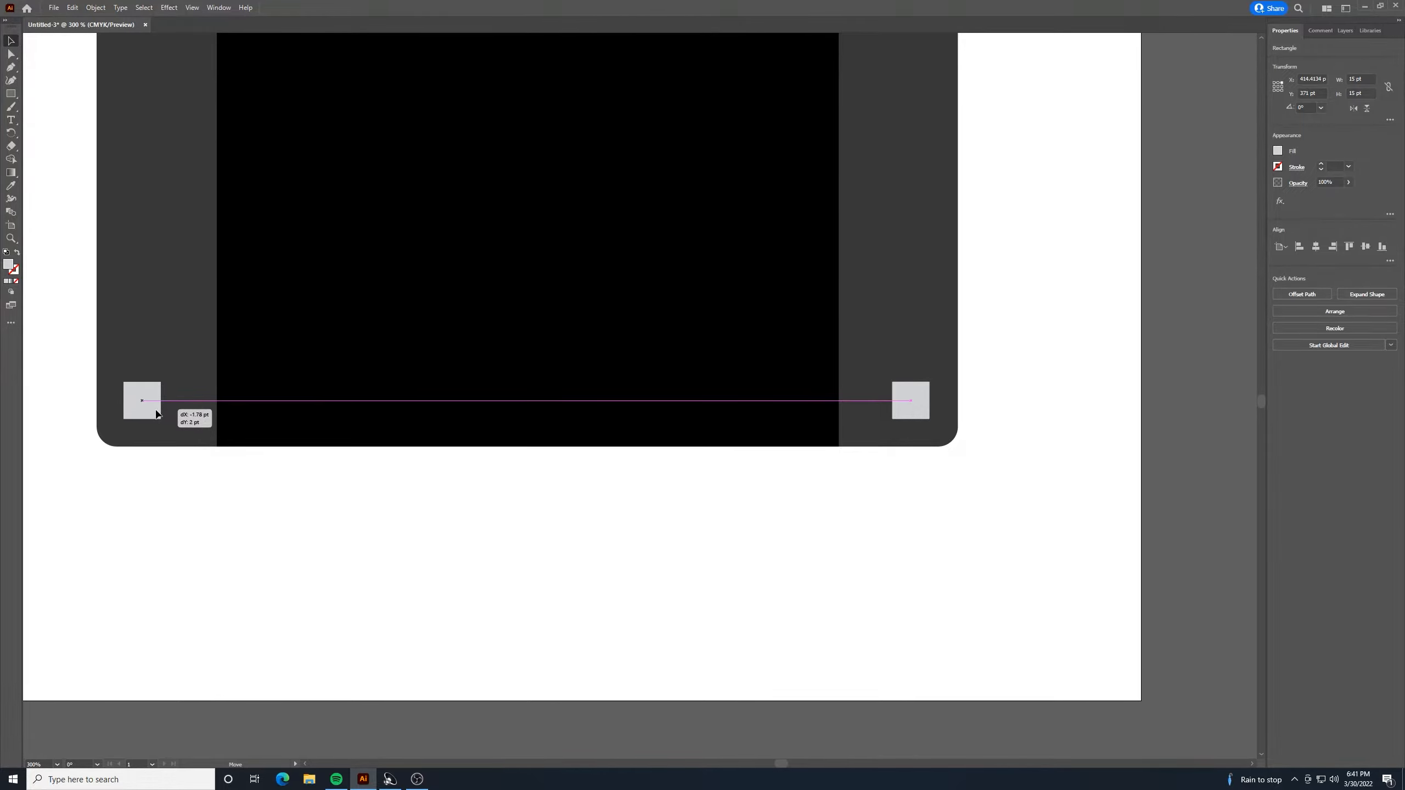
pyautogui.moveTo(157, 413); pyautogui.dragTo(157, 414)
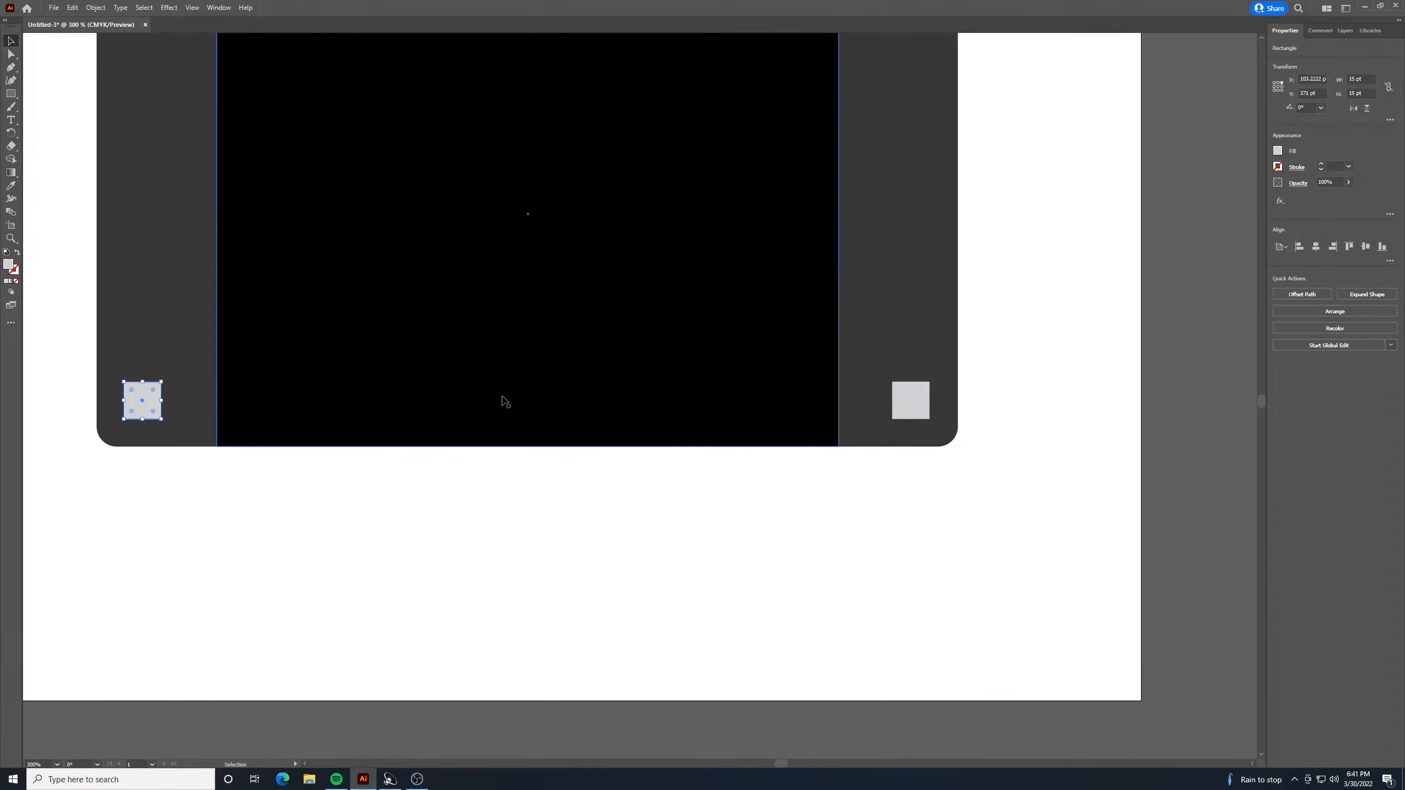
# Subtract the lower-left square from the dark gray body to cut a square hole.
pyautogui.hotkey('ctrl', '-')
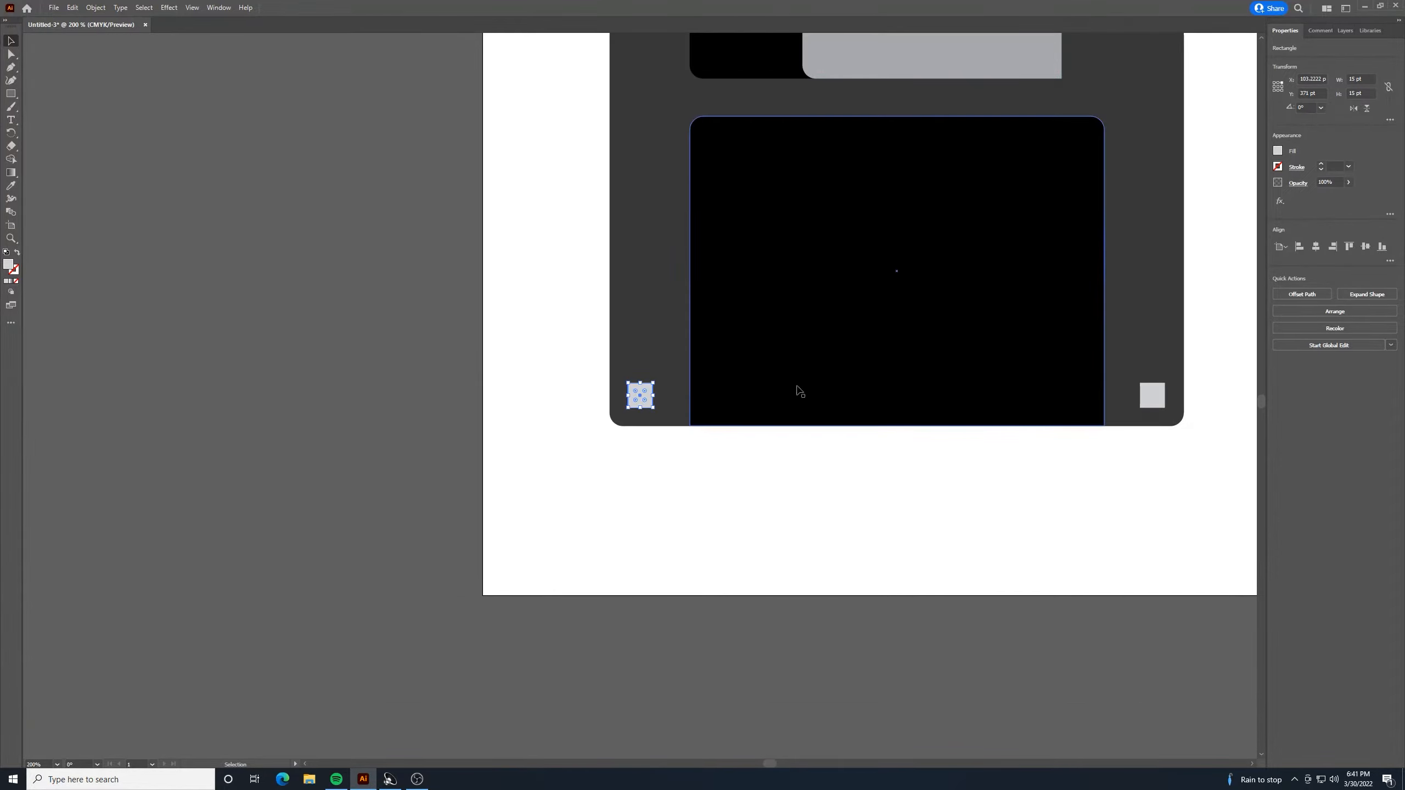
pyautogui.scroll(3, 864, 498)
pyautogui.moveTo(834, 618); pyautogui.dragTo(611, 609)
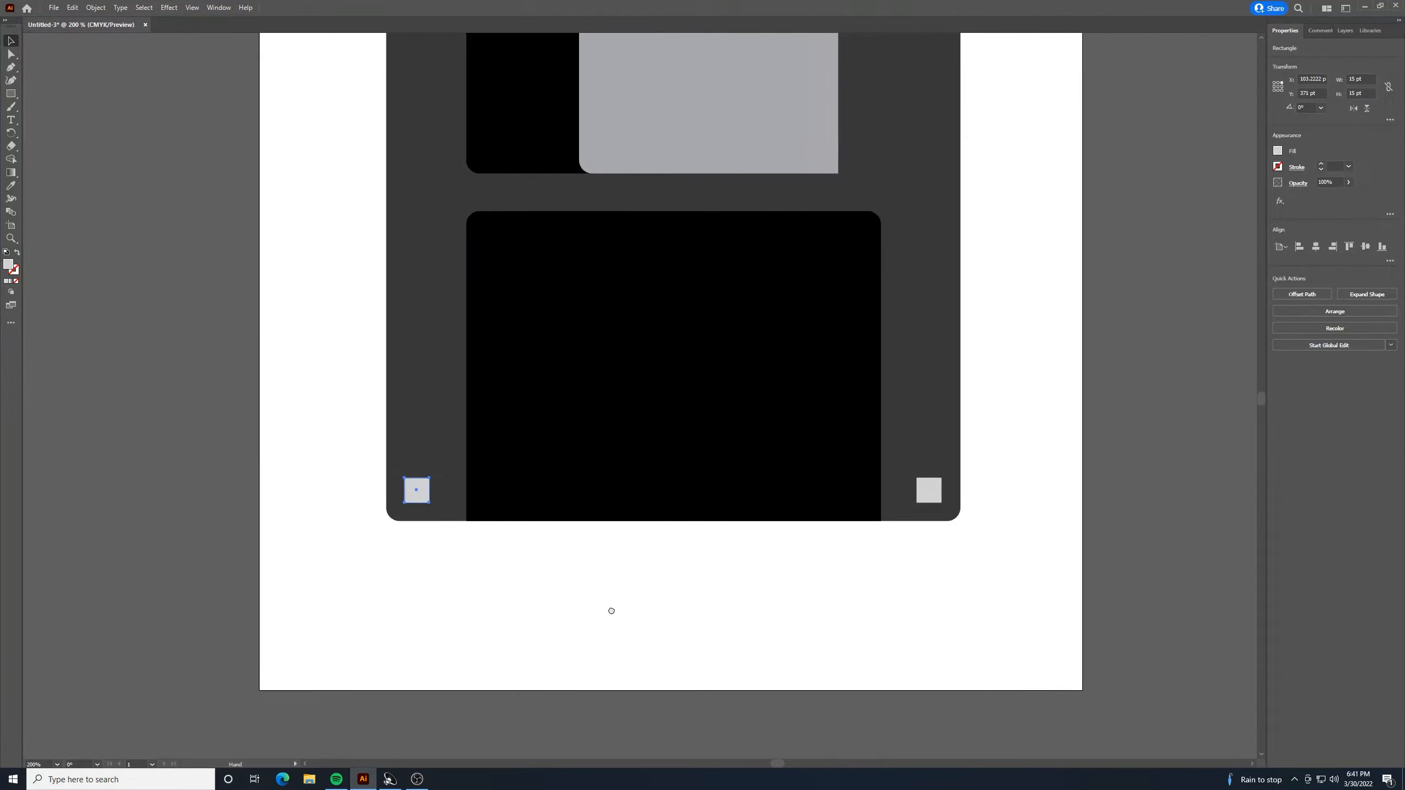
pyautogui.keyDown('shift'); pyautogui.click(441, 385); pyautogui.keyUp('shift')
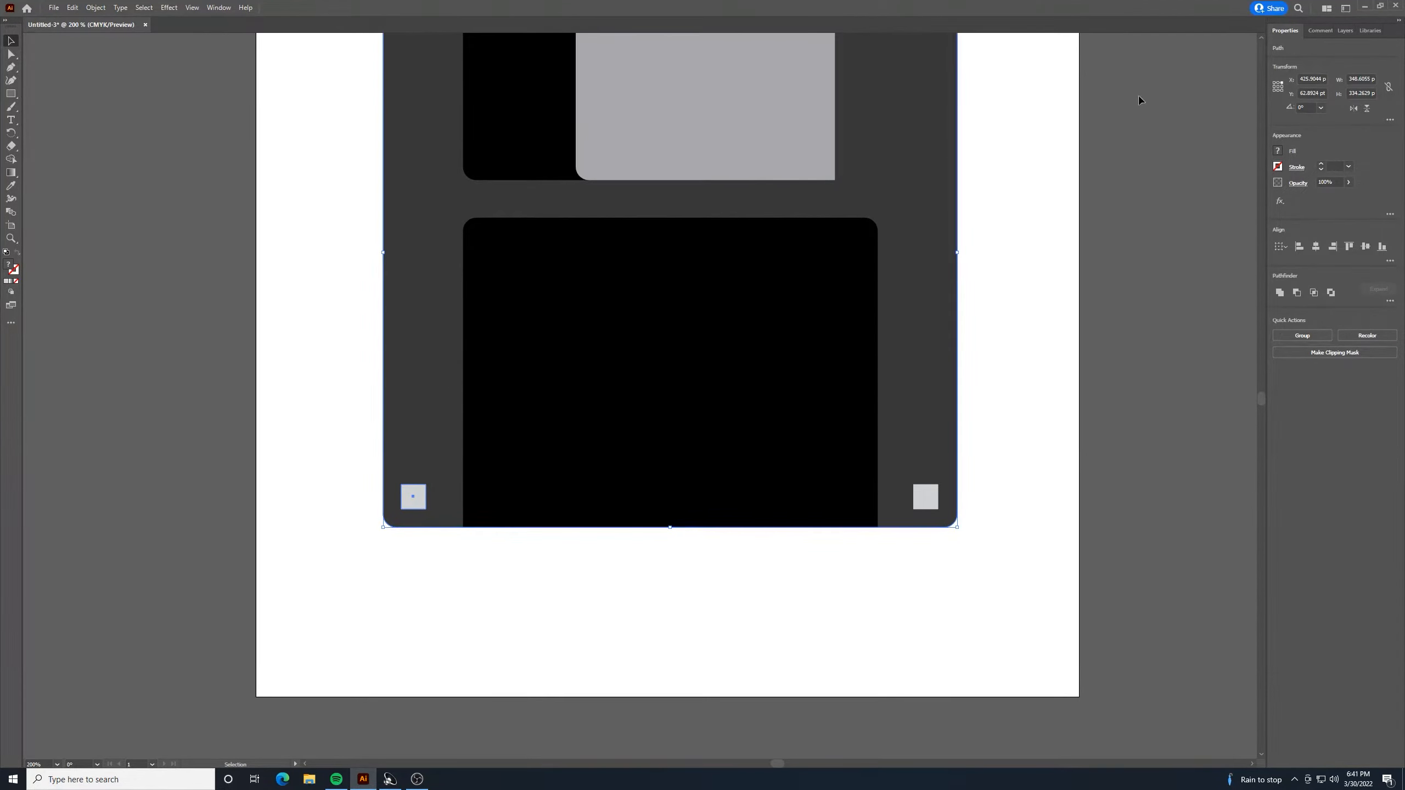
pyautogui.click(1296, 293)
pyautogui.click(814, 609)
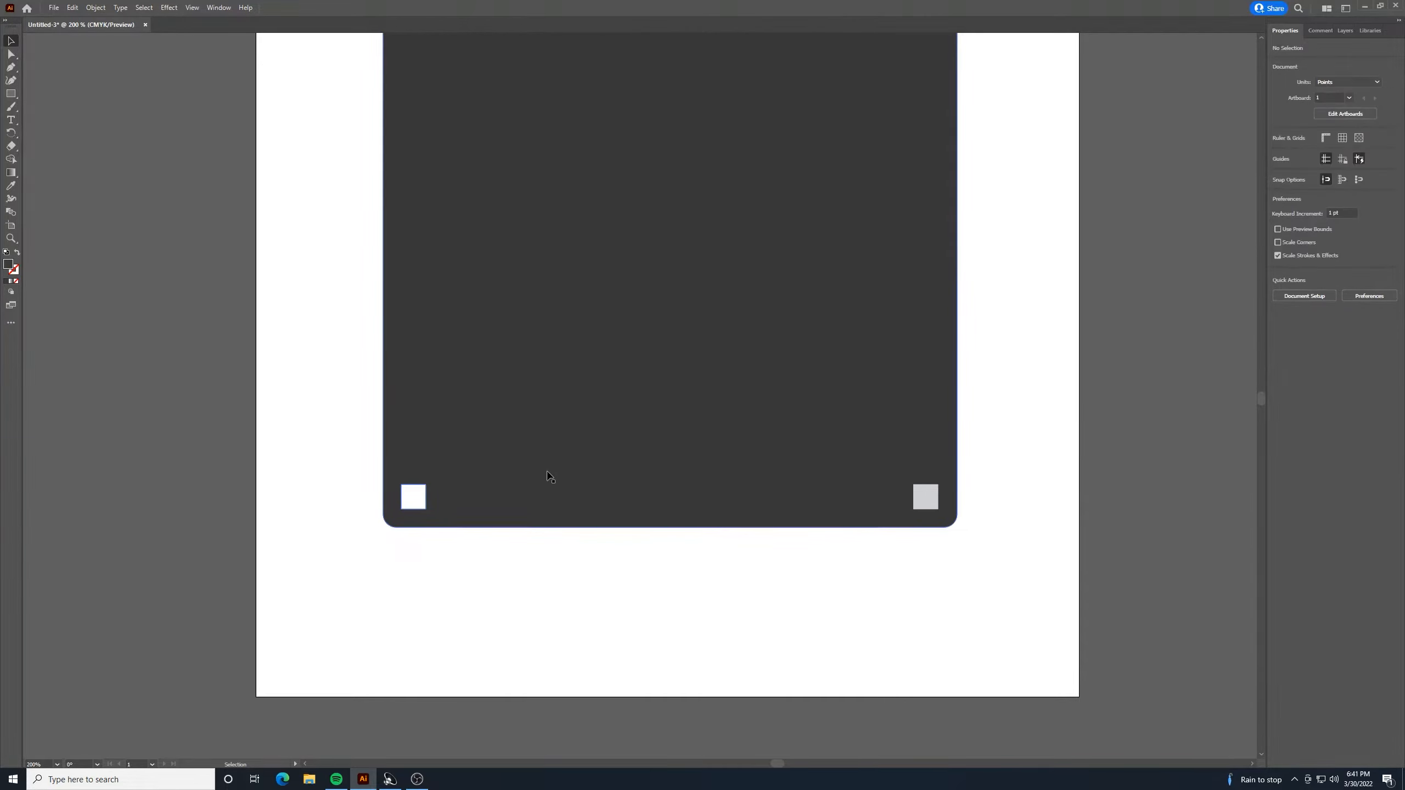
# Send the dark gray body with the square hole to the back, behind all the panels.
pyautogui.rightClick(582, 441)
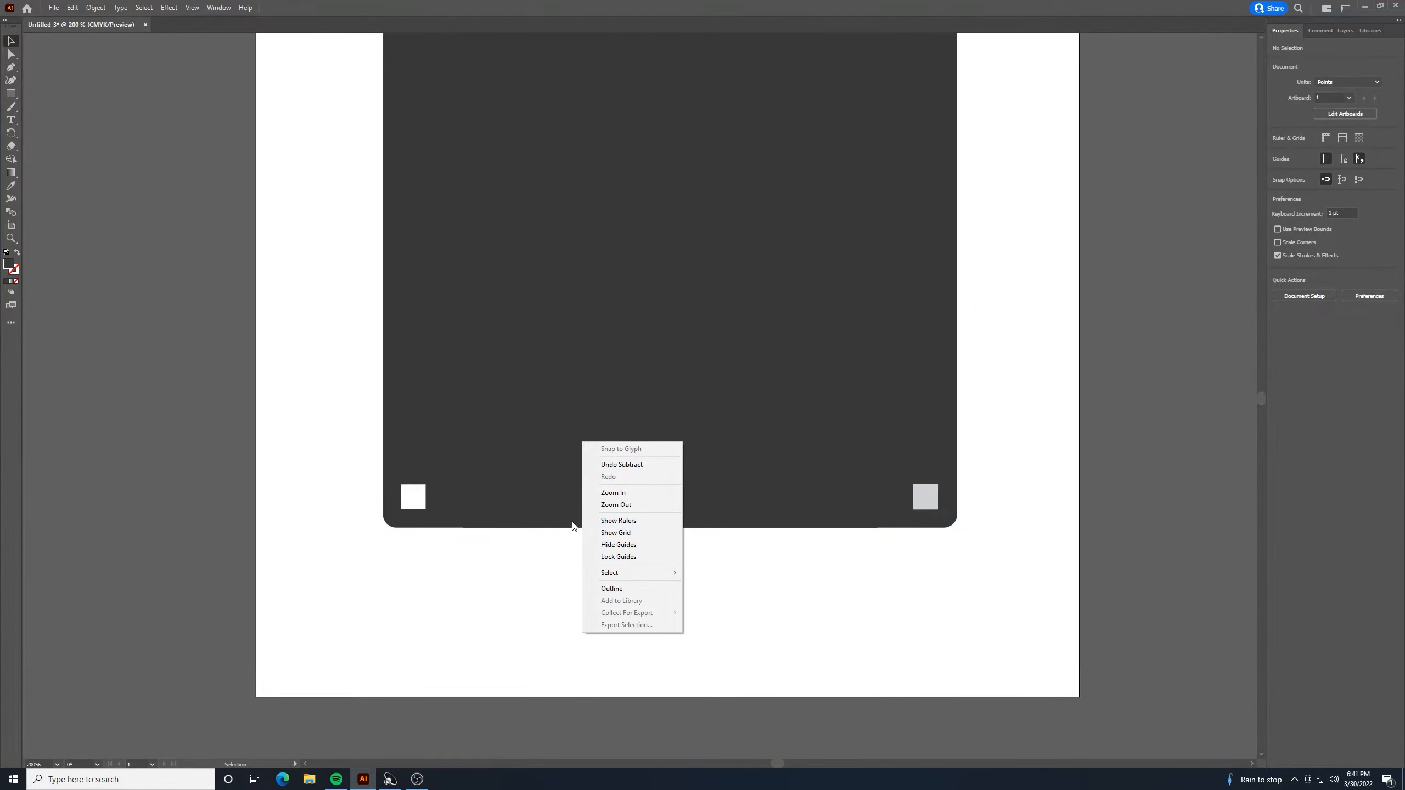
pyautogui.click(520, 604)
pyautogui.rightClick(503, 509)
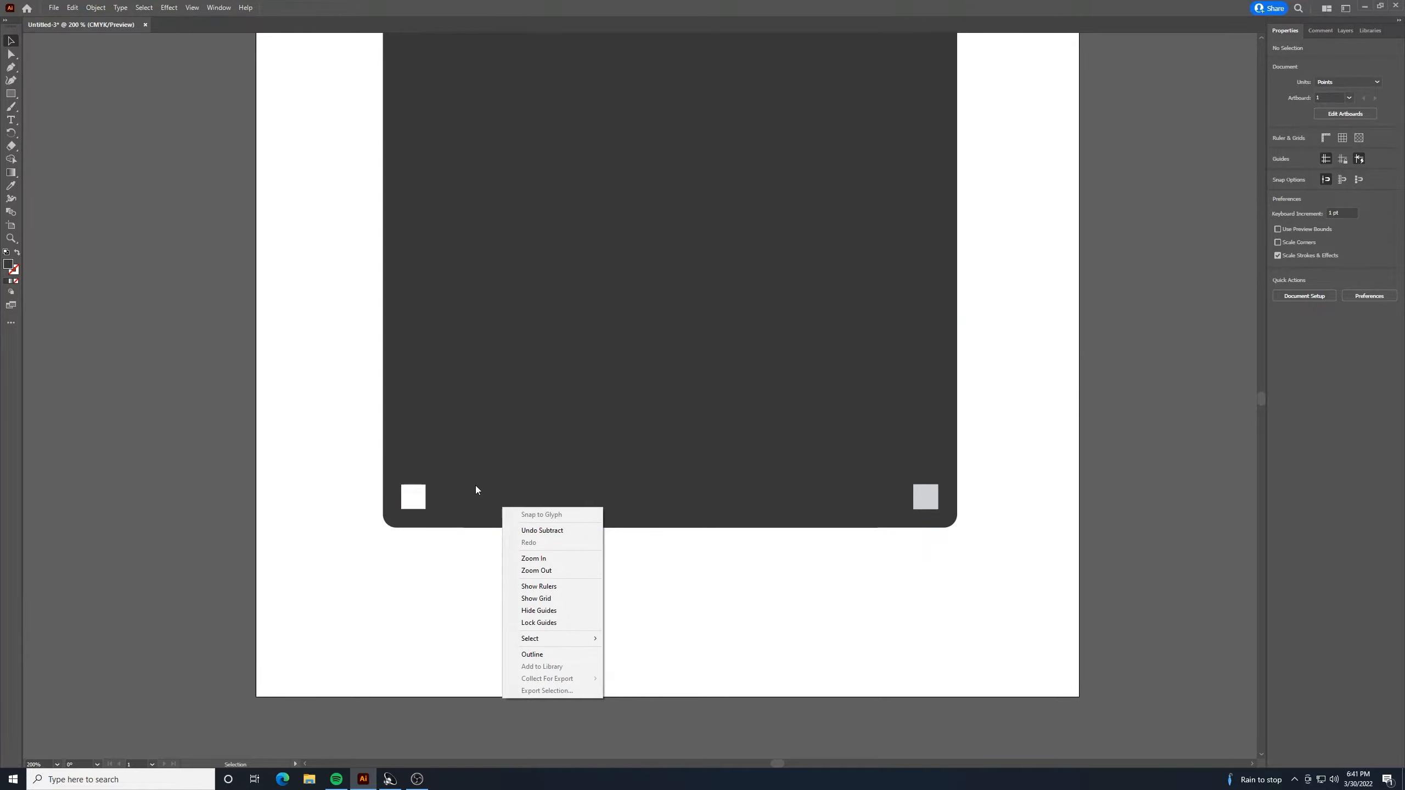
pyautogui.click(488, 491)
pyautogui.rightClick(484, 482)
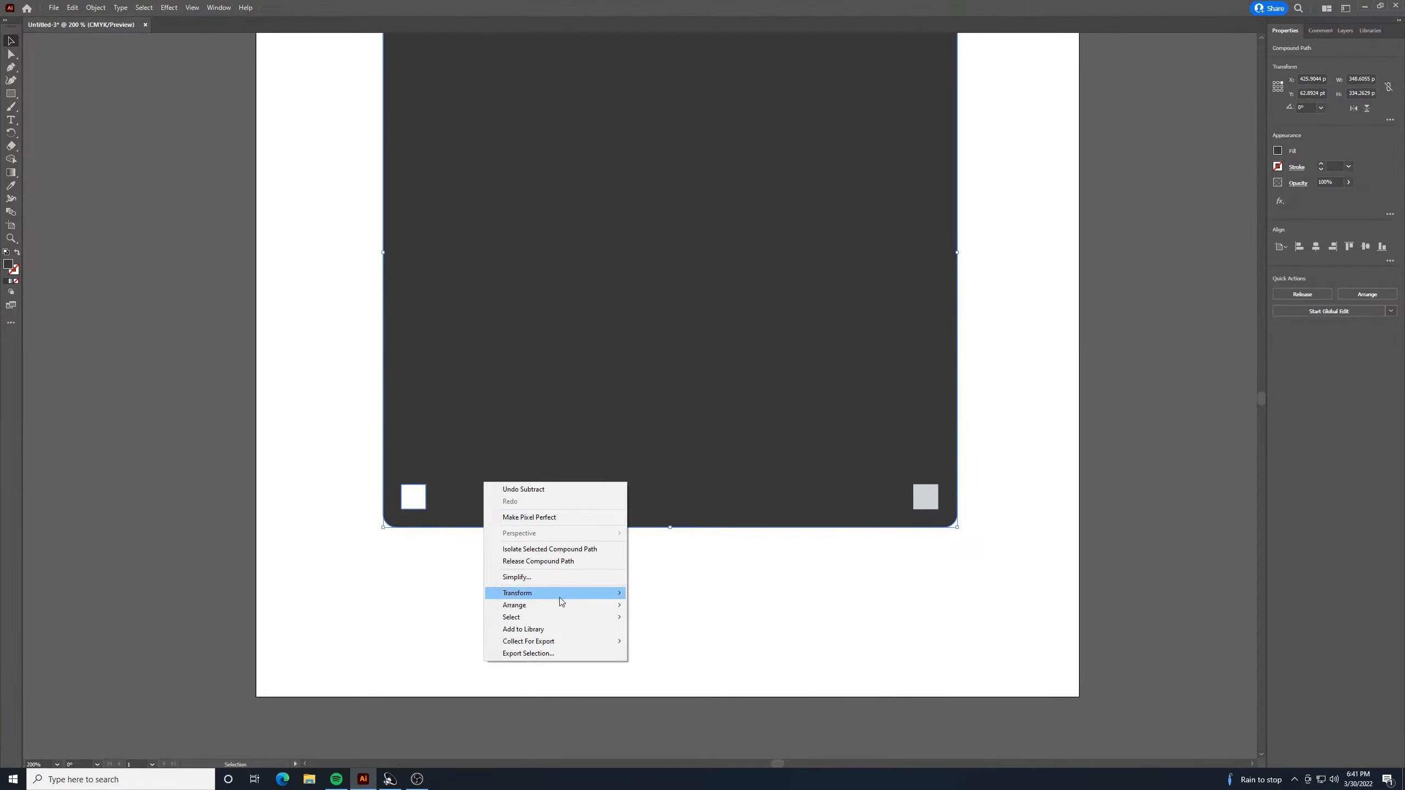
pyautogui.moveTo(553, 605)
pyautogui.click(691, 641)
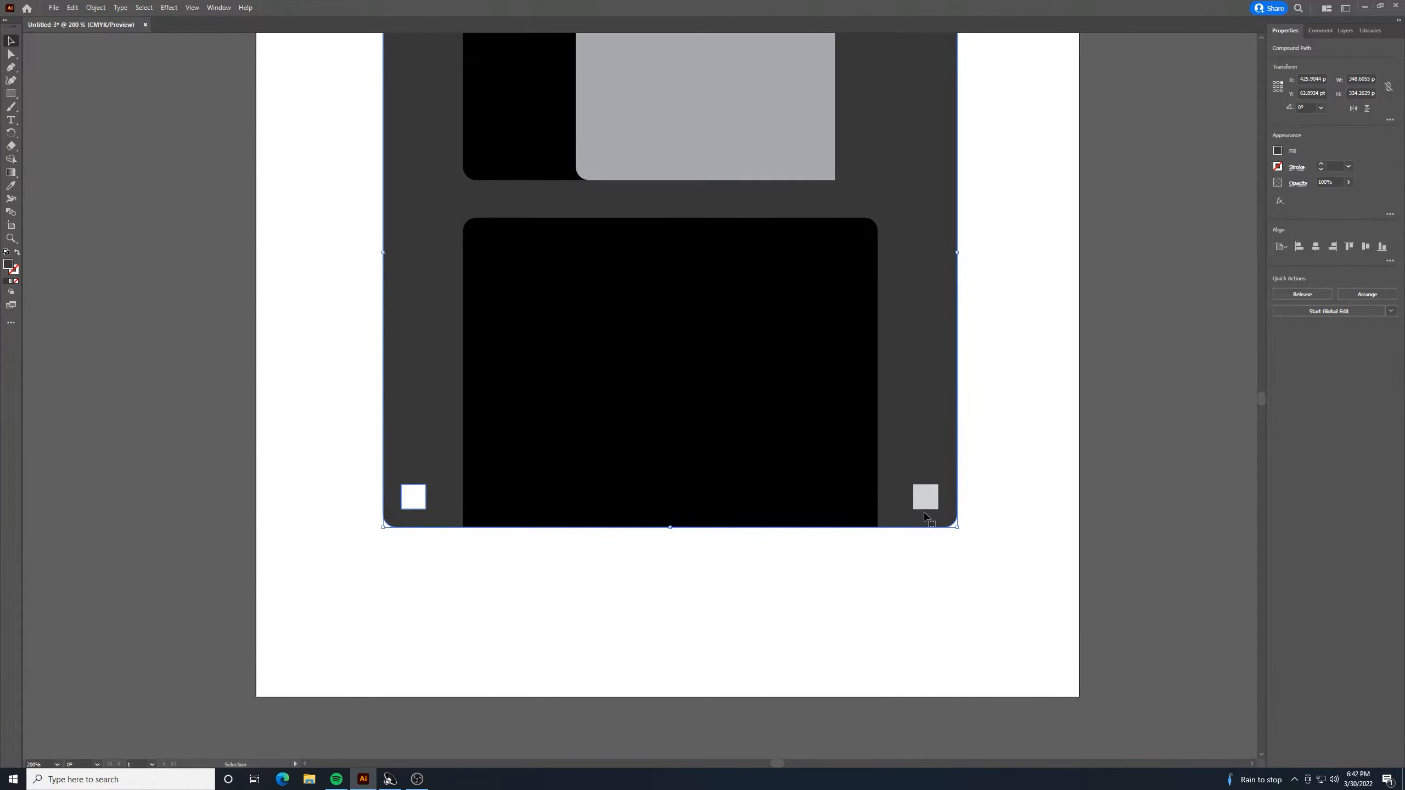
# Subtract the lower-right square from the dark gray body to cut a second square hole.
pyautogui.click(1060, 503)
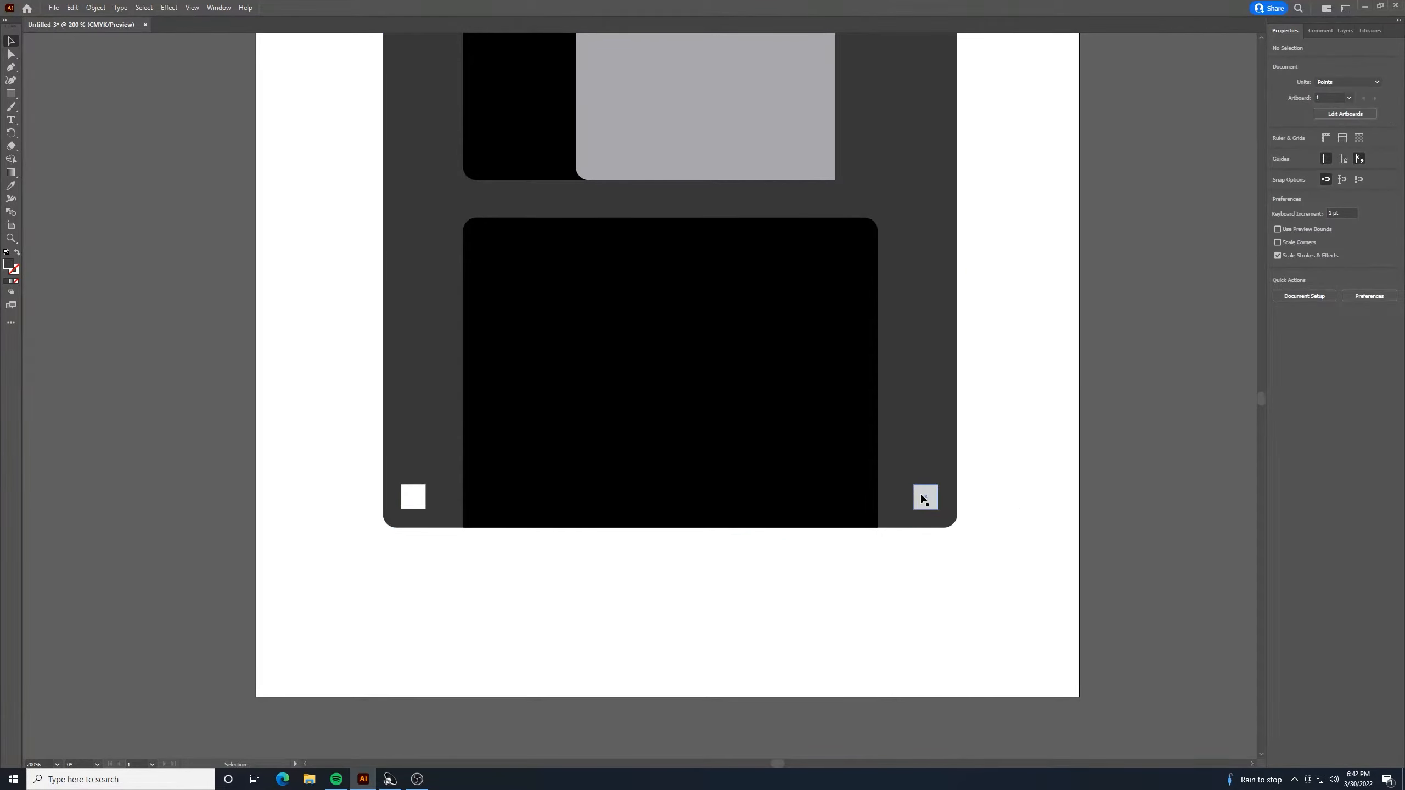
pyautogui.click(923, 494)
pyautogui.keyDown('shift'); pyautogui.click(954, 452); pyautogui.keyUp('shift')
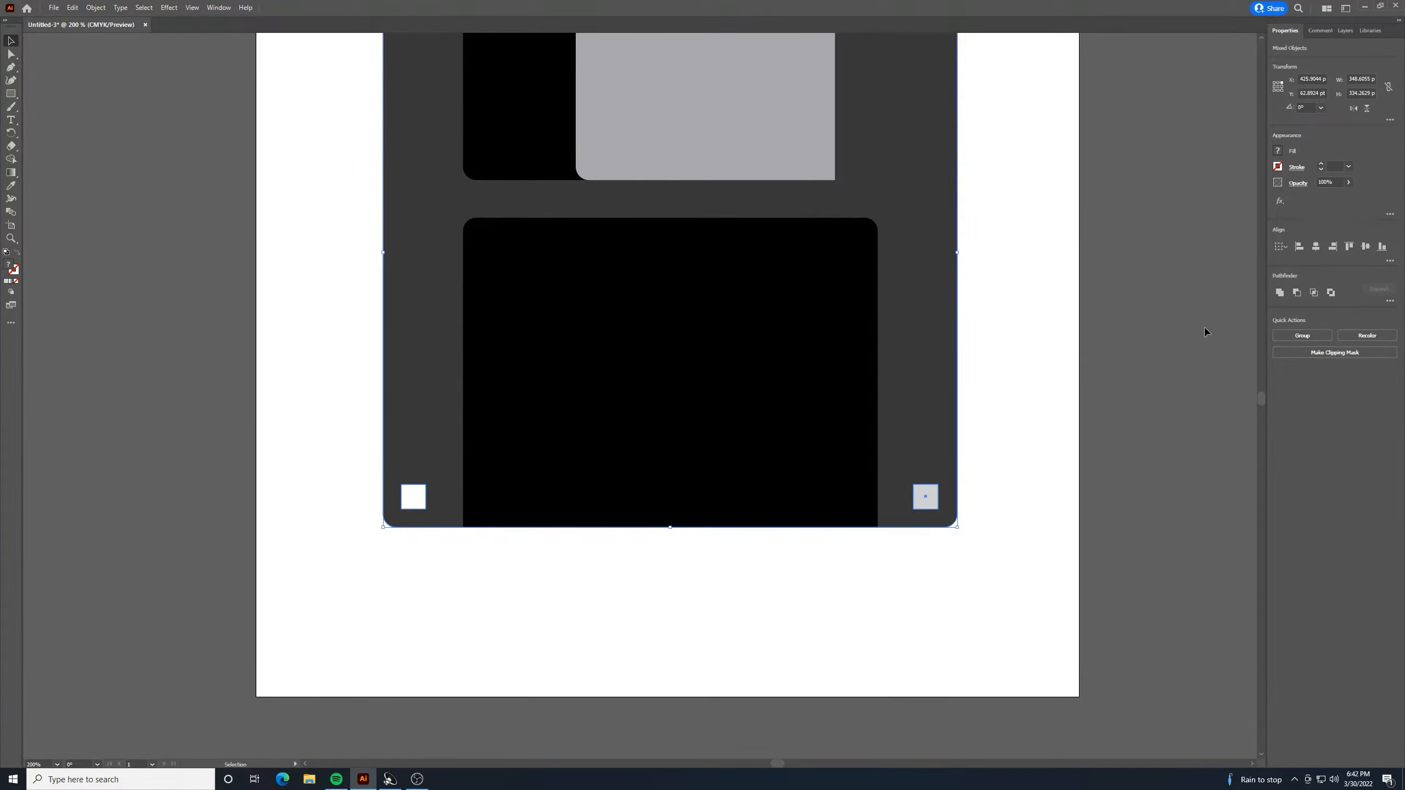
pyautogui.click(1297, 291)
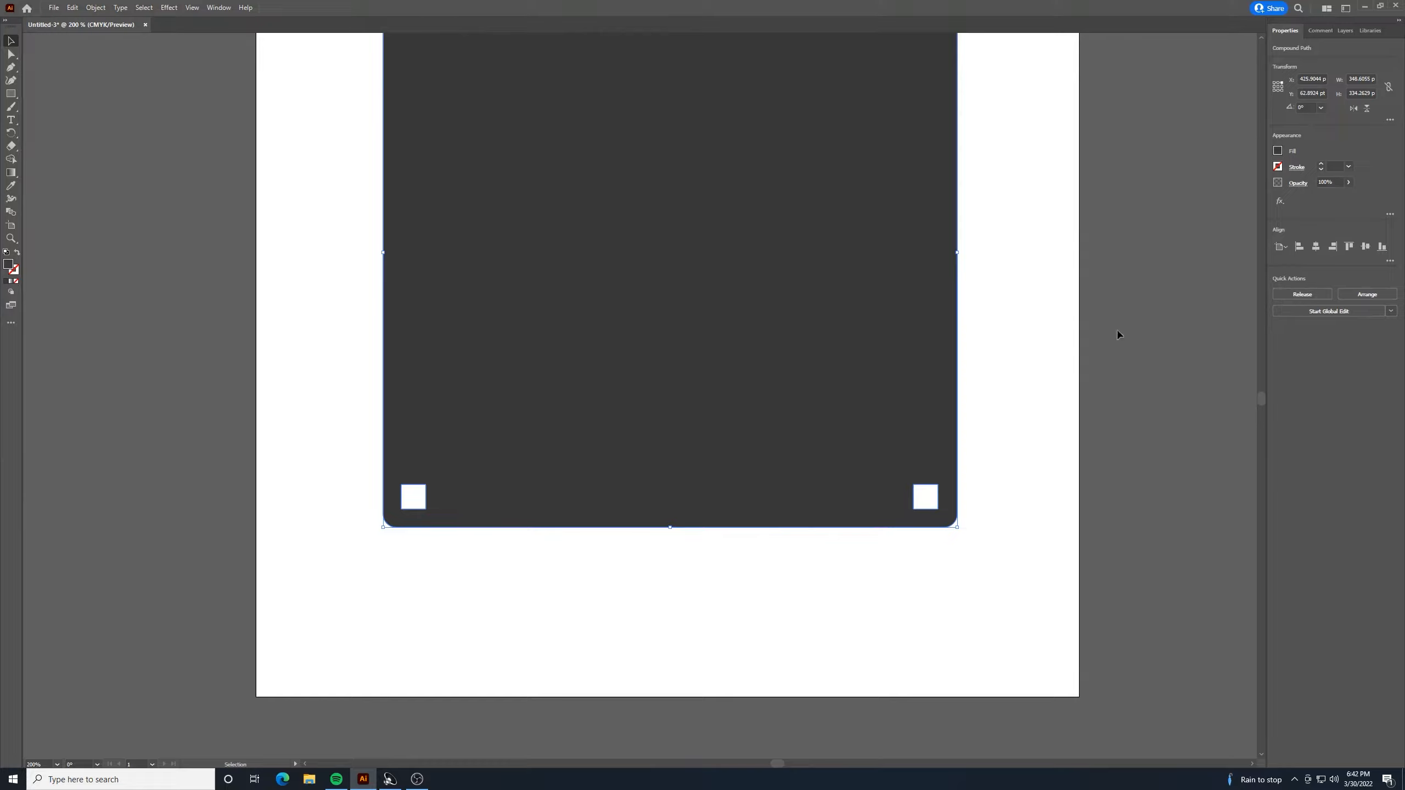
# Send the dark gray body with both square holes to the back, behind the black panels and metal plate.
pyautogui.click(1044, 382)
pyautogui.rightClick(883, 386)
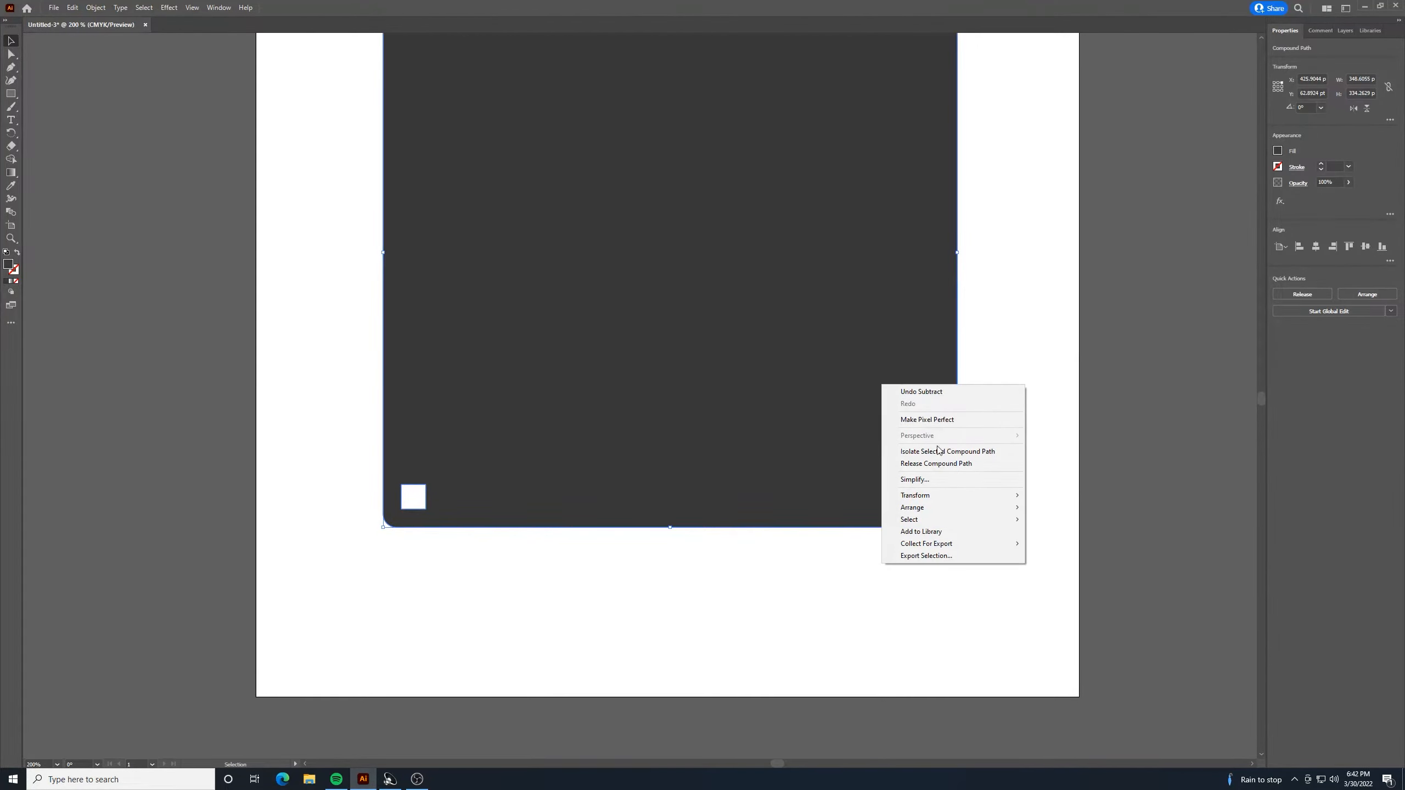
pyautogui.moveTo(990, 509)
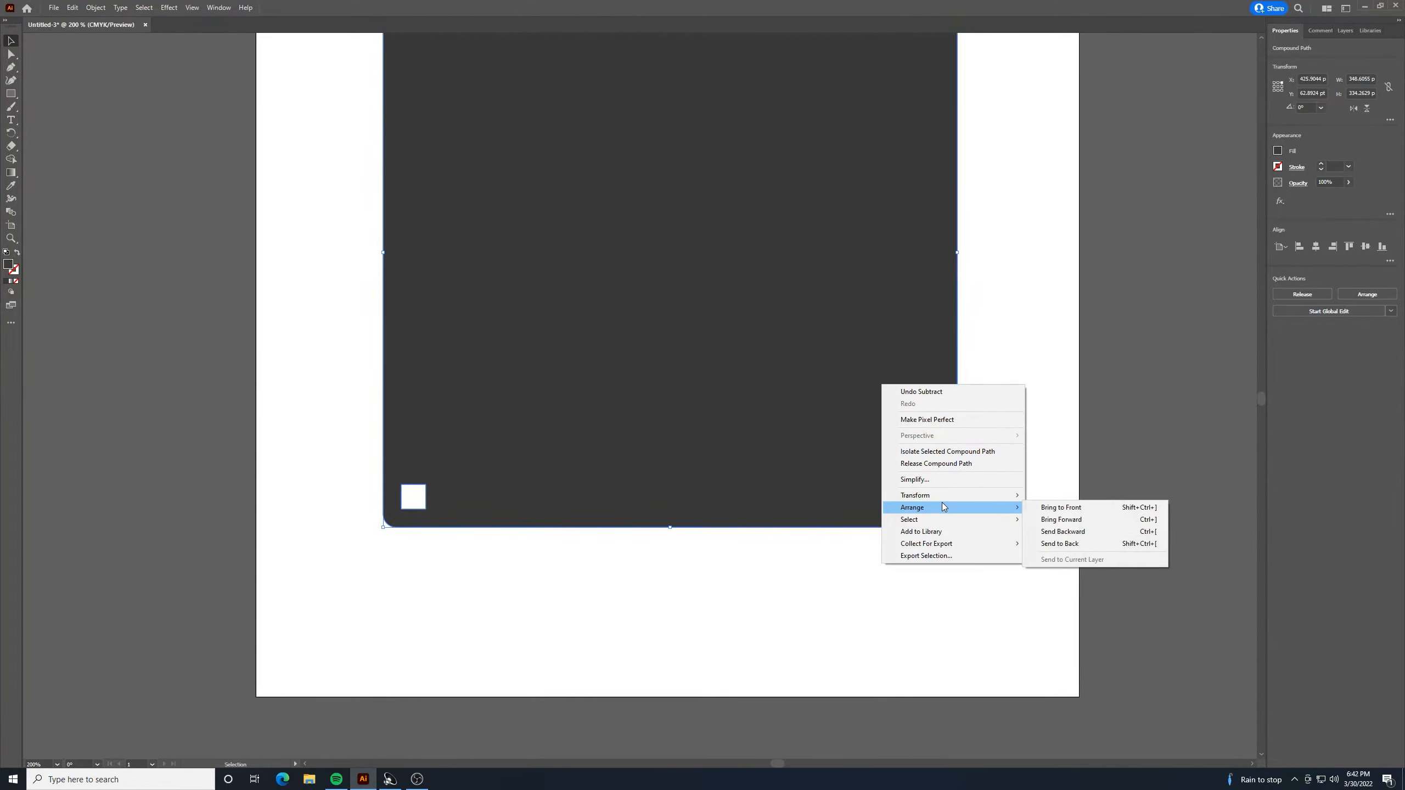
pyautogui.click(1068, 543)
pyautogui.scroll(4, 1024, 321)
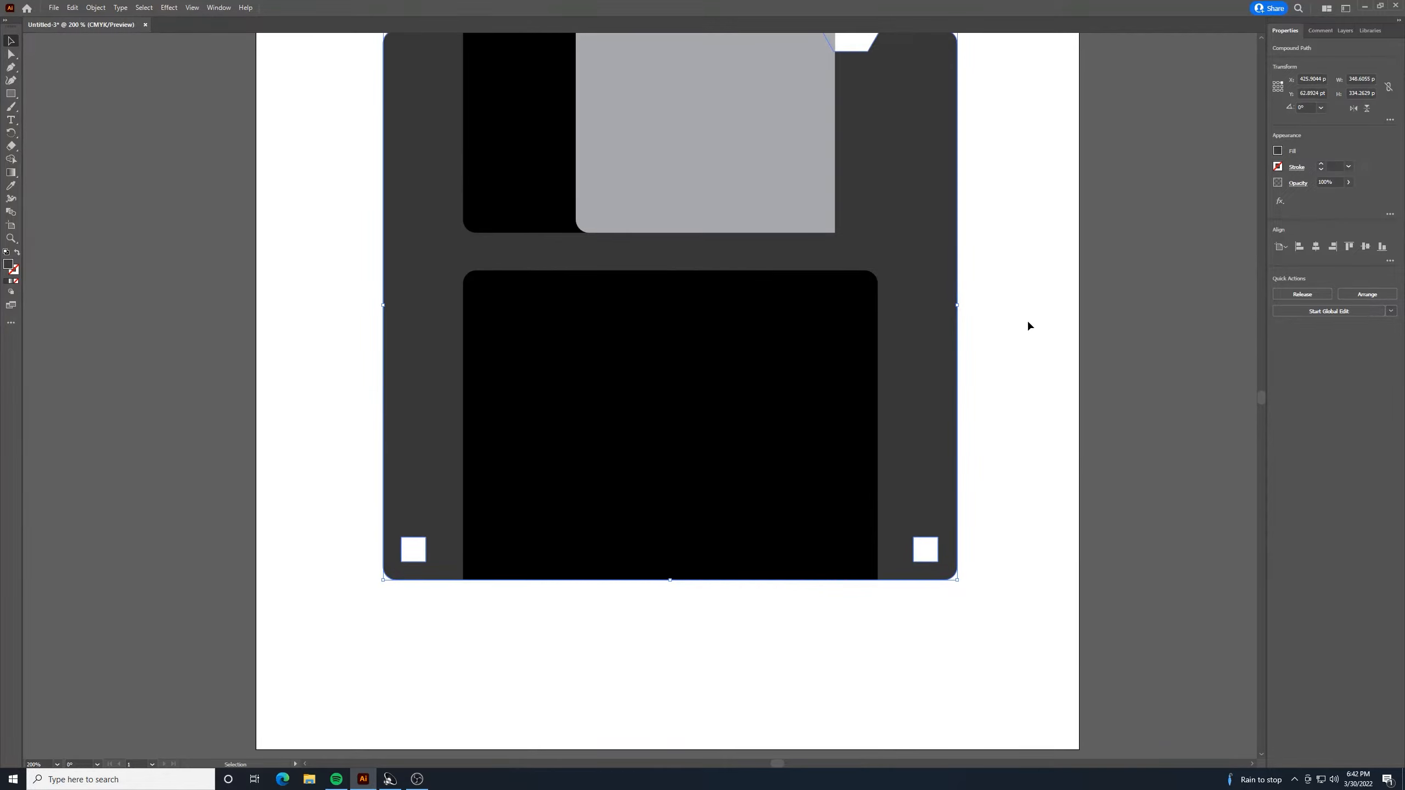
# Draw an upright rectangle about 13 by 29 pt on the blank area beside the body's upper-left corner and fill it black.
pyautogui.hotkey('ctrl', '-')
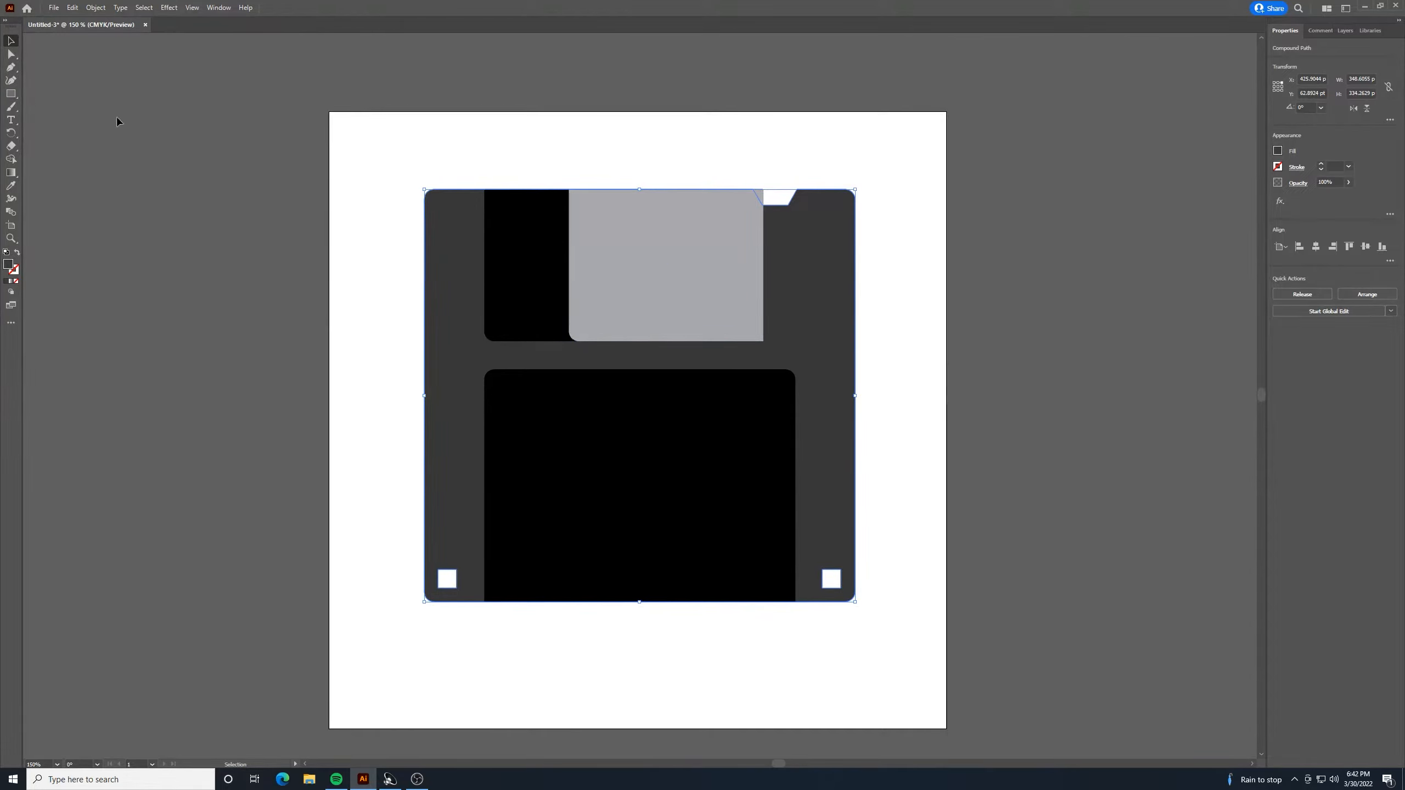
pyautogui.moveTo(11, 94); pyautogui.dragTo(46, 95)
pyautogui.moveTo(363, 197); pyautogui.dragTo(380, 234)
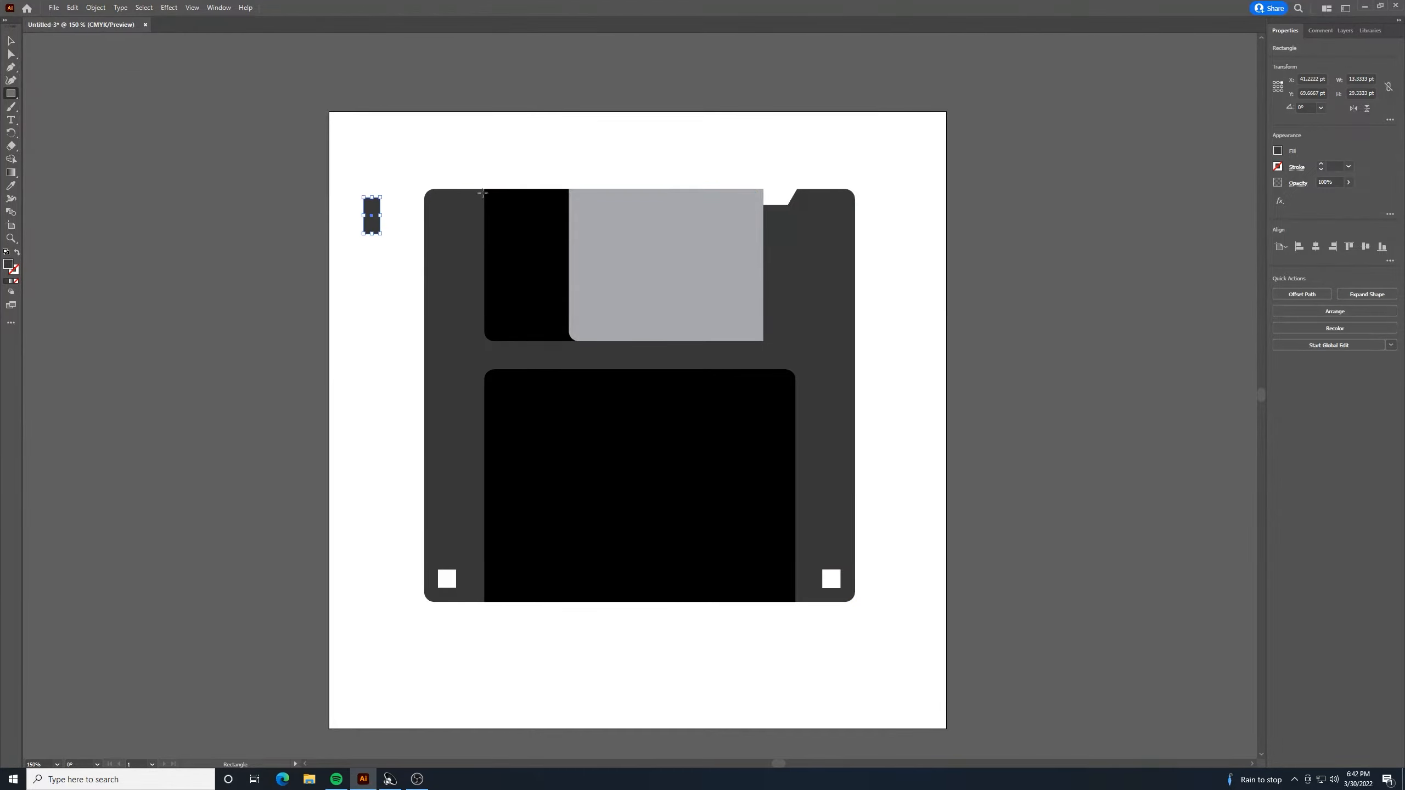
pyautogui.click(1278, 151)
pyautogui.click(1181, 191)
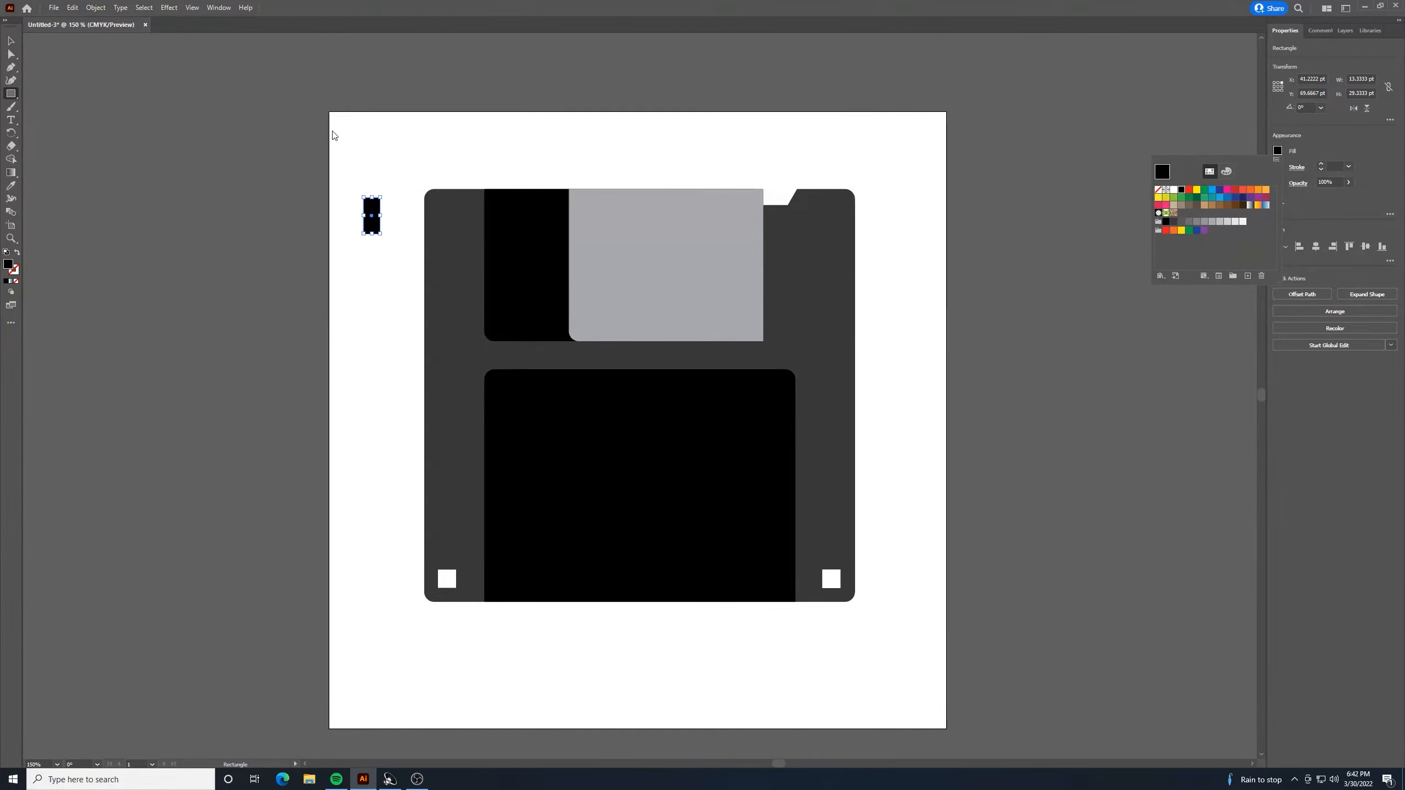
pyautogui.click(367, 146)
# Draw a black hexagon about 23 pt wide with the Polygon tool above the small black rectangle.
pyautogui.click(13, 97)
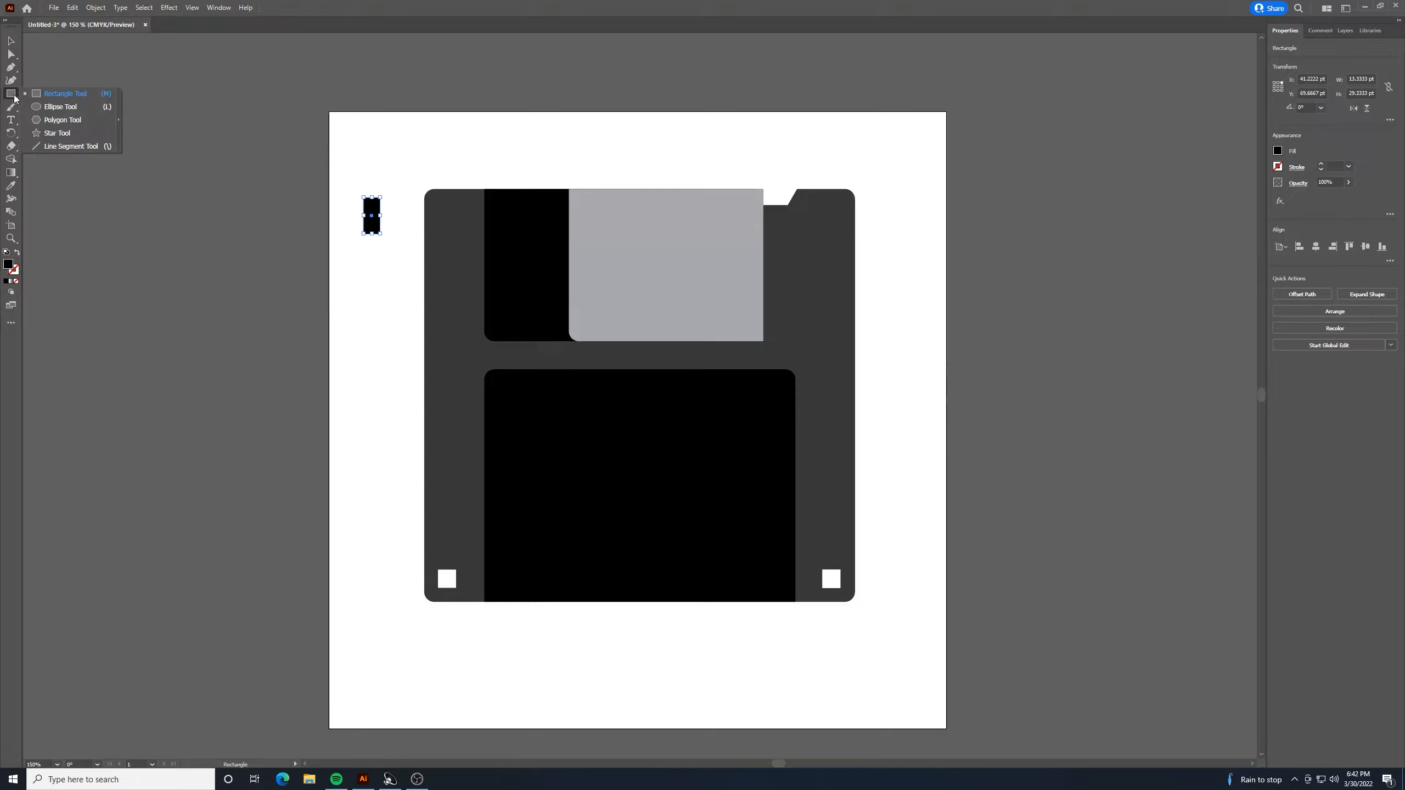
pyautogui.click(55, 133)
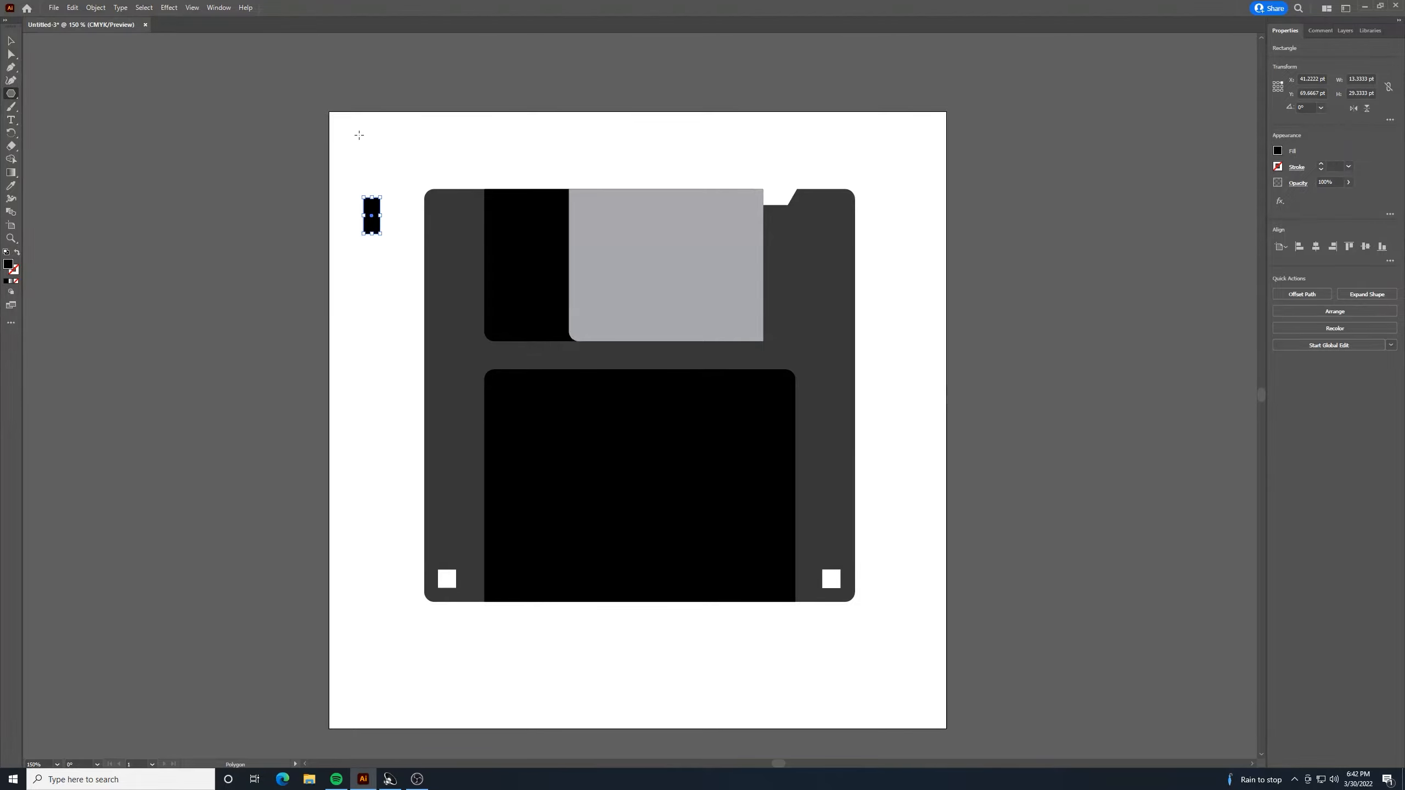
pyautogui.moveTo(359, 135)
pyautogui.mouseDown()
pyautogui.moveTo(389, 143)
pyautogui.moveTo(361, 119)
pyautogui.mouseUp()
# Reduce the hexagon to a three-sided polygon and turn it so one corner points upward.
pyautogui.click(10, 54)
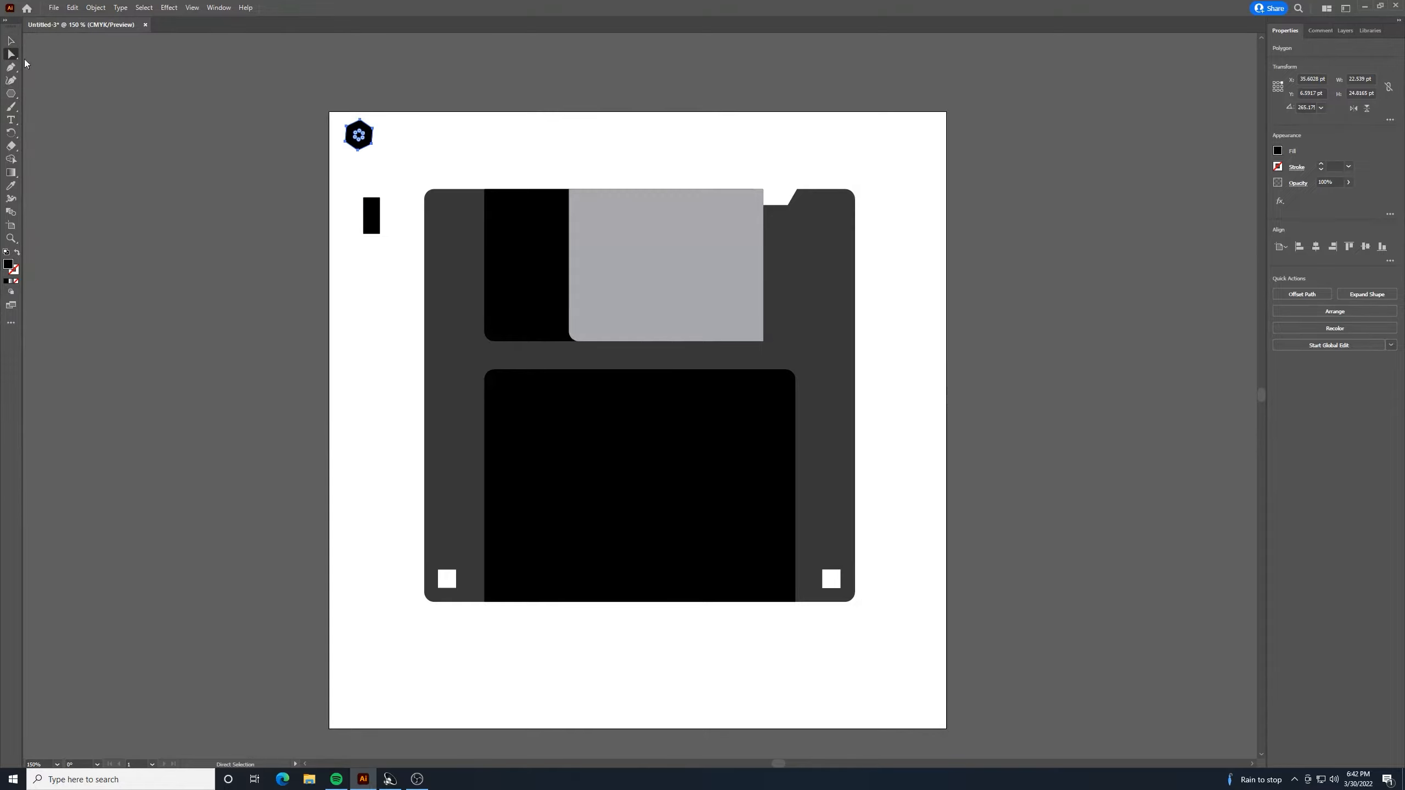
pyautogui.press('v')
pyautogui.hotkey('ctrl', '+')
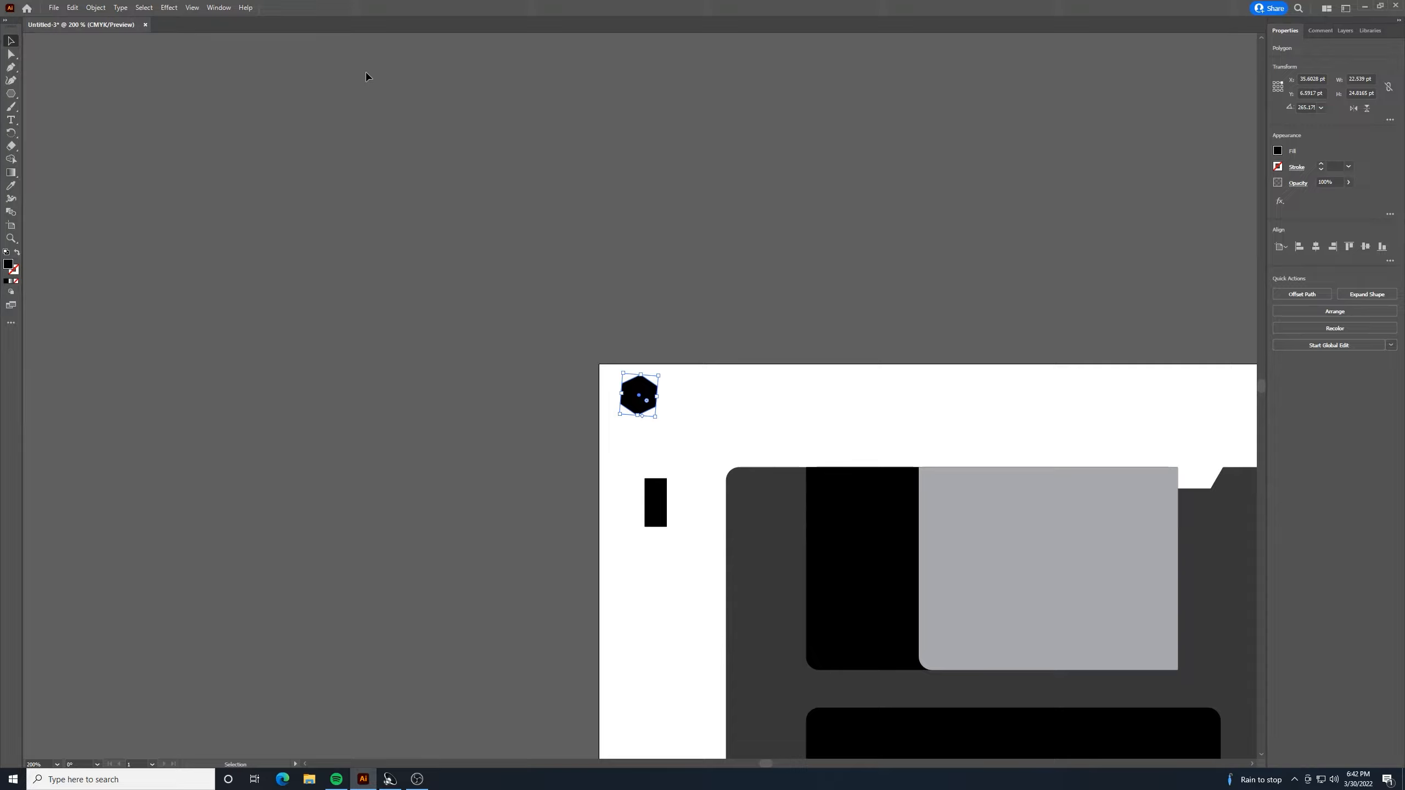
pyautogui.hotkey('ctrl', '+')
pyautogui.hotkey('ctrl', '+')
pyautogui.hotkey('ctrl', '+')
pyautogui.hotkey('ctrl', '+')
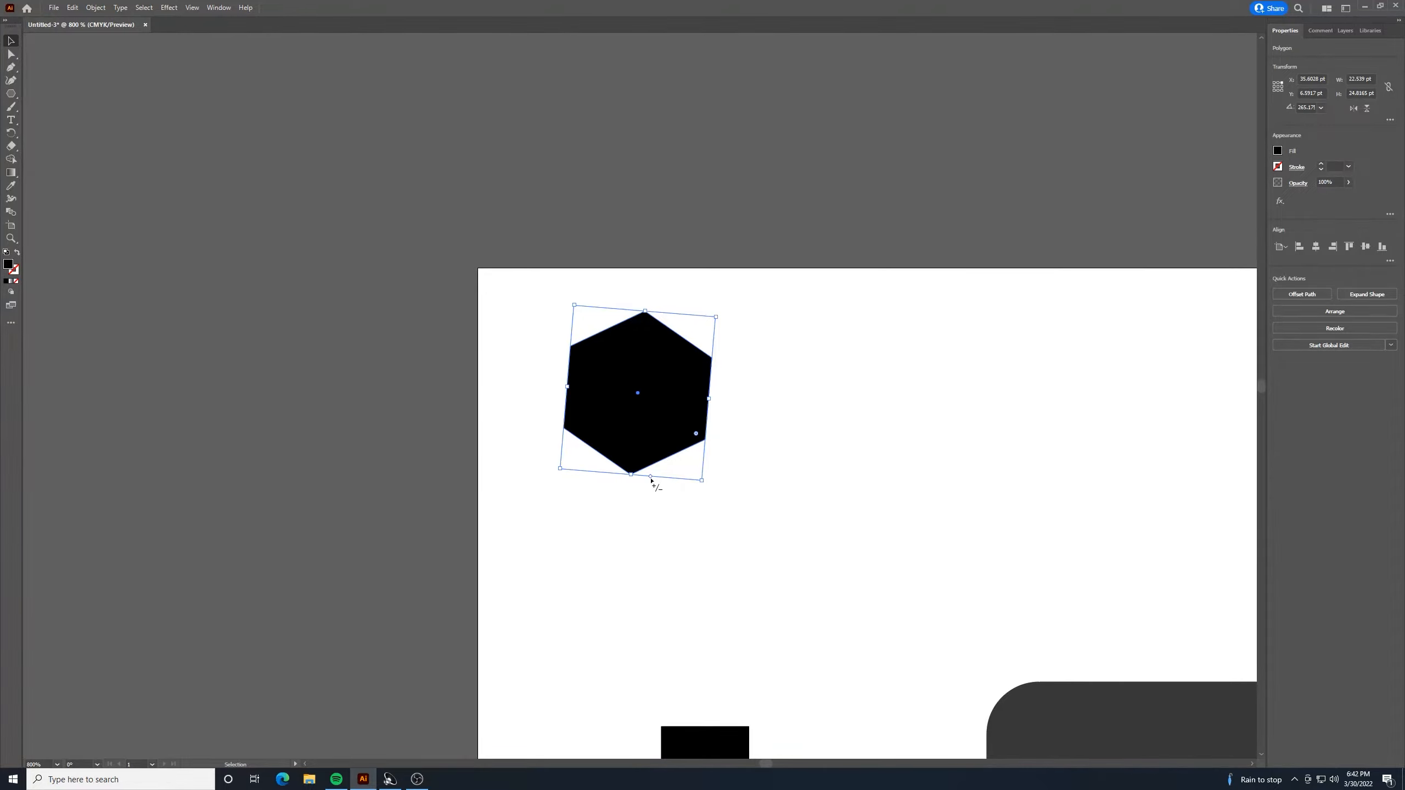
pyautogui.moveTo(651, 480); pyautogui.dragTo(690, 462)
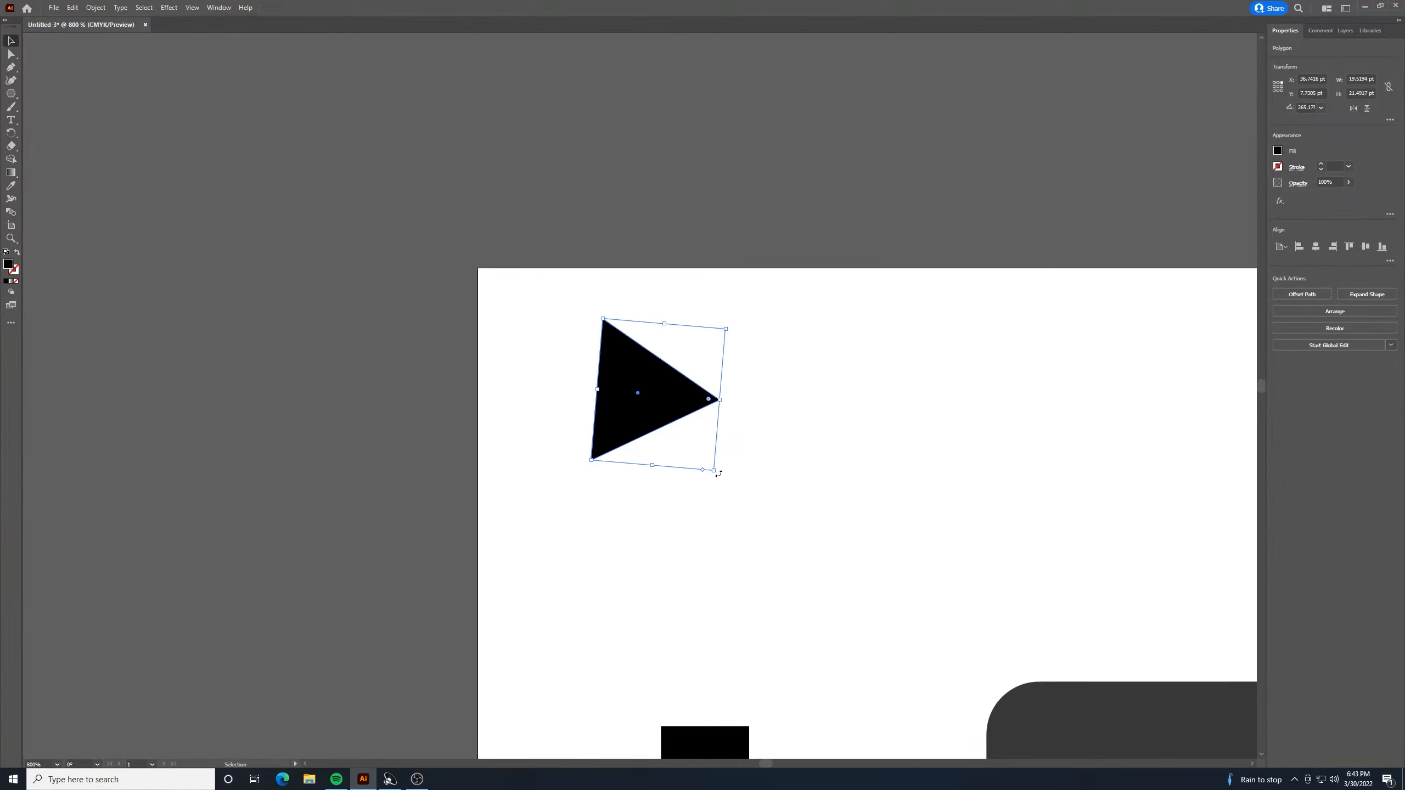
pyautogui.moveTo(717, 484); pyautogui.dragTo(686, 322)
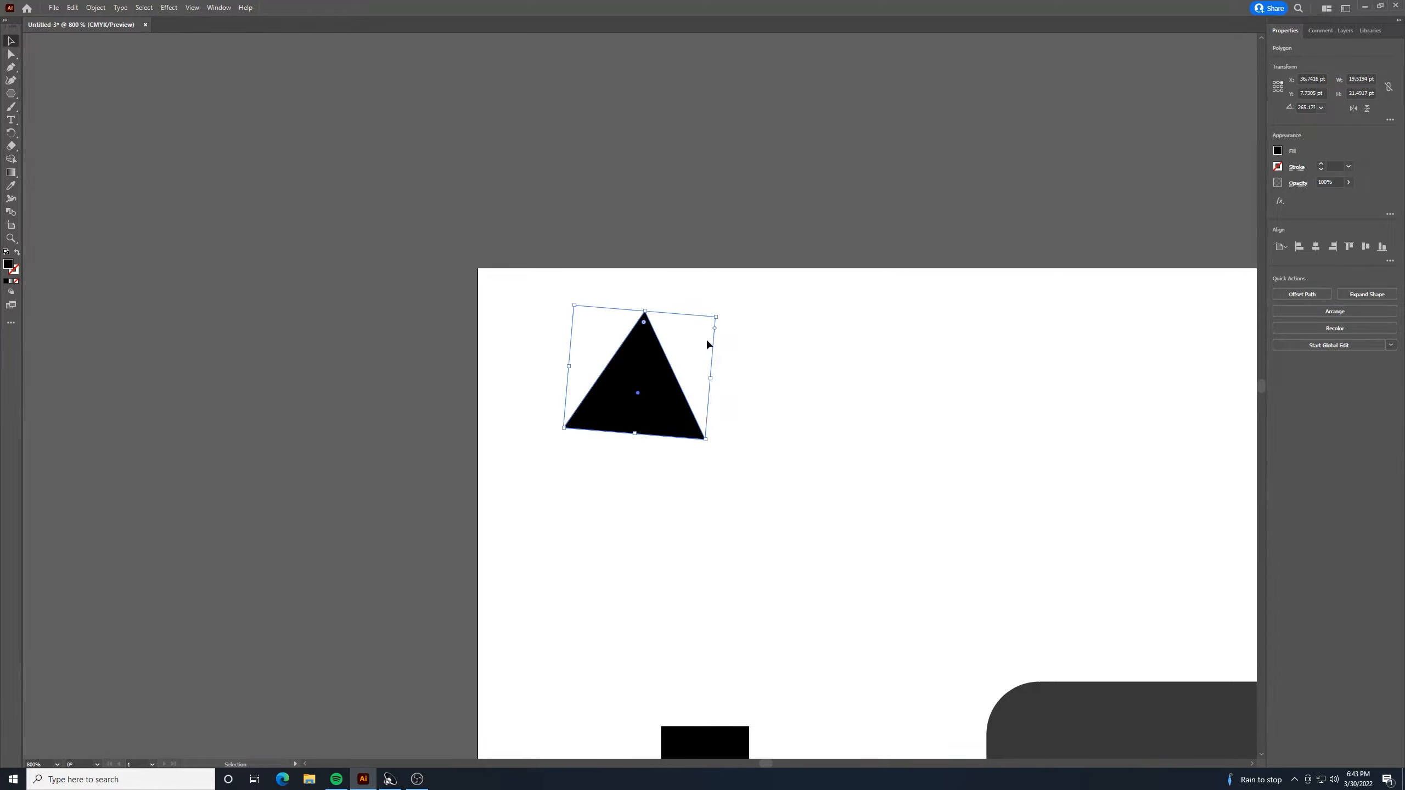
# Move the triangle just above the small black rectangle and rotate it until its base is horizontal.
pyautogui.scroll(-2, 806, 437)
pyautogui.moveTo(664, 254); pyautogui.dragTo(728, 534)
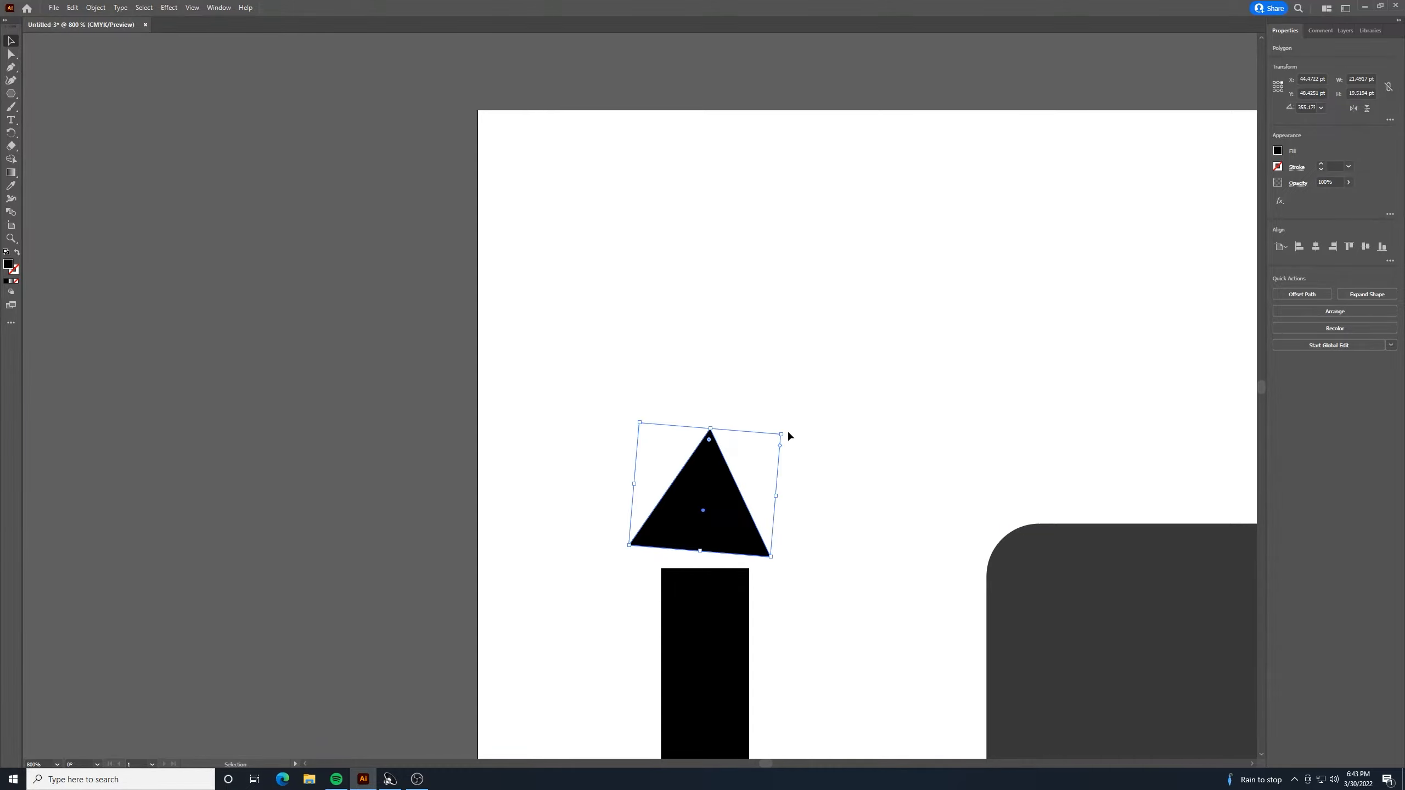
pyautogui.moveTo(787, 429)
pyautogui.mouseDown()
pyautogui.moveTo(786, 410)
pyautogui.moveTo(782, 420)
pyautogui.mouseUp()
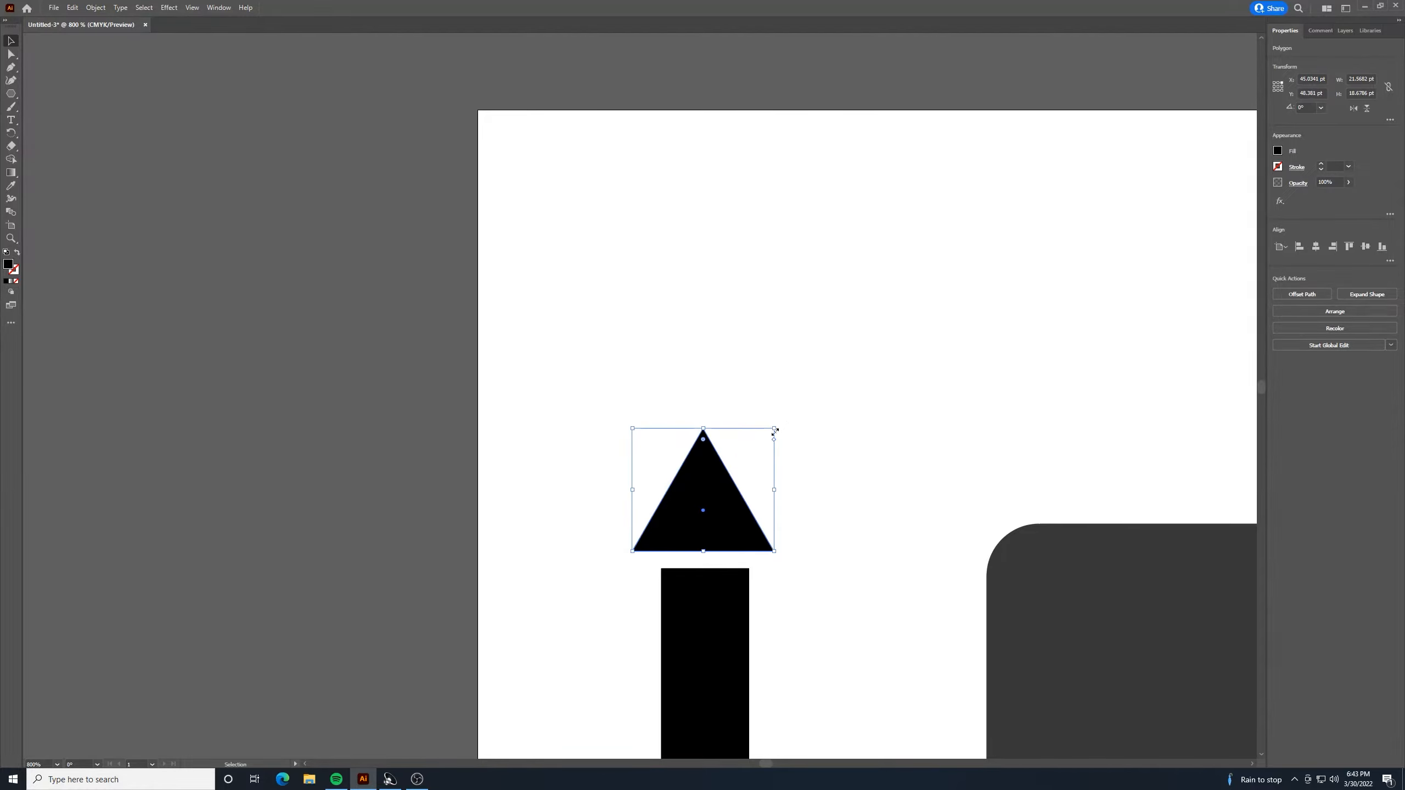
# Enlarge the triangle to about 27 pt wide and seat it centered on the rectangle's top edge as an arrowhead.
pyautogui.moveTo(775, 430); pyautogui.dragTo(831, 398)
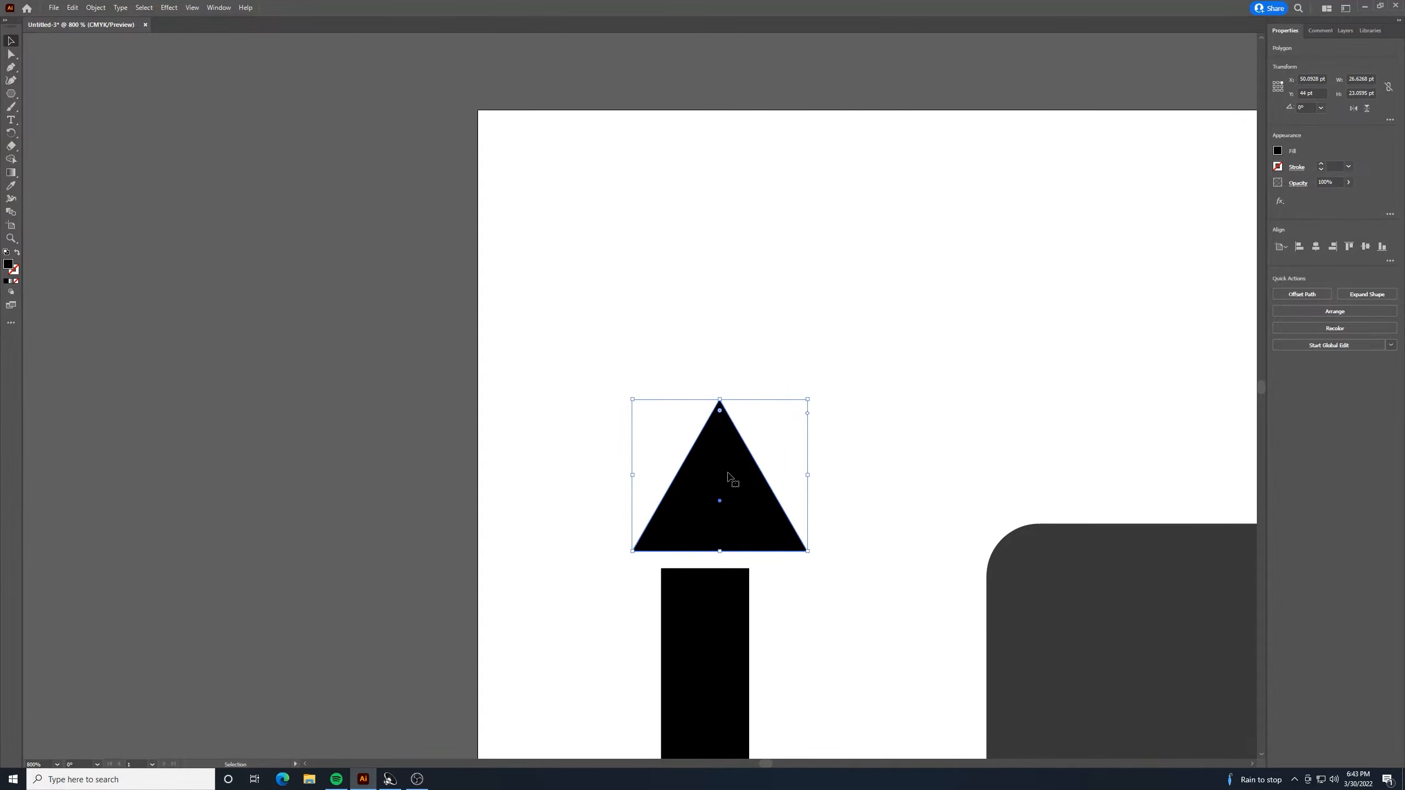
pyautogui.moveTo(728, 474); pyautogui.dragTo(714, 492)
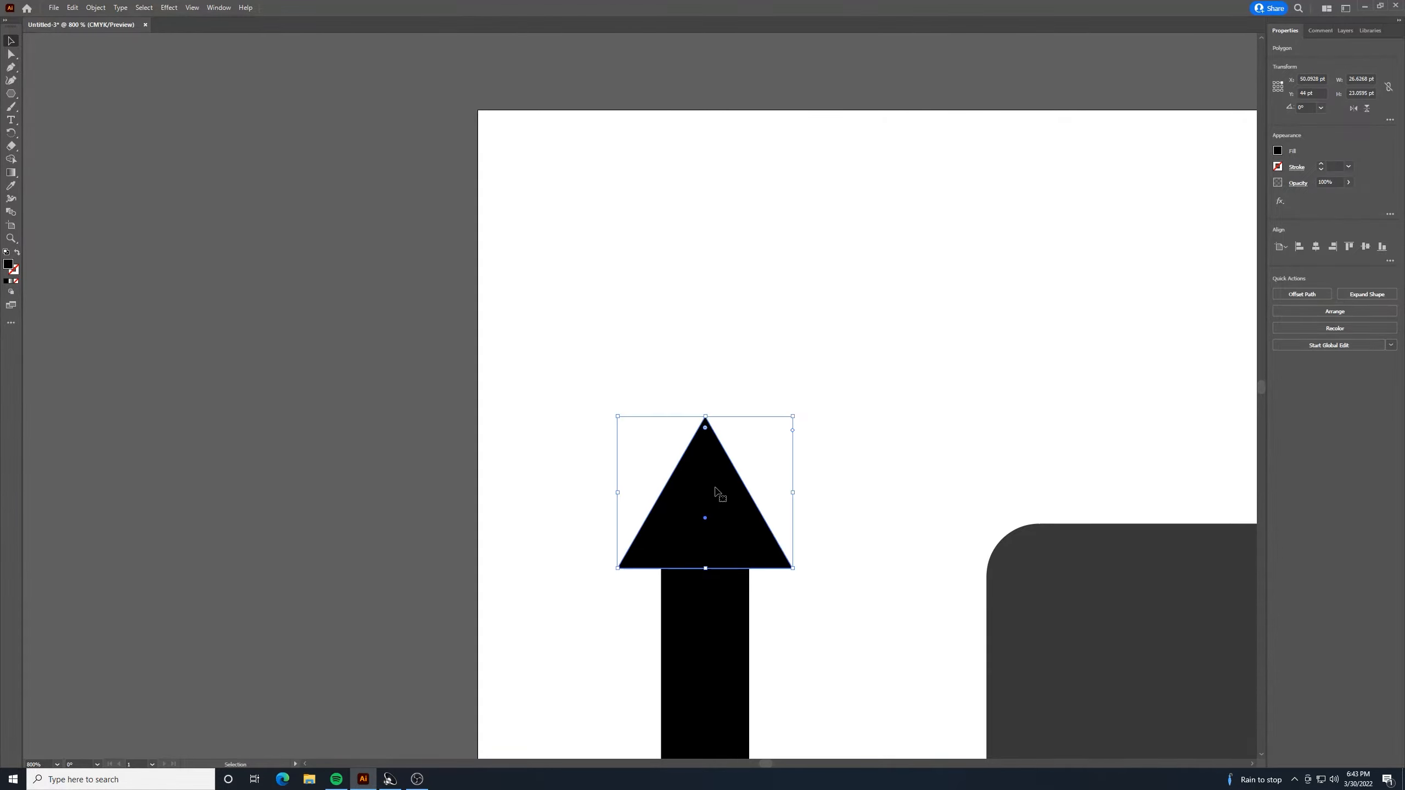
pyautogui.hotkey('ctrl', '-')
pyautogui.click(757, 447)
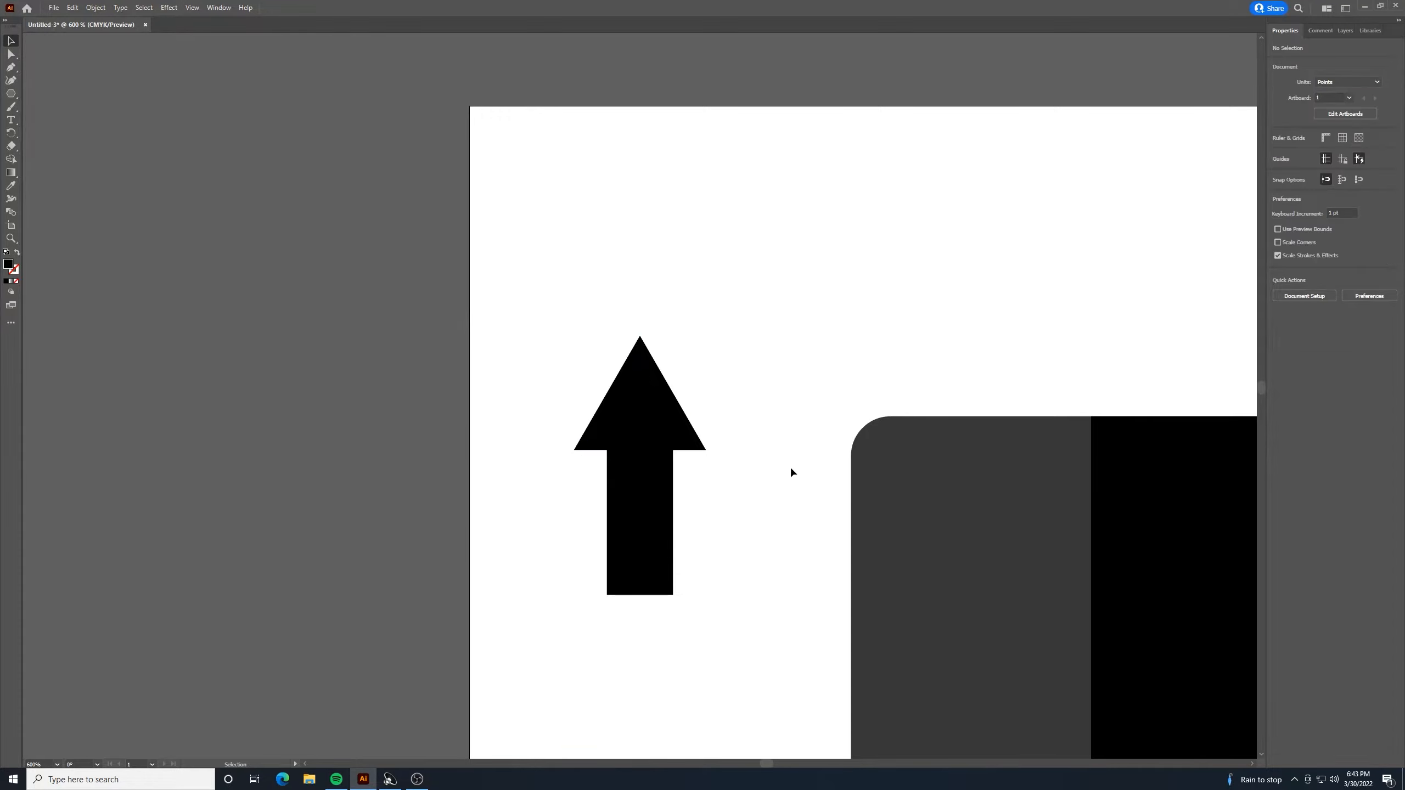
# Unite the triangle and the small rectangle into a single arrow shape.
pyautogui.scroll(-3, 861, 558)
pyautogui.hotkey('ctrl', '-')
pyautogui.hotkey('ctrl', '-')
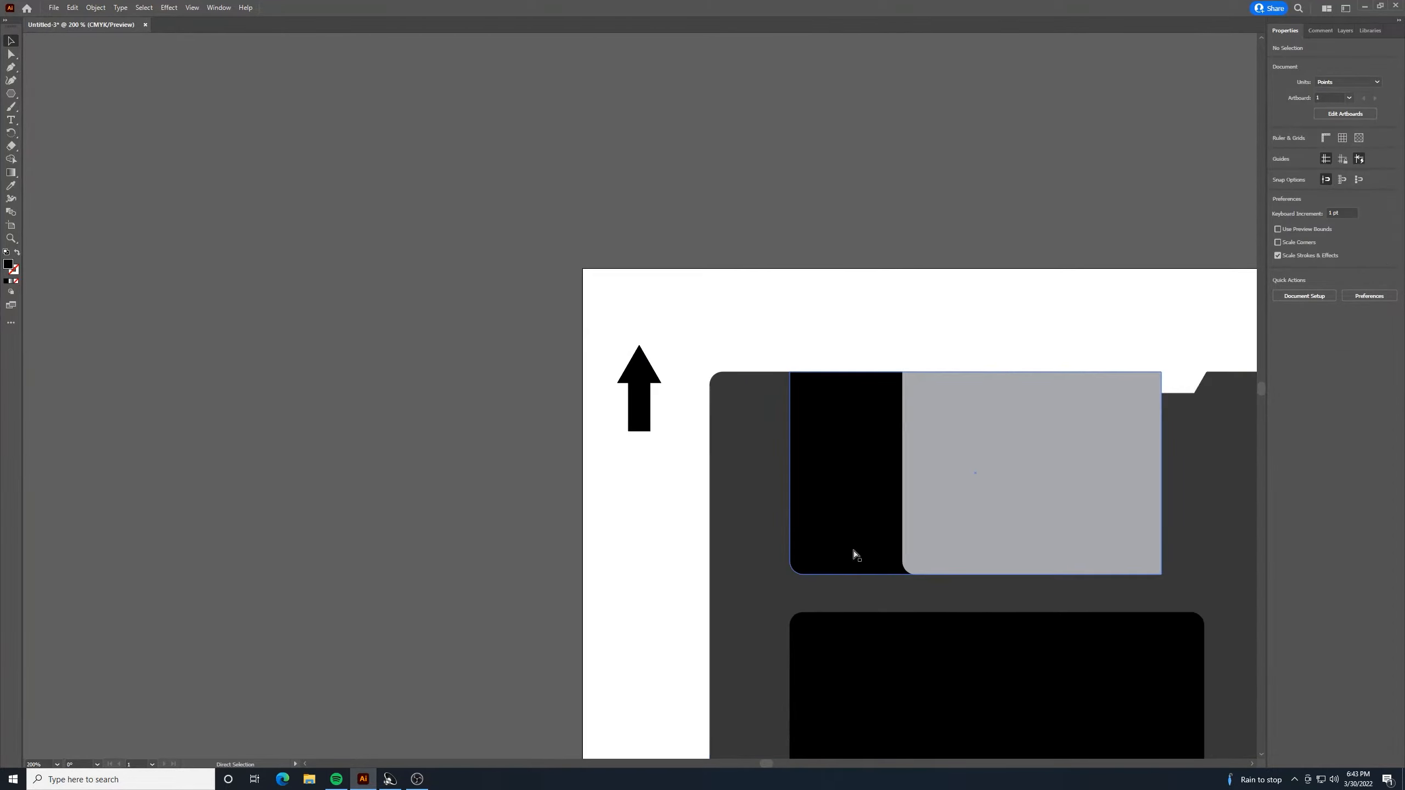
pyautogui.press('v')
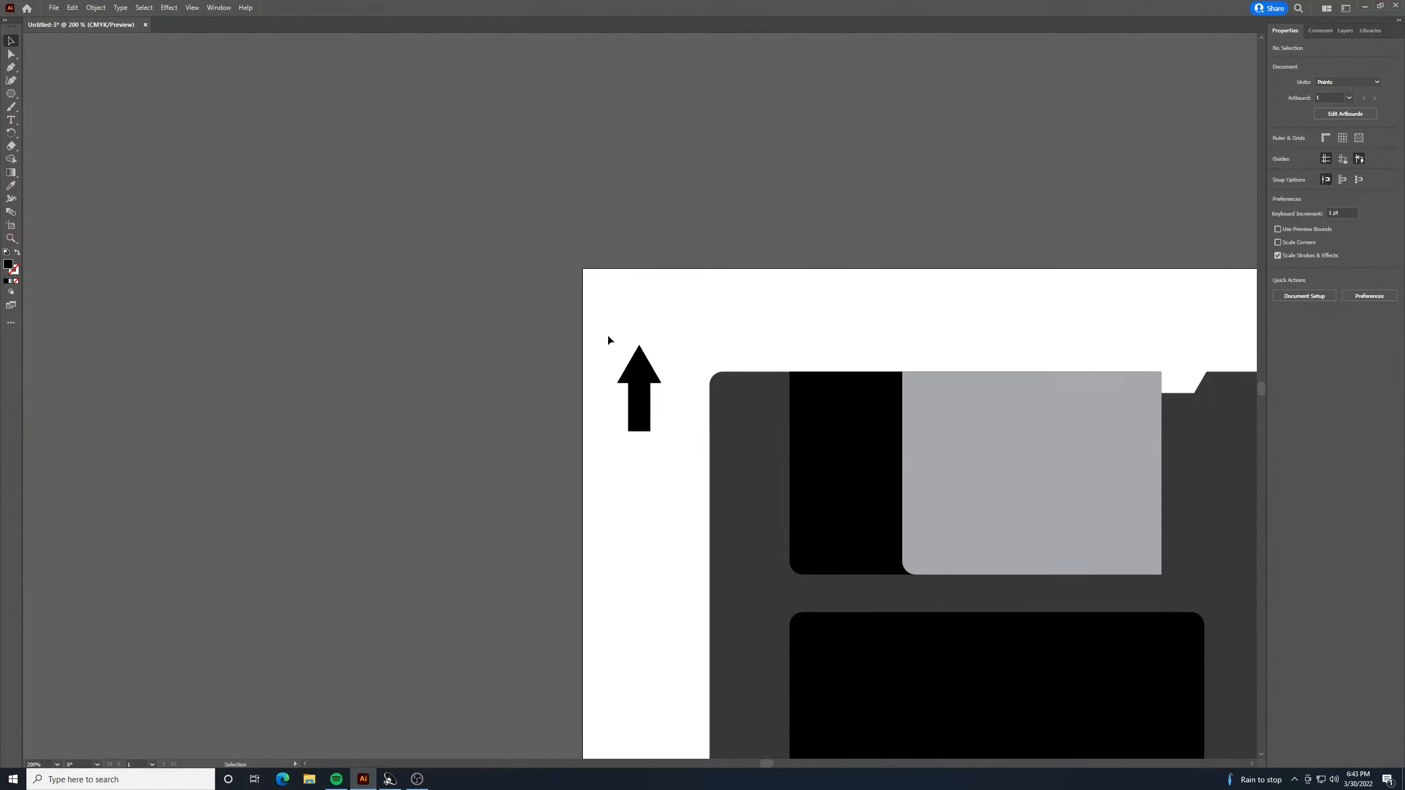
pyautogui.moveTo(608, 339); pyautogui.dragTo(674, 433)
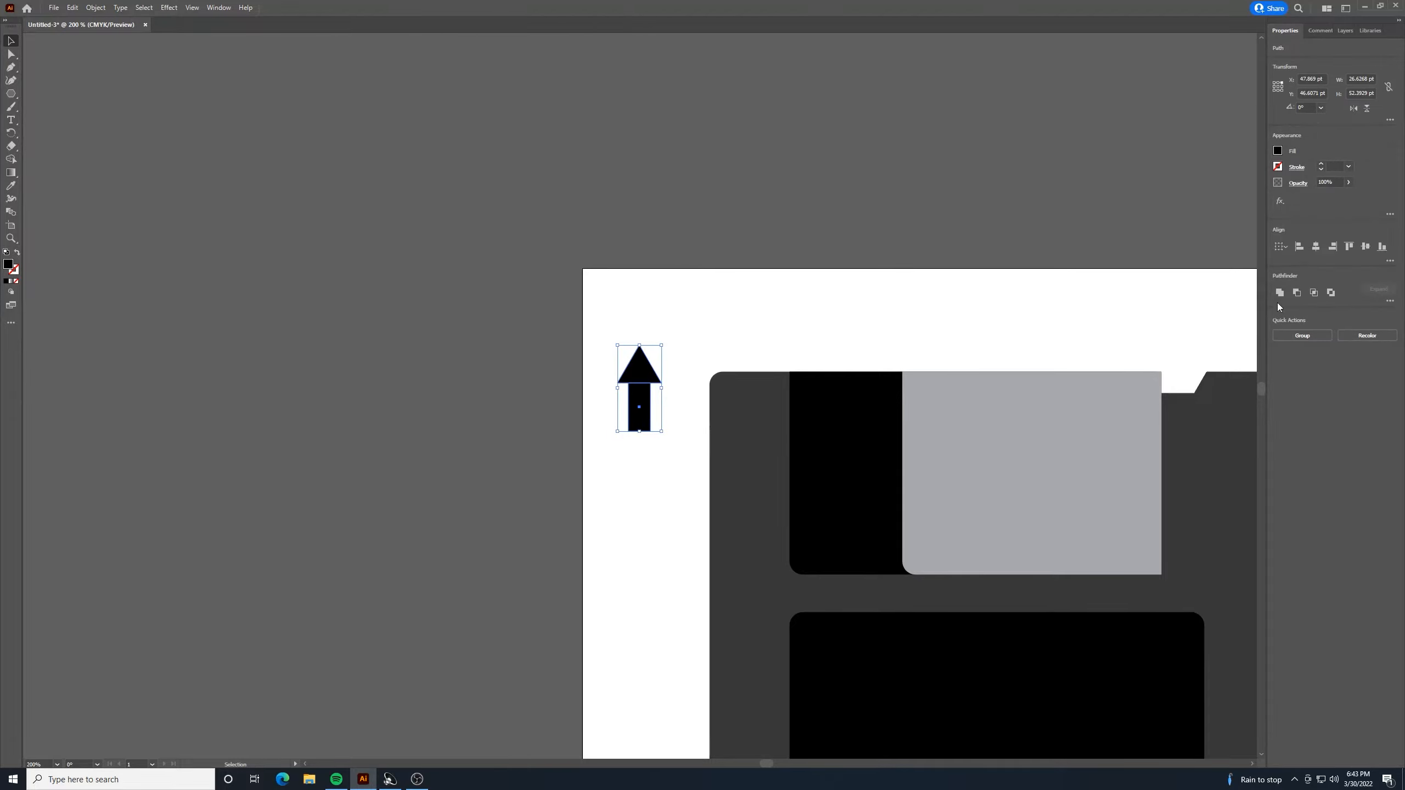
pyautogui.click(1279, 291)
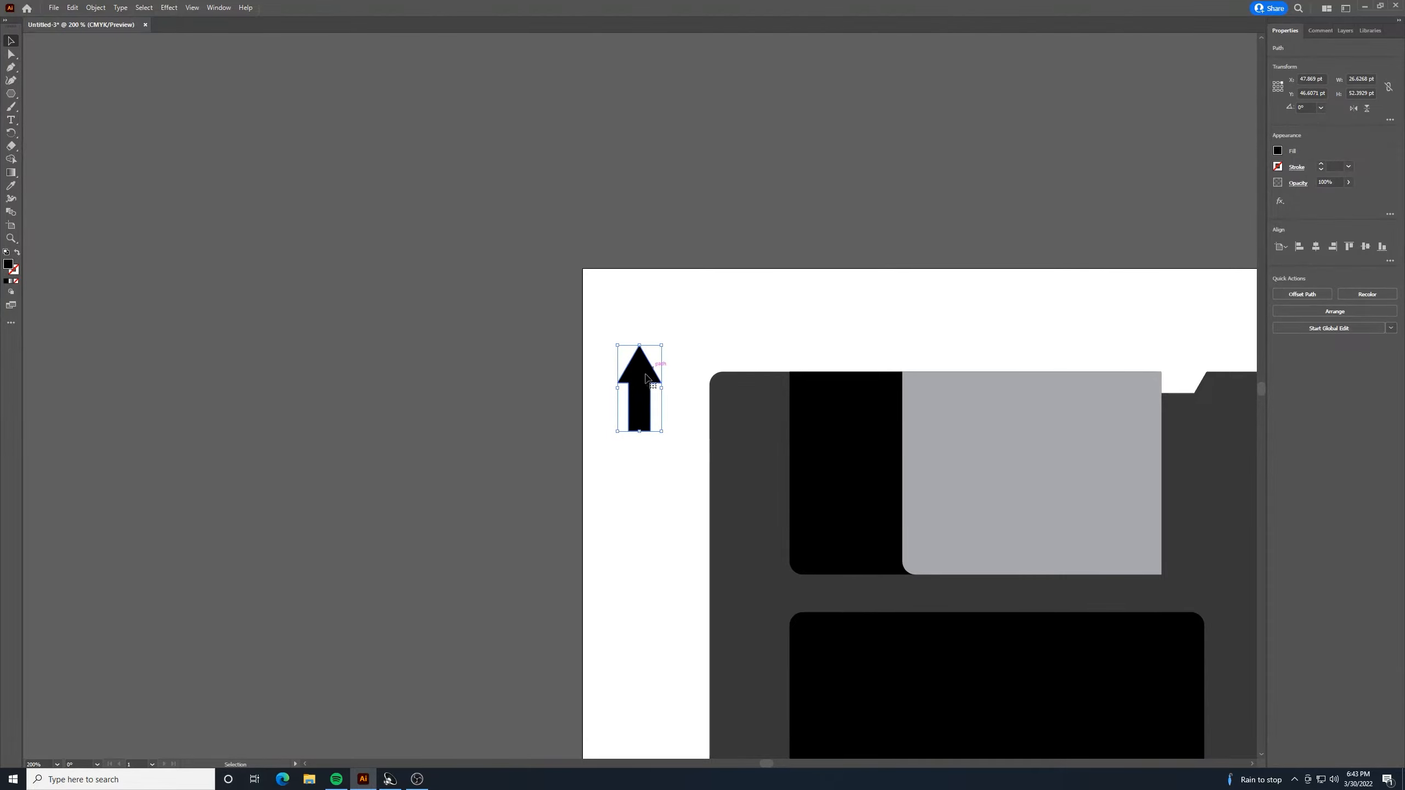
# Move the arrow into the disk body's upper-left corner and shrink it to about 21 by 37 pt.
pyautogui.moveTo(644, 396); pyautogui.dragTo(756, 438)
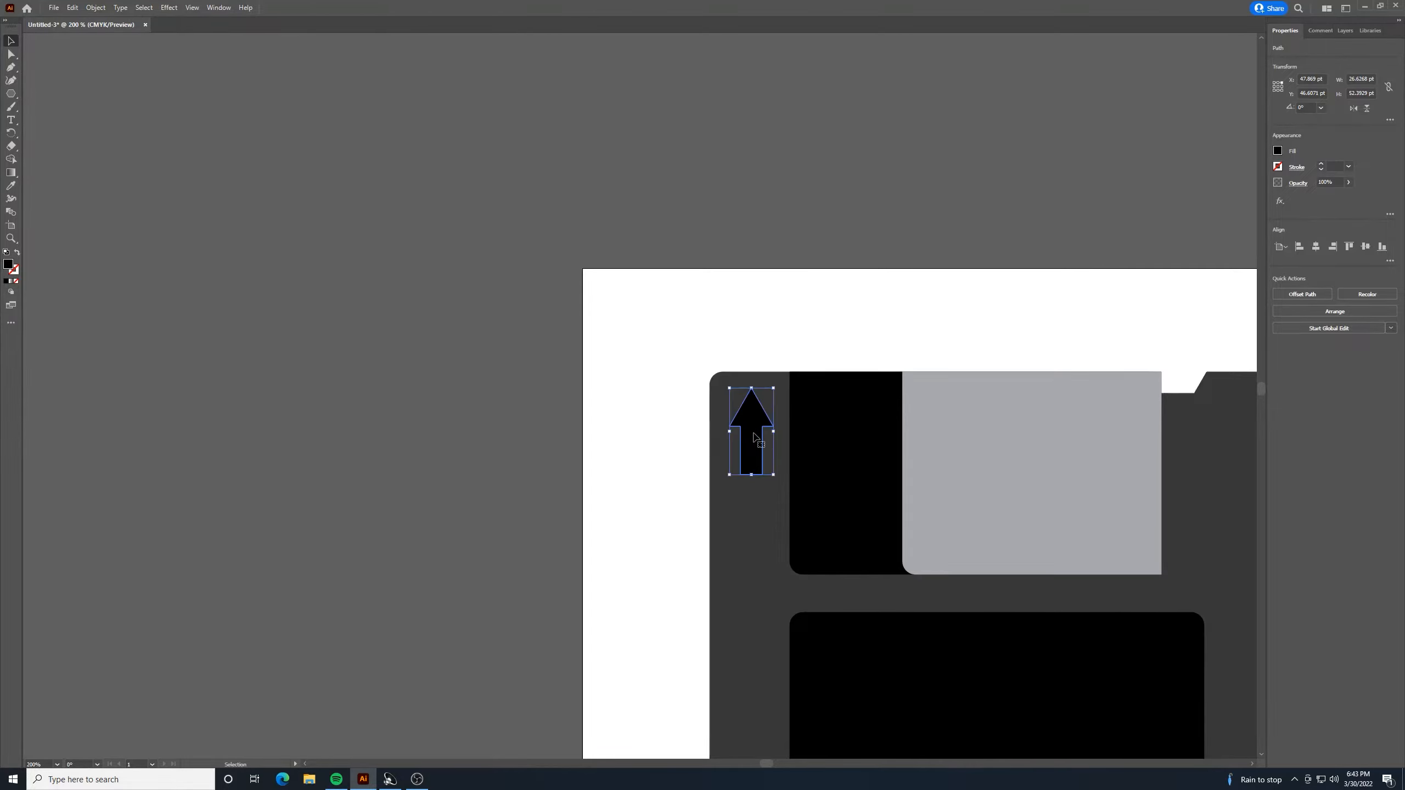
pyautogui.moveTo(775, 388); pyautogui.dragTo(752, 424)
pyautogui.press('space')
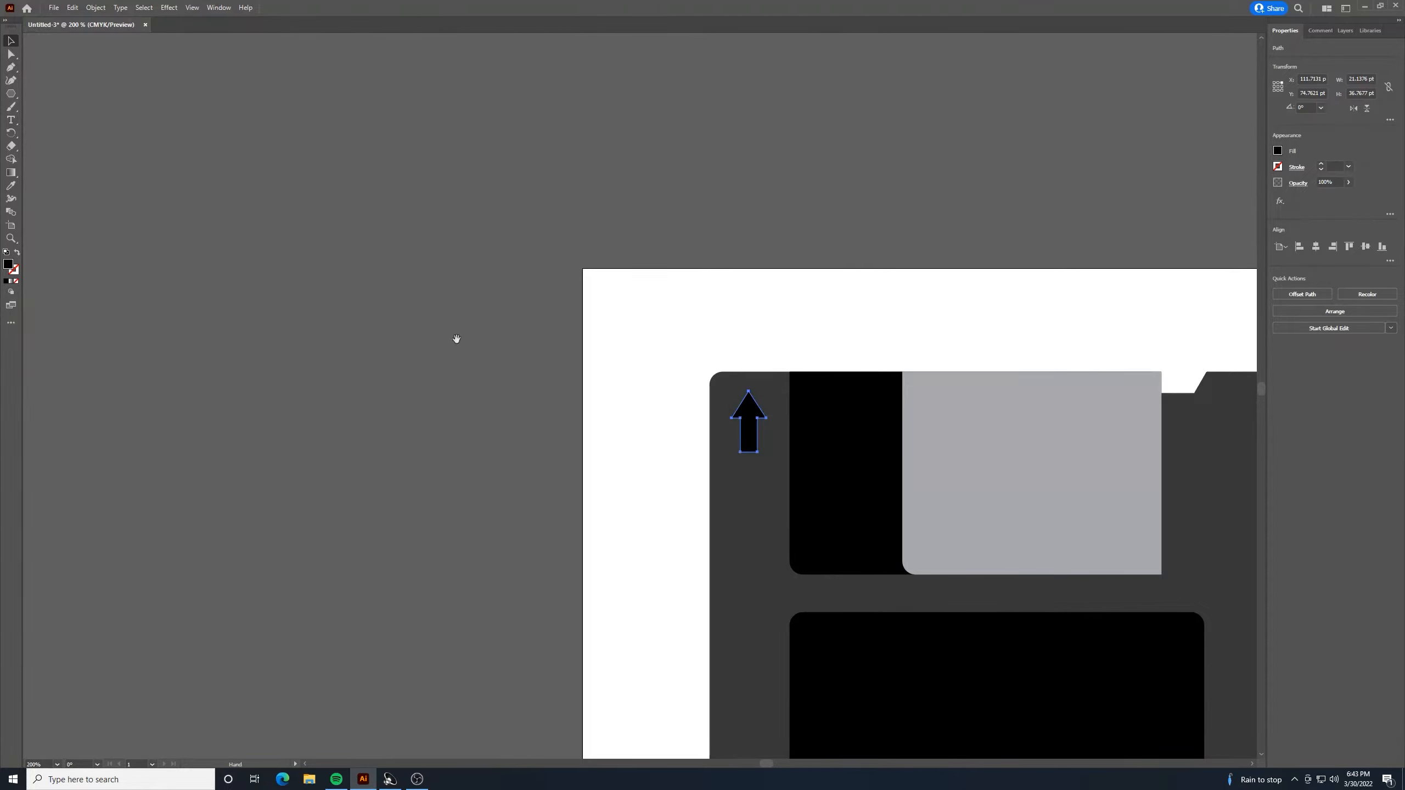
pyautogui.moveTo(456, 339); pyautogui.dragTo(137, 144)
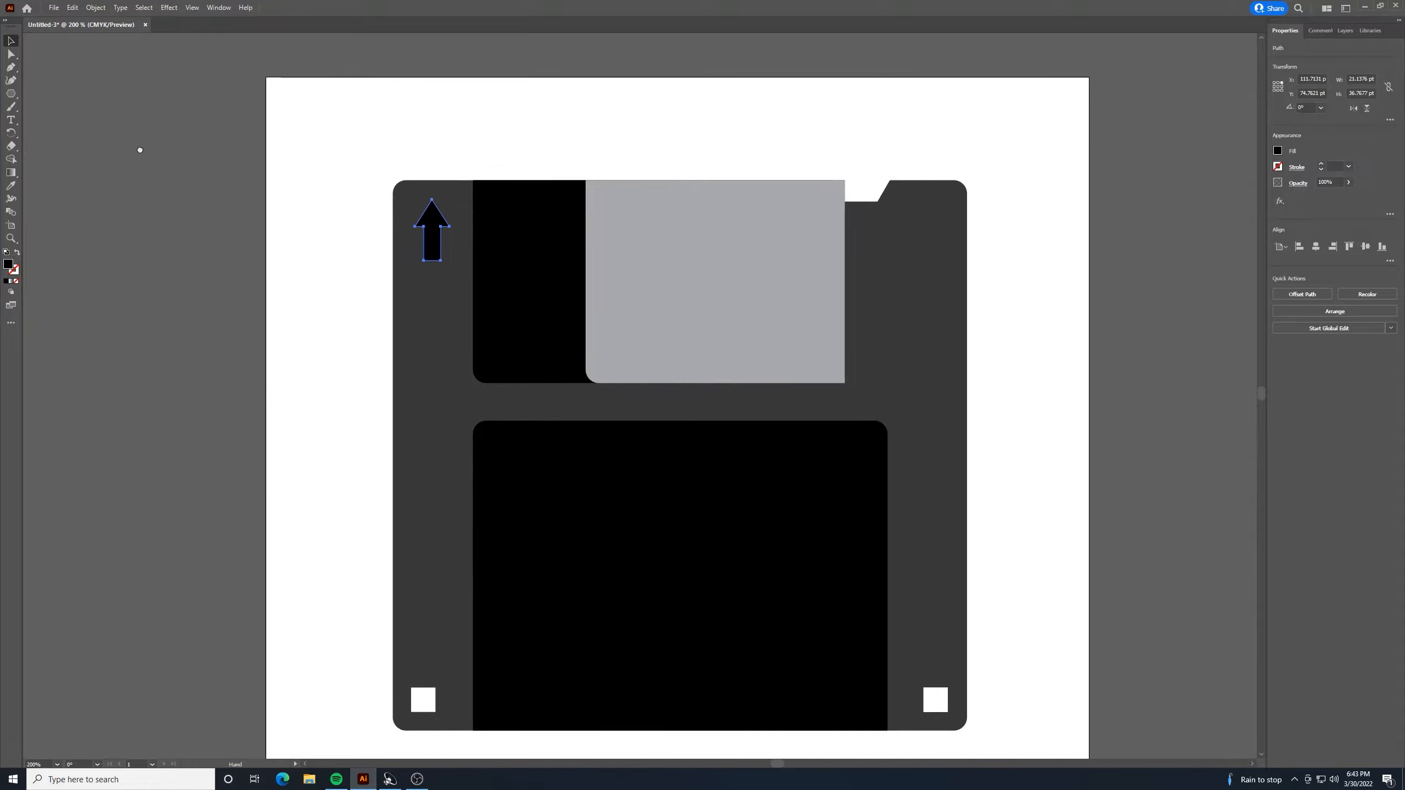
pyautogui.click(1003, 287)
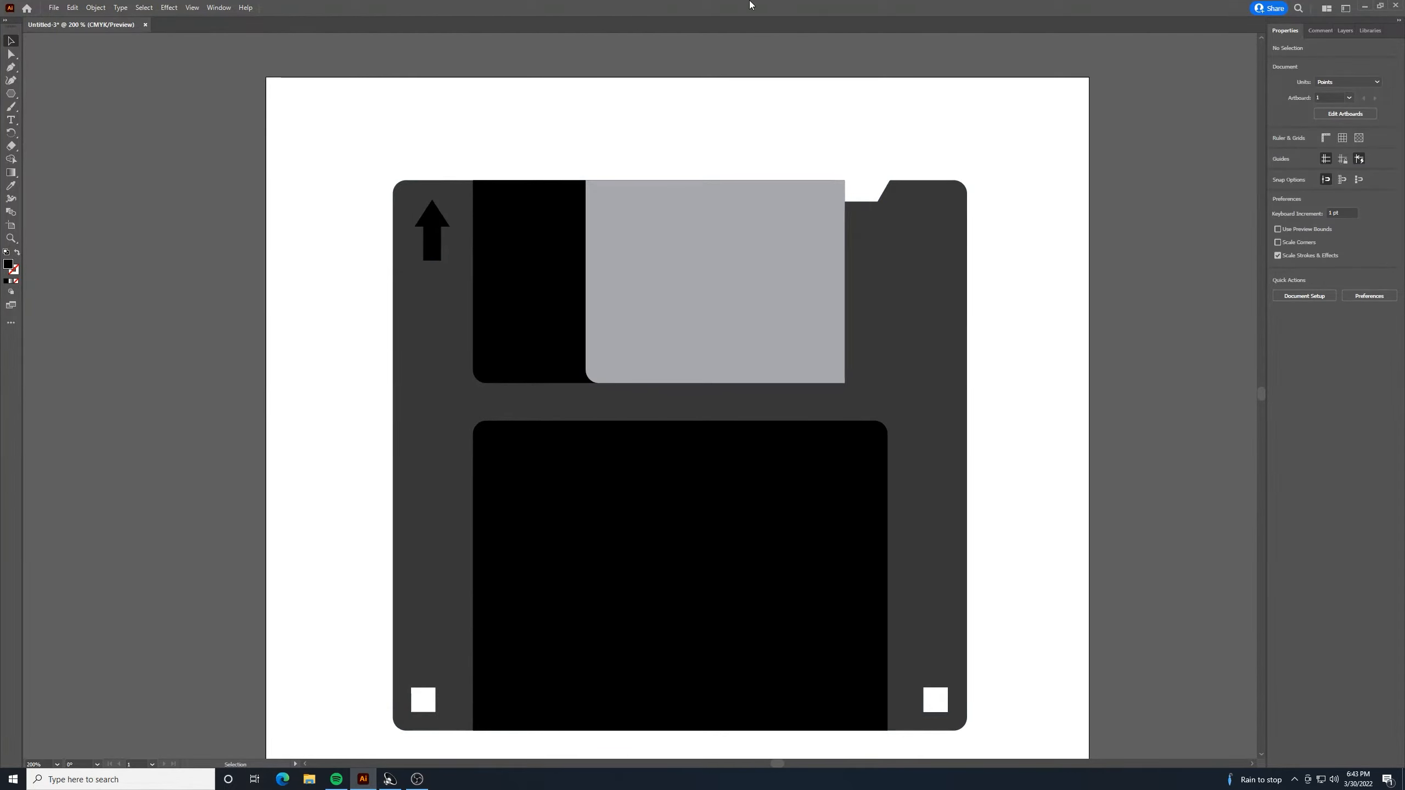
# Add the point text "ch" on the blank area above the body's notch.
pyautogui.click(11, 120)
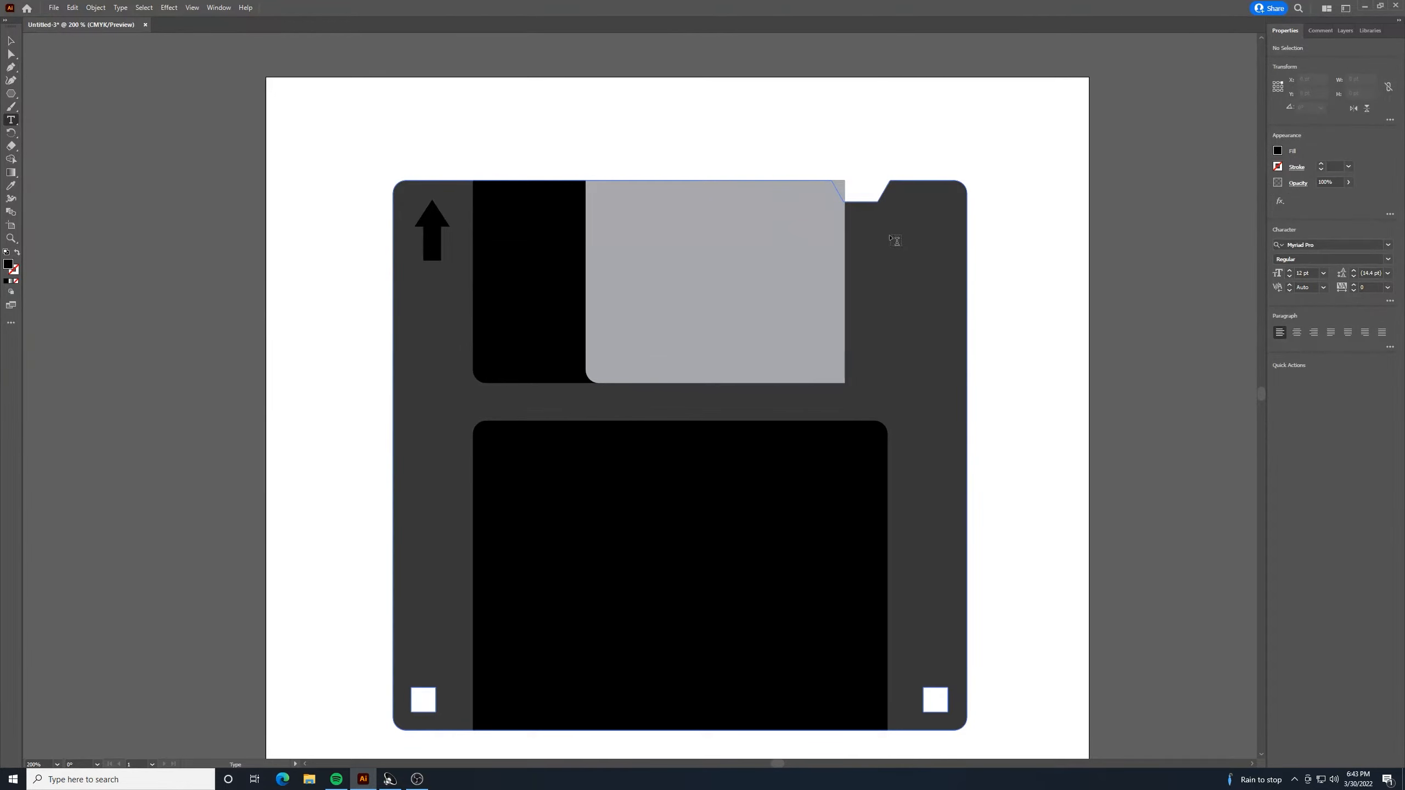
pyautogui.click(863, 126)
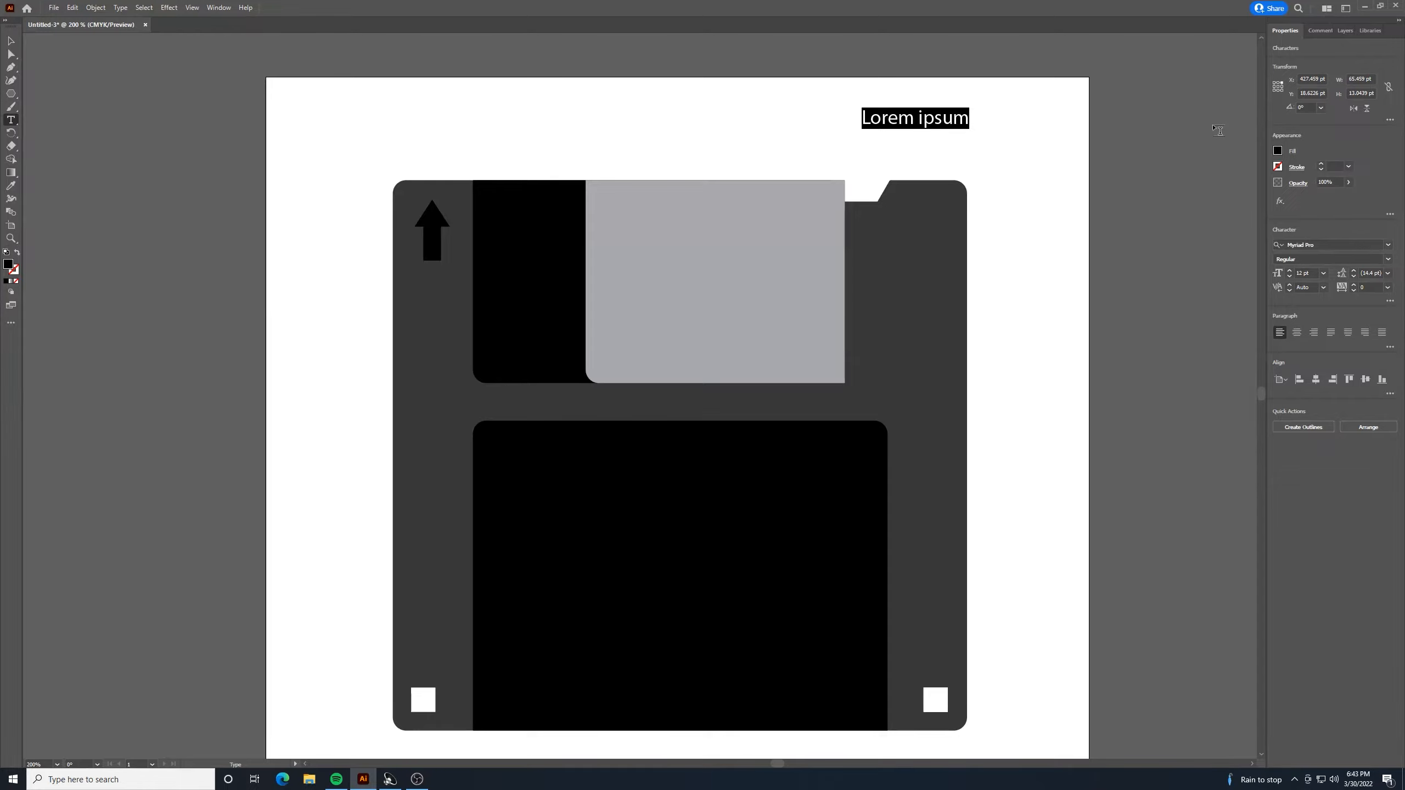
pyautogui.write('ch')
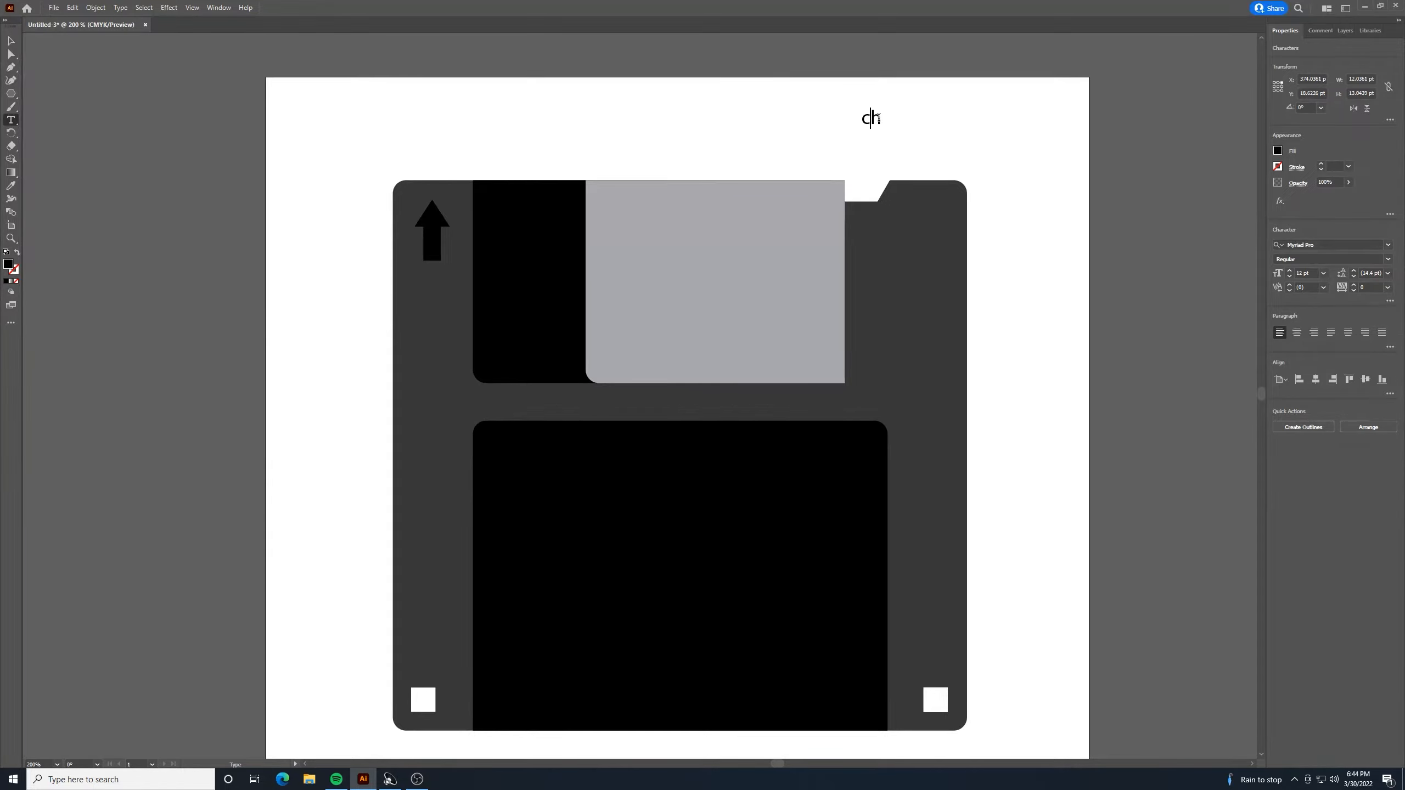
# Set the font of the "ch" text to Retro Stereo Wide.
pyautogui.doubleClick(871, 118)
pyautogui.click(1389, 244)
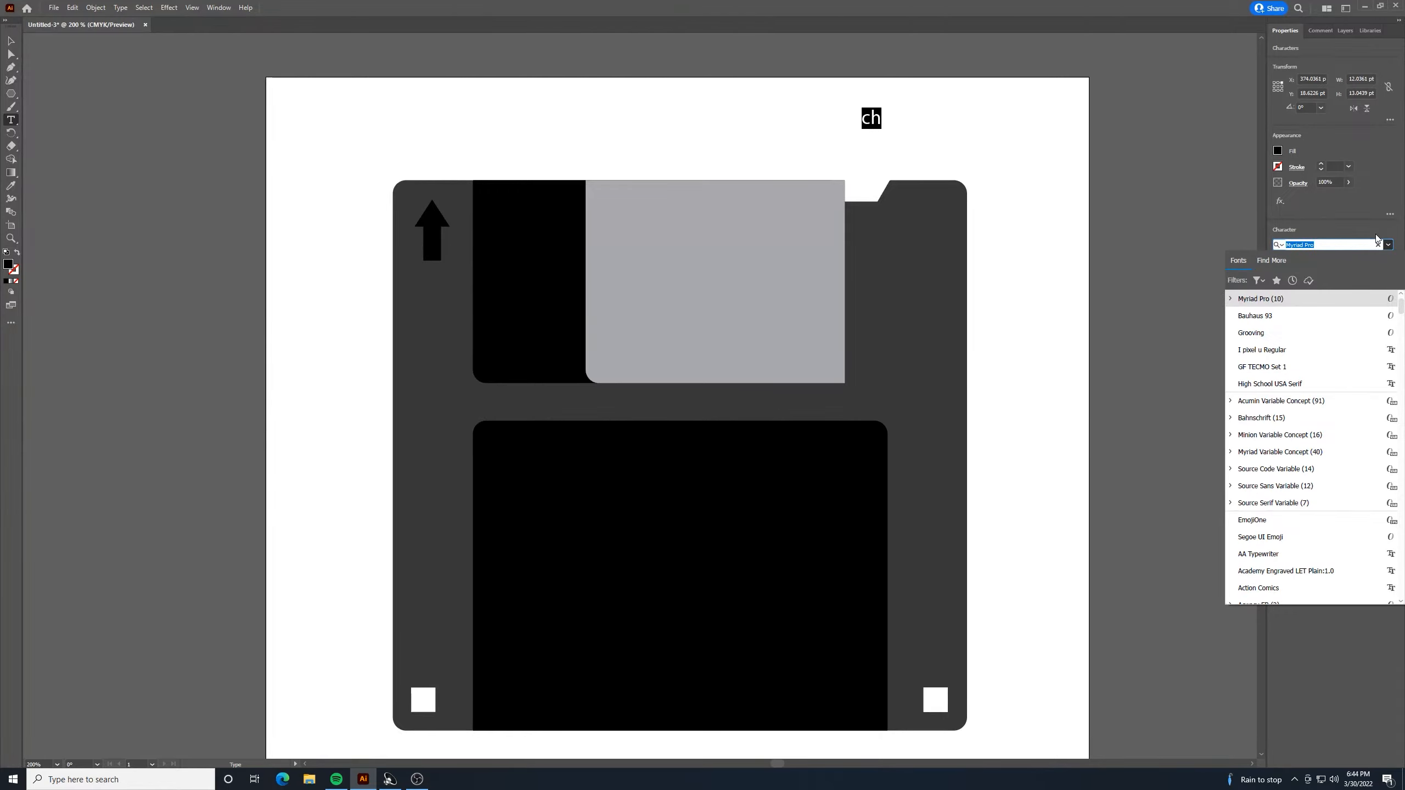
pyautogui.write('retro')
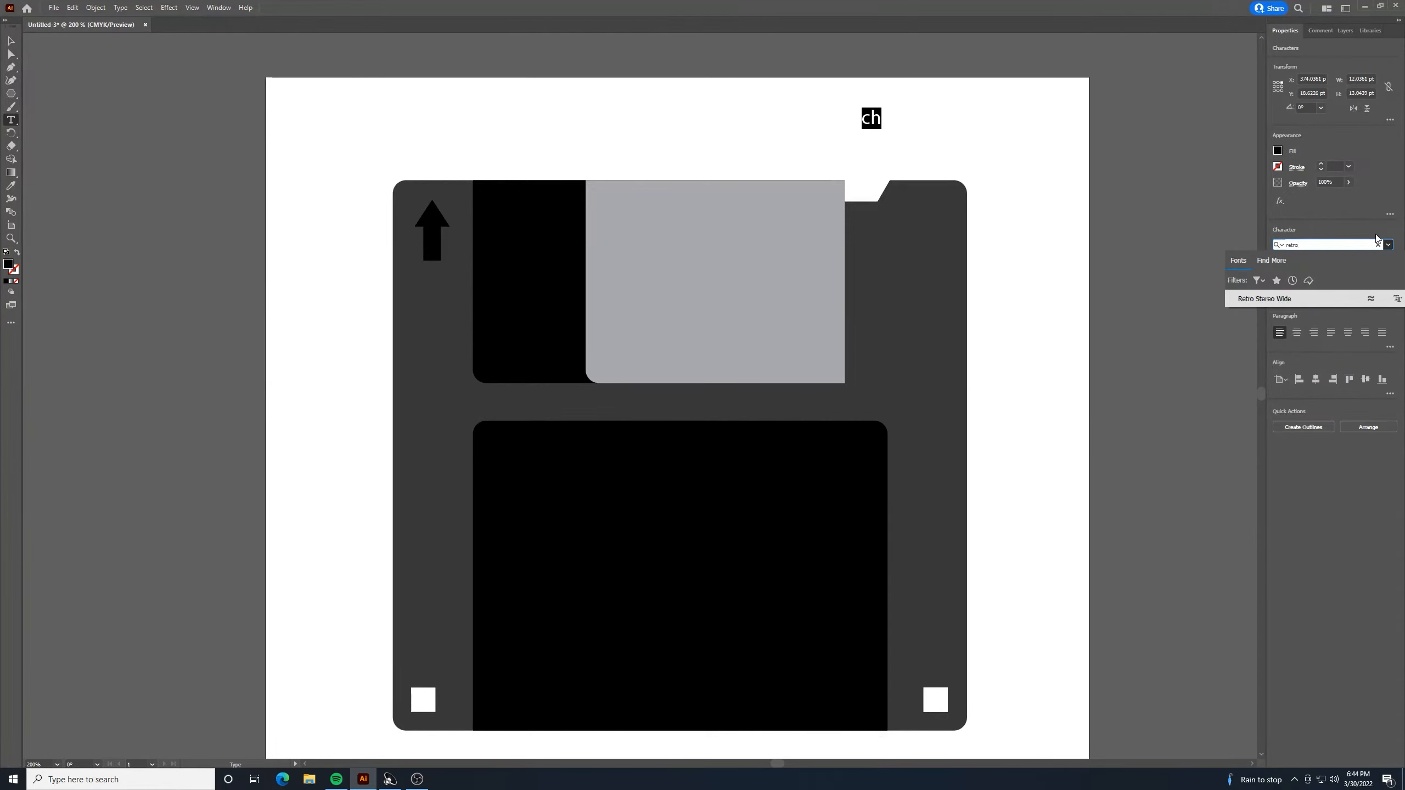
pyautogui.click(1293, 301)
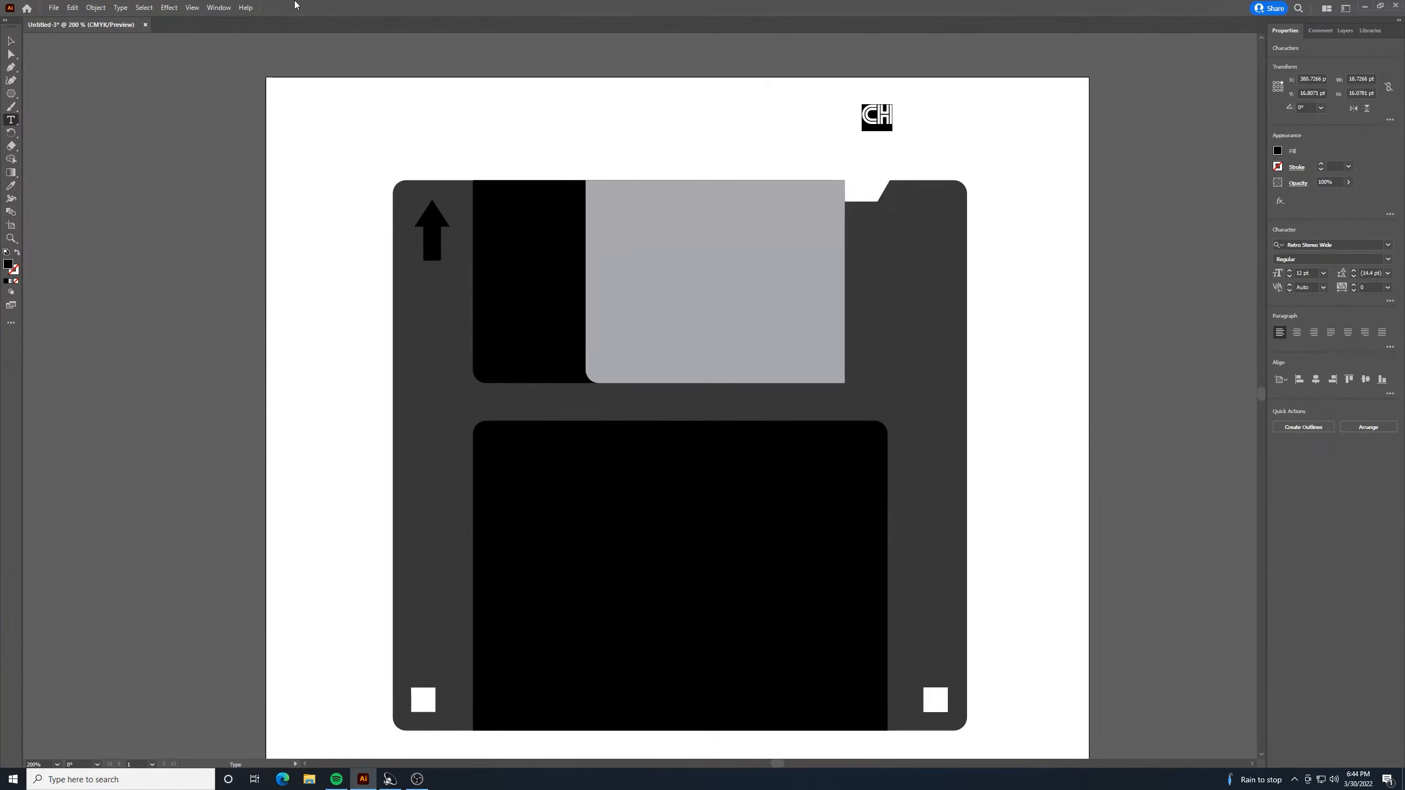
# Enlarge the "ch" lettering to about 33 by 28 pt and place it, rotated 180°, in the disk body's upper-right corner.
pyautogui.click(11, 41)
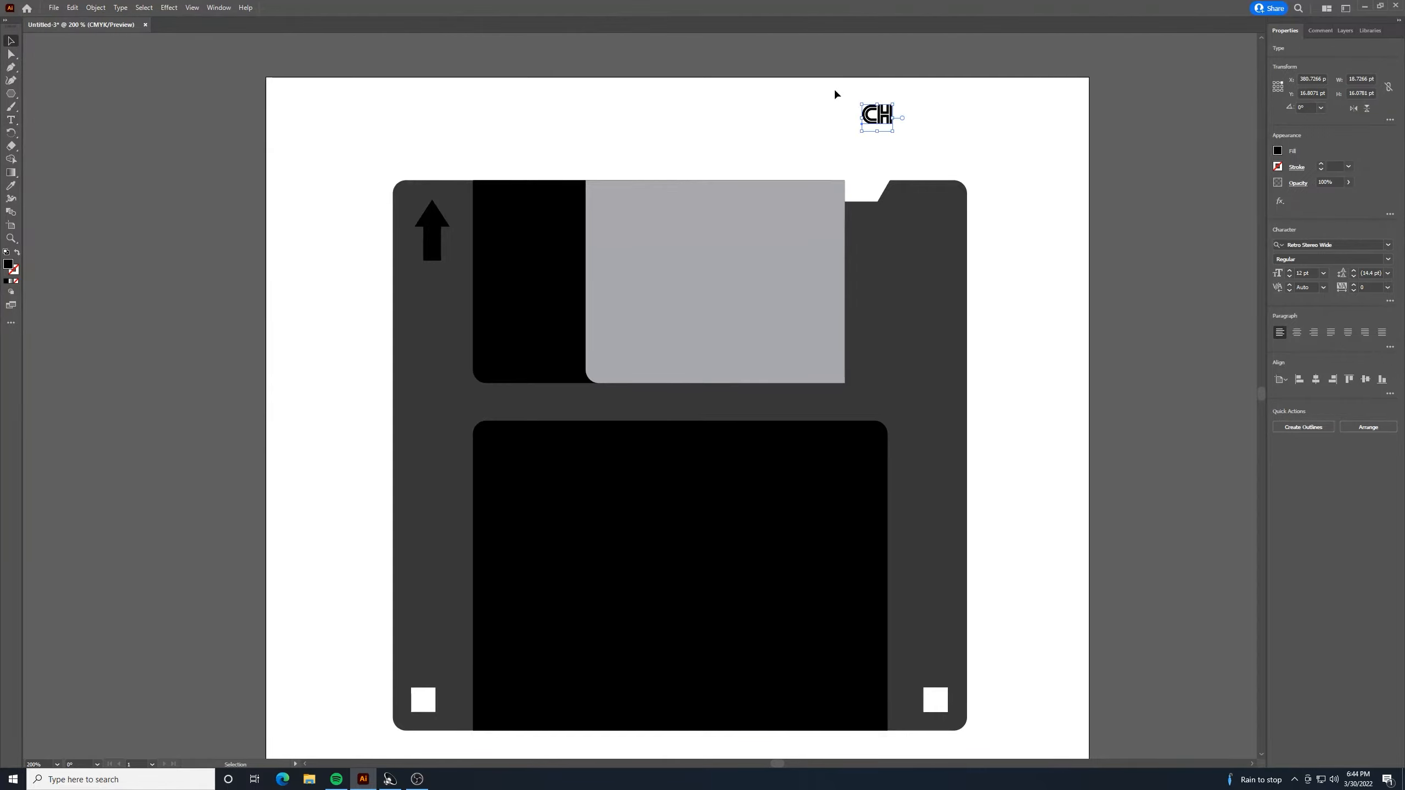
pyautogui.moveTo(895, 130); pyautogui.dragTo(917, 151)
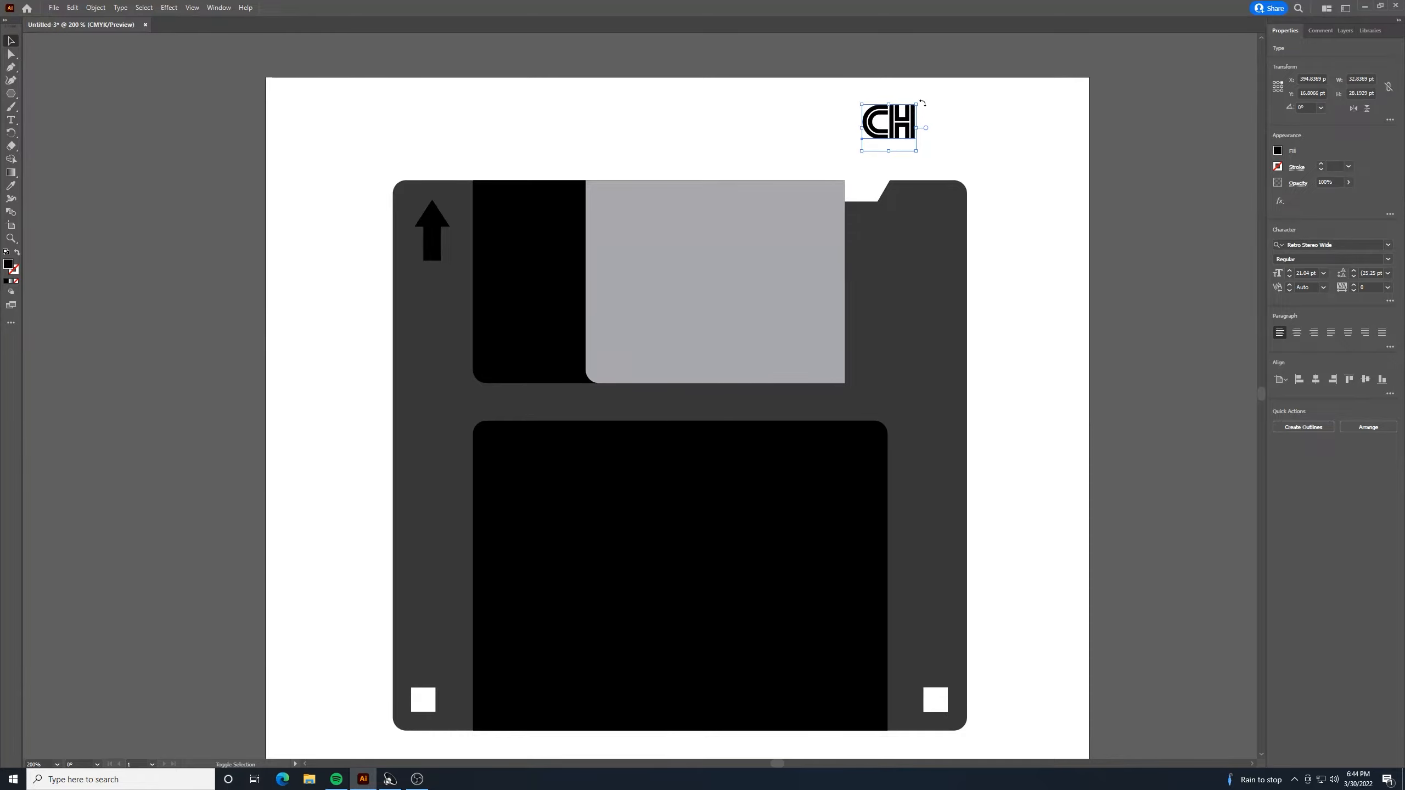
pyautogui.moveTo(922, 103); pyautogui.dragTo(854, 152)
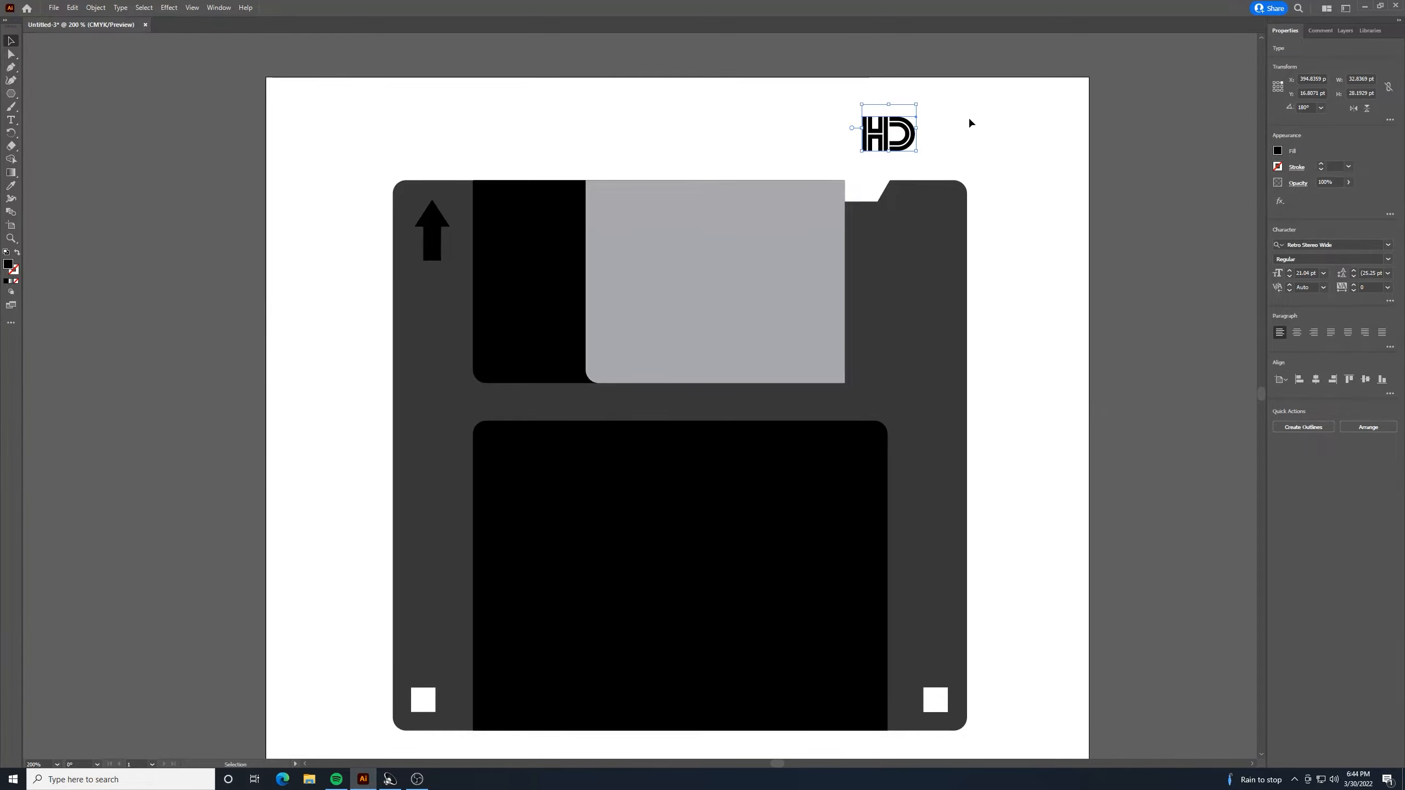
pyautogui.moveTo(879, 131); pyautogui.dragTo(913, 231)
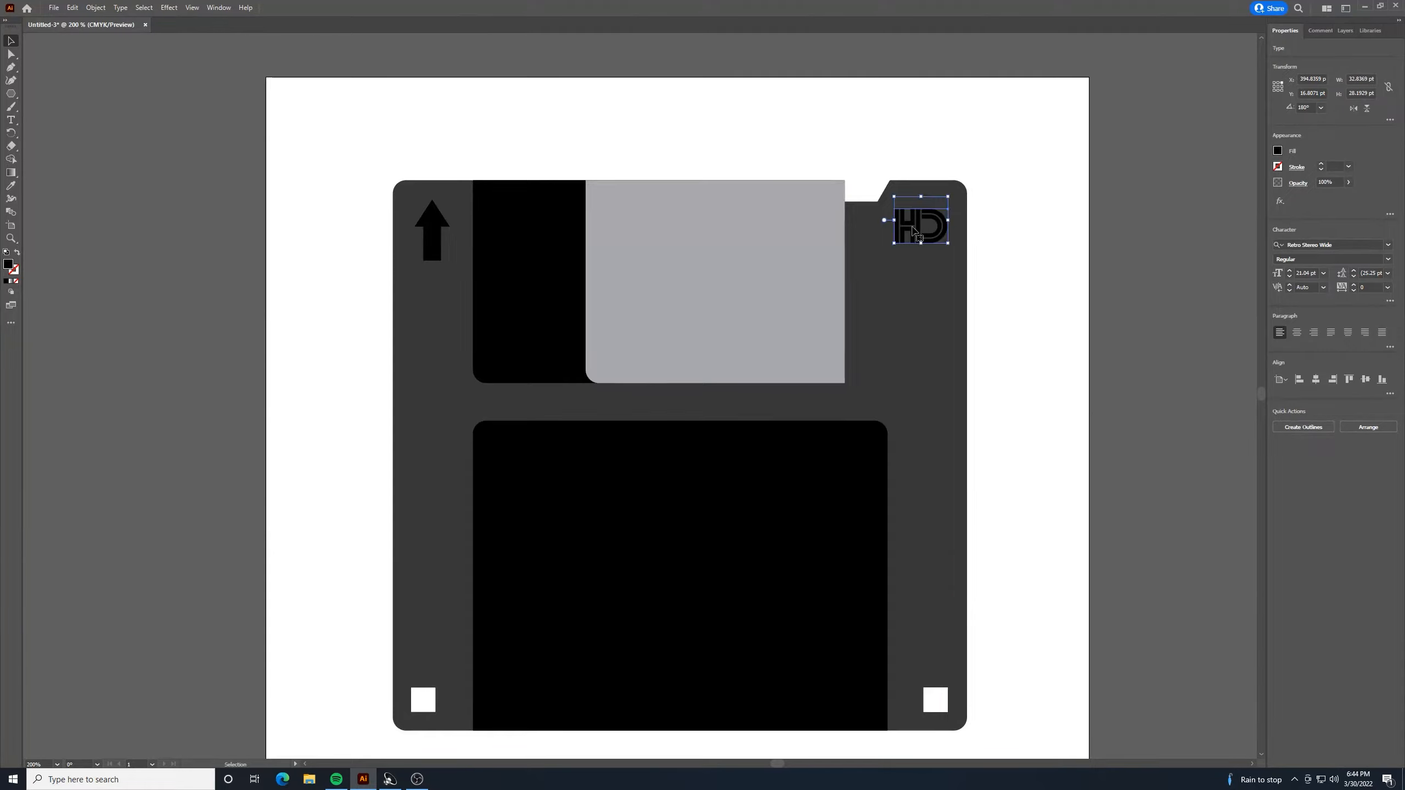
pyautogui.click(1181, 248)
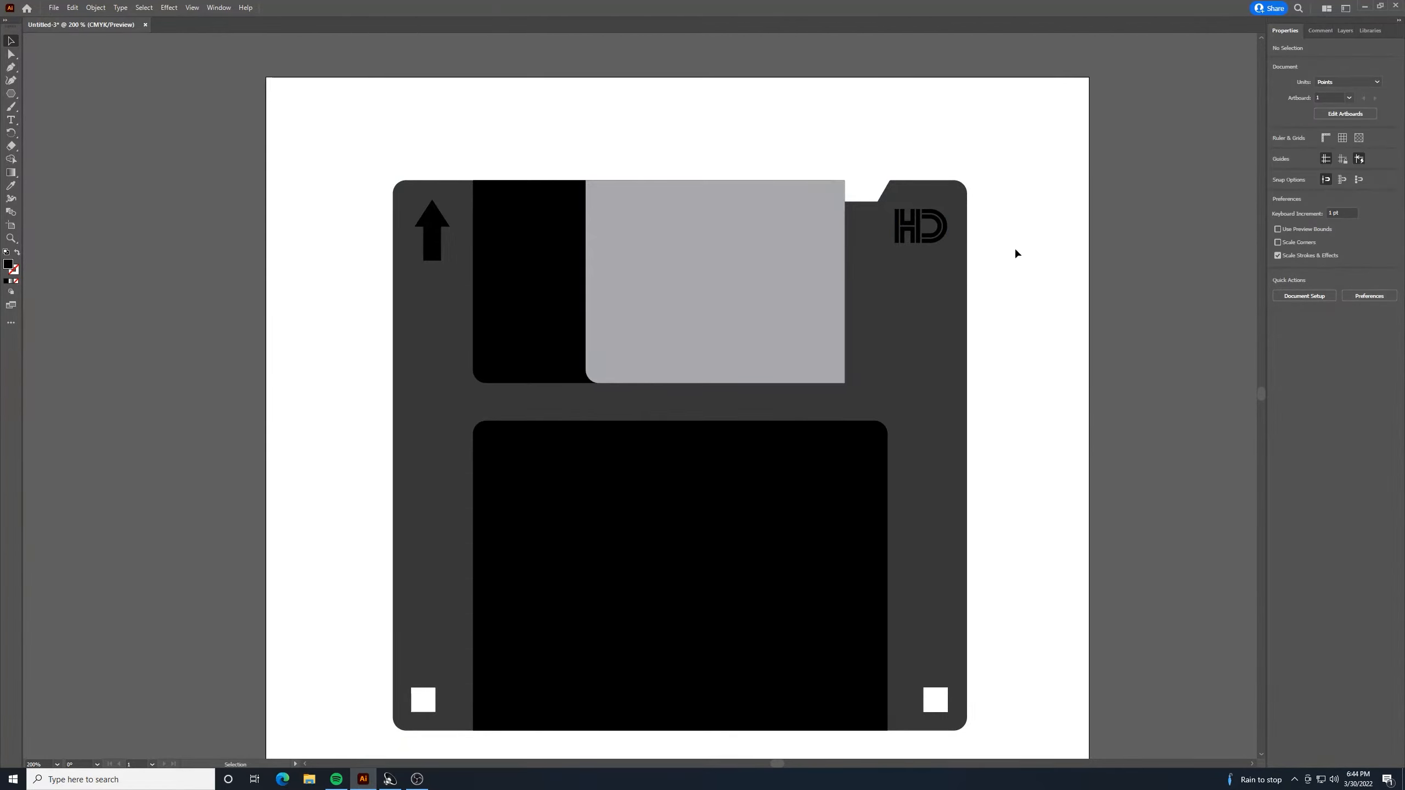
# Draw a rectangle about 50 by 73 pt on the blank area left of the disk body.
pyautogui.hotkey('ctrl', '-')
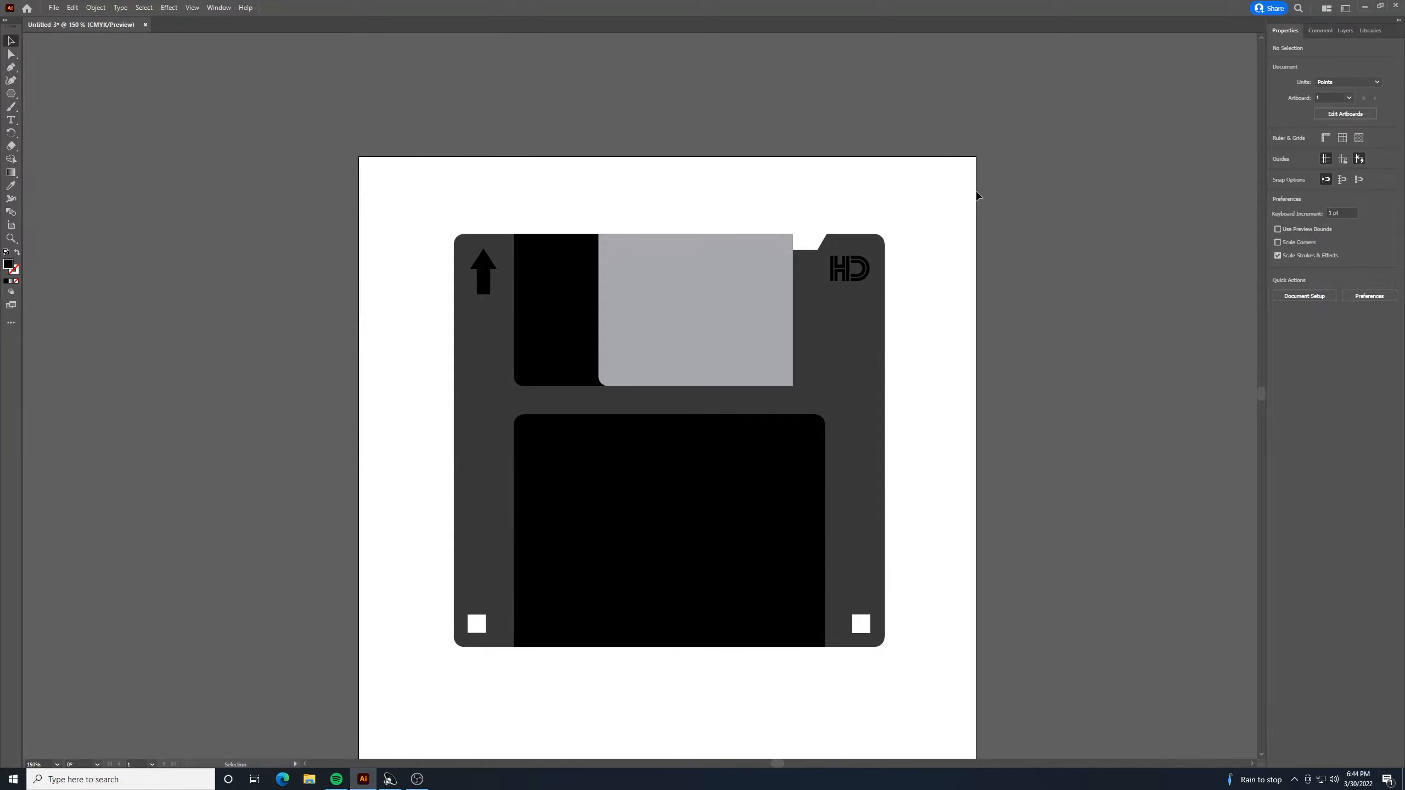
pyautogui.scroll(-5, 857, 217)
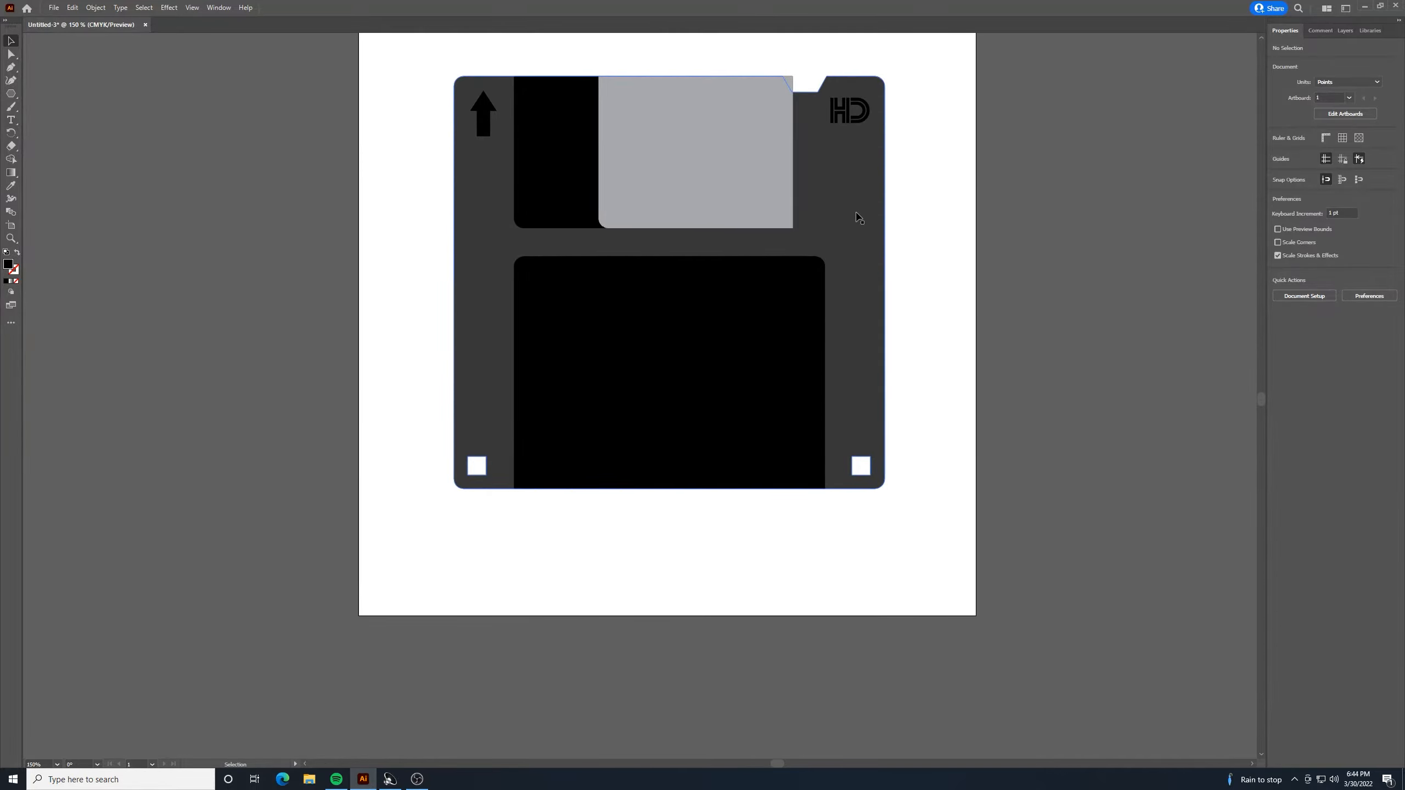
pyautogui.scroll(2, 836, 188)
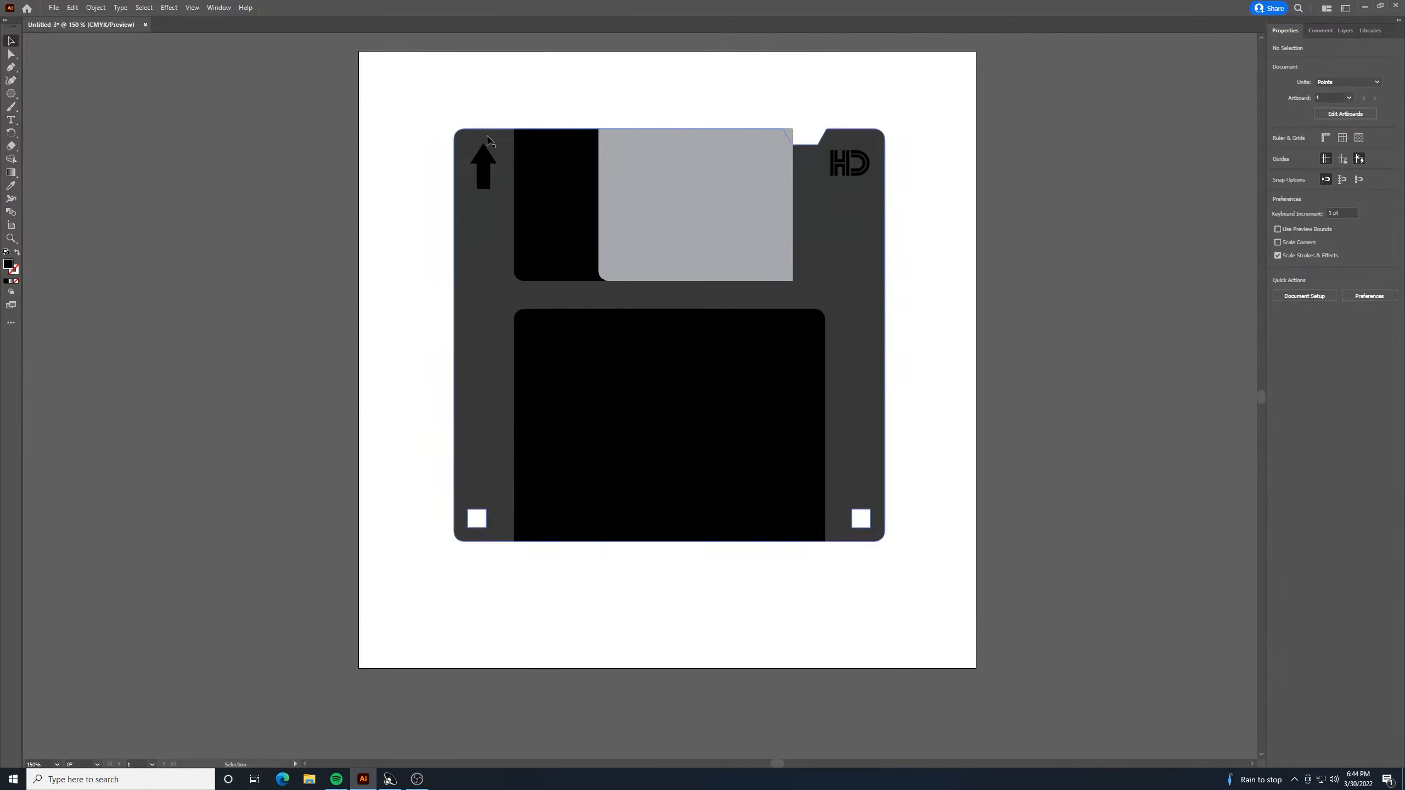
pyautogui.click(634, 174)
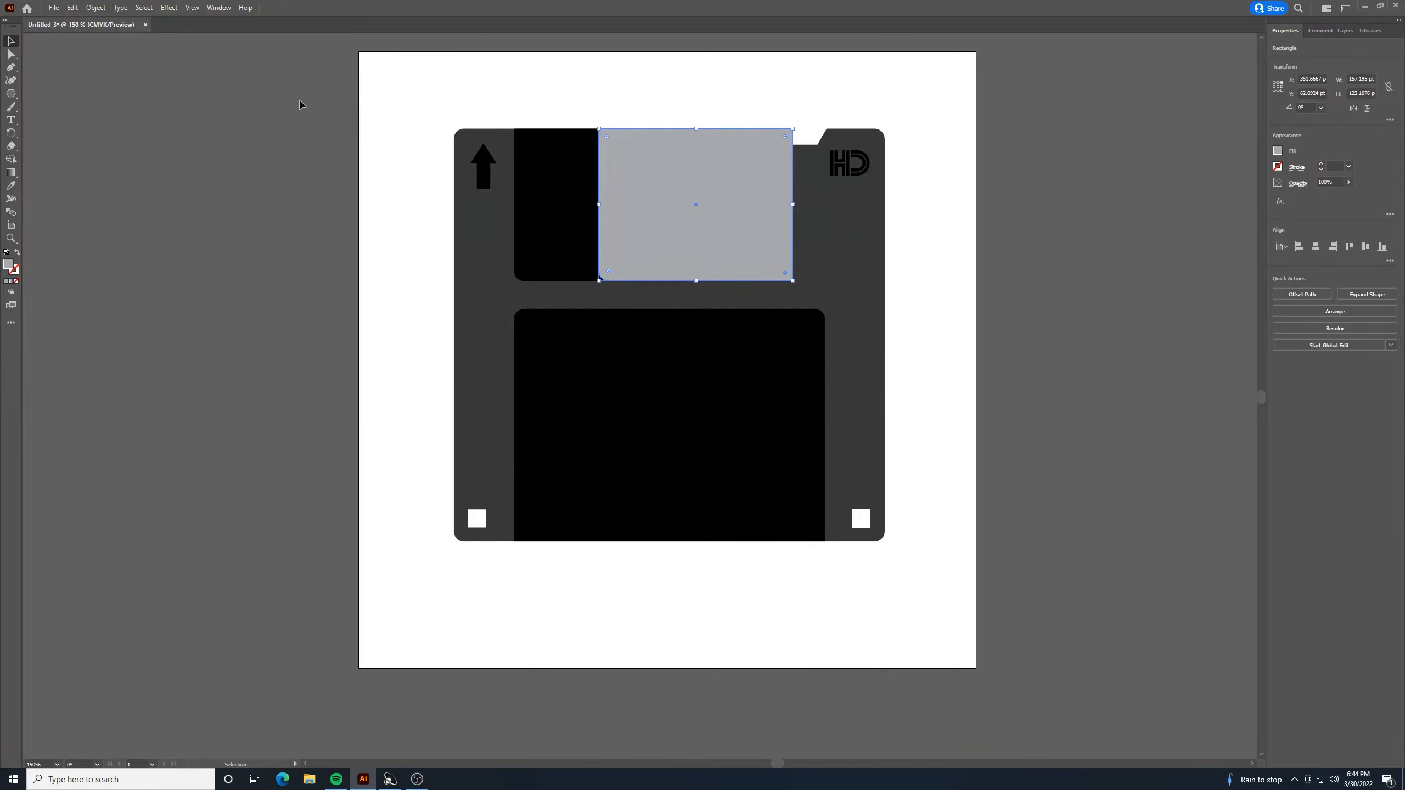
pyautogui.click(11, 93)
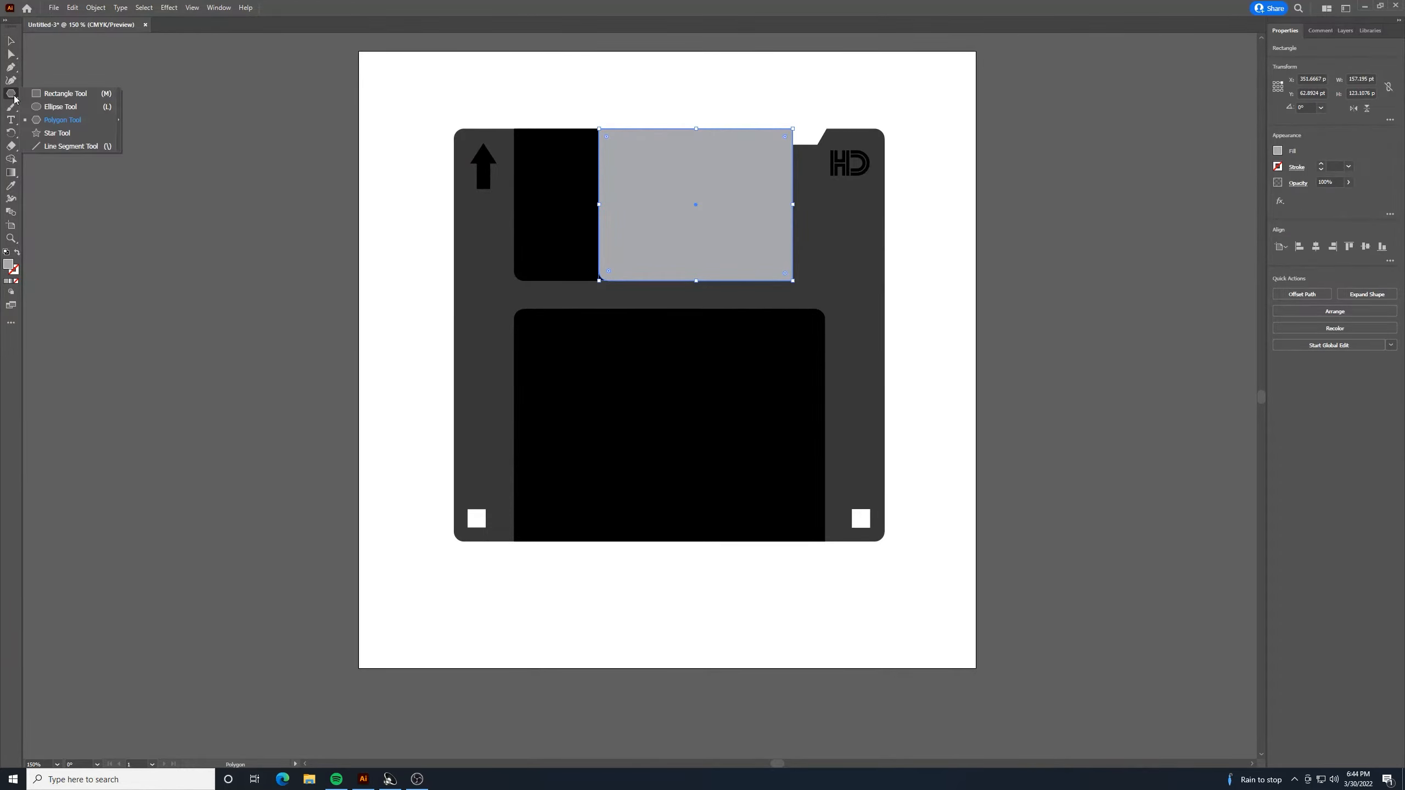
pyautogui.click(61, 94)
pyautogui.moveTo(374, 199); pyautogui.dragTo(436, 289)
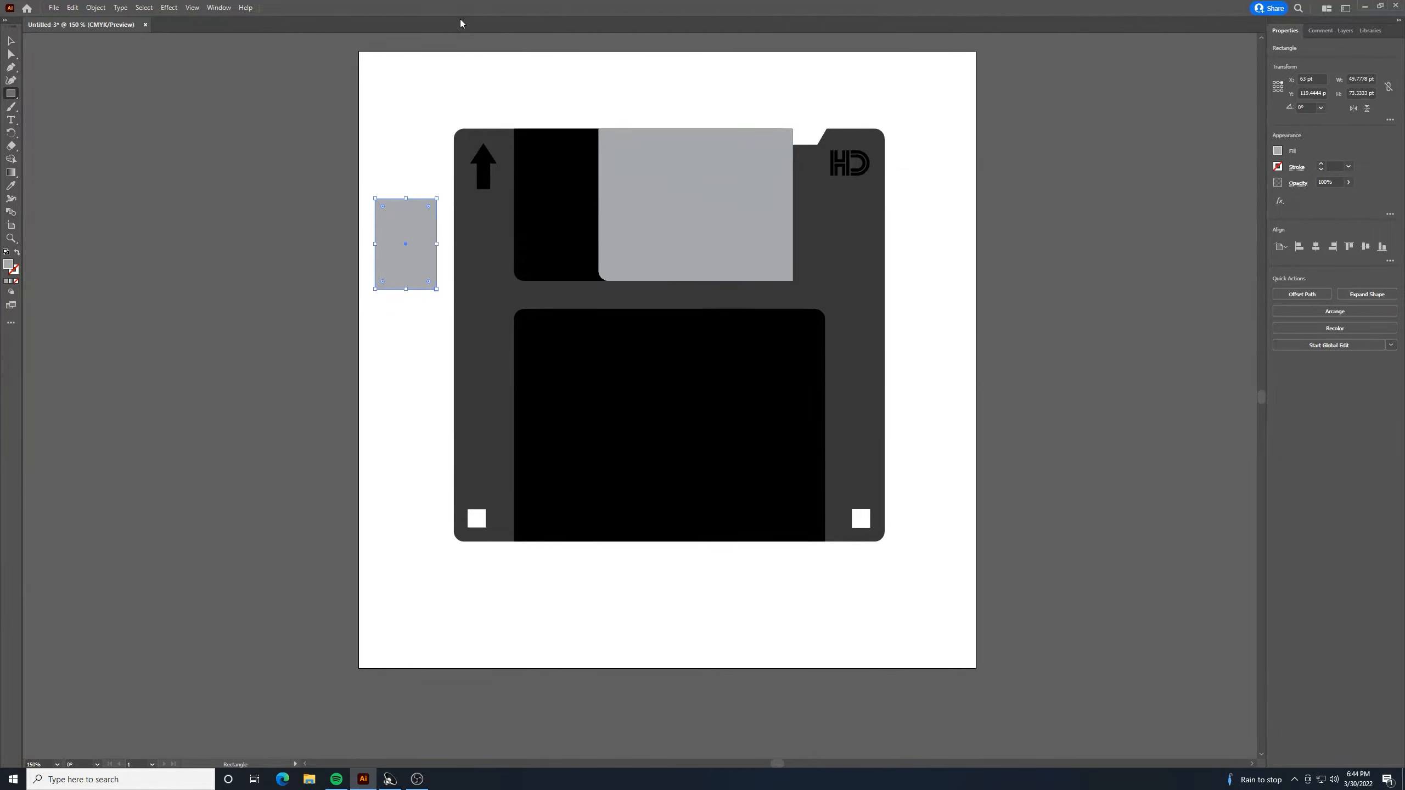
# Fill the small rectangle beside the disk with black.
pyautogui.click(11, 42)
pyautogui.click(1279, 153)
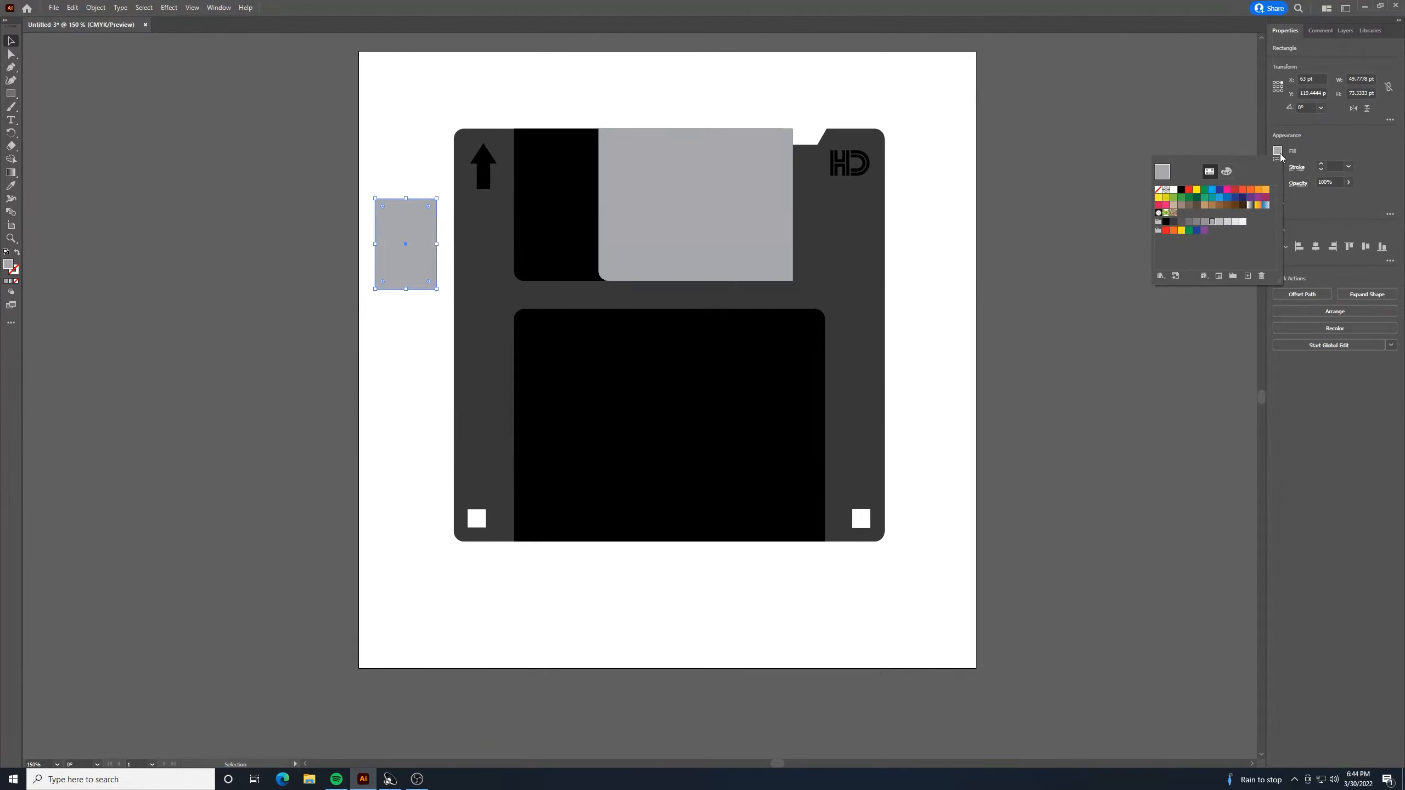
pyautogui.click(1170, 189)
pyautogui.click(411, 237)
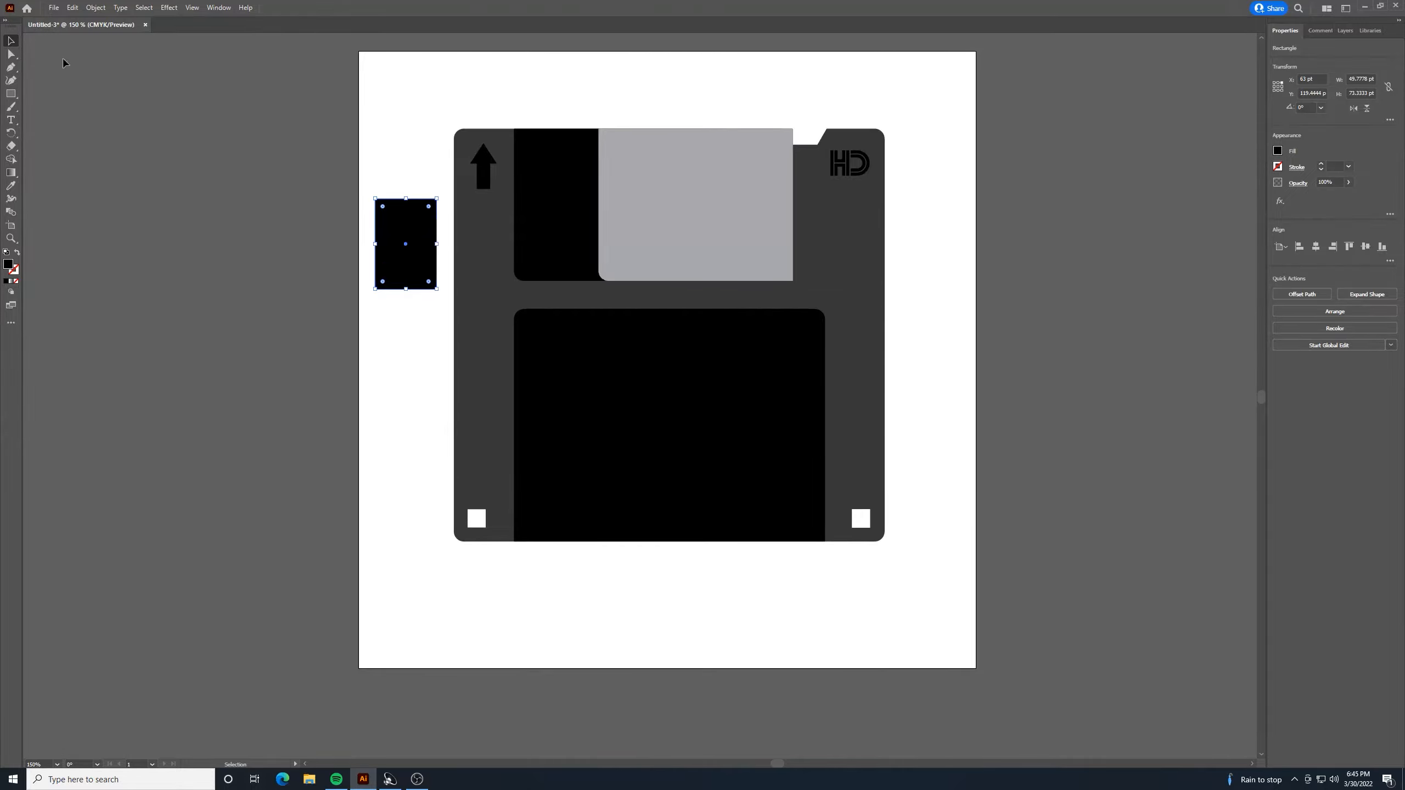
pyautogui.click(345, 116)
# Move the small black rectangle onto the right half of the metal plate and enlarge it to about 57 by 92 pt.
pyautogui.moveTo(405, 256); pyautogui.dragTo(732, 261)
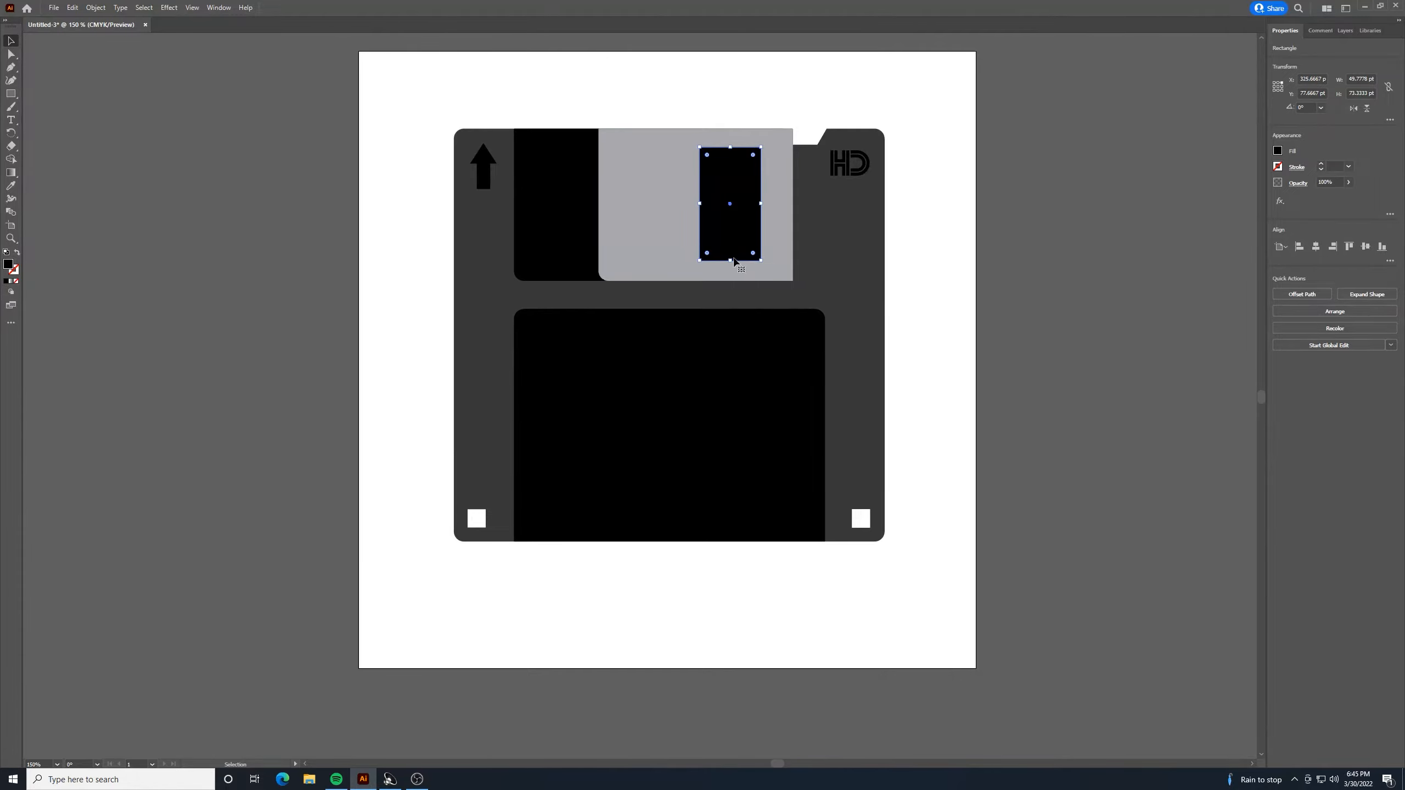
pyautogui.moveTo(700, 204); pyautogui.dragTo(691, 210)
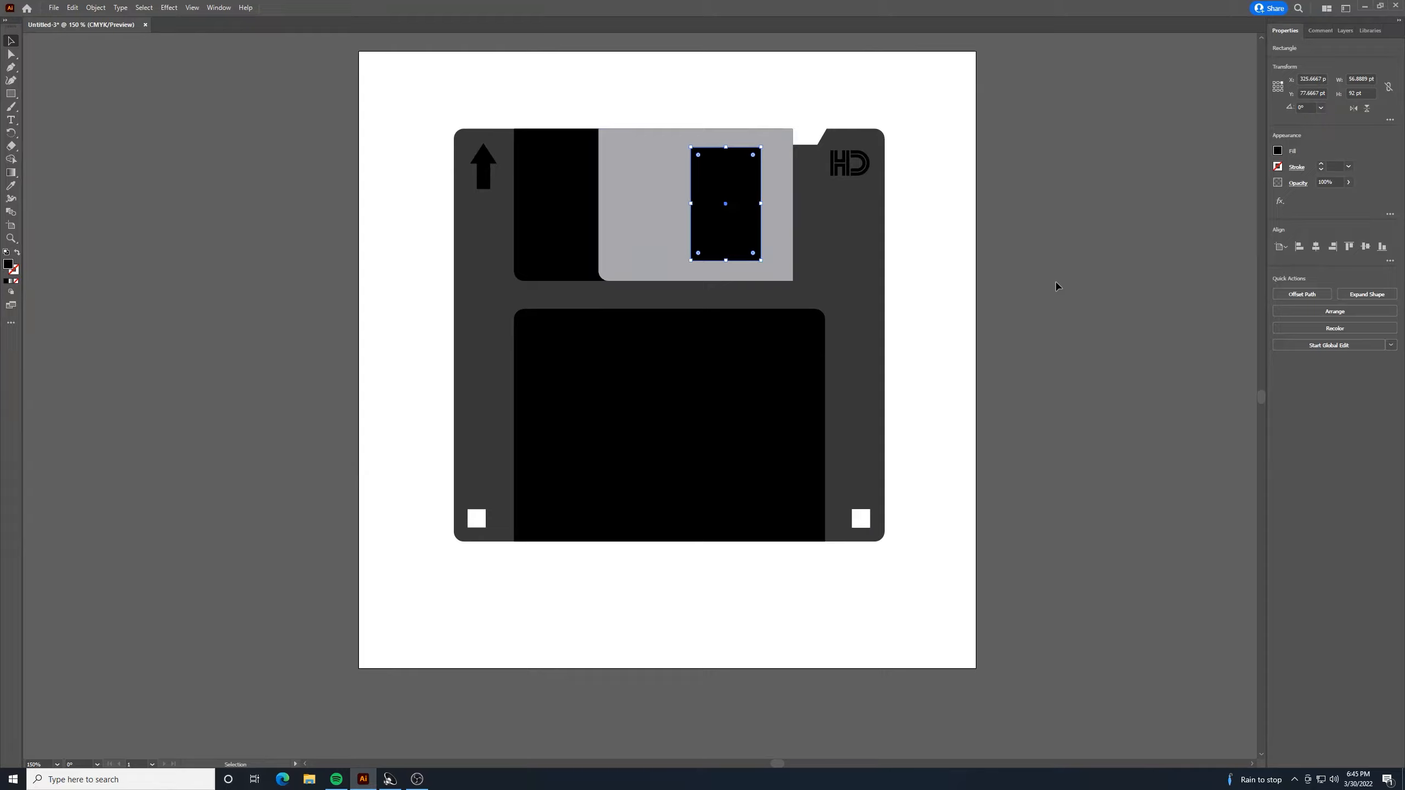
pyautogui.click(1096, 280)
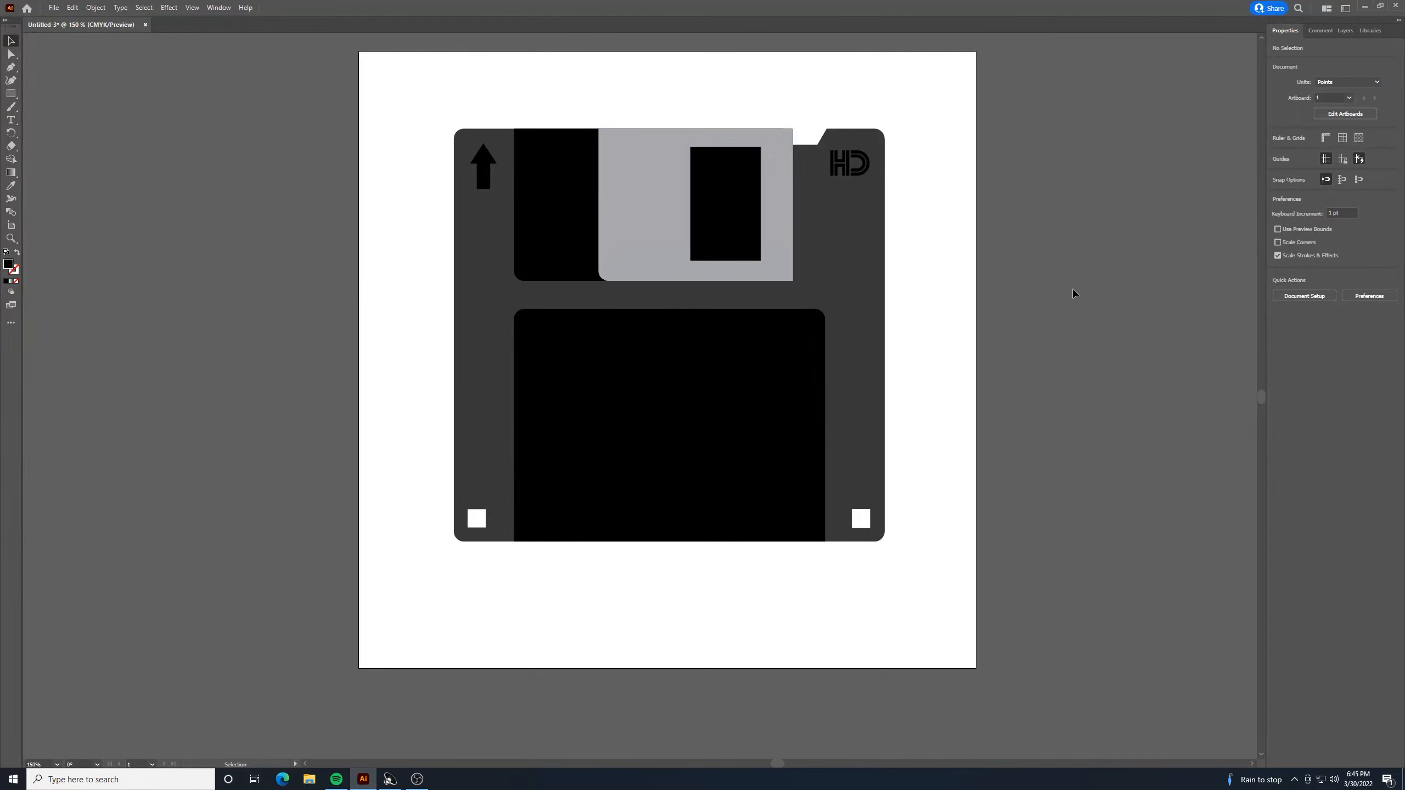
# Duplicate the large lower black panel and fit the copy inside the original at about 227 by 170 pt.
pyautogui.hotkey('ctrl', '-')
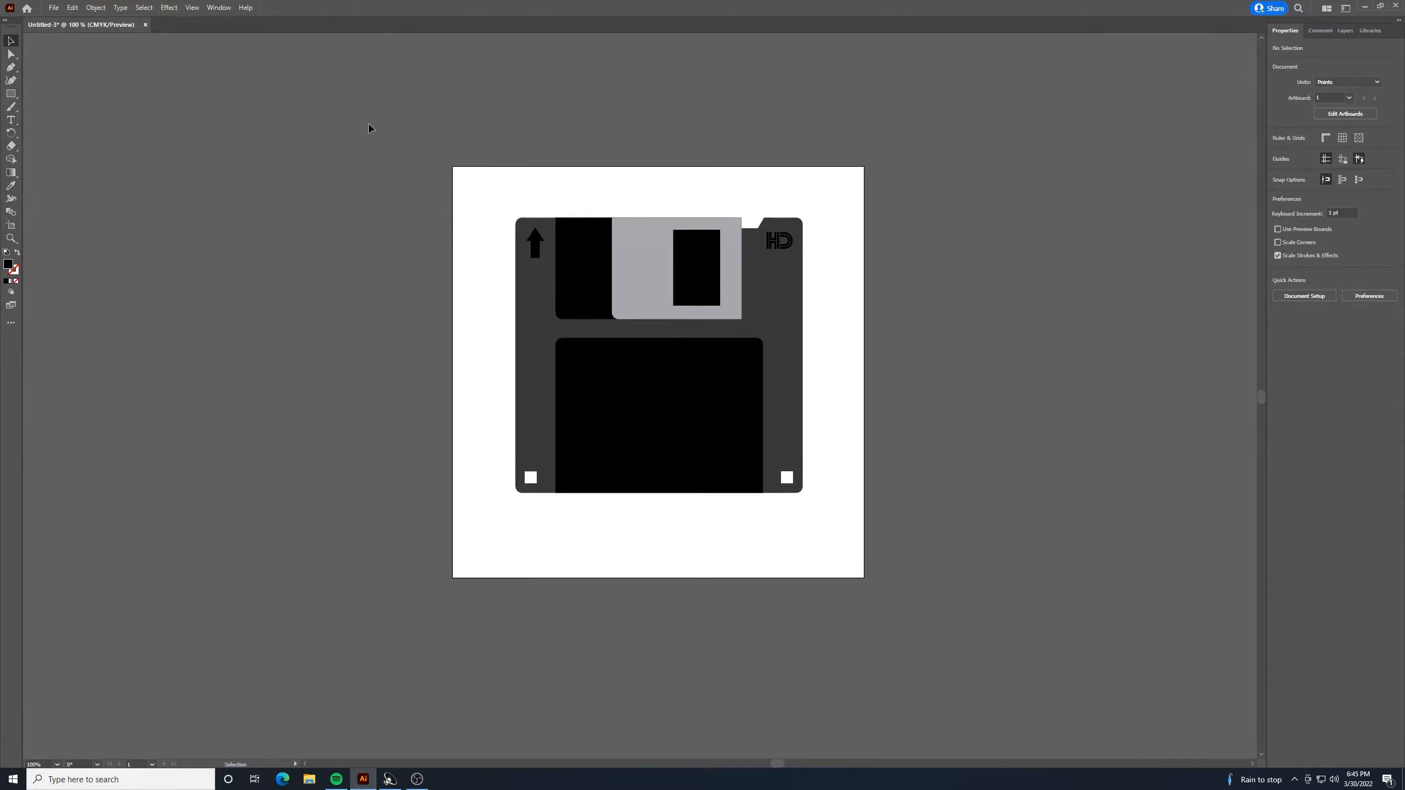
pyautogui.click(649, 393)
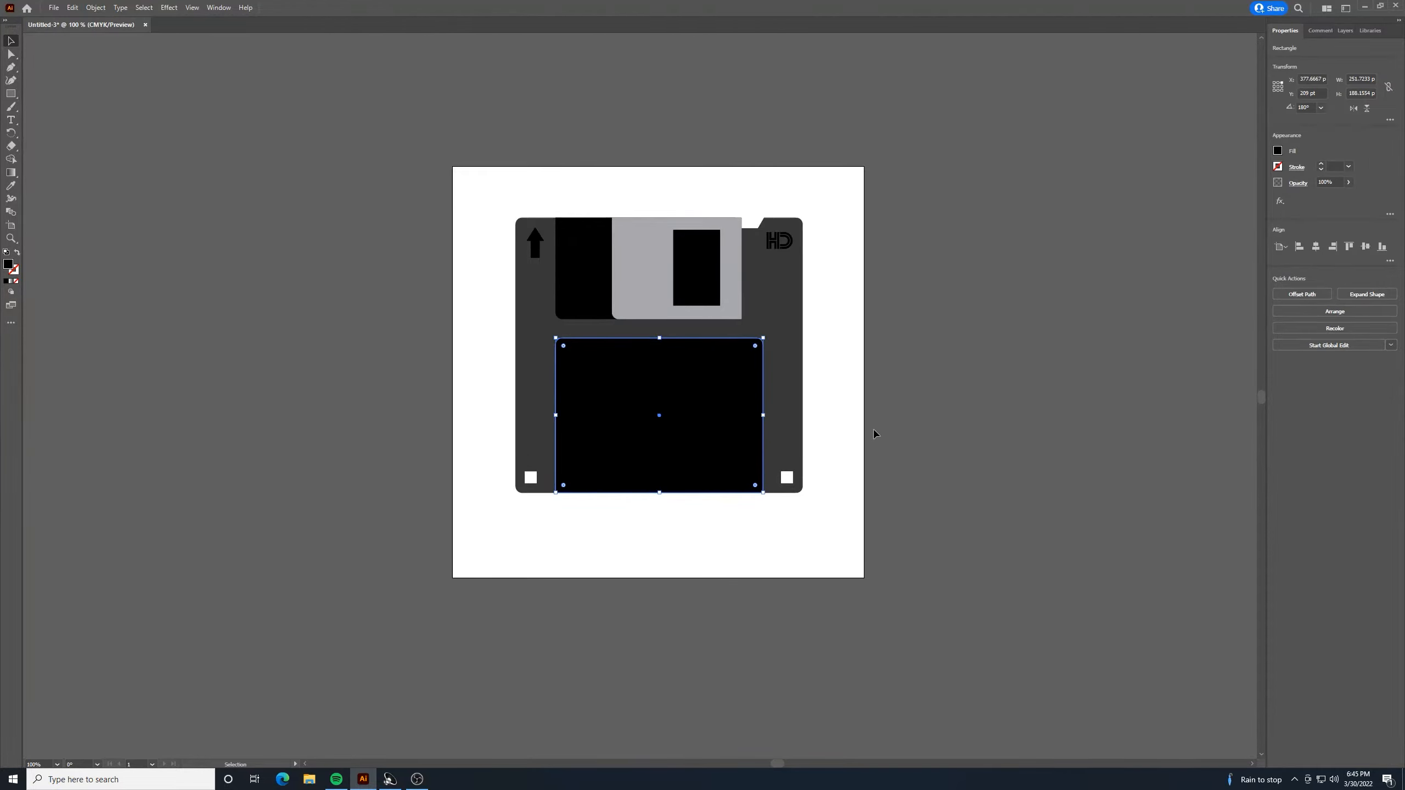
pyautogui.press('a')
pyautogui.hotkey('ctrl', 'c')
pyautogui.hotkey('ctrl', 'v')
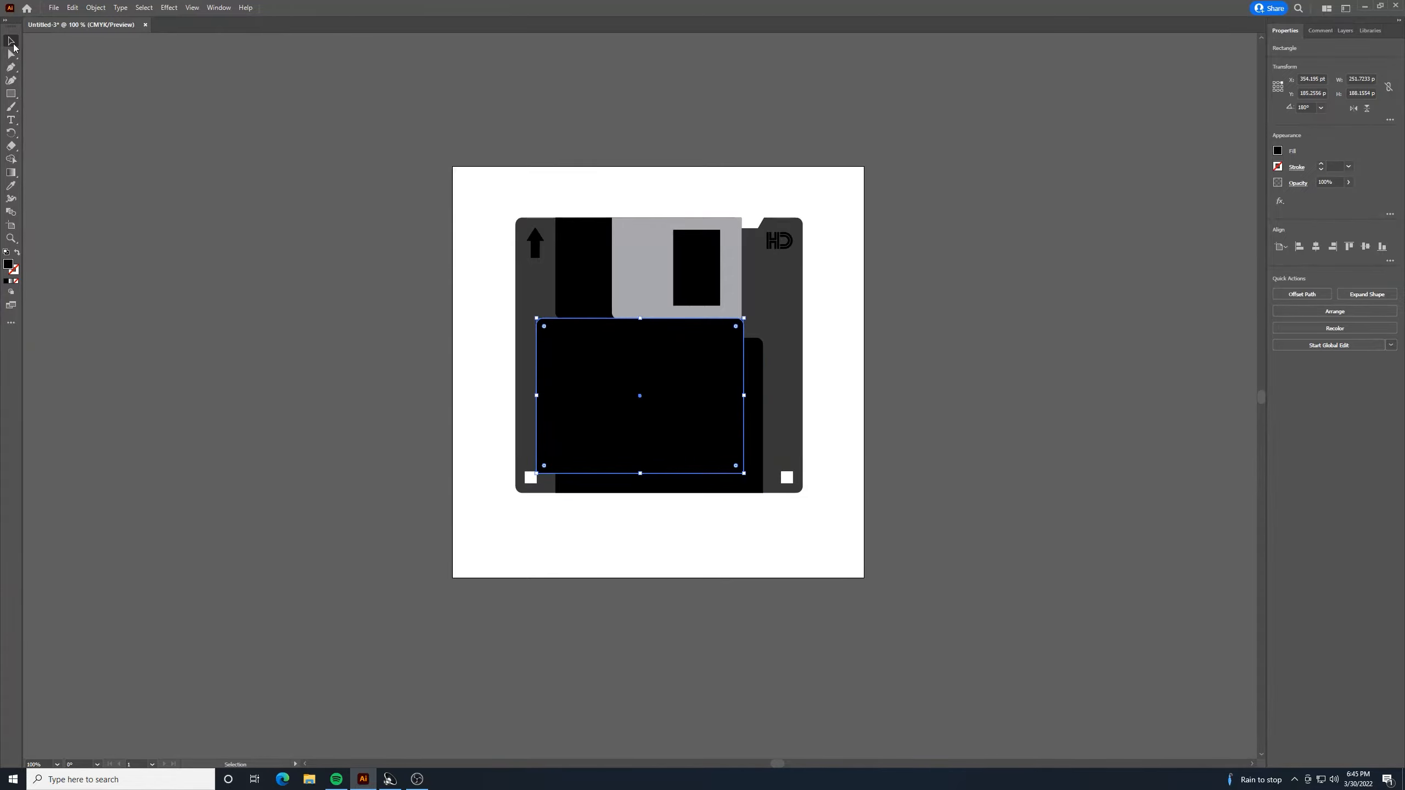
pyautogui.moveTo(743, 318); pyautogui.dragTo(726, 373)
# Fill the inner copy of the lower panel with a very light gray to form the label.
pyautogui.click(1277, 151)
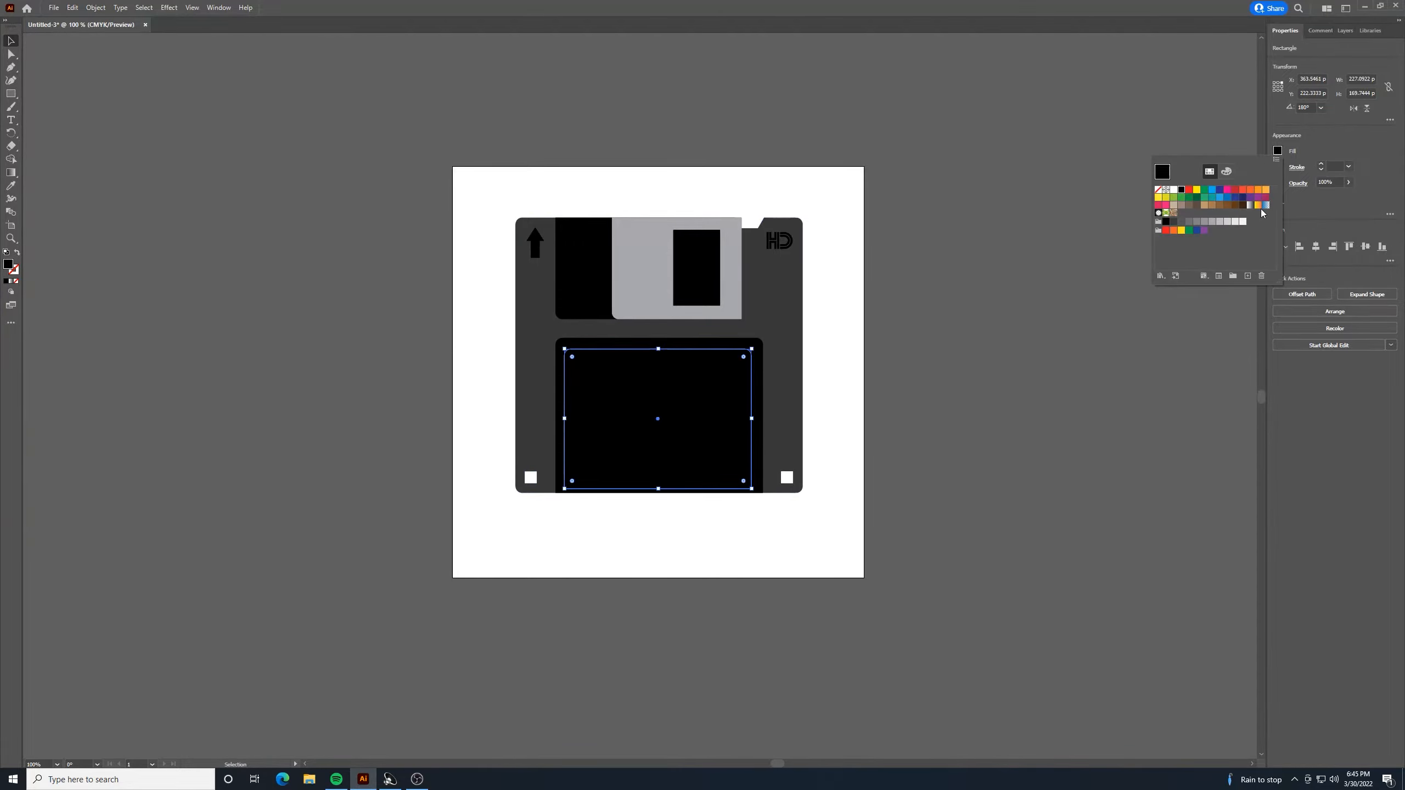
pyautogui.click(1235, 221)
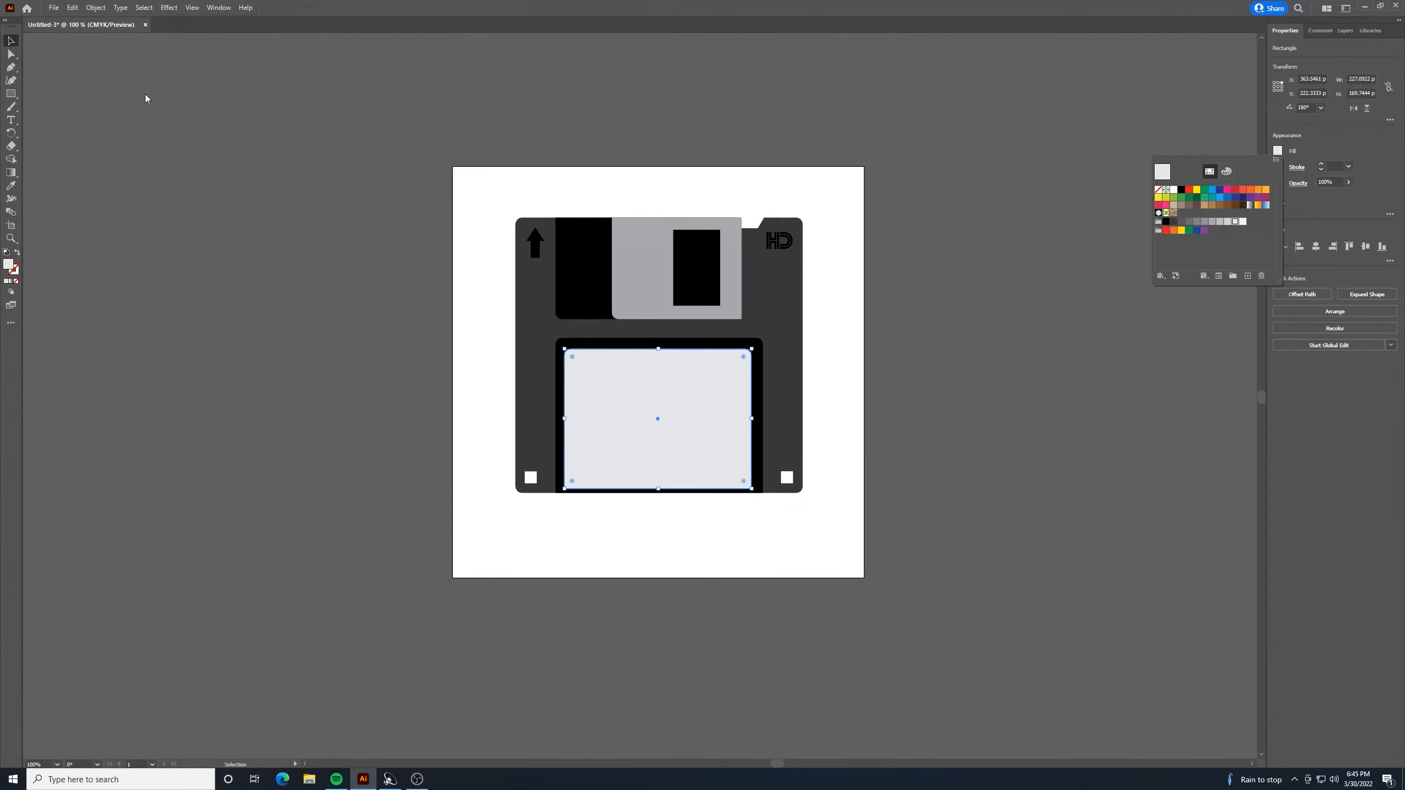
pyautogui.click(147, 117)
pyautogui.click(458, 399)
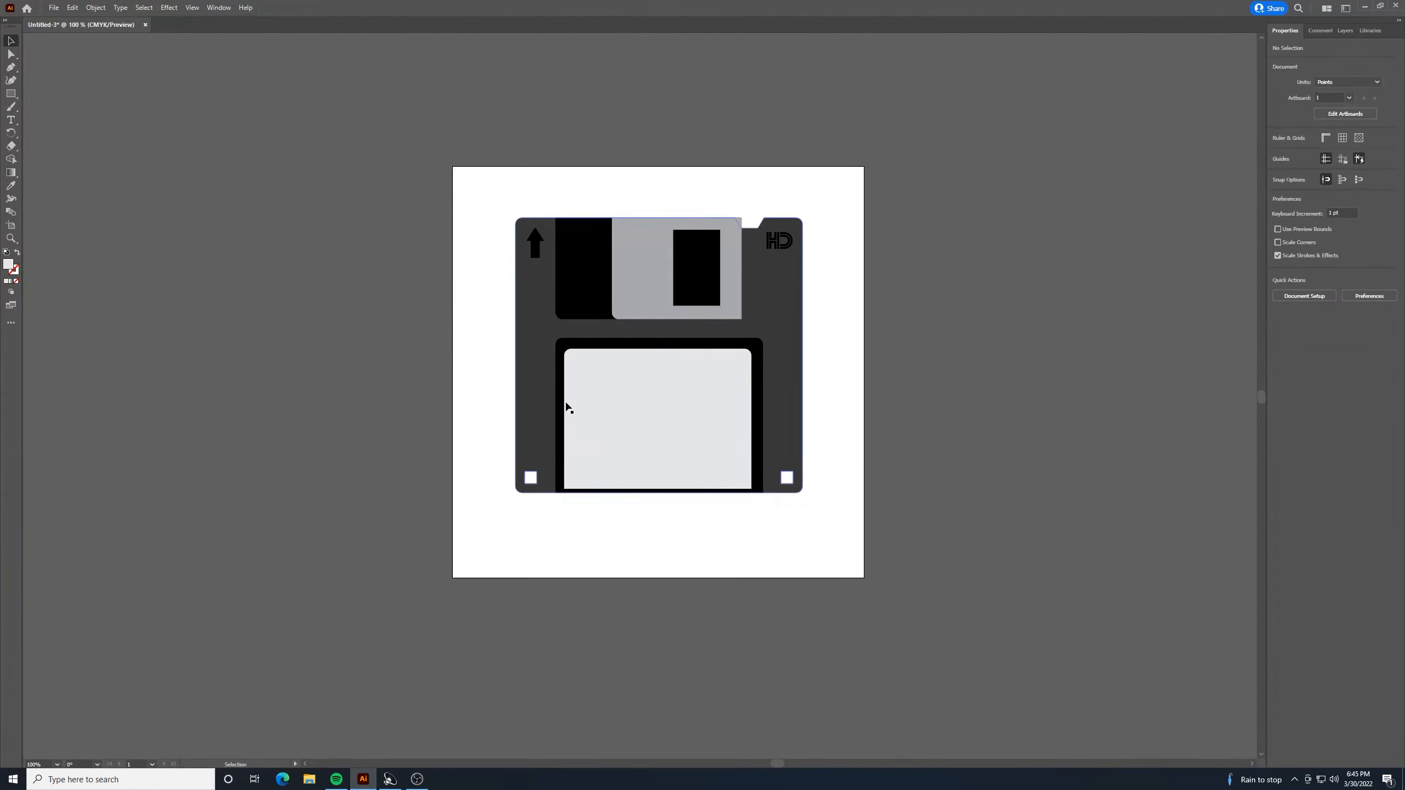
# Reposition the light gray label inside the black panel and resize it to about 243 by 164 pt.
pyautogui.moveTo(603, 395); pyautogui.dragTo(596, 398)
pyautogui.moveTo(759, 422); pyautogui.dragTo(760, 423)
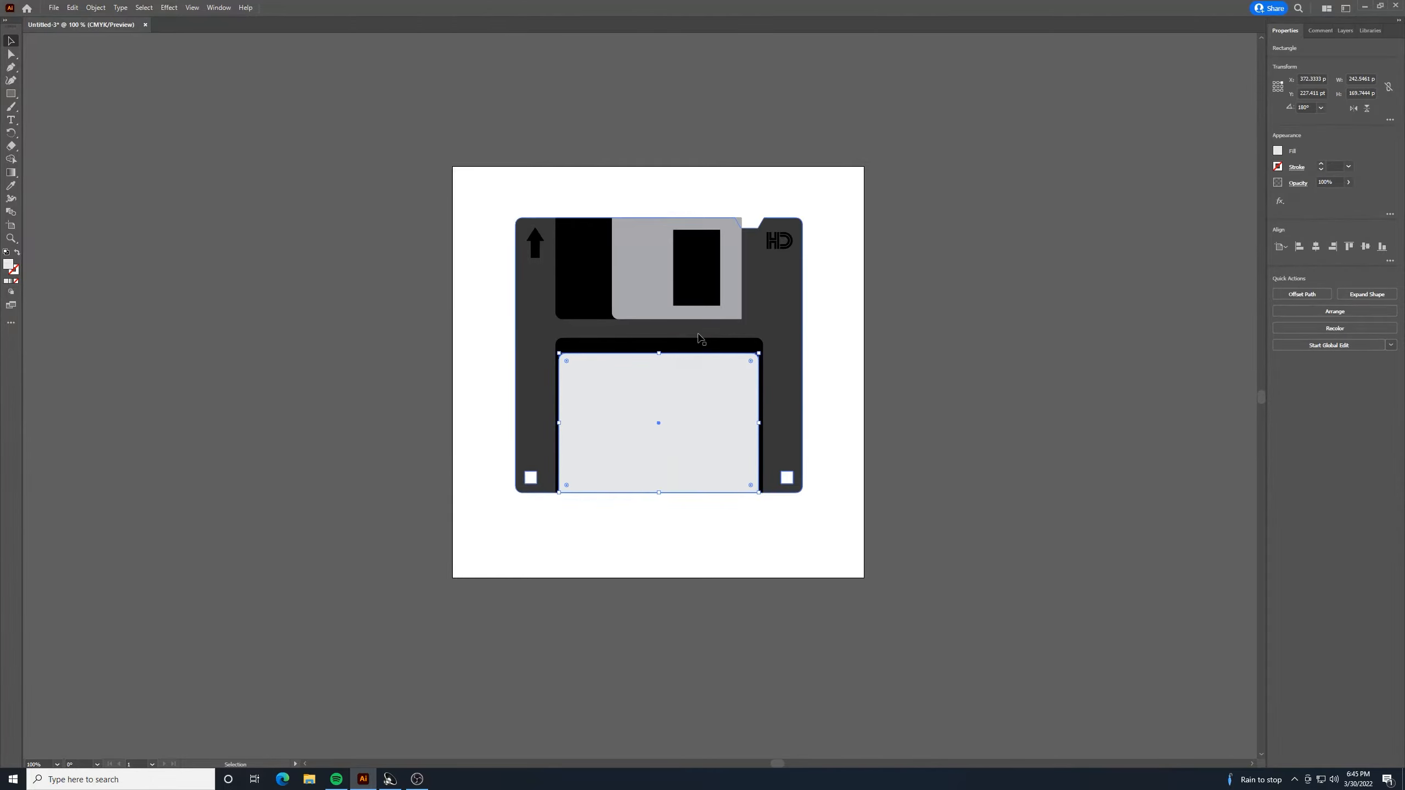
pyautogui.moveTo(661, 353); pyautogui.dragTo(662, 349)
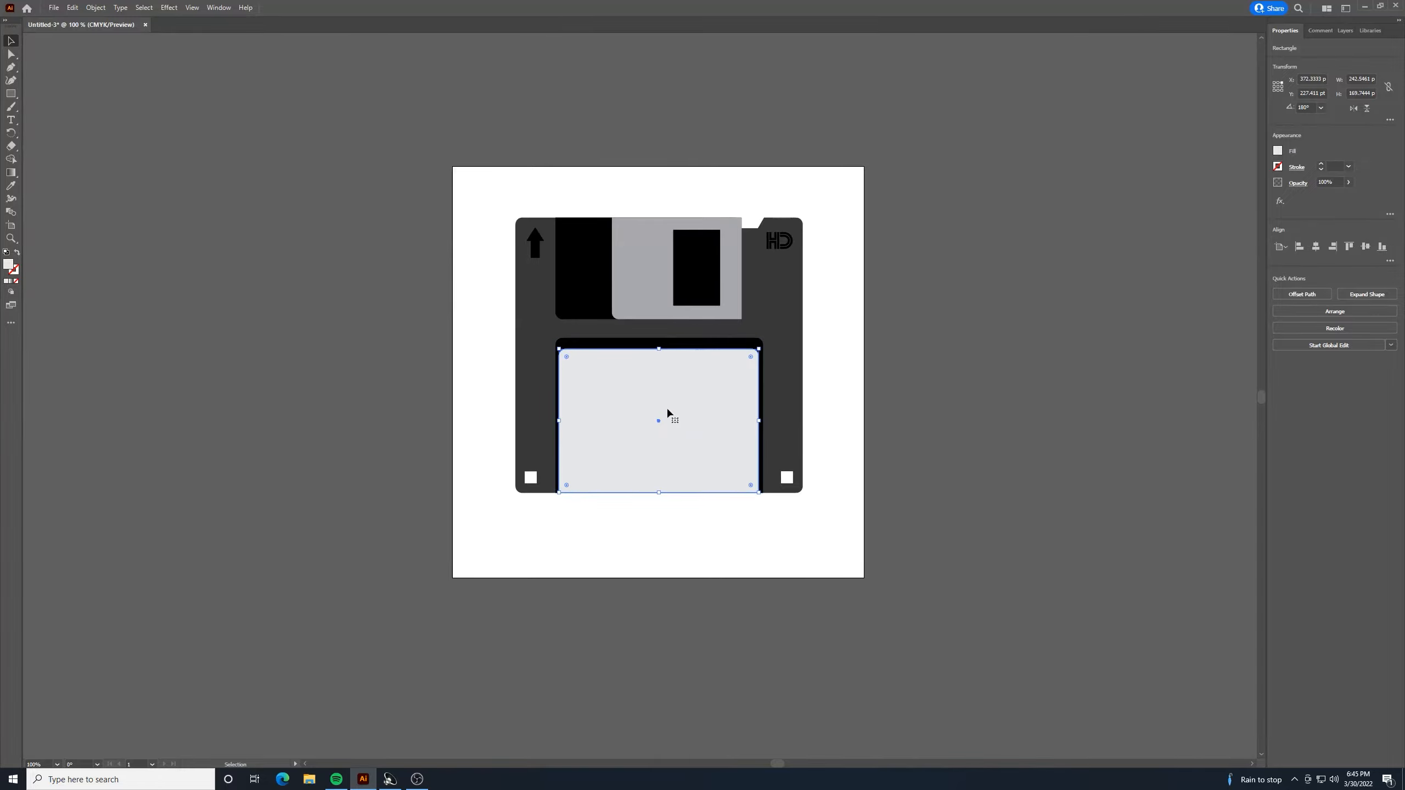
pyautogui.moveTo(658, 492); pyautogui.dragTo(659, 485)
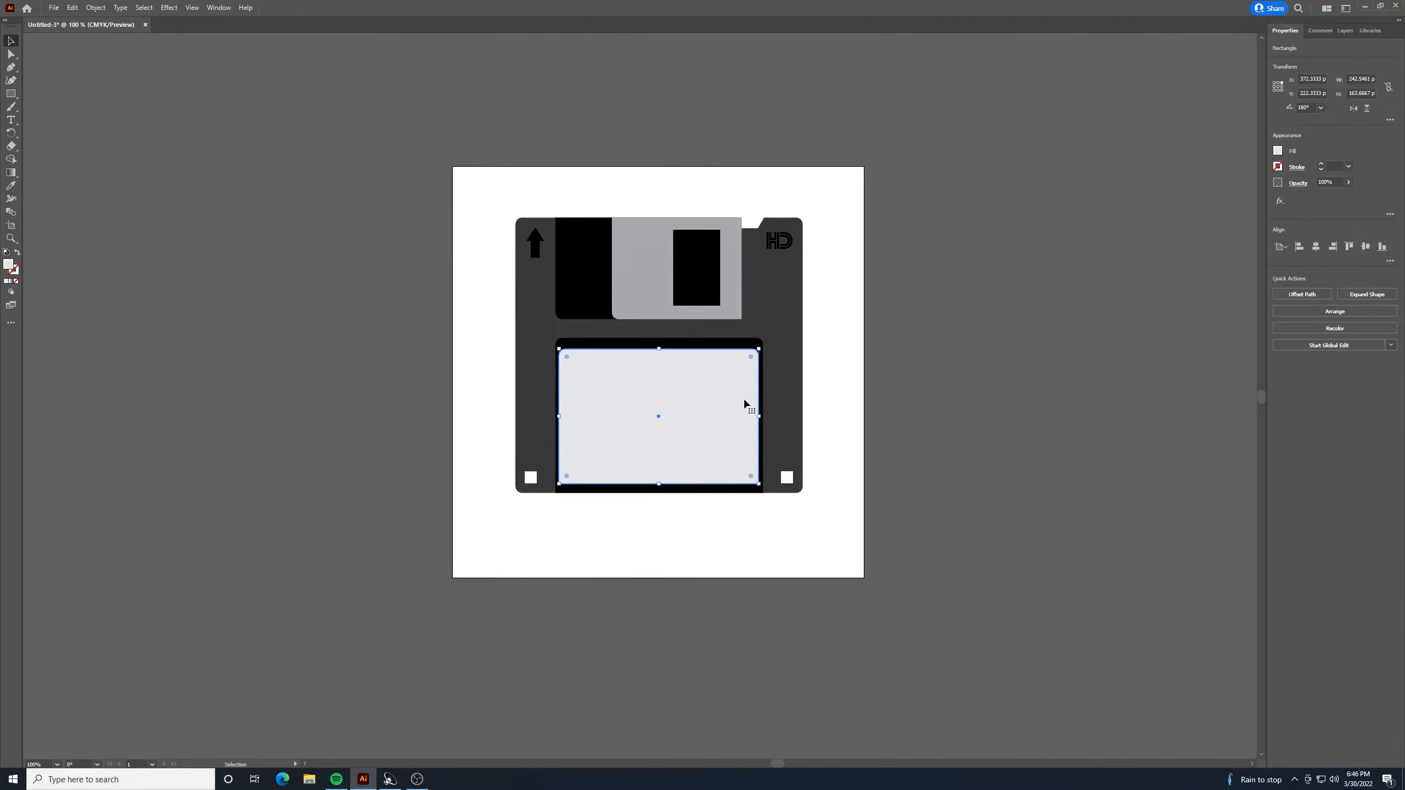
# Duplicate the light gray label and fill the copy with dark blue.
pyautogui.press('a')
pyautogui.hotkey('ctrl', 'v')
pyautogui.press('v')
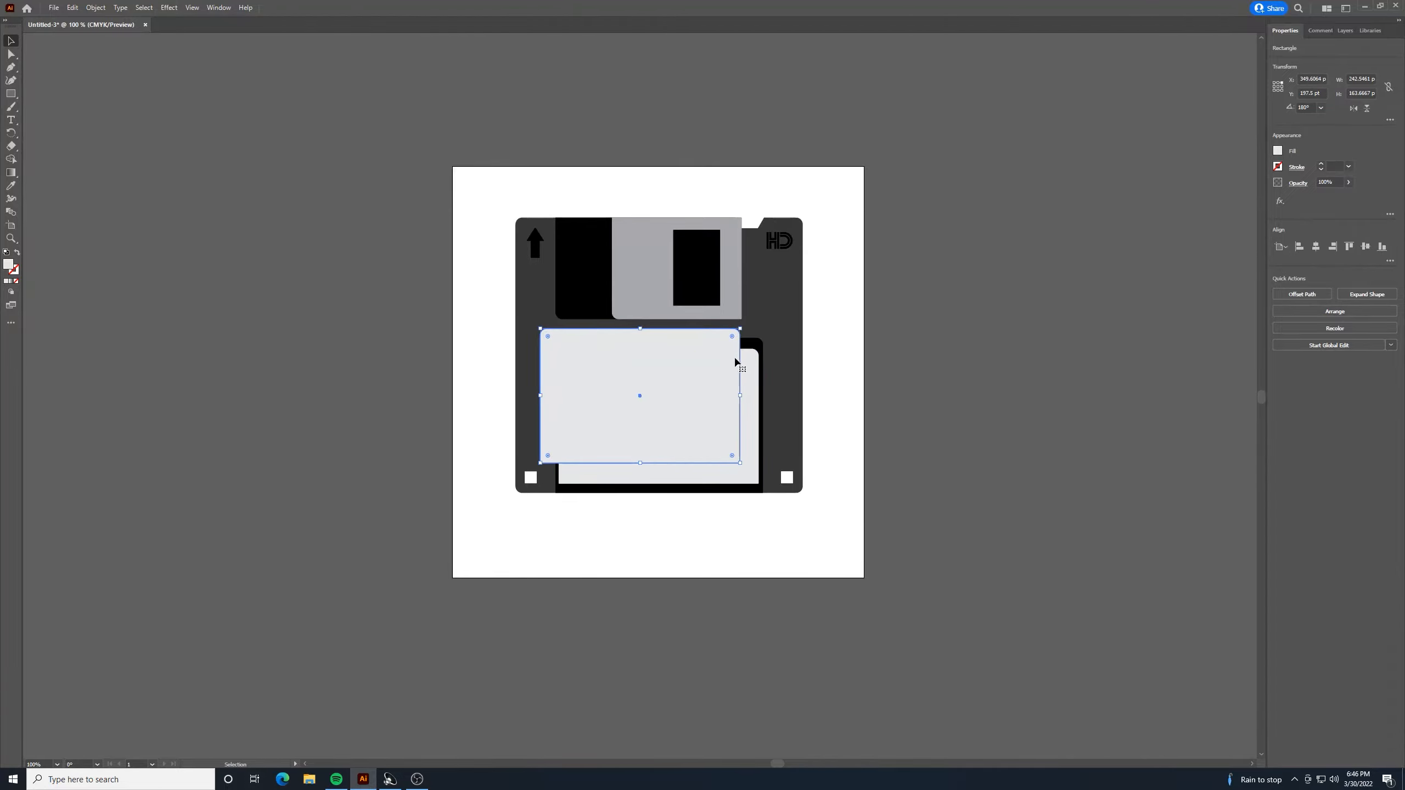
pyautogui.click(1277, 150)
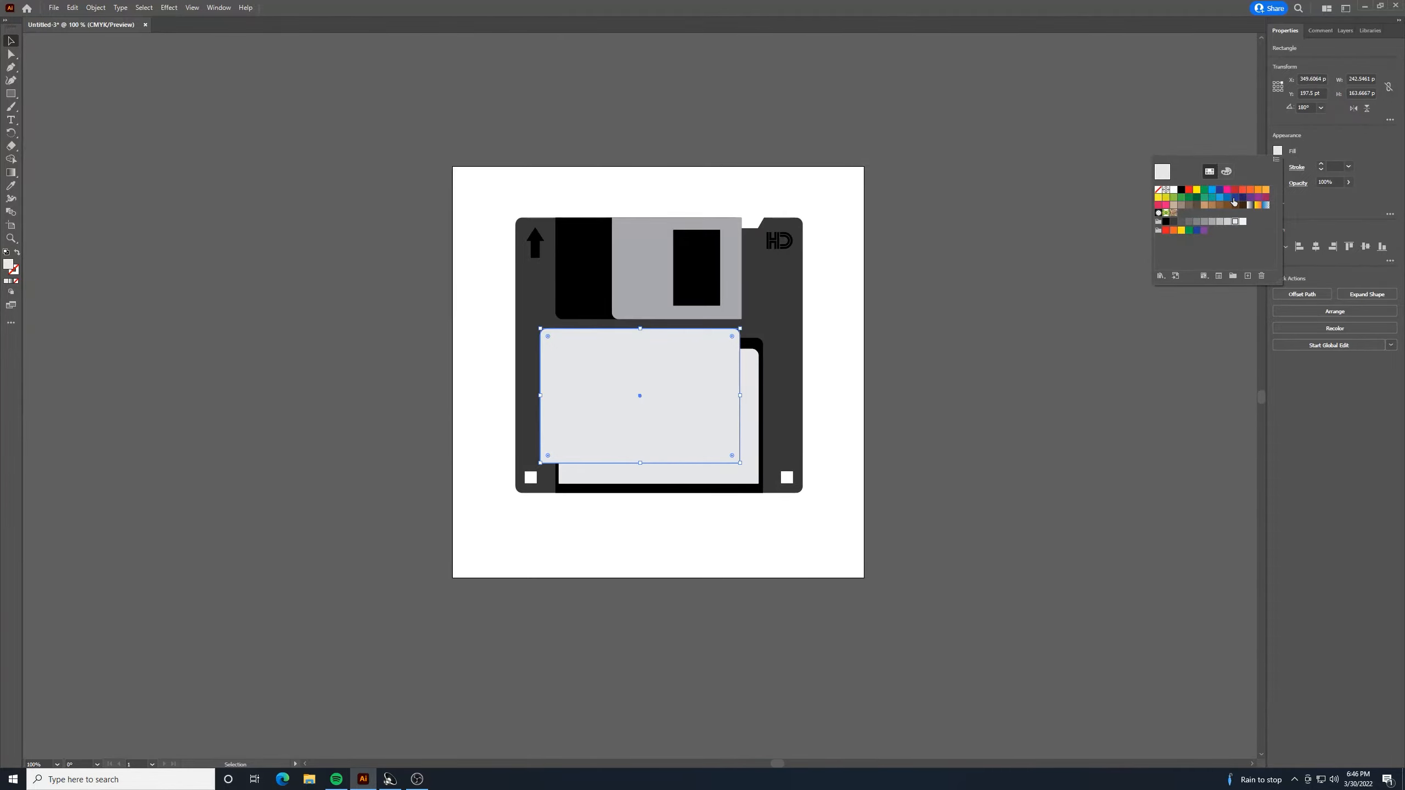
pyautogui.click(1220, 190)
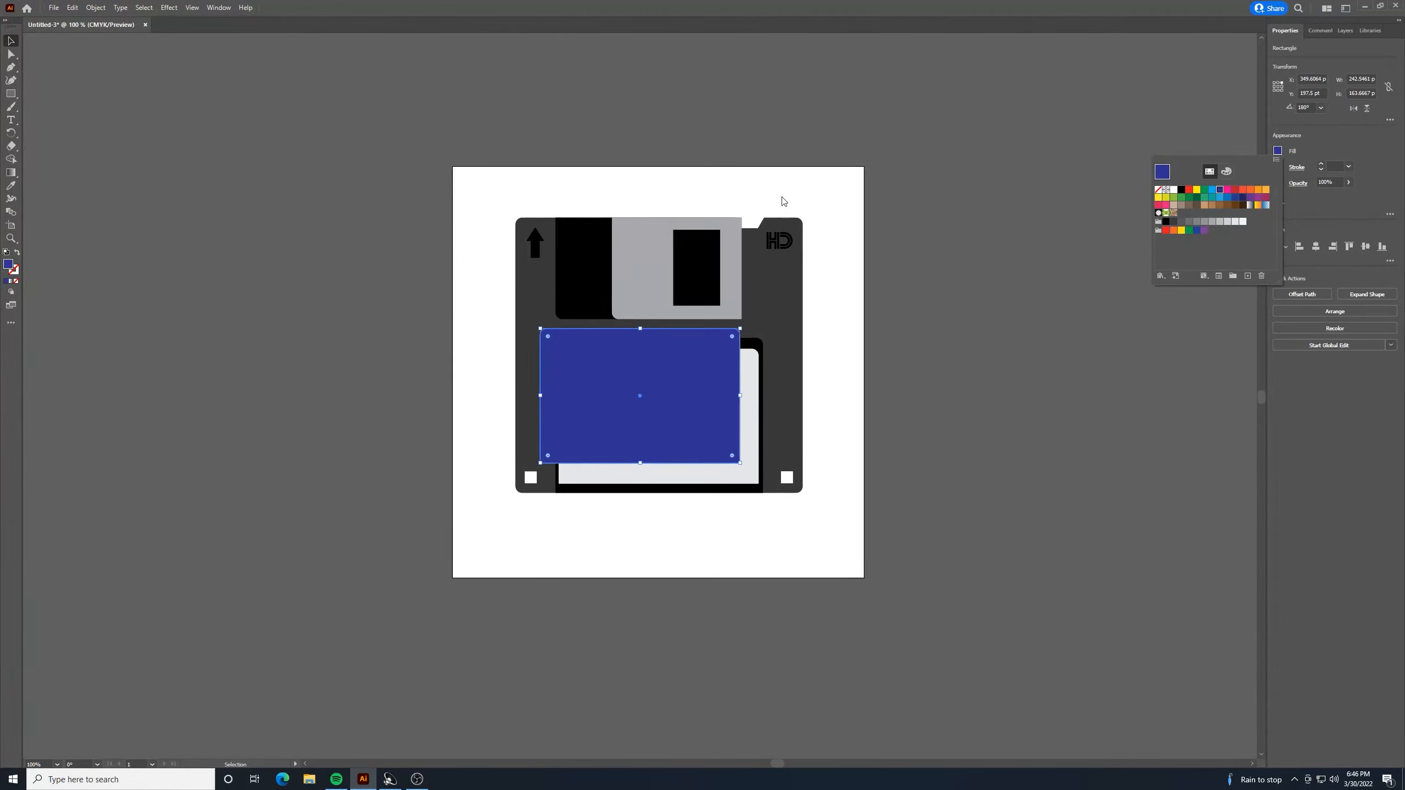
pyautogui.click(633, 362)
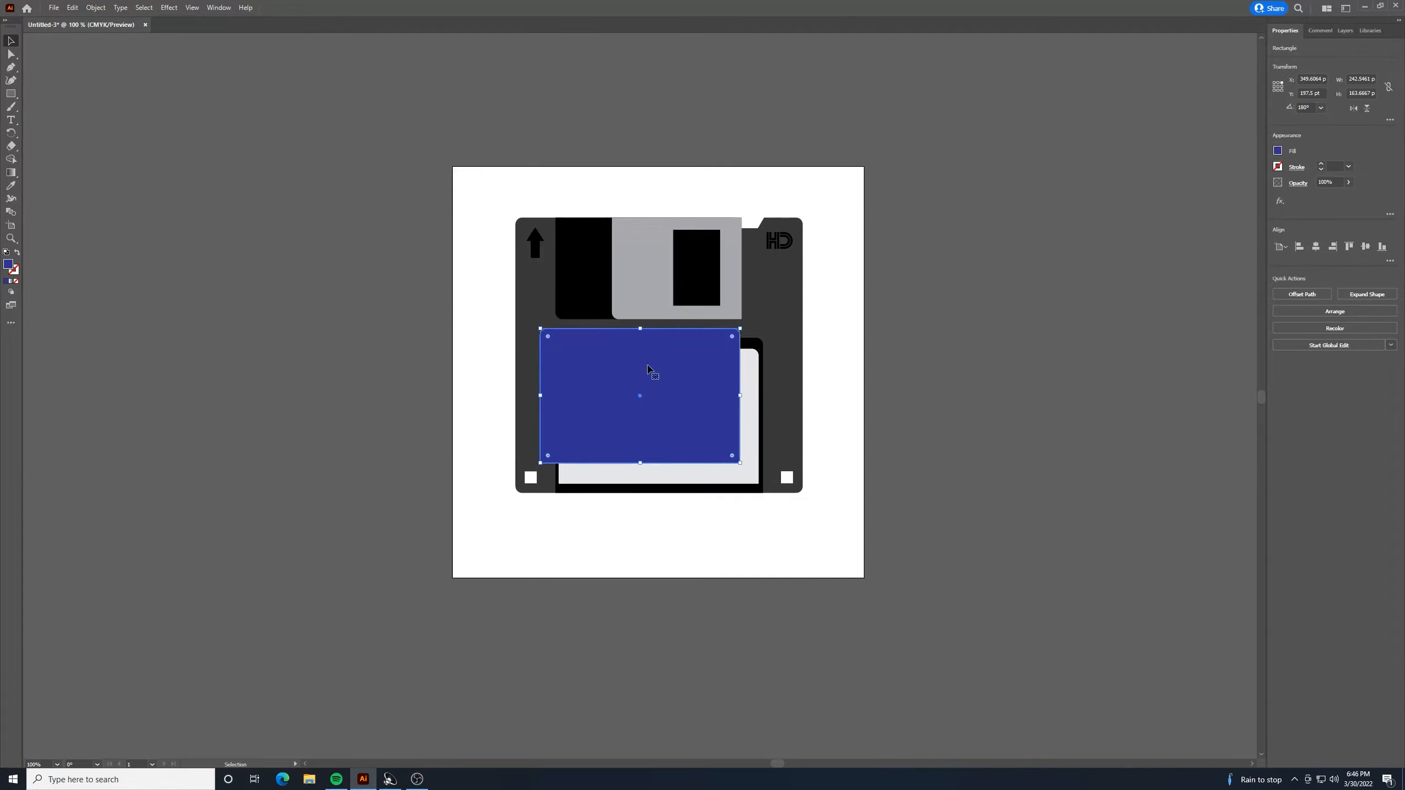
# Place the blue copy exactly over the label and reduce it to a 49 pt high strip along the label's lower edge.
pyautogui.click(293, 227)
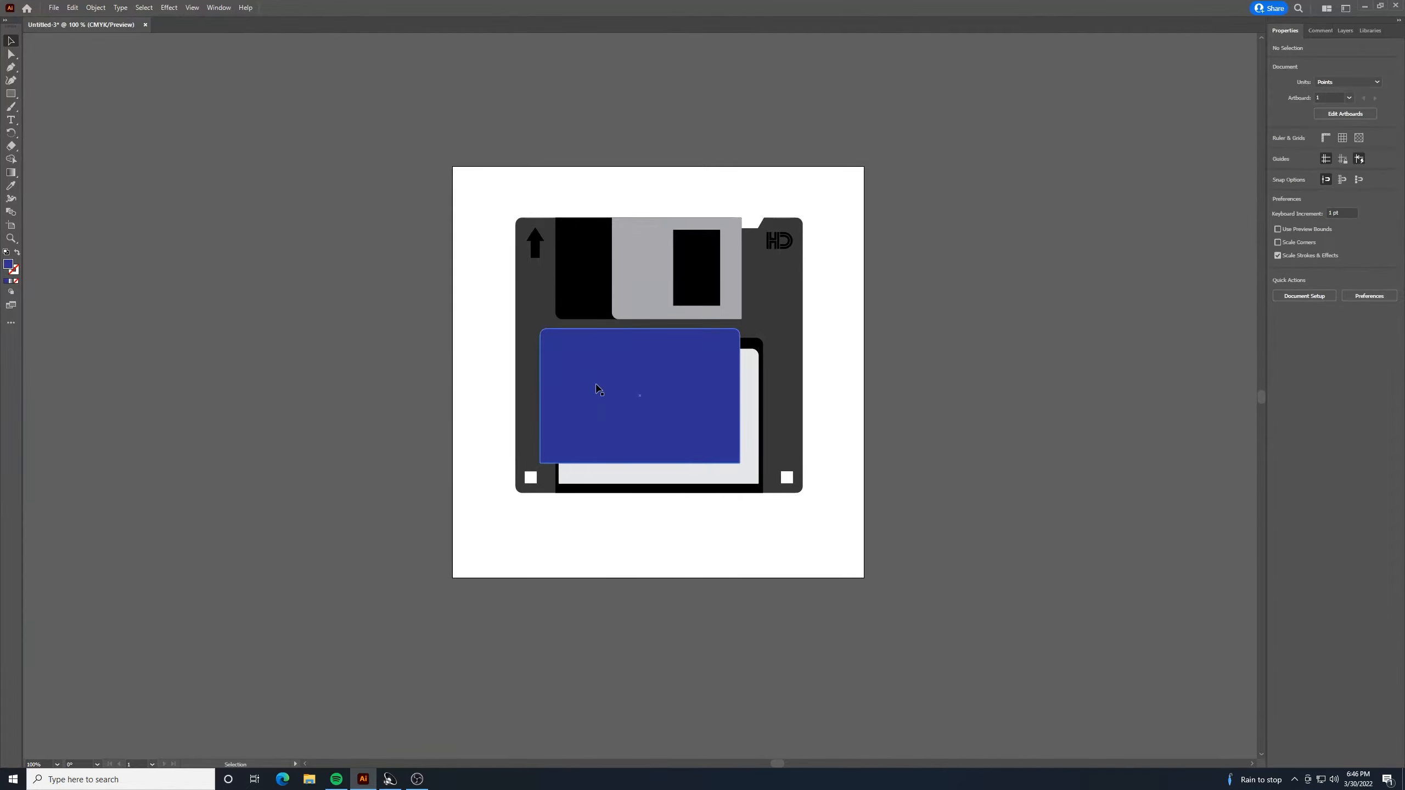
pyautogui.moveTo(597, 385); pyautogui.dragTo(618, 409)
pyautogui.moveTo(661, 348); pyautogui.dragTo(645, 445)
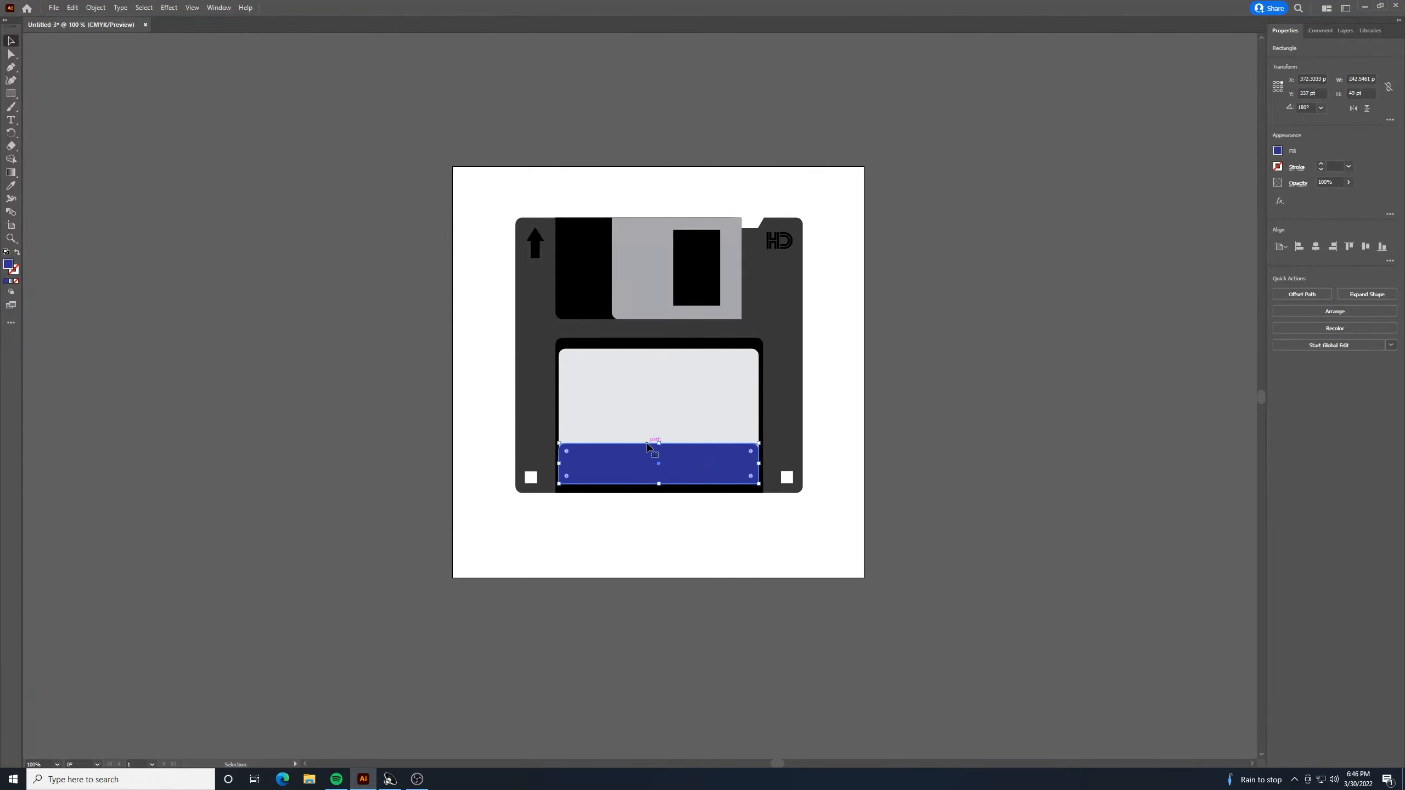
# Remove the rounding from the blue strip's upper corners so all its corners are square.
pyautogui.hotkey('shift', 'F8')
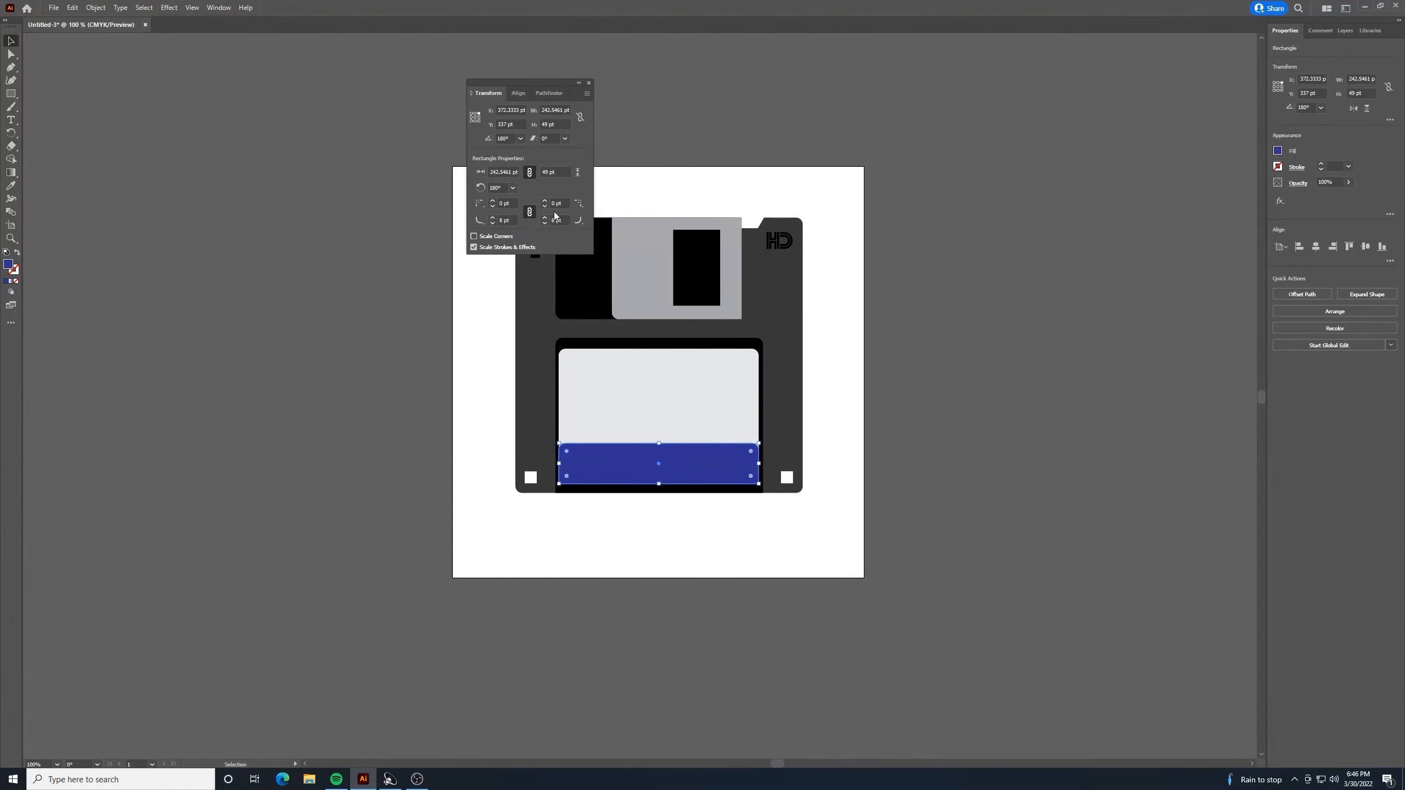
pyautogui.moveTo(555, 220); pyautogui.dragTo(536, 215)
pyautogui.click(503, 220)
pyautogui.press('Return')
pyautogui.click(588, 82)
pyautogui.click(702, 141)
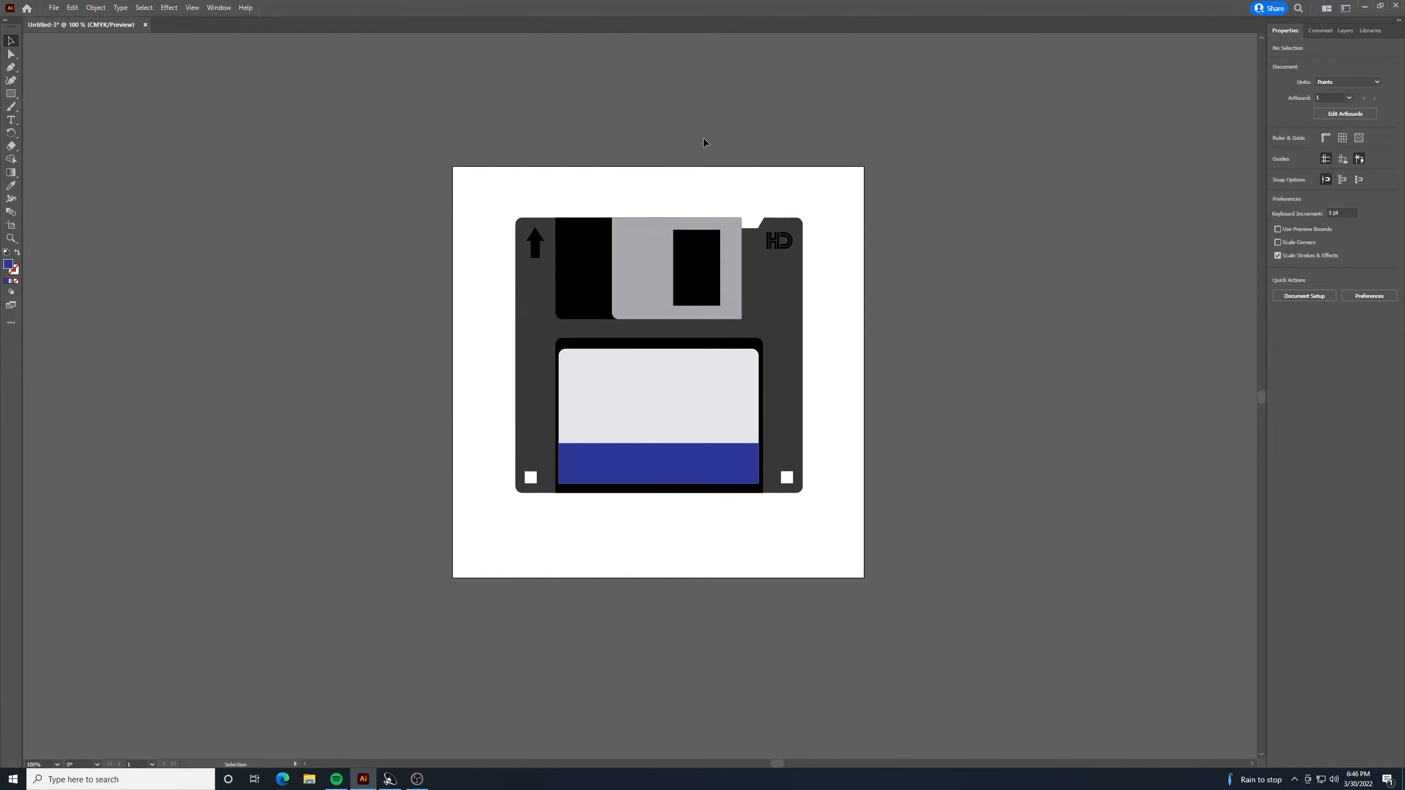
# Shift the blue strip sideways and realign it exactly with the light gray label's side edges.
pyautogui.click(714, 473)
pyautogui.press('Right')
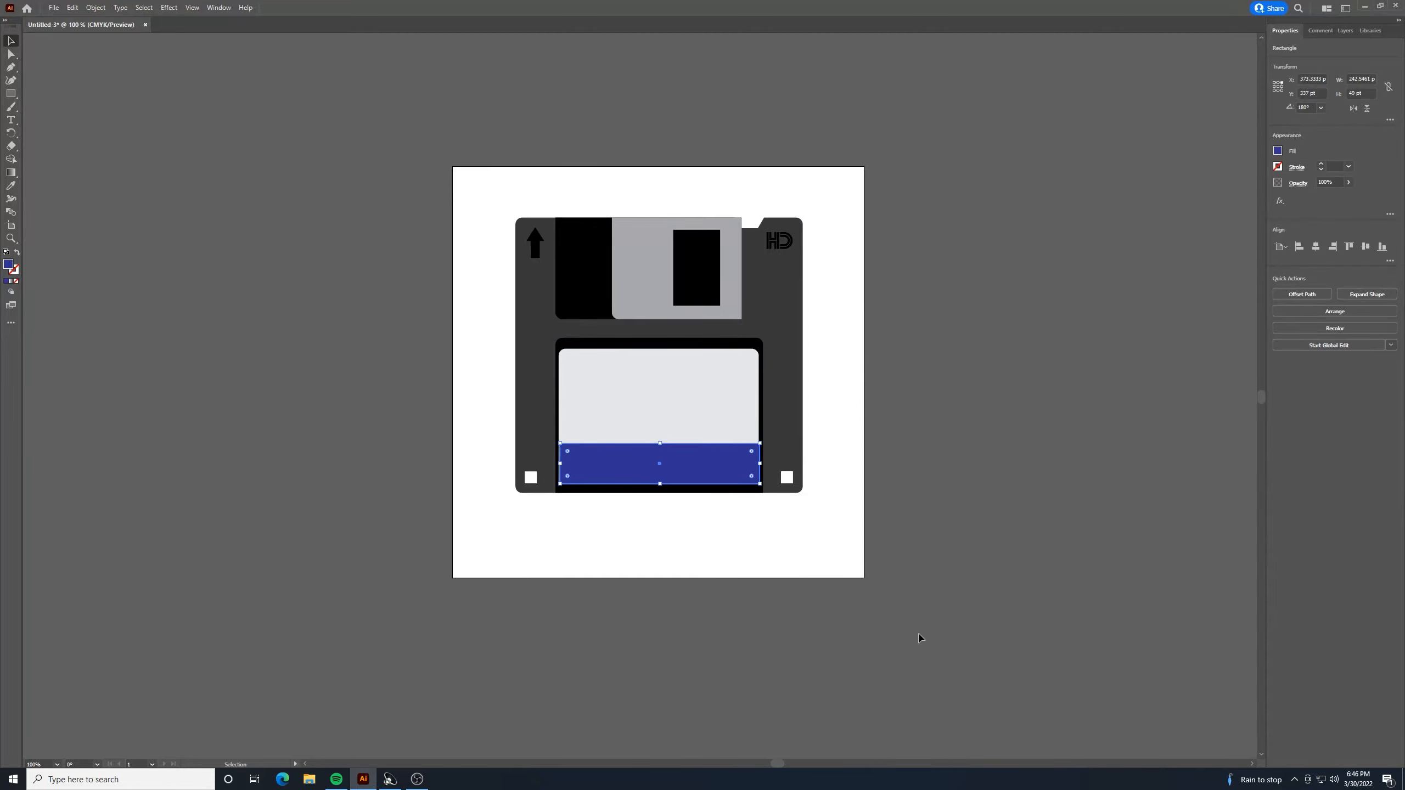
pyautogui.scroll(3, 712, 524)
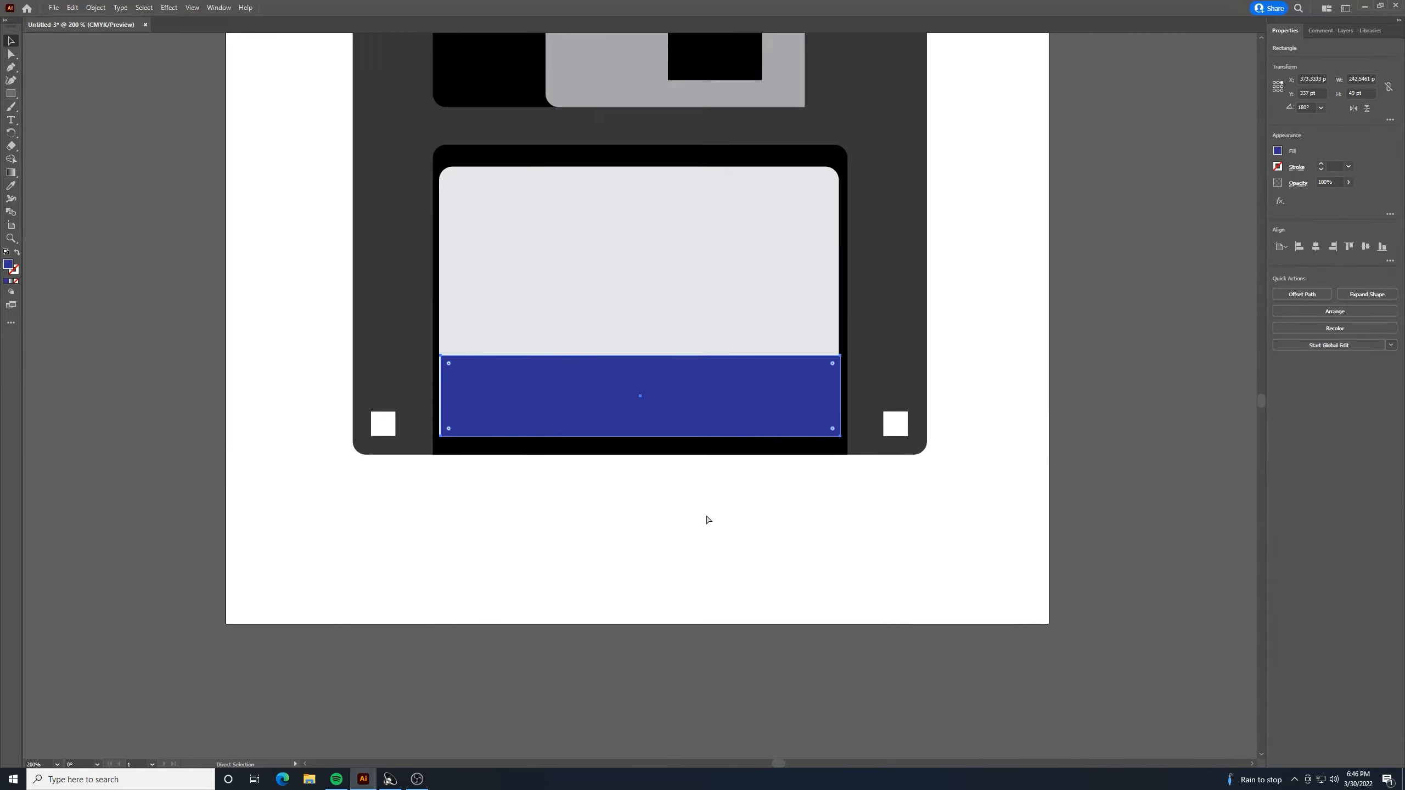
pyautogui.moveTo(733, 405); pyautogui.dragTo(731, 405)
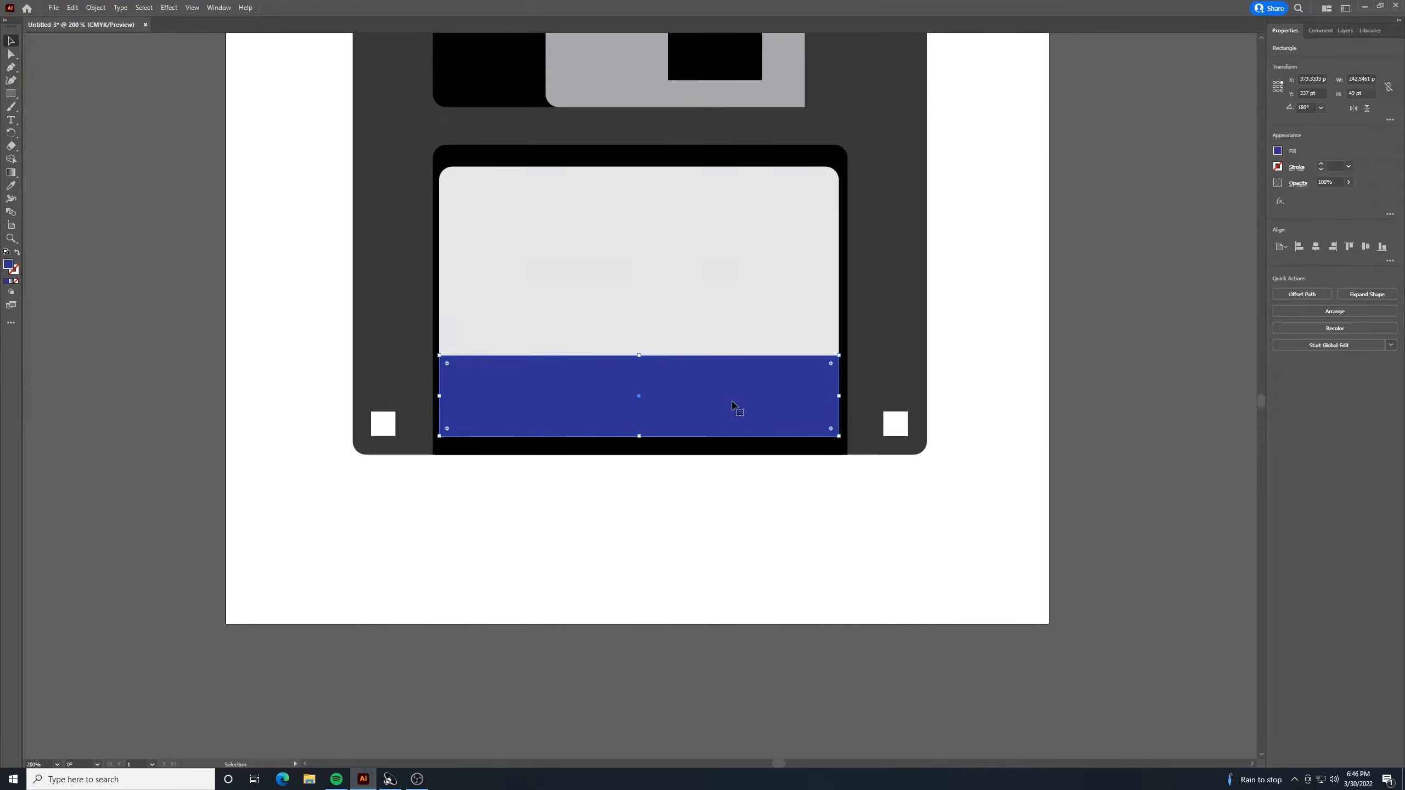
# Shorten the light gray label from below so its lower edge meets the blue strip's upper edge.
pyautogui.click(750, 337)
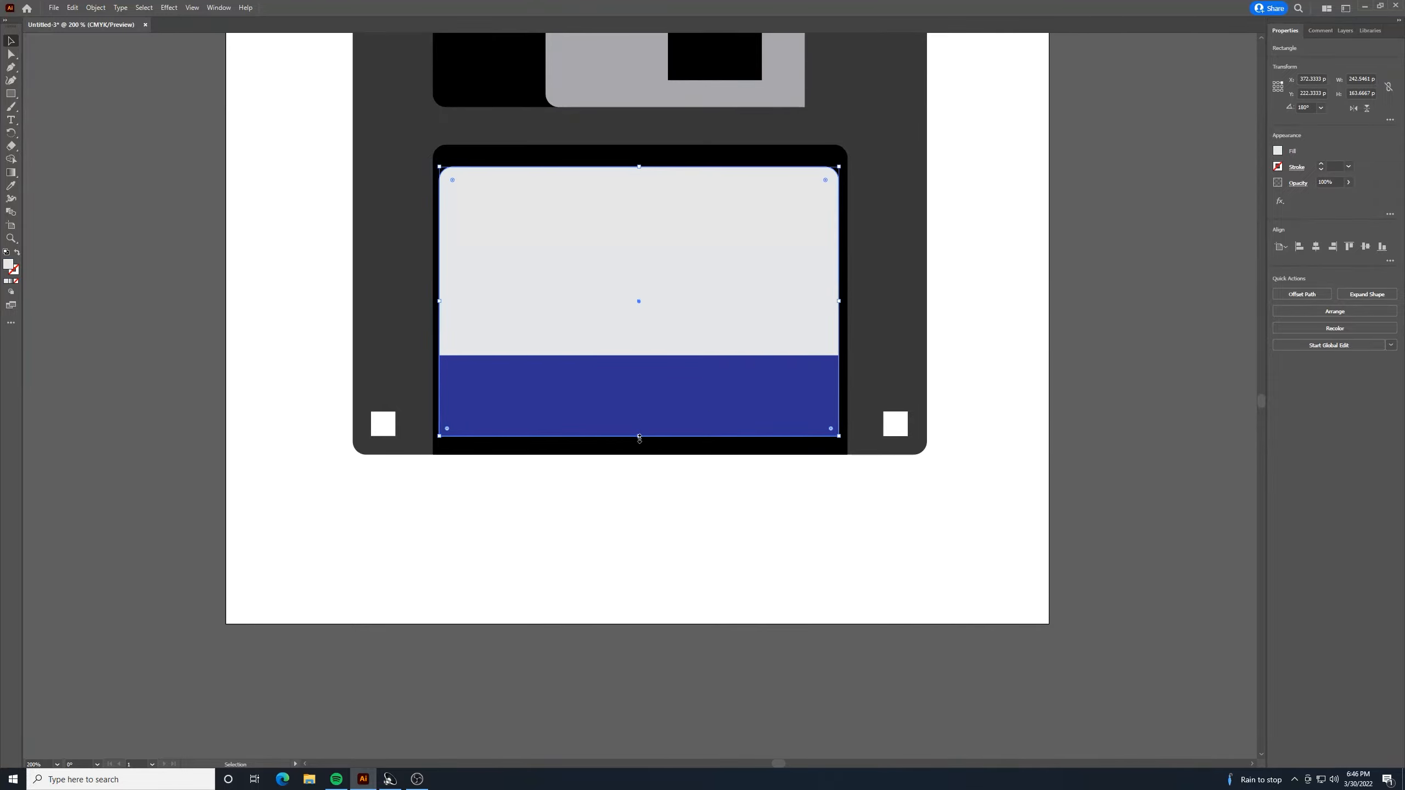
pyautogui.moveTo(639, 437); pyautogui.dragTo(641, 355)
pyautogui.click(959, 355)
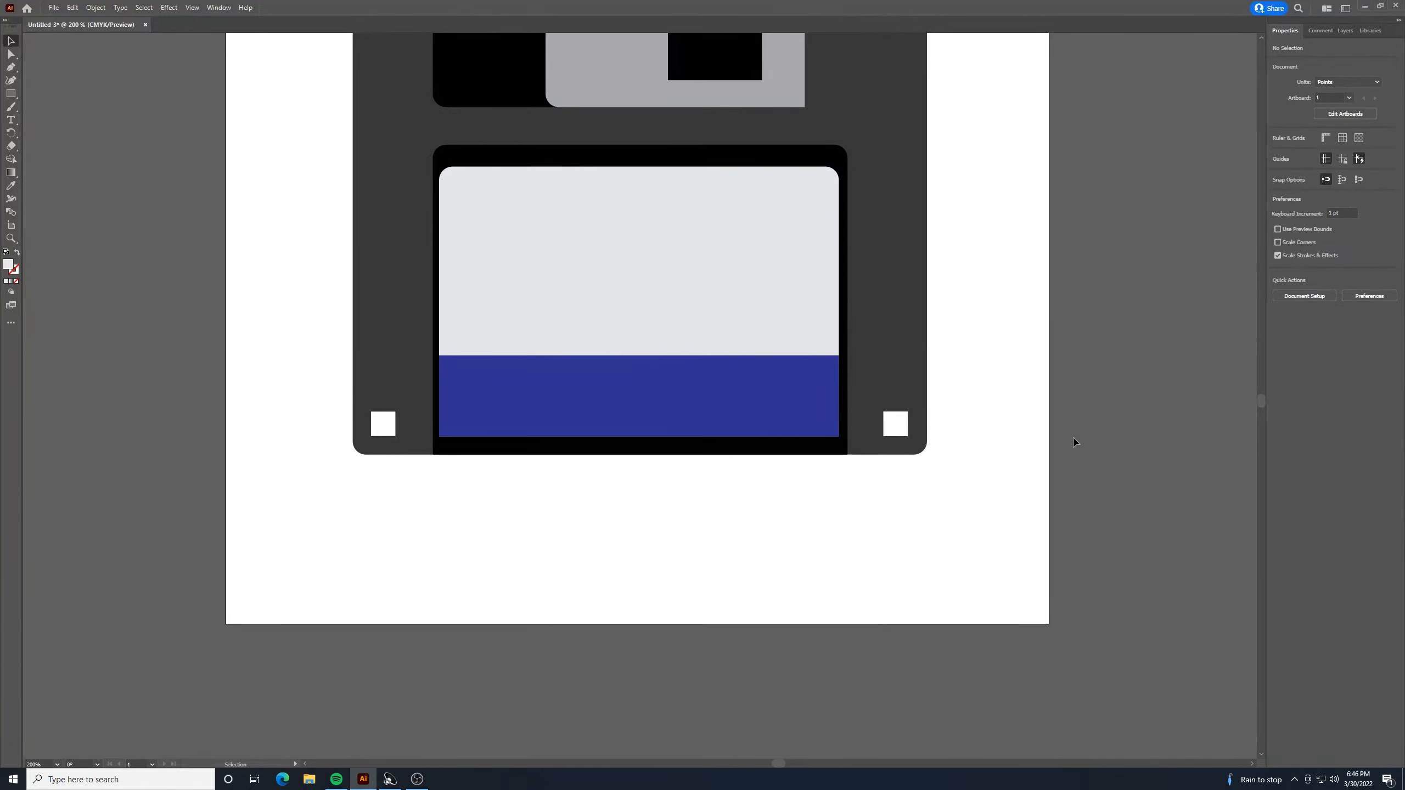
# Stretch the gray label and blue strip together upward to a combined height of about 166 pt.
pyautogui.hotkey('ctrl', '-')
pyautogui.hotkey('ctrl', '-')
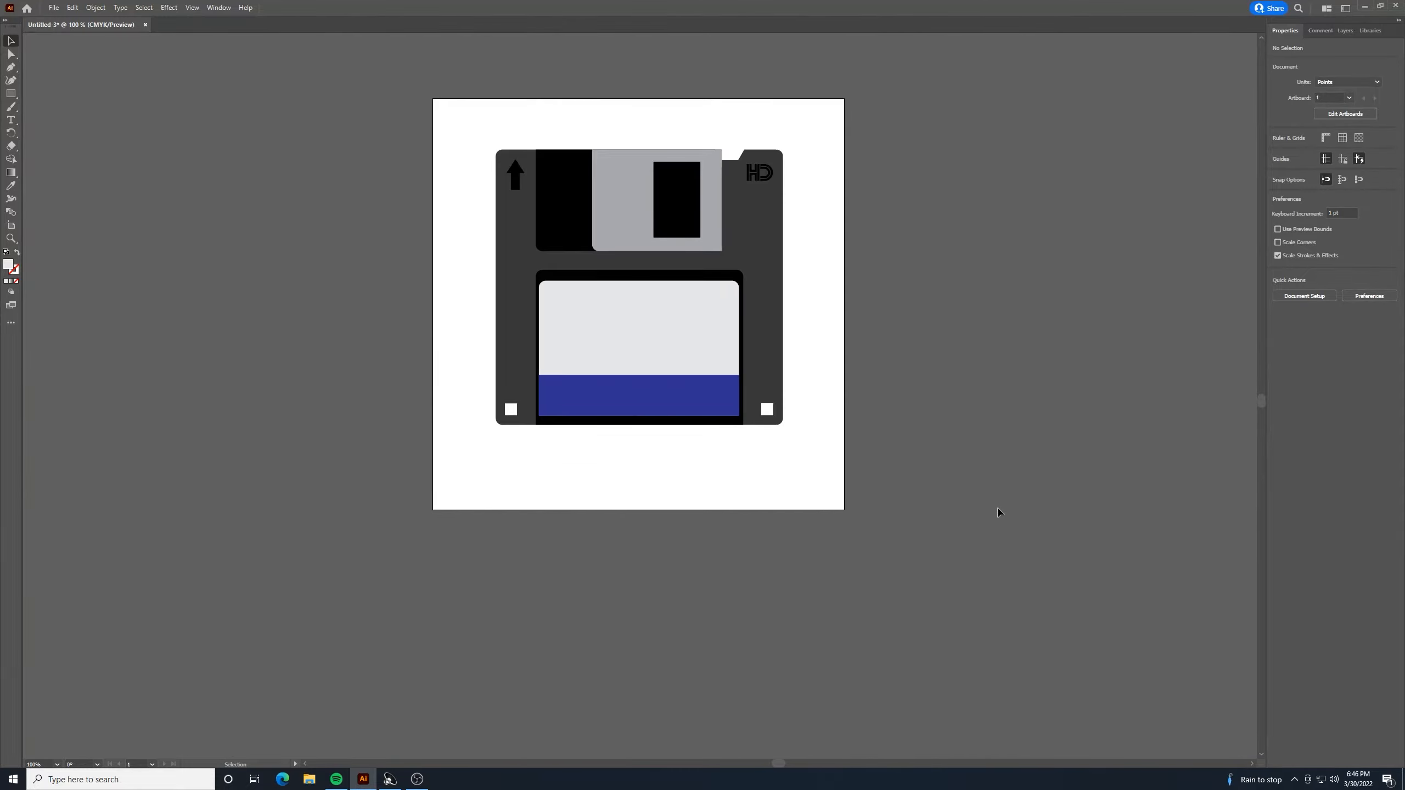
pyautogui.click(691, 417)
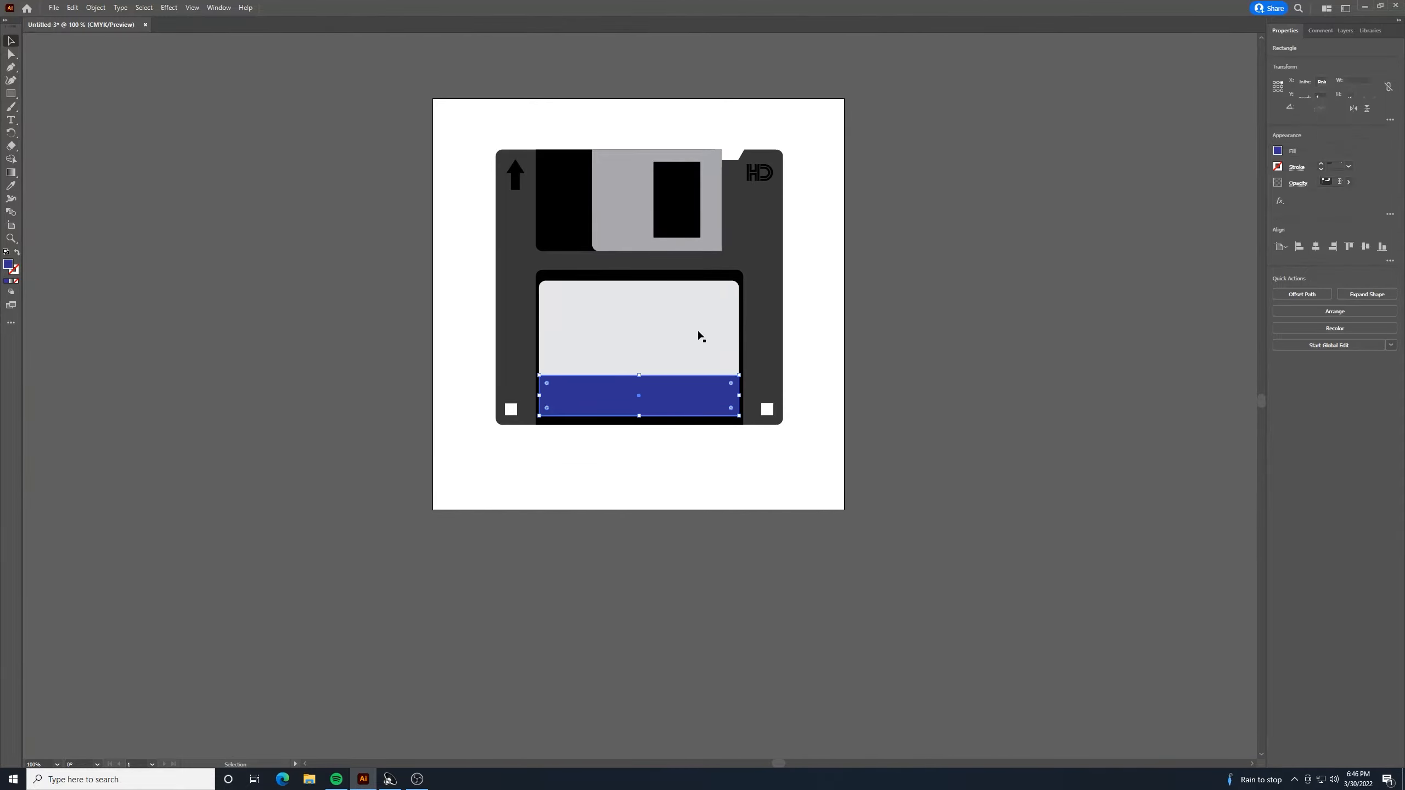
pyautogui.keyDown('shift'); pyautogui.click(699, 321); pyautogui.keyUp('shift')
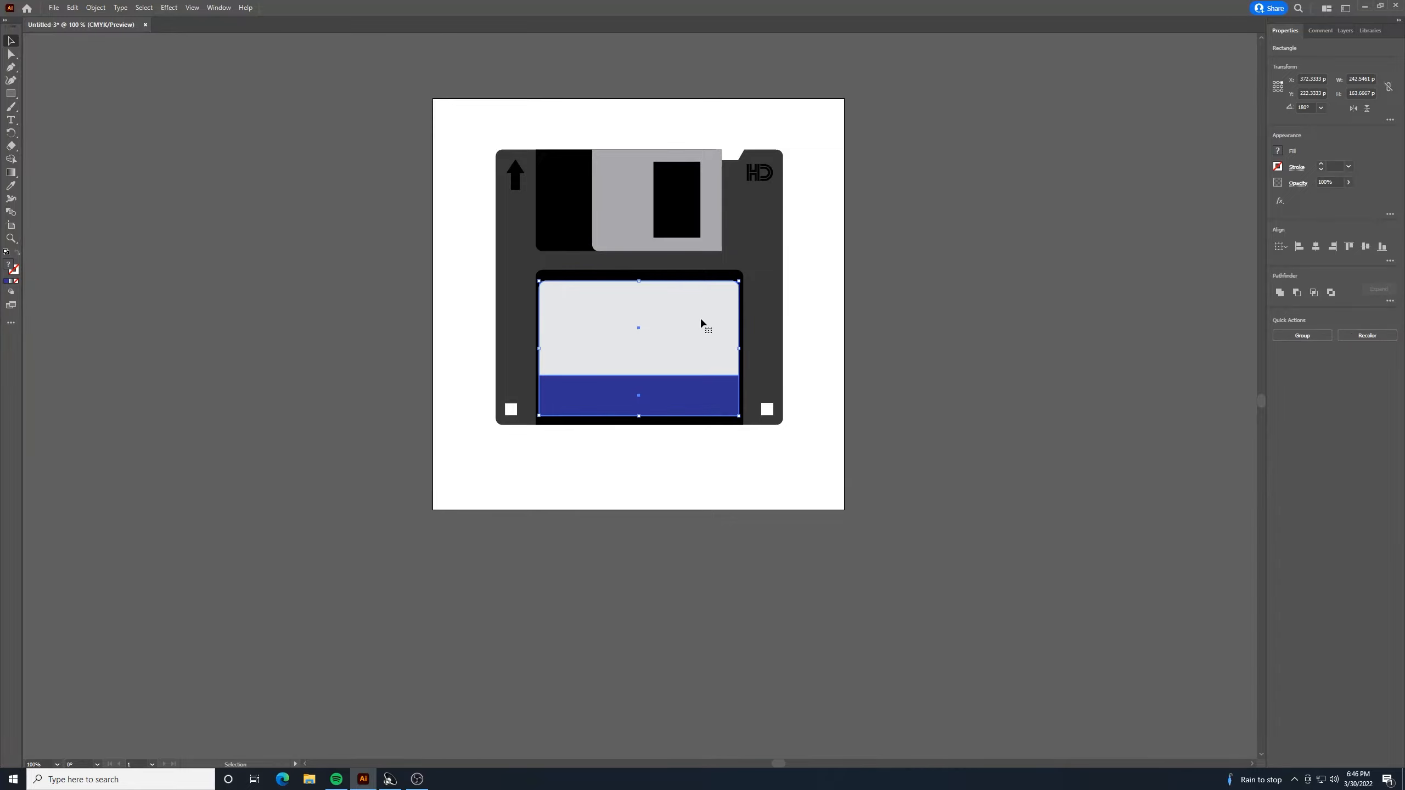
pyautogui.moveTo(639, 281); pyautogui.dragTo(640, 280)
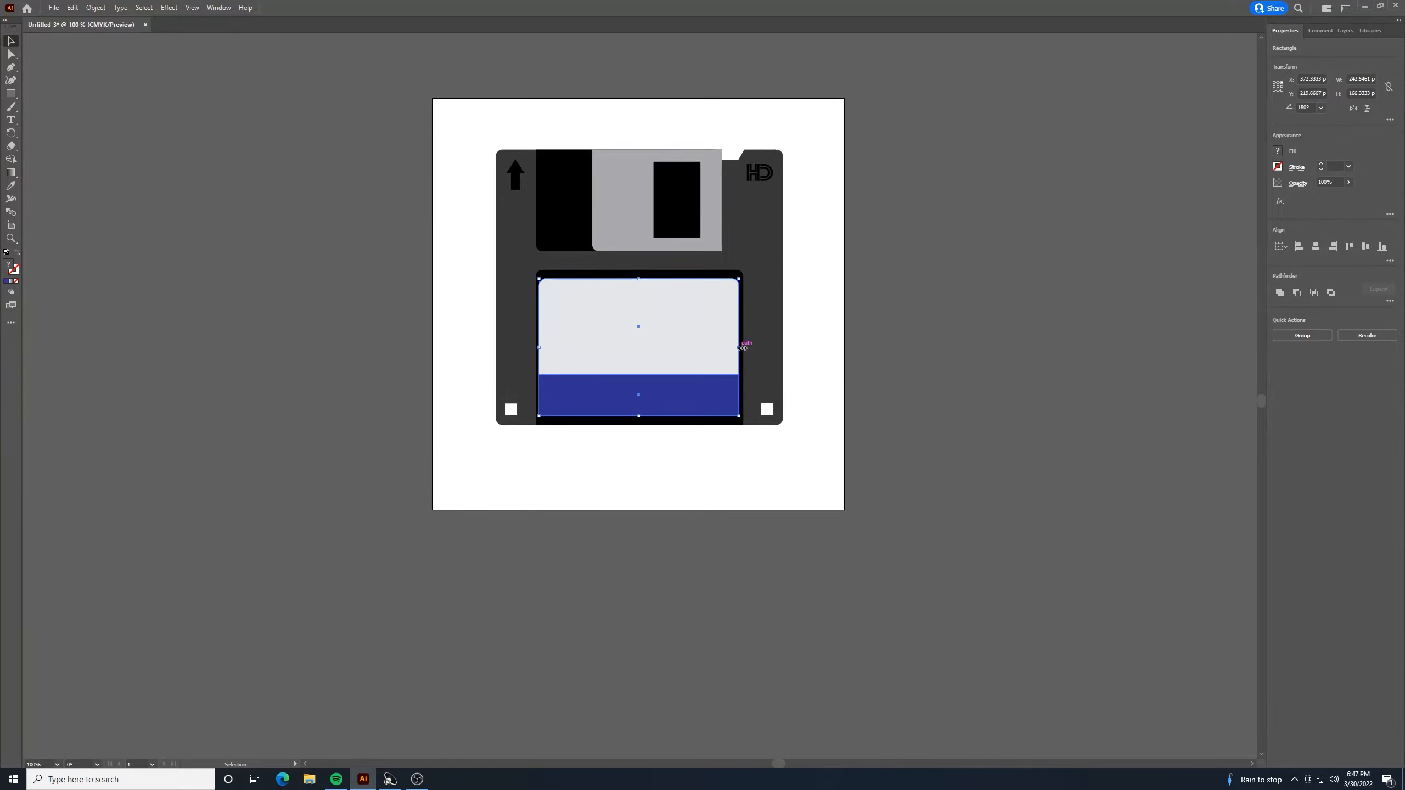
pyautogui.click(1012, 376)
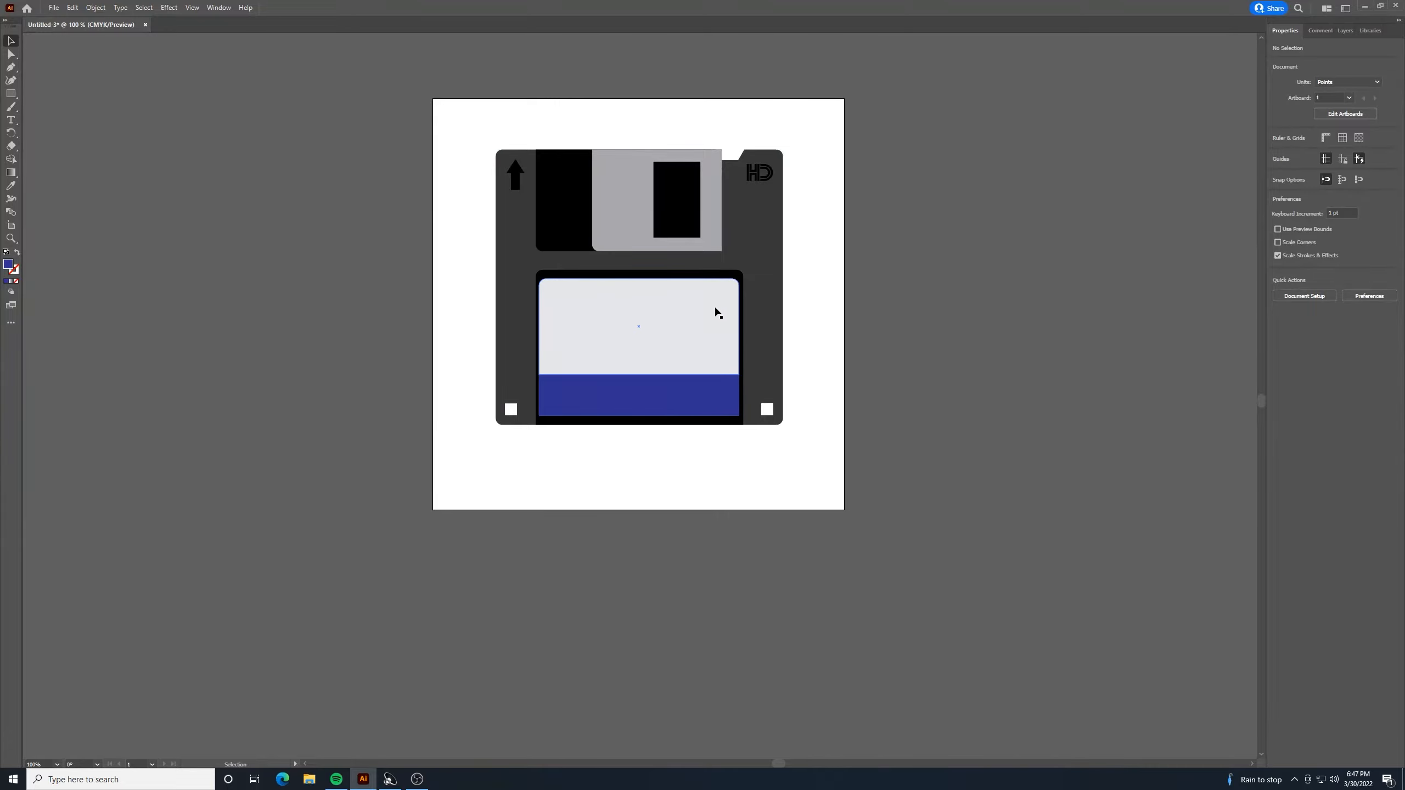
# Duplicate the blue strip and flatten the copy to a bar about 4 pt high on the gray area above the strip.
pyautogui.press('a')
pyautogui.click(694, 382)
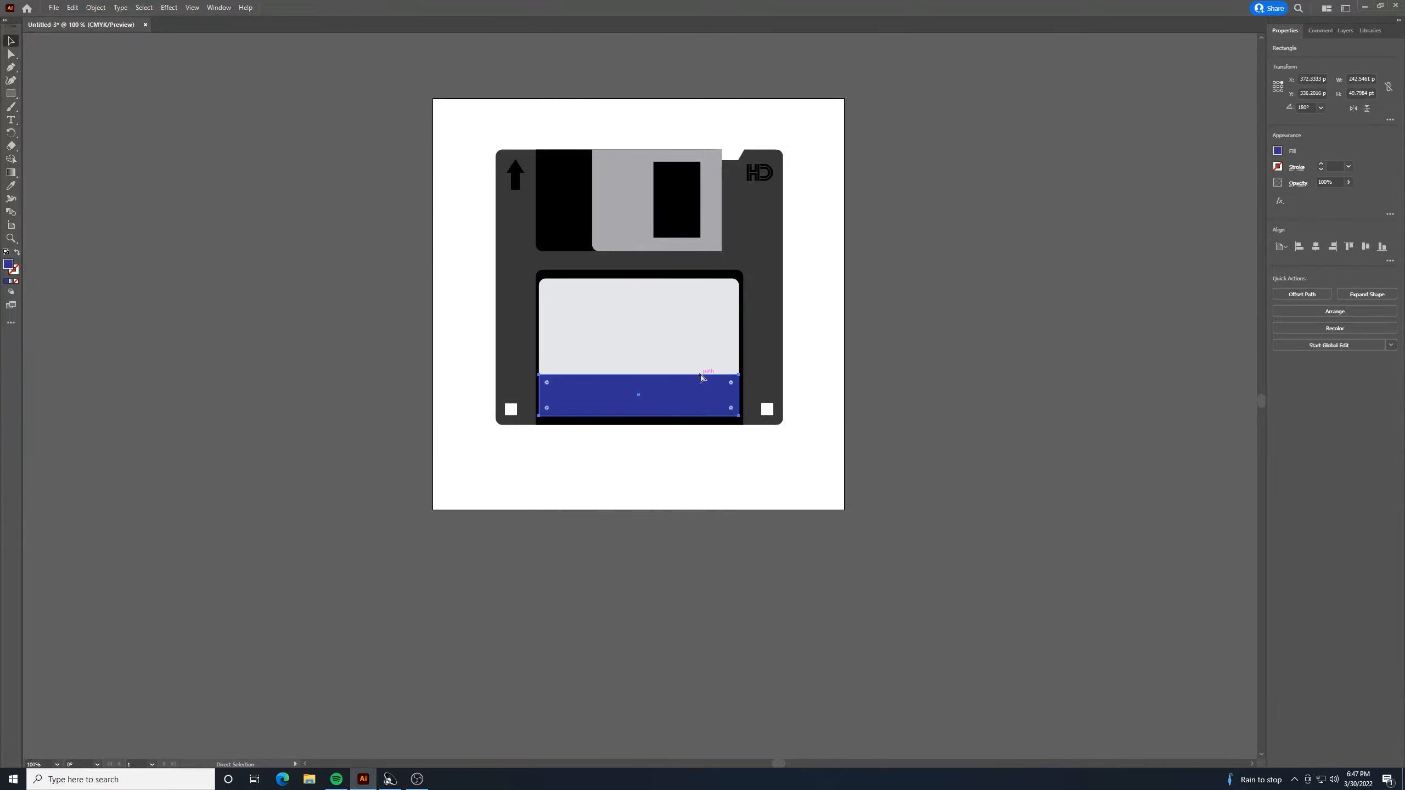
pyautogui.press('v')
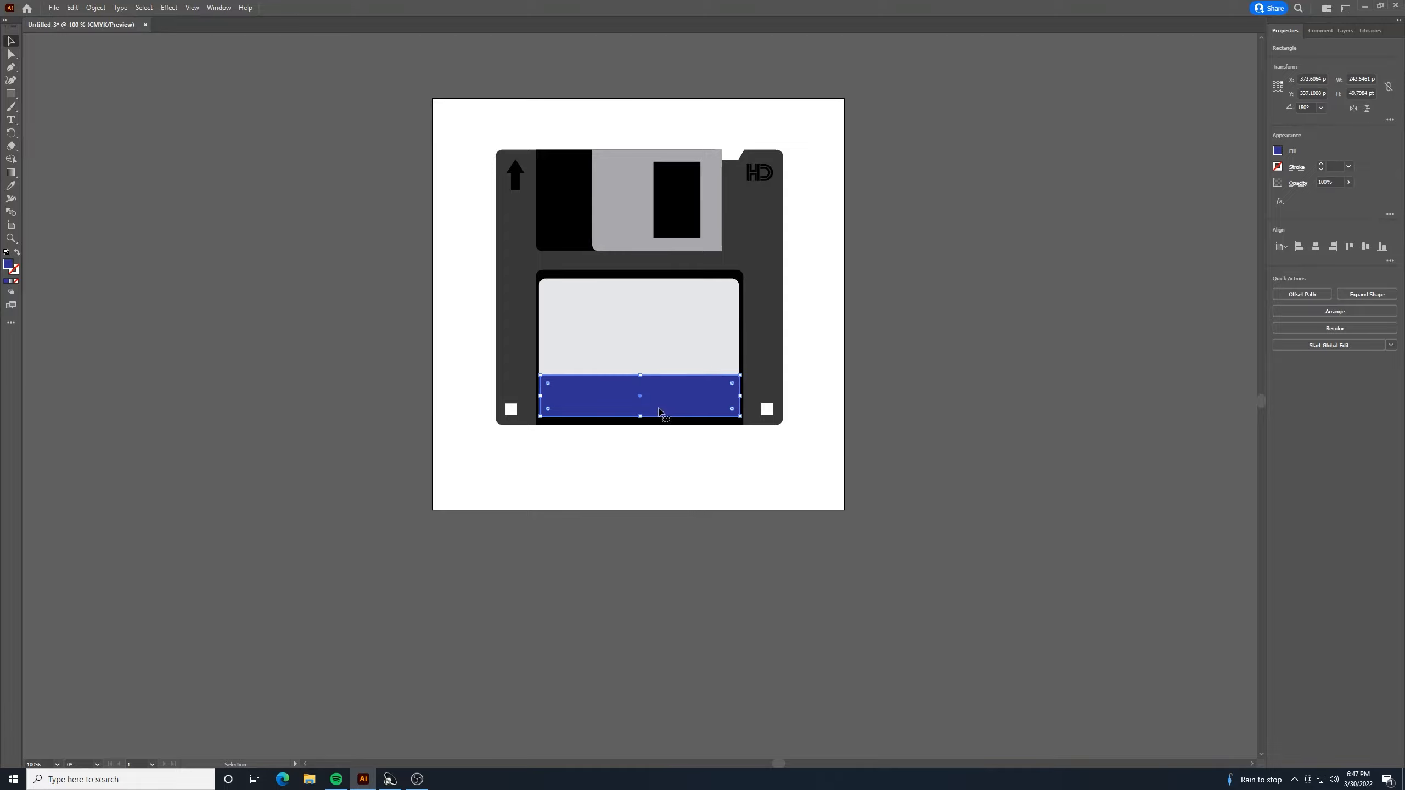
pyautogui.moveTo(642, 416); pyautogui.dragTo(646, 359)
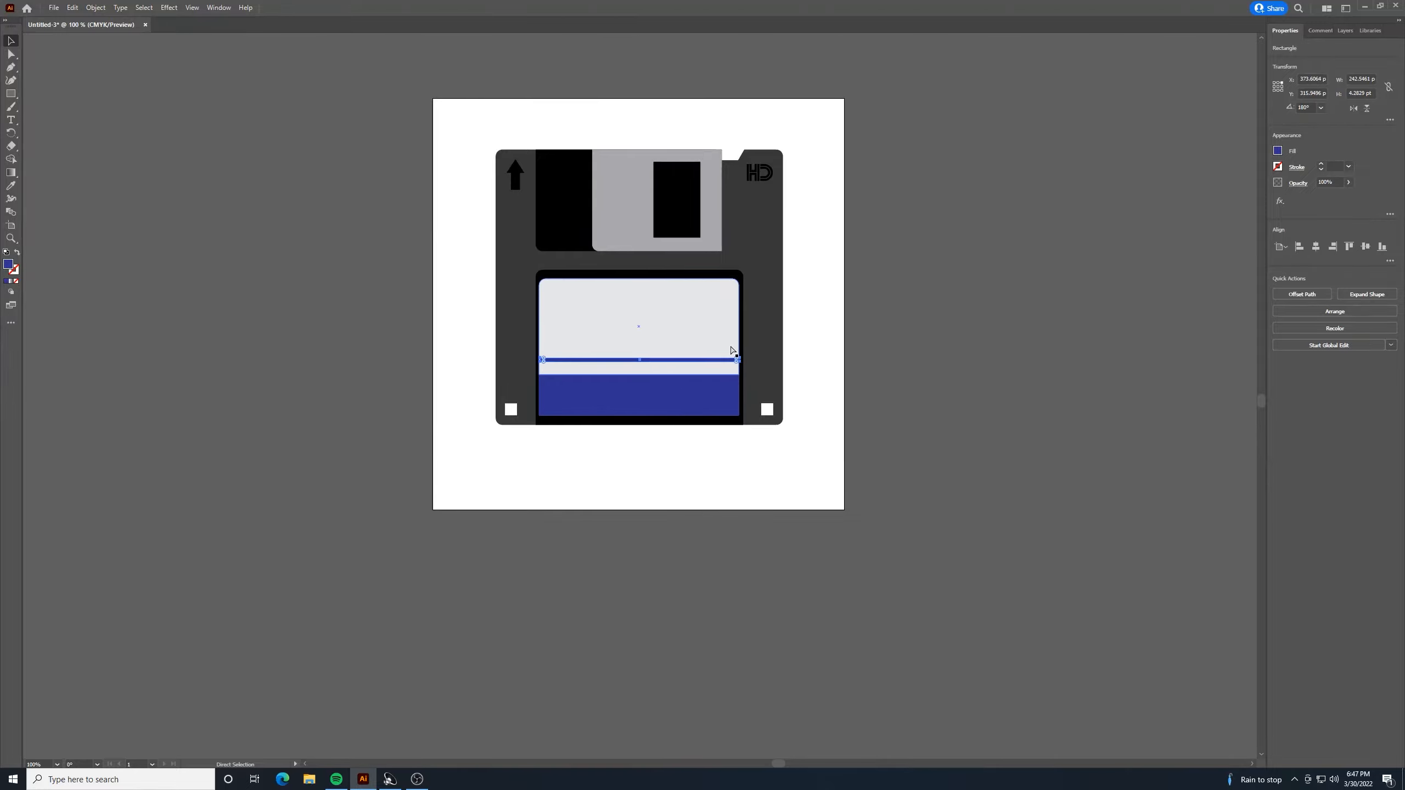
# Reduce the thin blue bar to a writing line about 203 by 1 pt, centered across the label.
pyautogui.hotkey('ctrl', '+')
pyautogui.hotkey('ctrl', '+')
pyautogui.hotkey('ctrl', '+')
pyautogui.press('v')
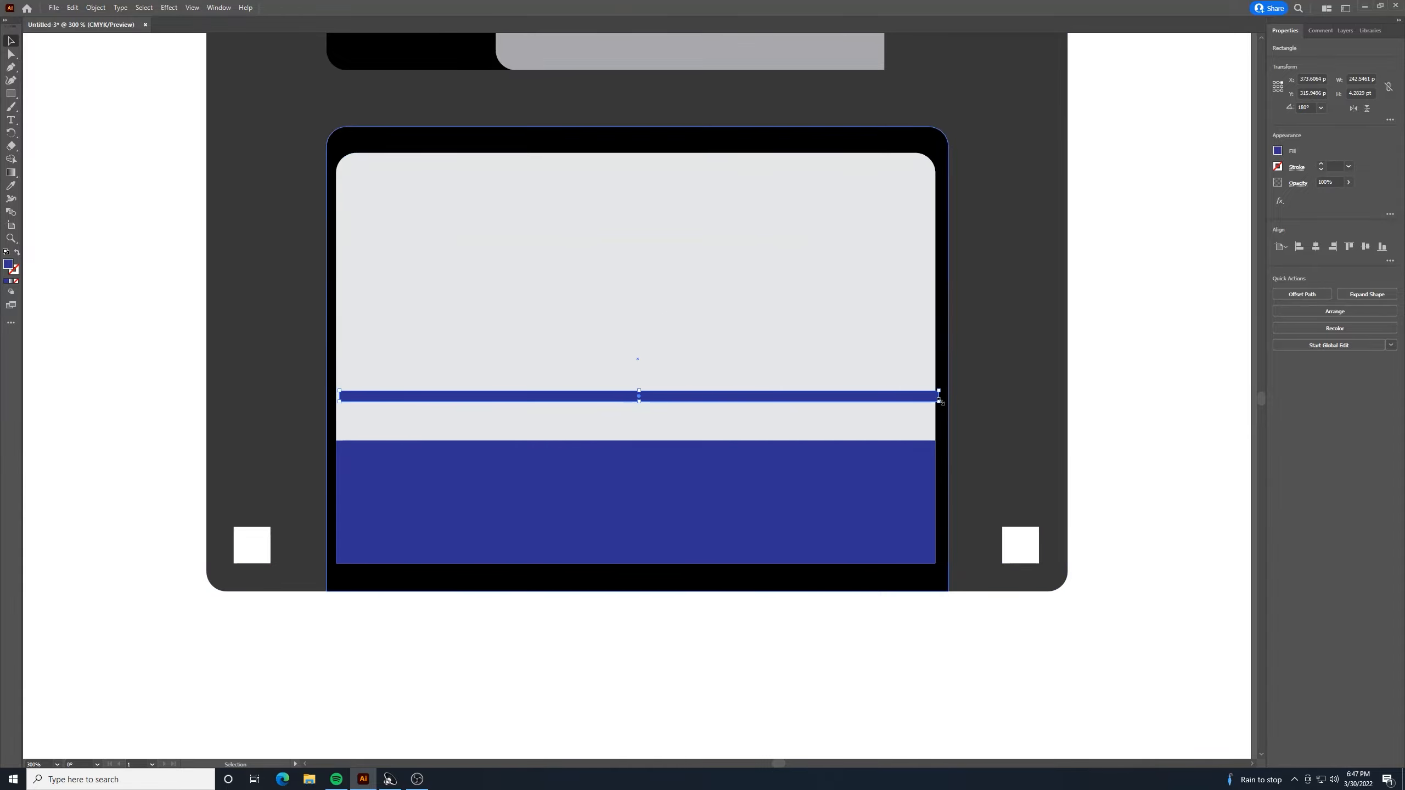
pyautogui.moveTo(938, 399); pyautogui.dragTo(872, 401)
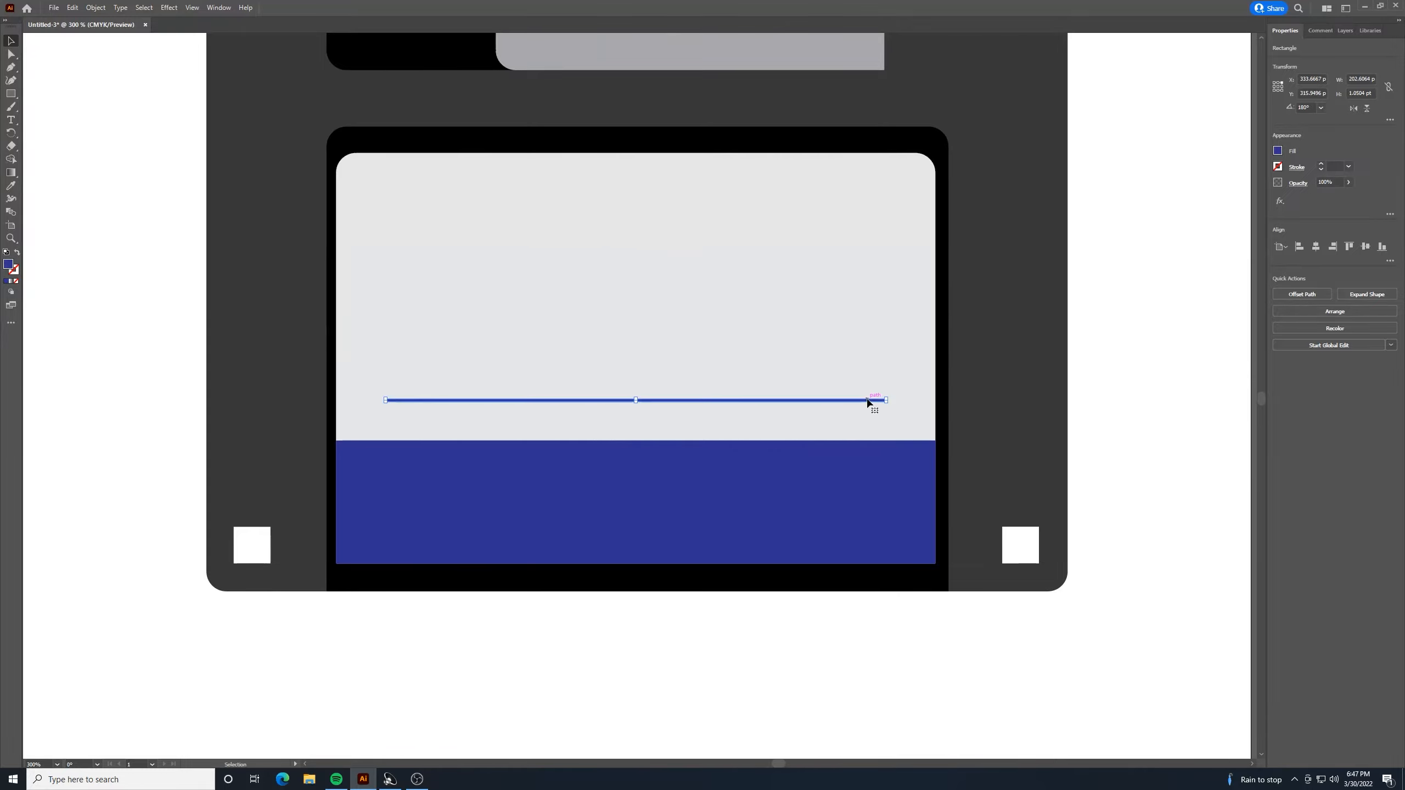
# Duplicate the blue writing line and place the copy about 19 pt above it, aligned with its ends.
pyautogui.hotkey('ctrl', 'c')
pyautogui.hotkey('ctrl', 'v')
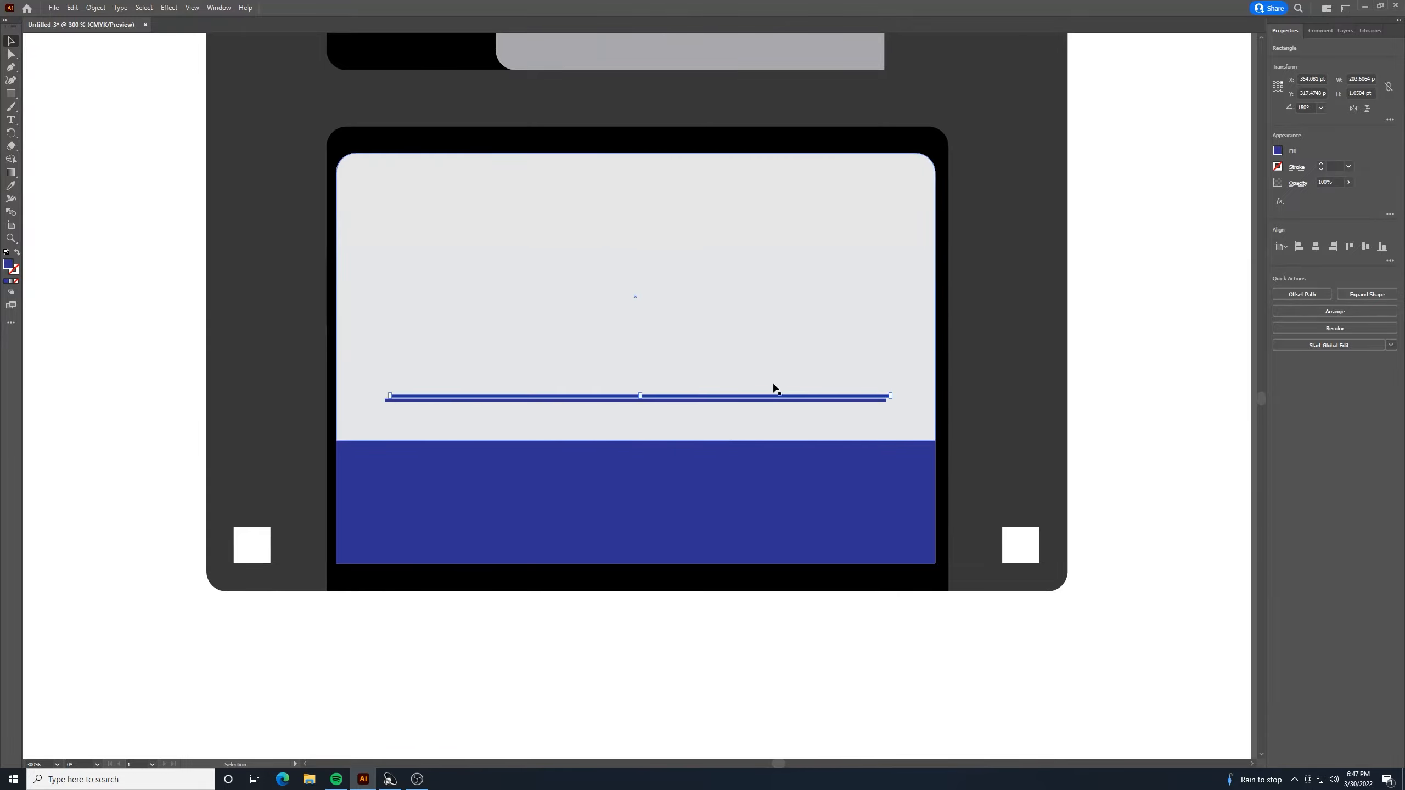
pyautogui.moveTo(723, 398); pyautogui.dragTo(715, 359)
# Duplicate the pair of writing lines twice and stack the copies above in alignment, making six lines on the label.
pyautogui.keyDown('shift'); pyautogui.click(739, 401); pyautogui.keyUp('shift')
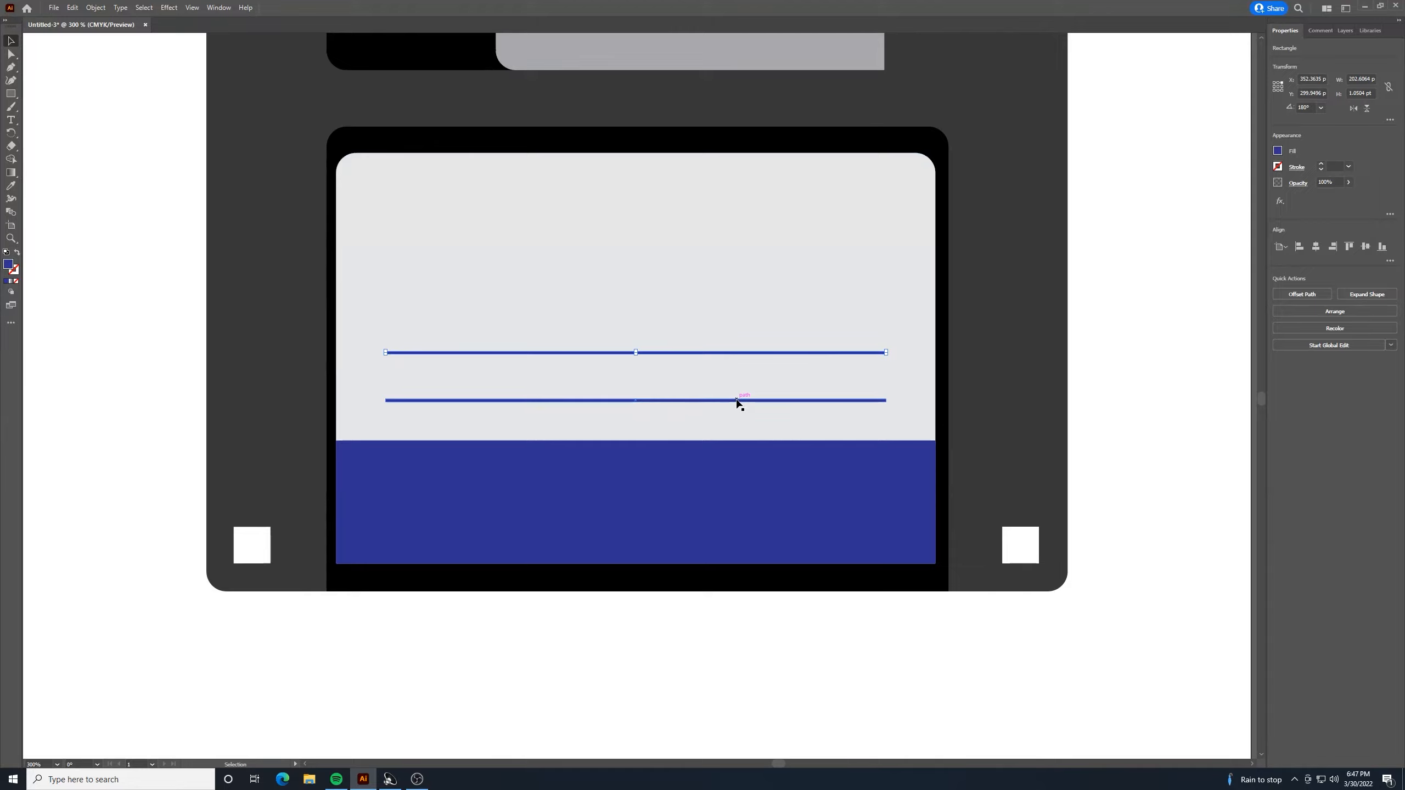
pyautogui.hotkey('ctrl', 'c')
pyautogui.hotkey('ctrl', 'v')
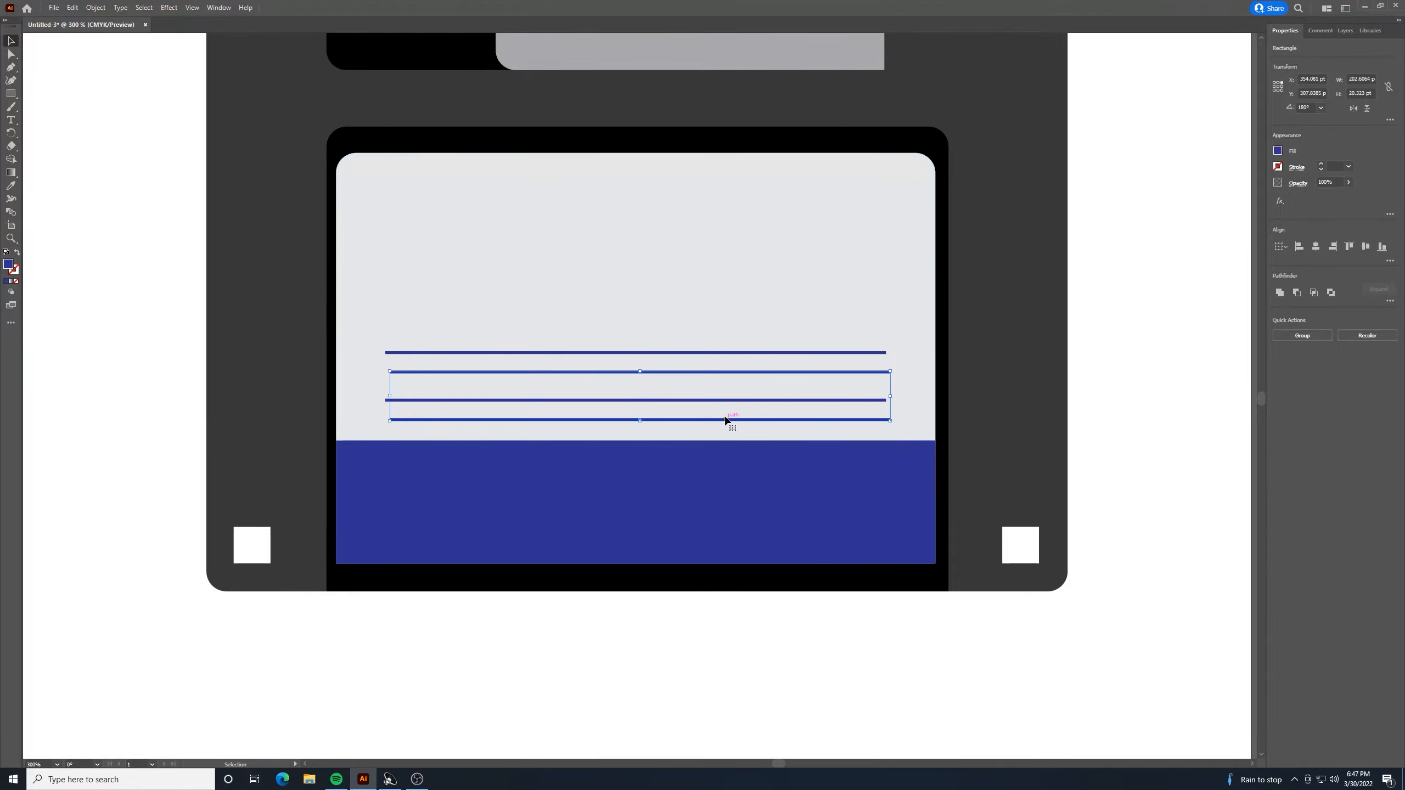
pyautogui.moveTo(724, 421); pyautogui.dragTo(720, 308)
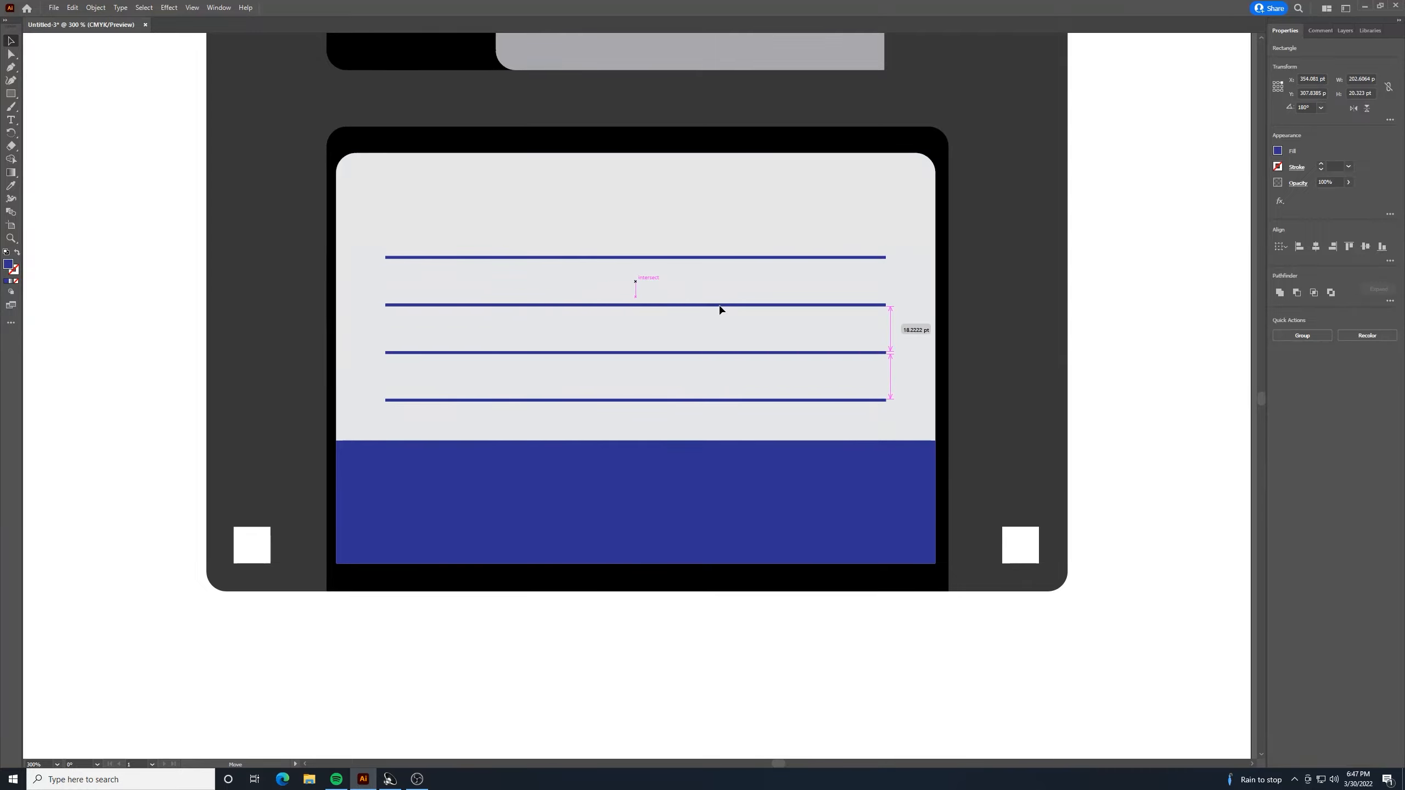
pyautogui.moveTo(721, 310); pyautogui.dragTo(721, 311)
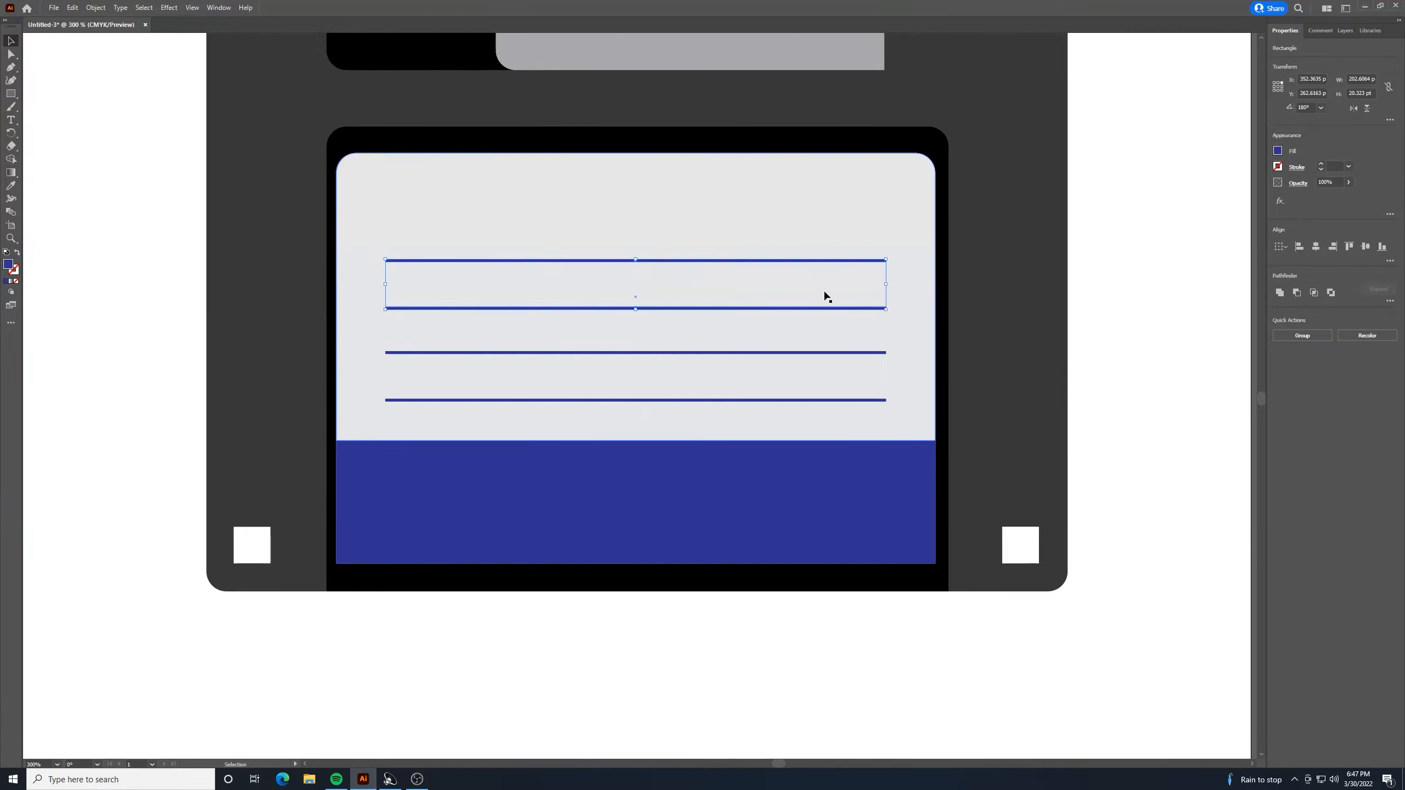
pyautogui.press('a')
pyautogui.moveTo(705, 311); pyautogui.dragTo(702, 213)
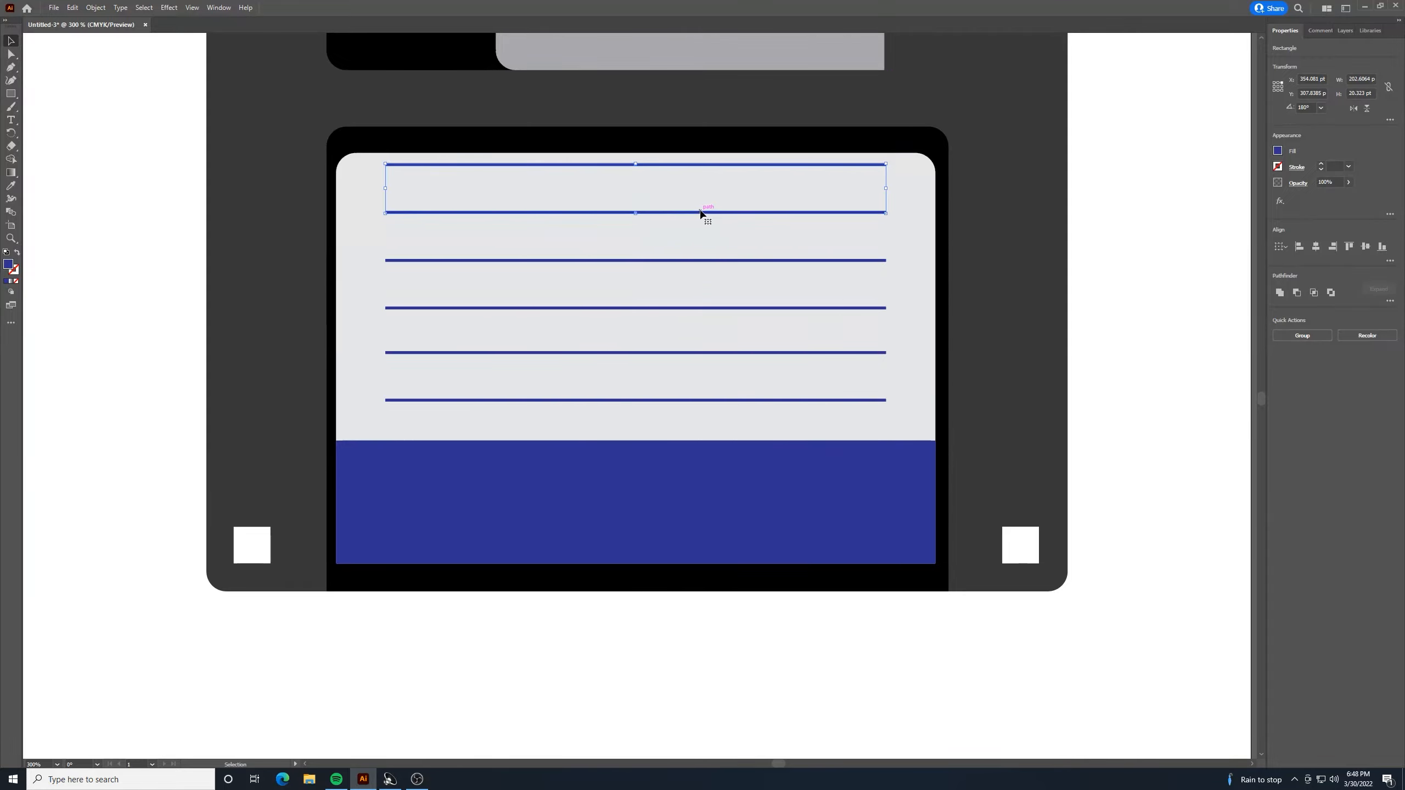
# Move all six writing lines down 6 pt together, keeping them horizontally centered on the gray label.
pyautogui.keyDown('shift'); pyautogui.click(751, 260); pyautogui.keyUp('shift')
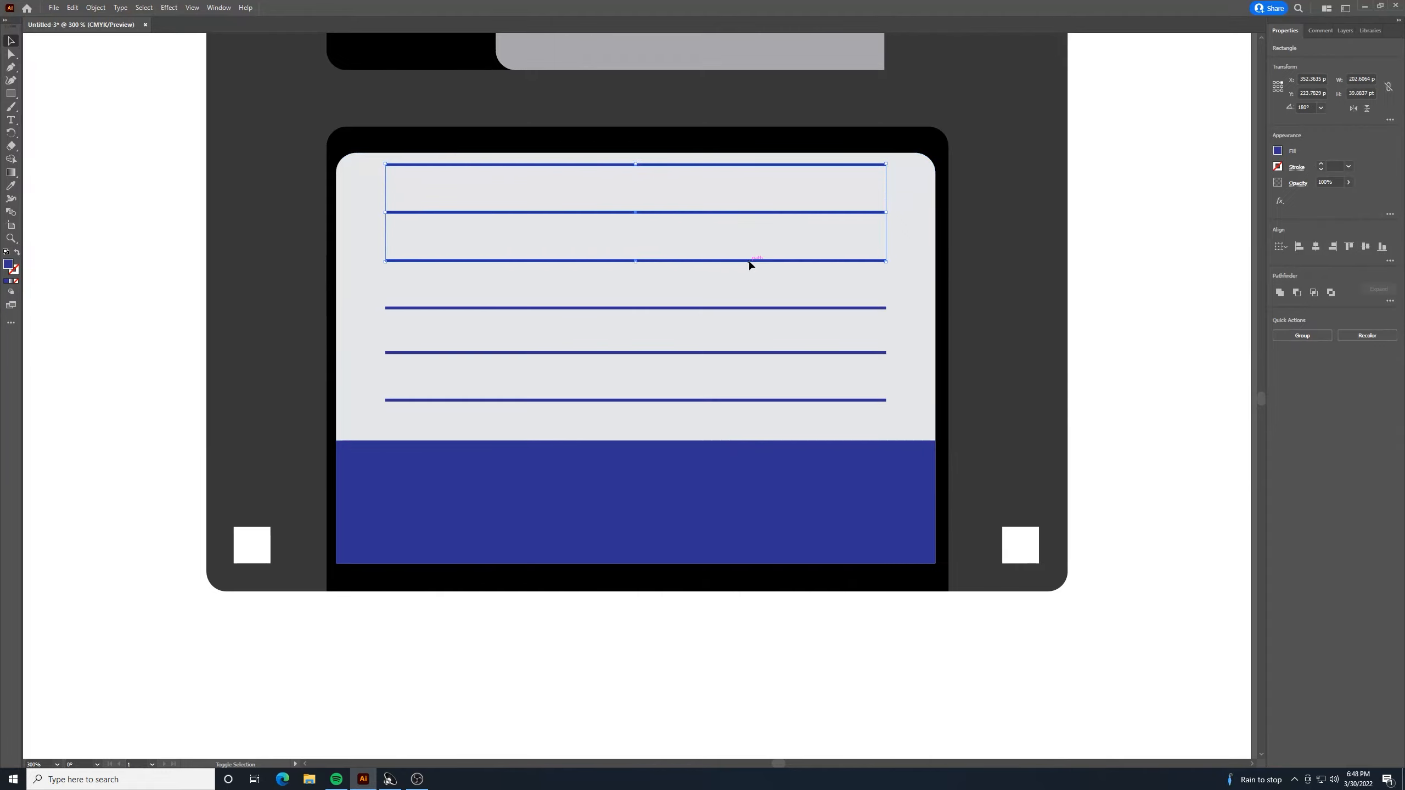
pyautogui.keyDown('shift'); pyautogui.click(753, 308); pyautogui.keyUp('shift')
pyautogui.keyDown('shift'); pyautogui.click(751, 353); pyautogui.keyUp('shift')
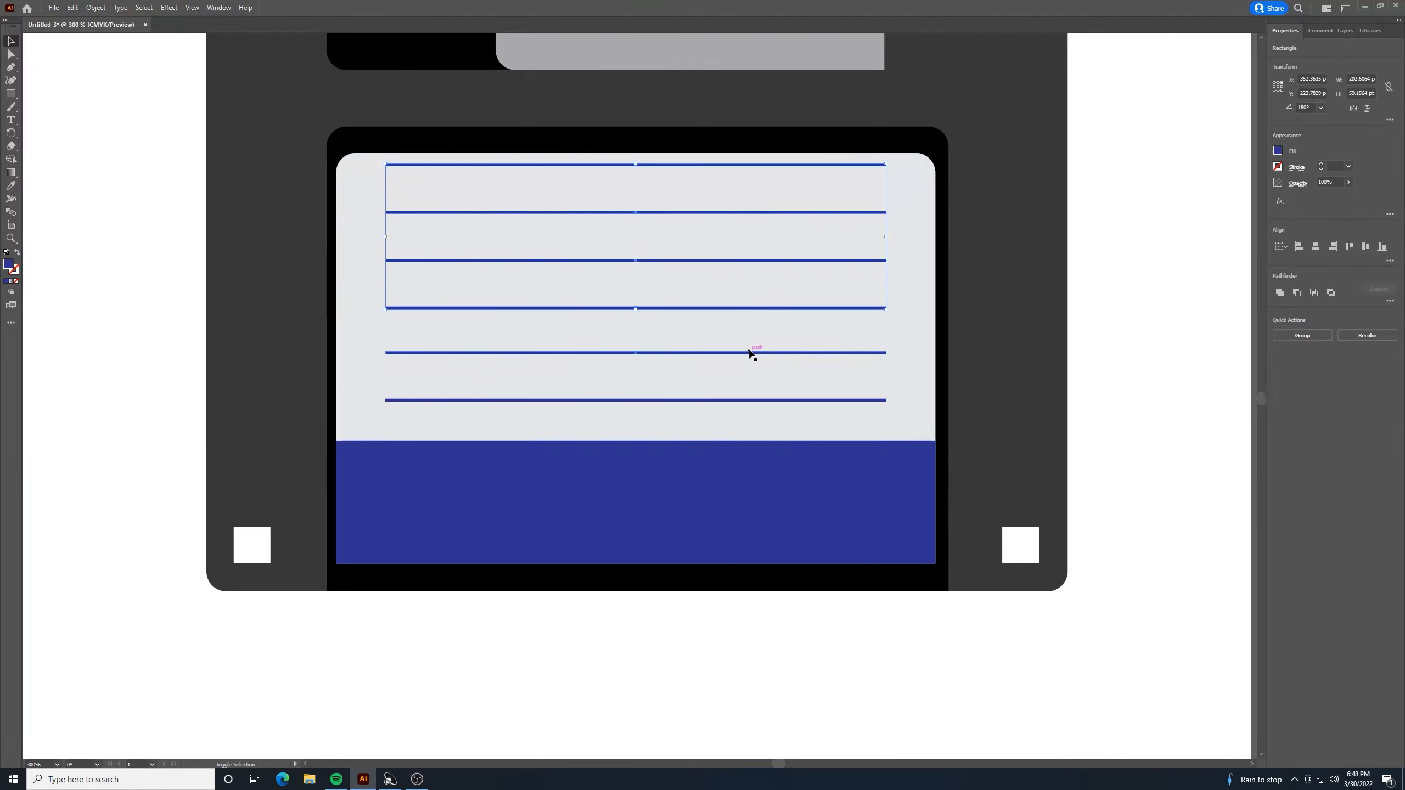
pyautogui.keyDown('shift'); pyautogui.click(747, 400); pyautogui.keyUp('shift')
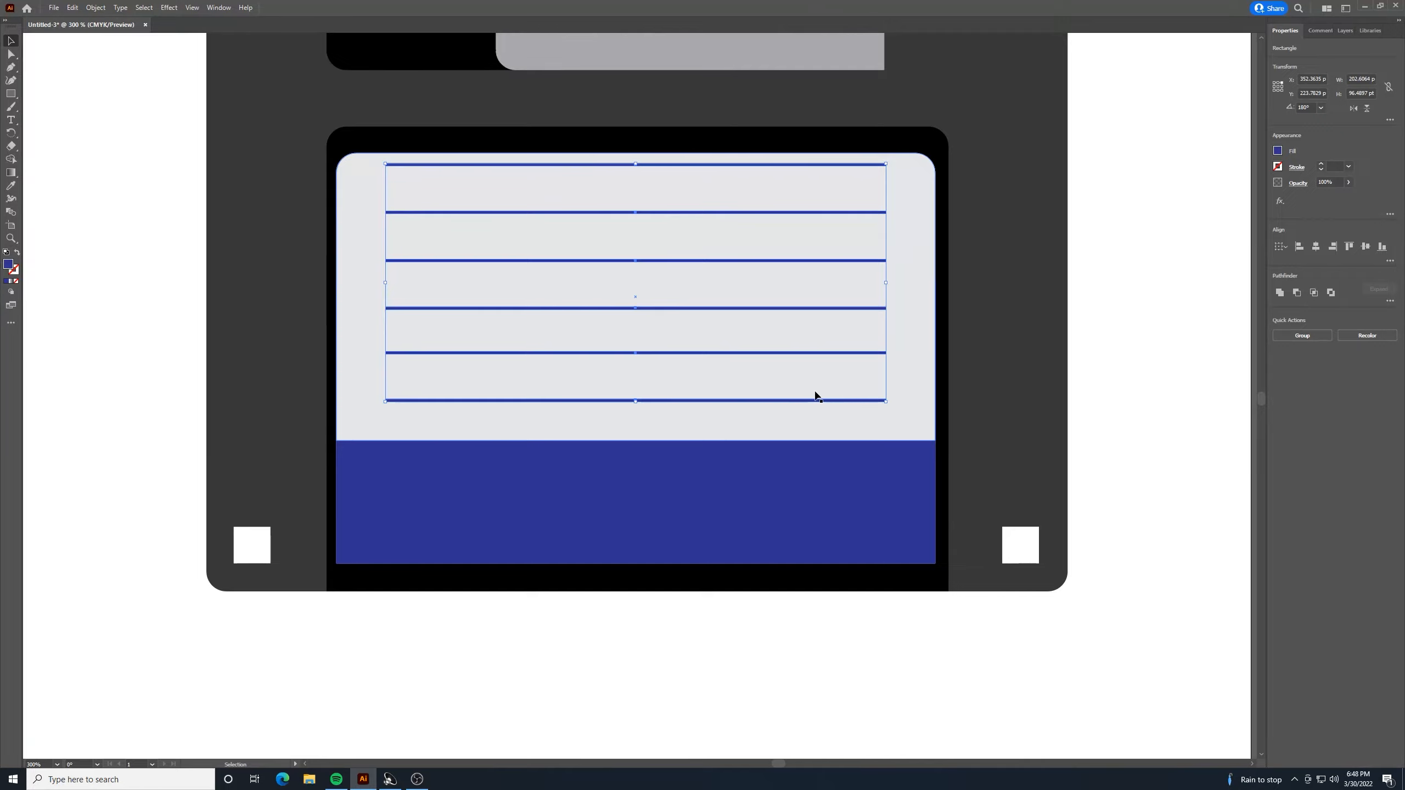
pyautogui.press('Down')
pyautogui.press('Down')
pyautogui.press('Down')
pyautogui.press('Down')
pyautogui.press('Down')
pyautogui.press('Down')
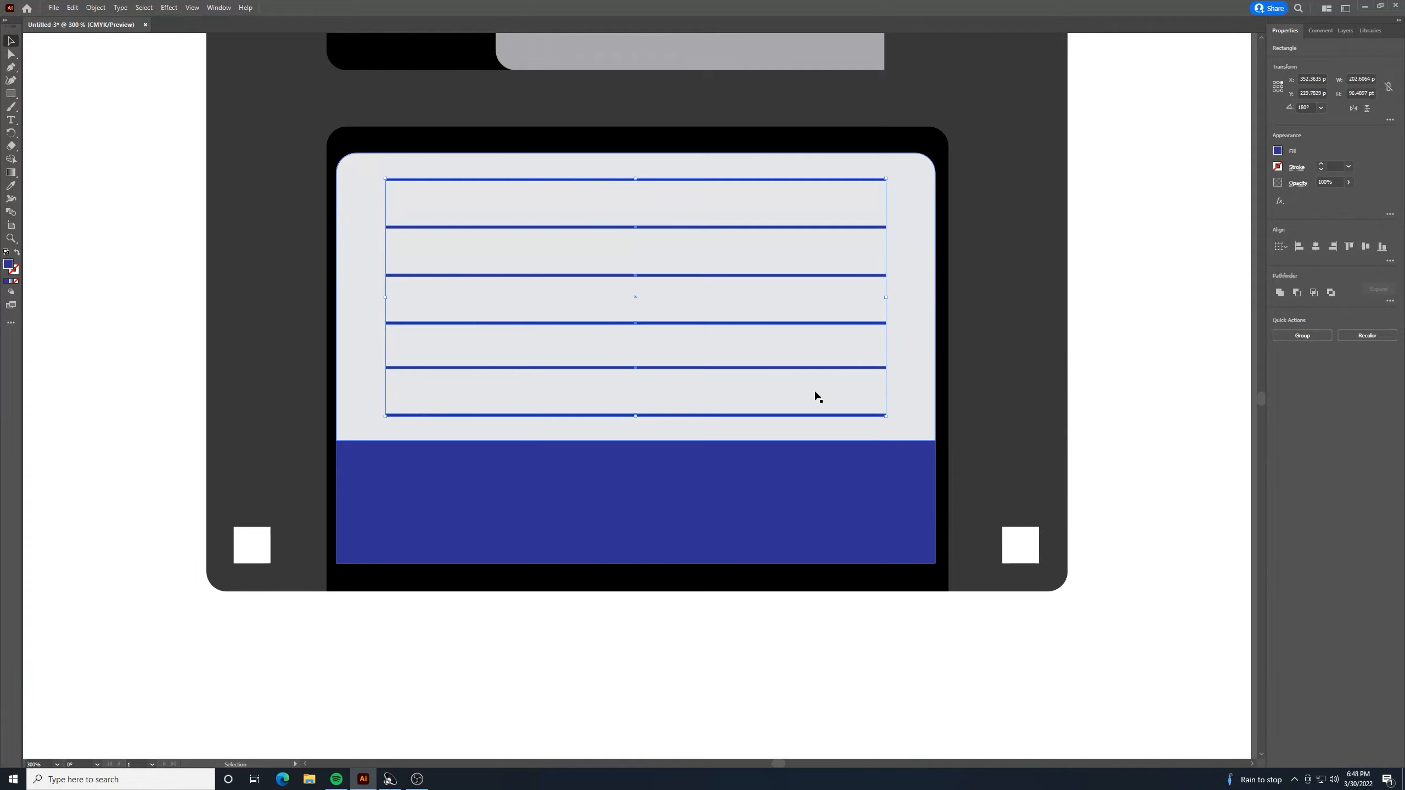
pyautogui.press('Right')
pyautogui.press('Left')
pyautogui.press('Right')
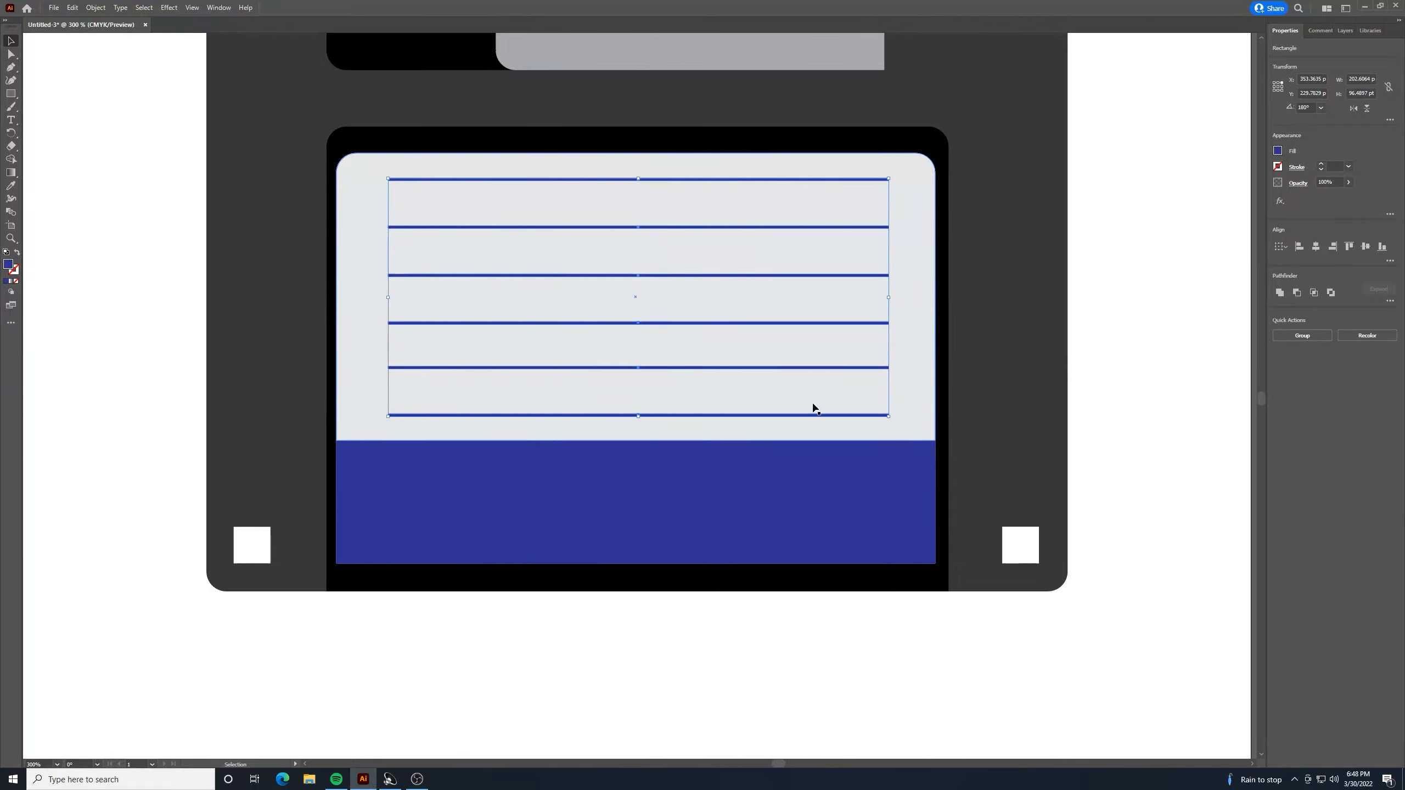
pyautogui.click(1167, 371)
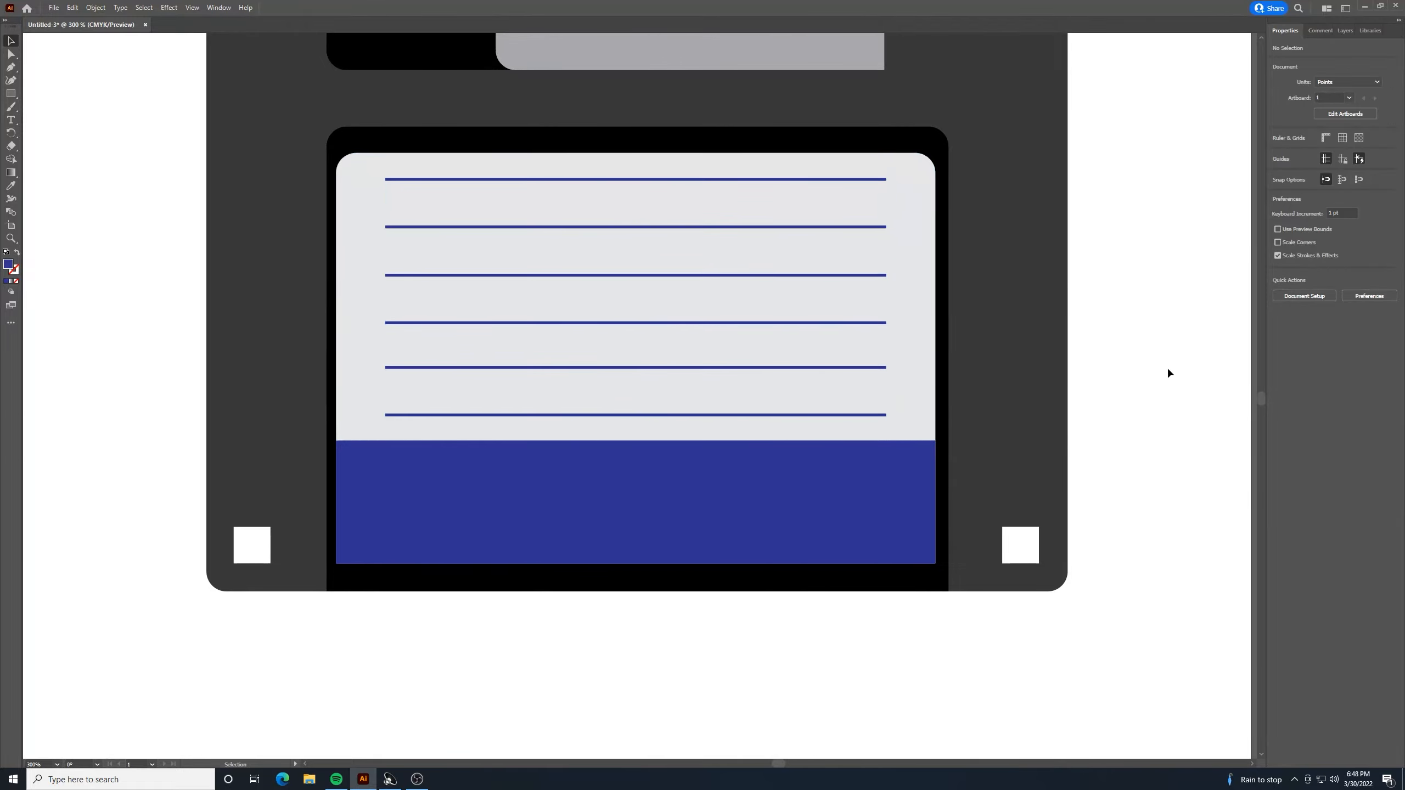
# Move the complete floppy disk artwork down so it sits vertically centered on the artboard.
pyautogui.hotkey('ctrl', '-')
pyautogui.hotkey('ctrl', '-')
pyautogui.hotkey('ctrl', '-')
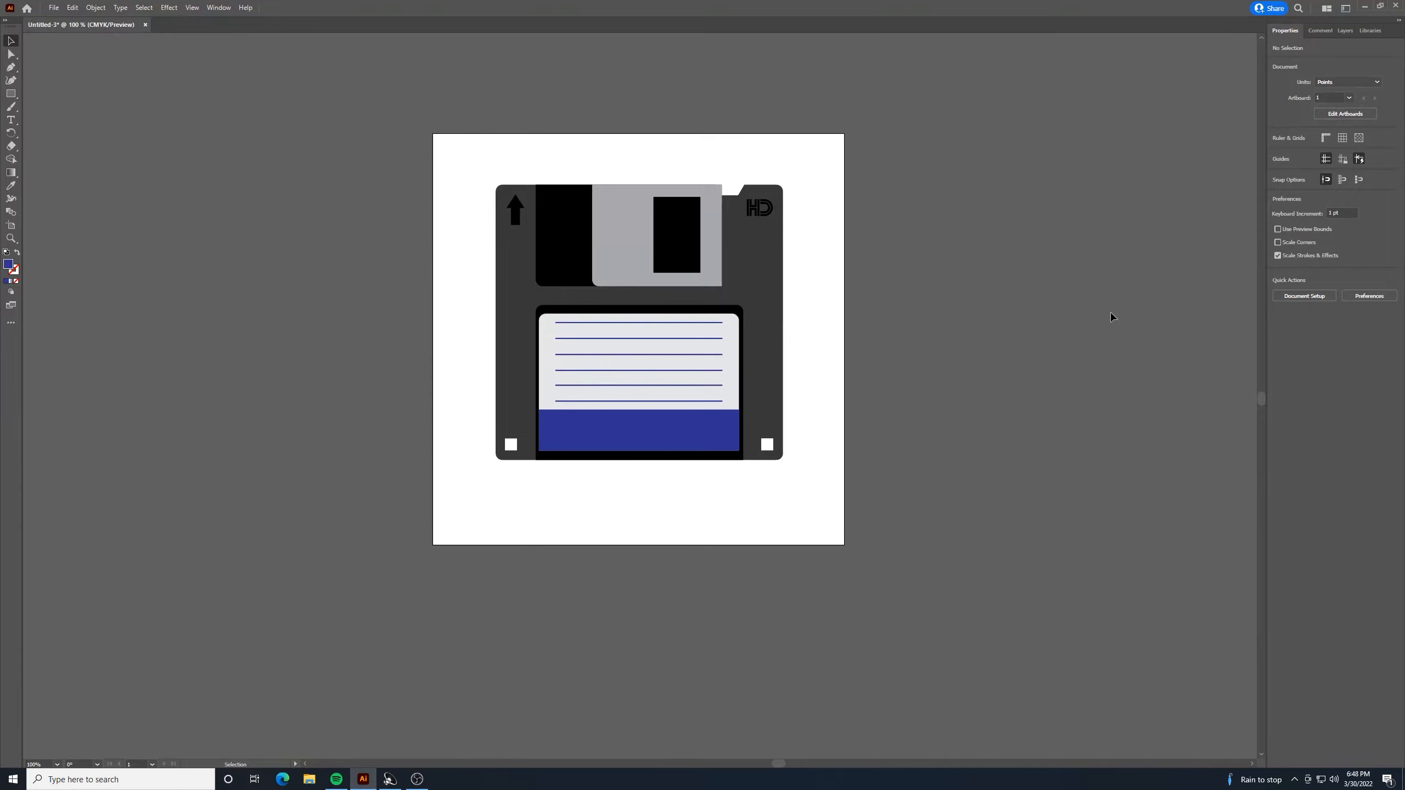
pyautogui.moveTo(866, 177); pyautogui.dragTo(360, 515)
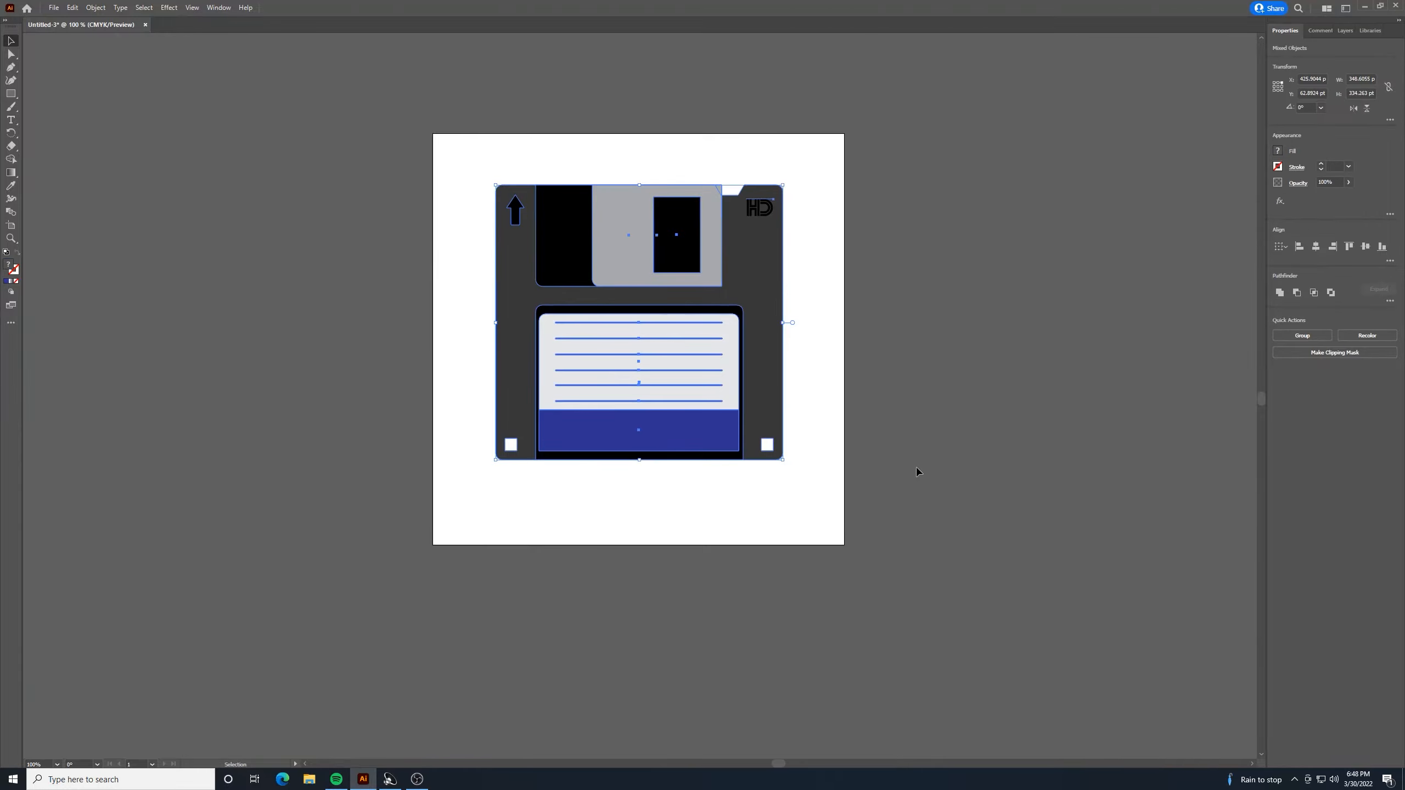
pyautogui.moveTo(777, 354); pyautogui.dragTo(776, 374)
pyautogui.click(895, 367)
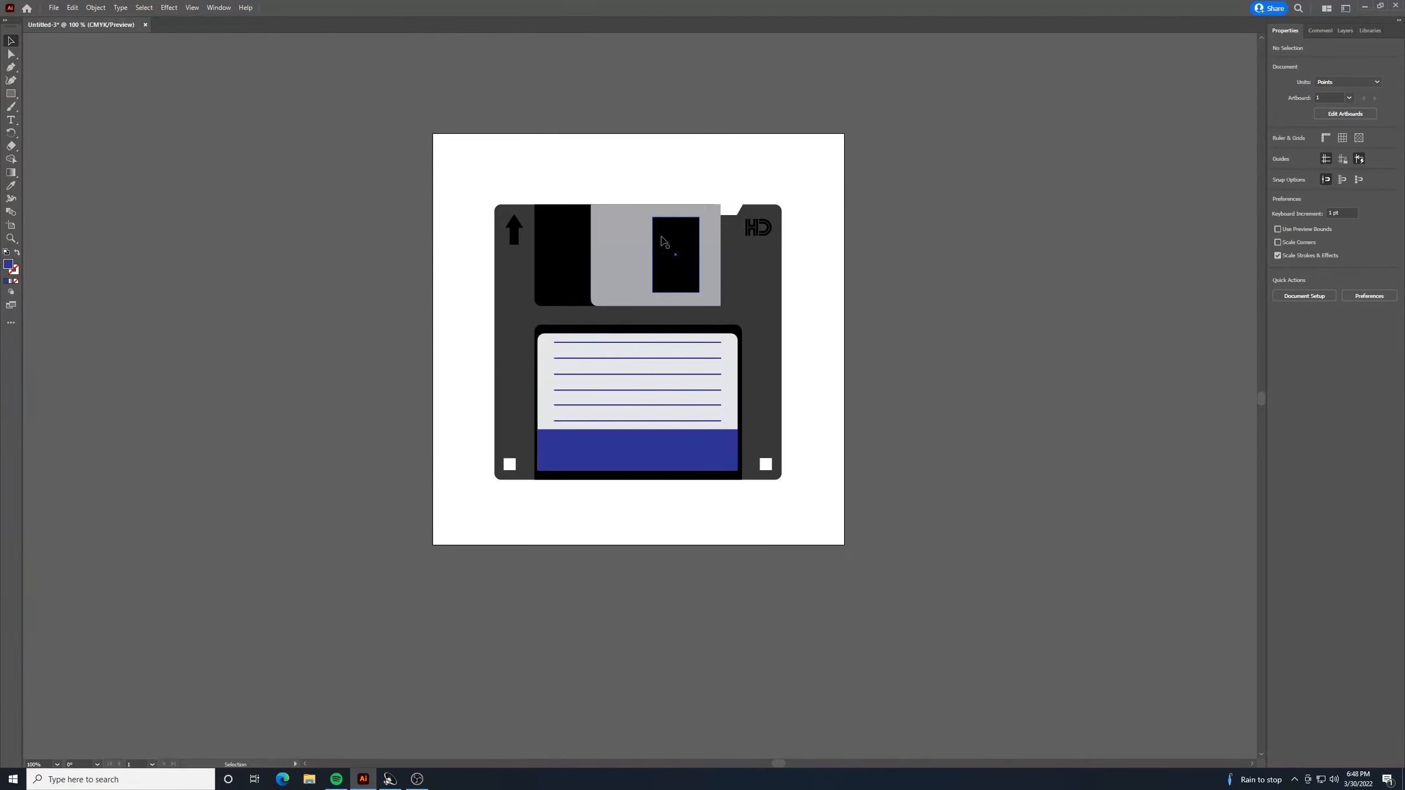
# Delete the lowest and the uppermost writing lines from the label, leaving four lines.
pyautogui.click(713, 421)
pyautogui.press('Delete')
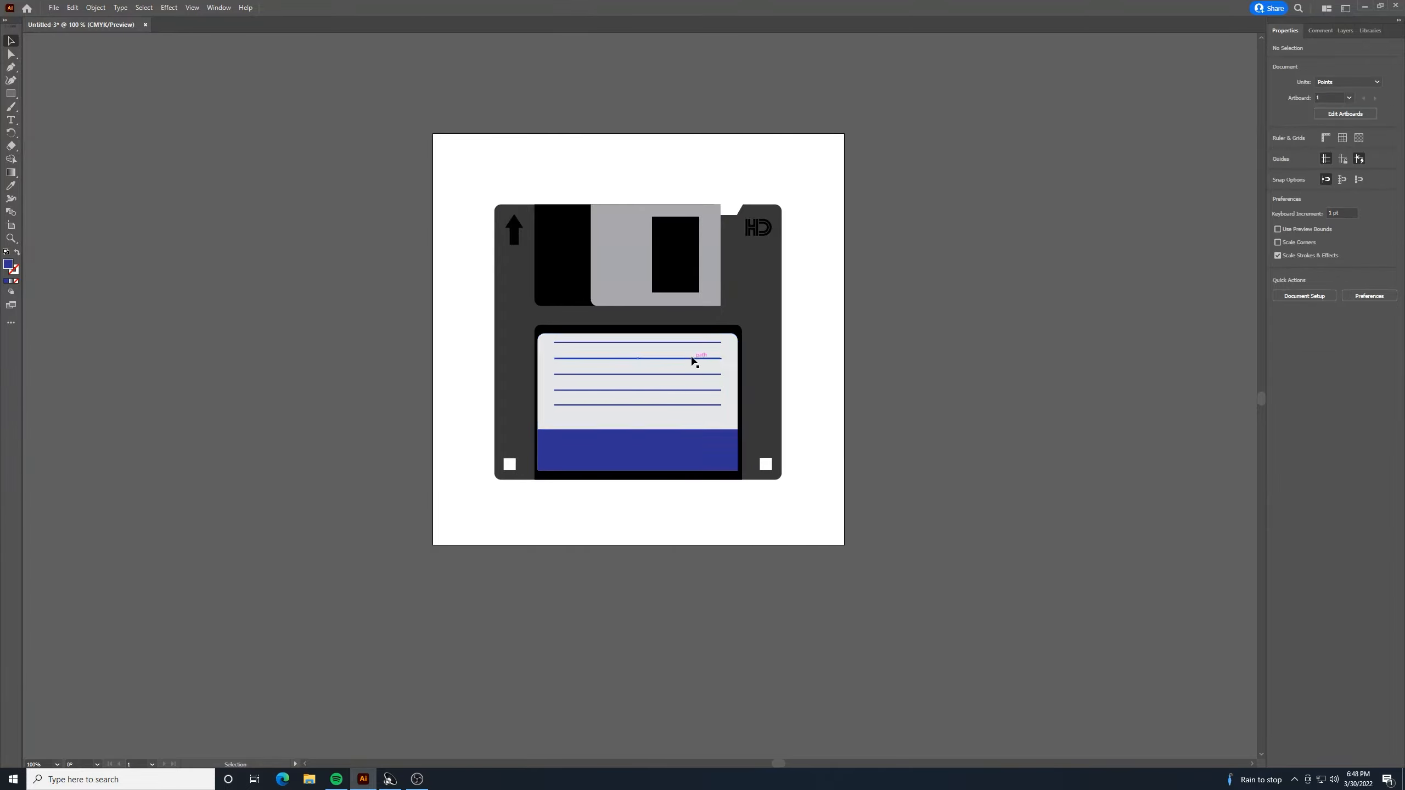
pyautogui.click(703, 343)
pyautogui.press('Delete')
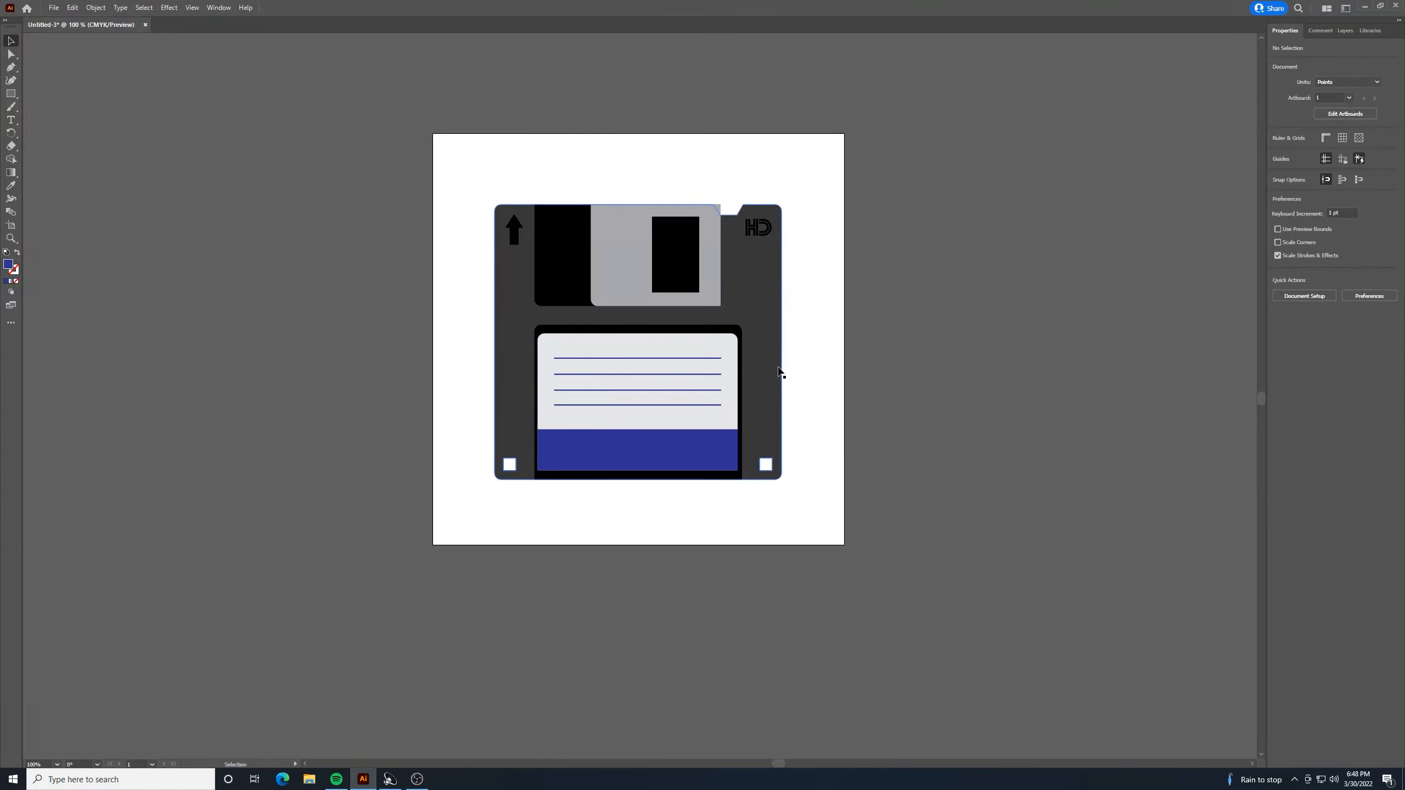